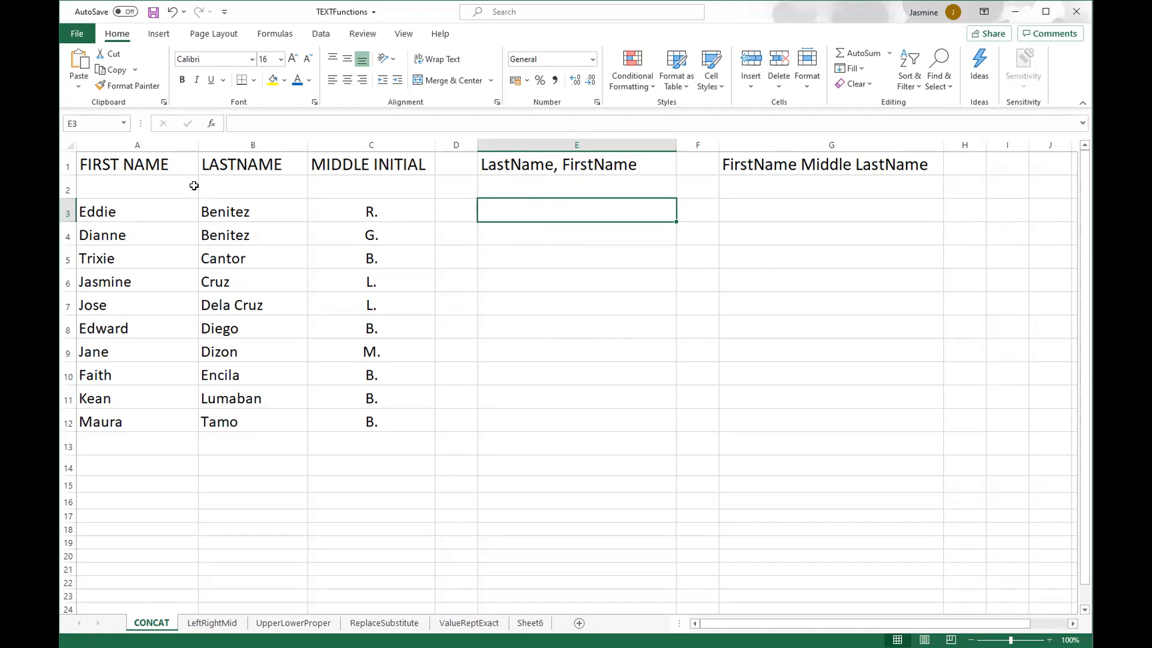
# Insert the CONCAT function from the Text category into cell E3.
pyautogui.click(211, 124)
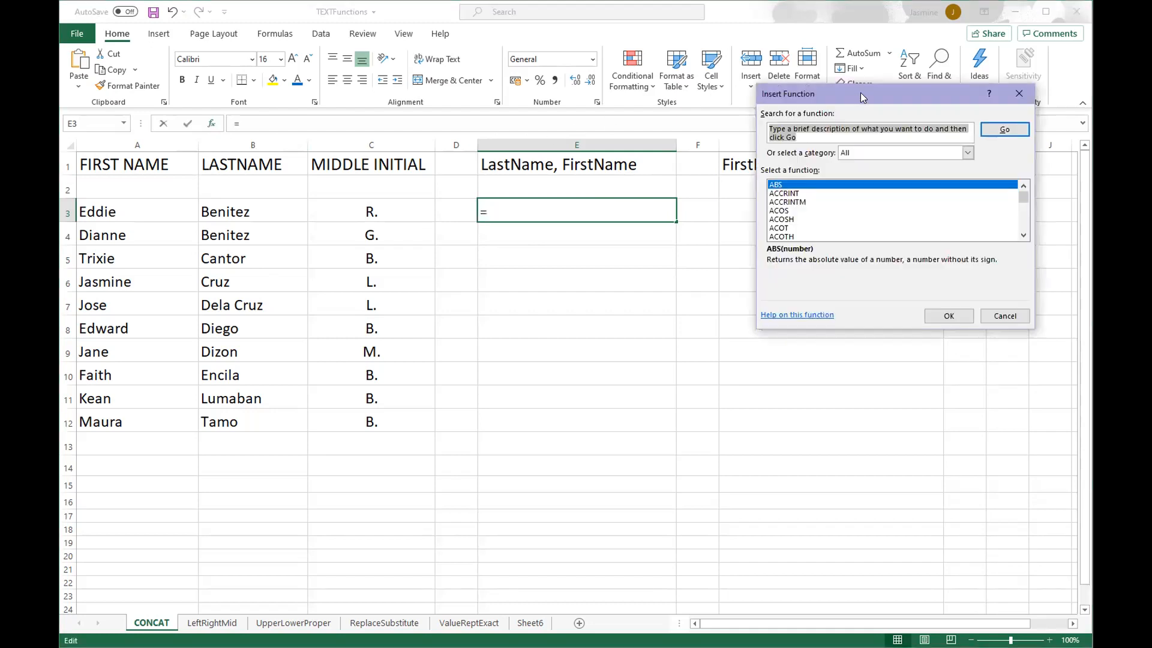
pyautogui.moveTo(842, 98); pyautogui.dragTo(583, 243)
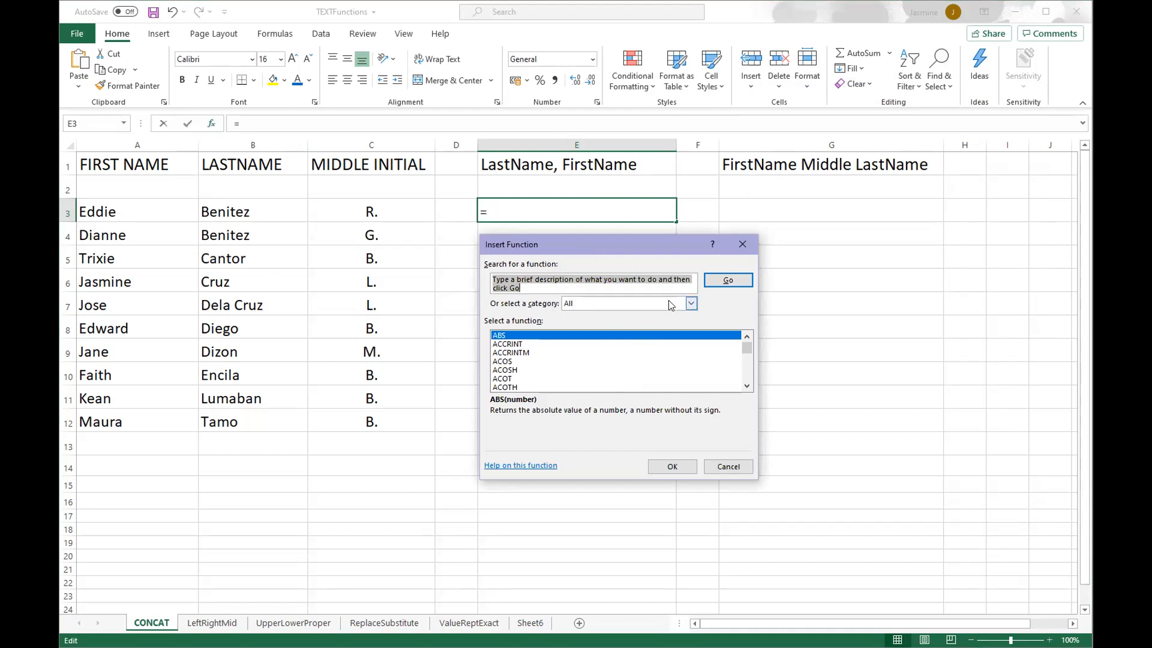
pyautogui.click(691, 303)
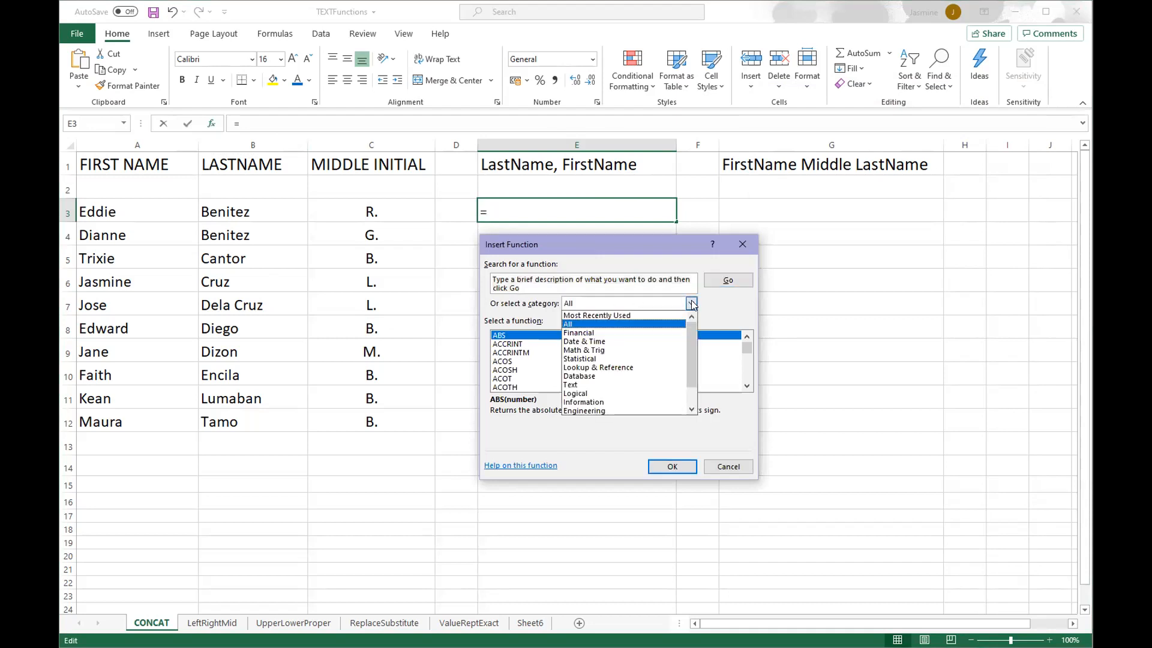
pyautogui.click(613, 385)
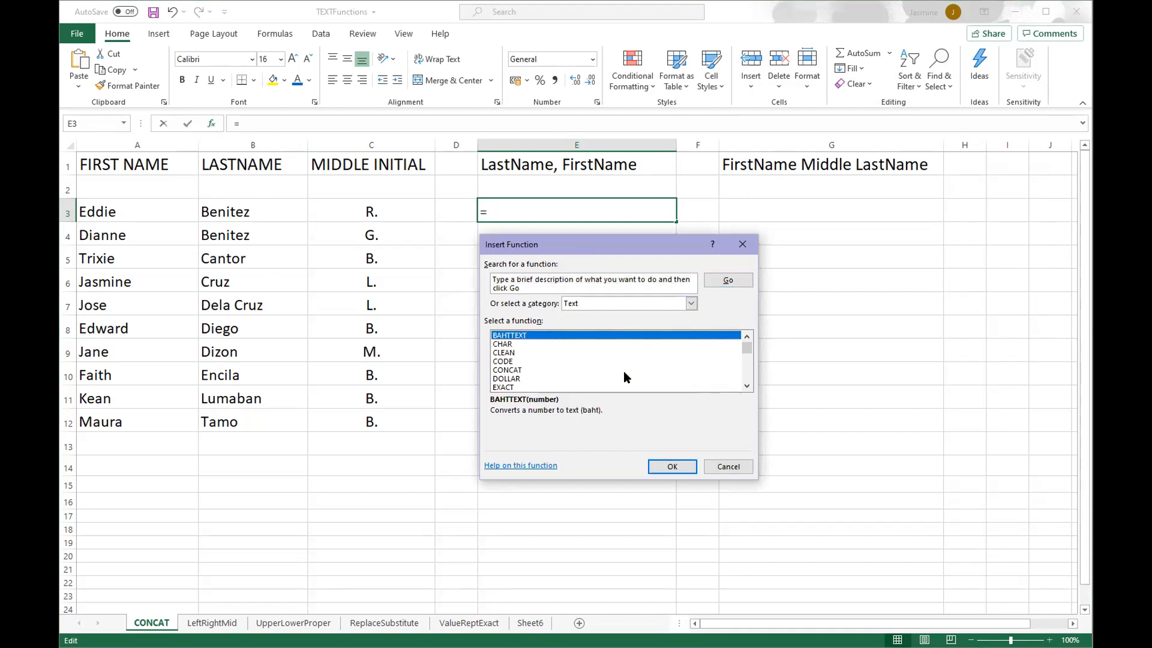
pyautogui.scroll(-1, 585, 358)
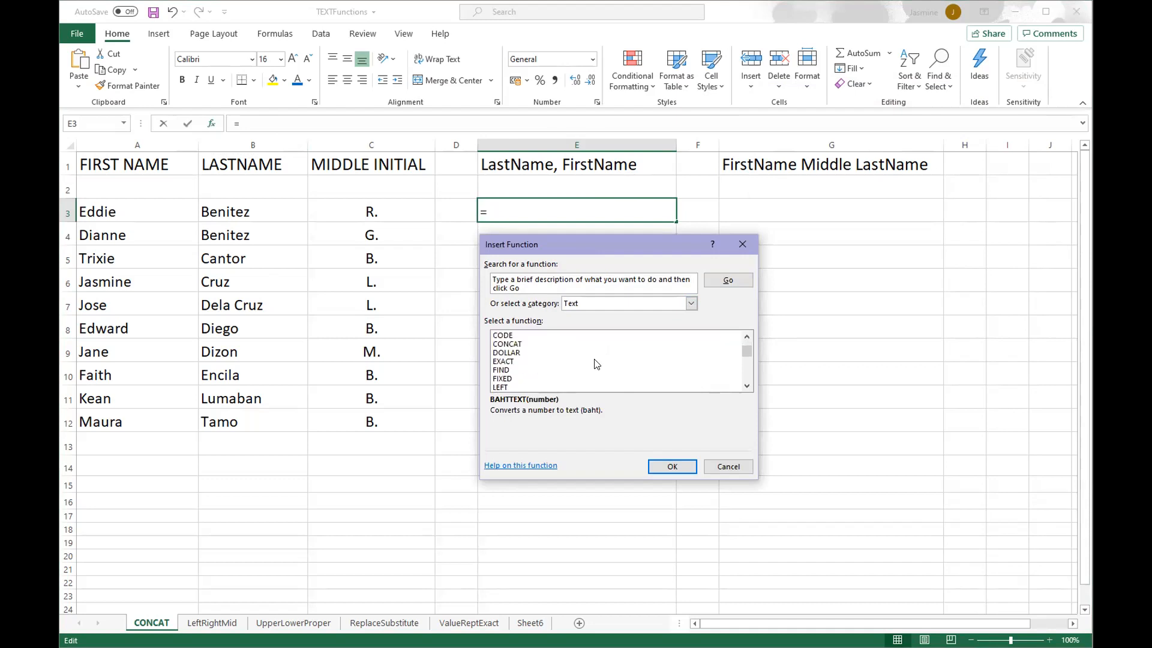
pyautogui.click(514, 345)
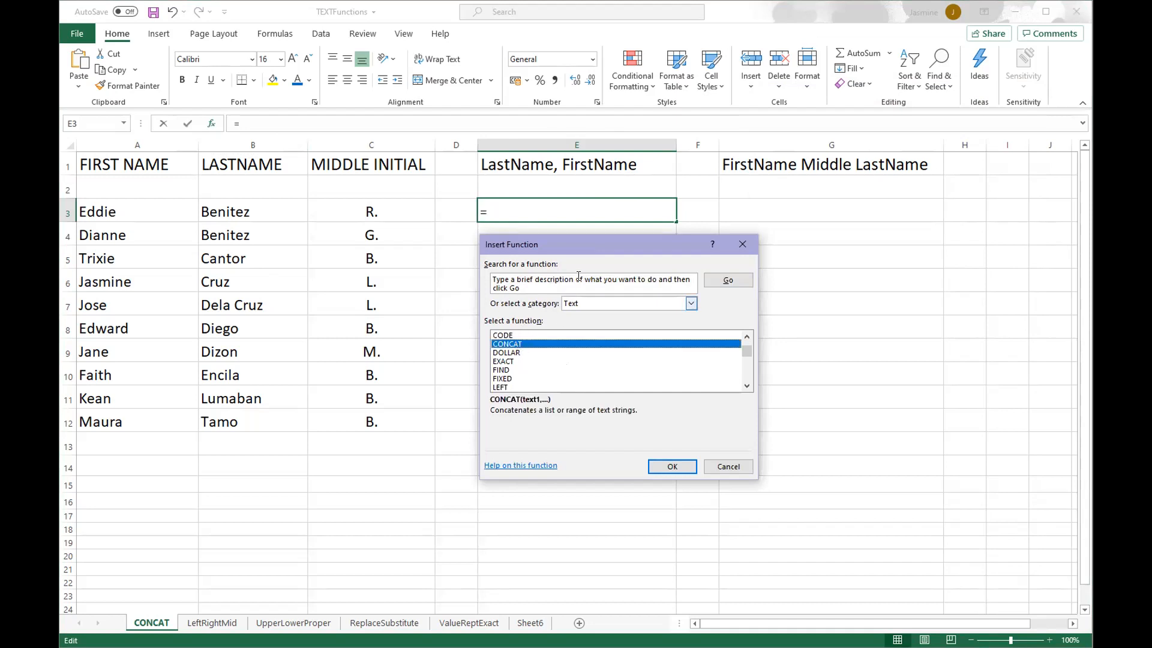
pyautogui.click(667, 467)
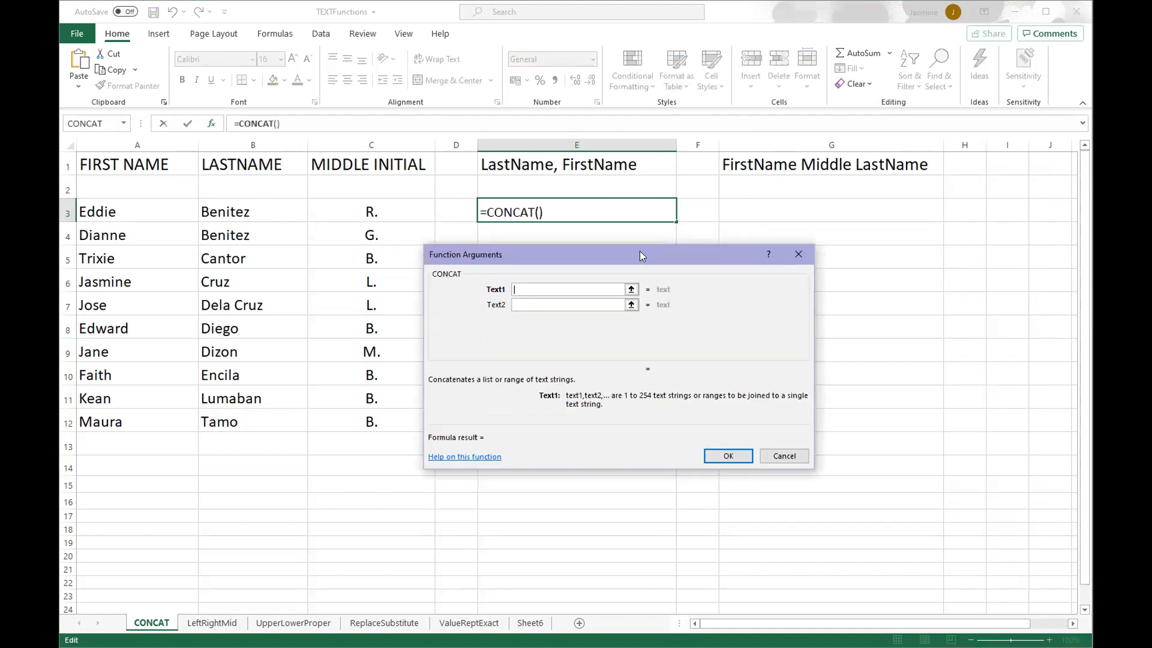
# Set the first CONCAT argument to the last name in cell B3, keeping the dialog clear of the data.
pyautogui.moveTo(639, 250); pyautogui.dragTo(630, 172)
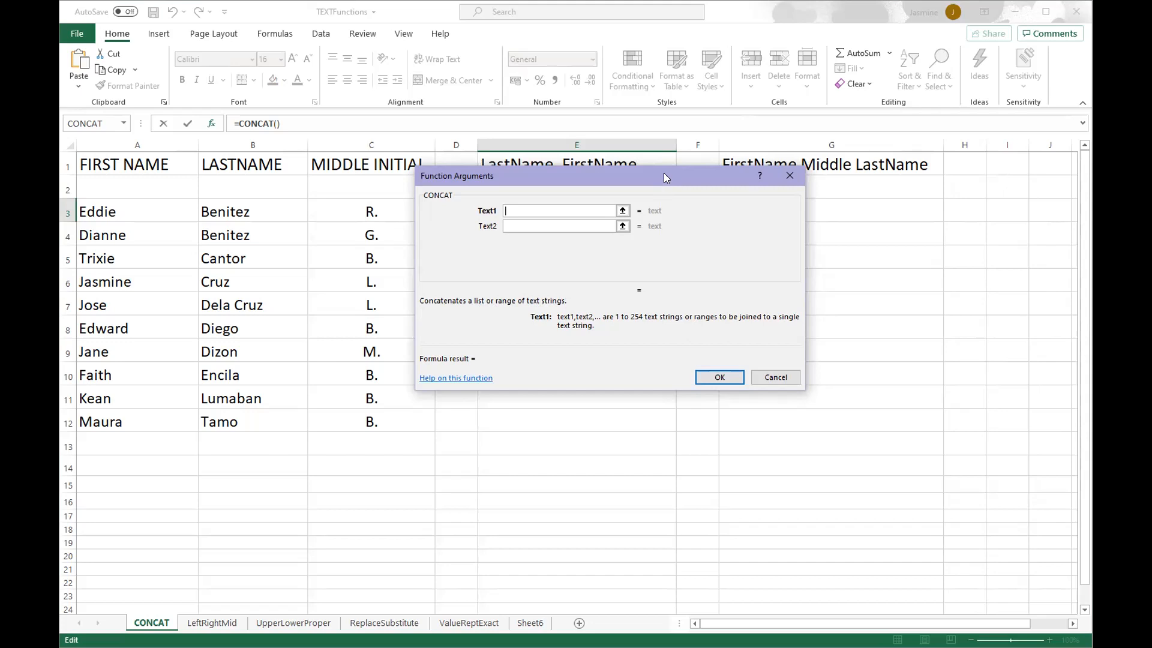
pyautogui.moveTo(663, 174); pyautogui.dragTo(834, 322)
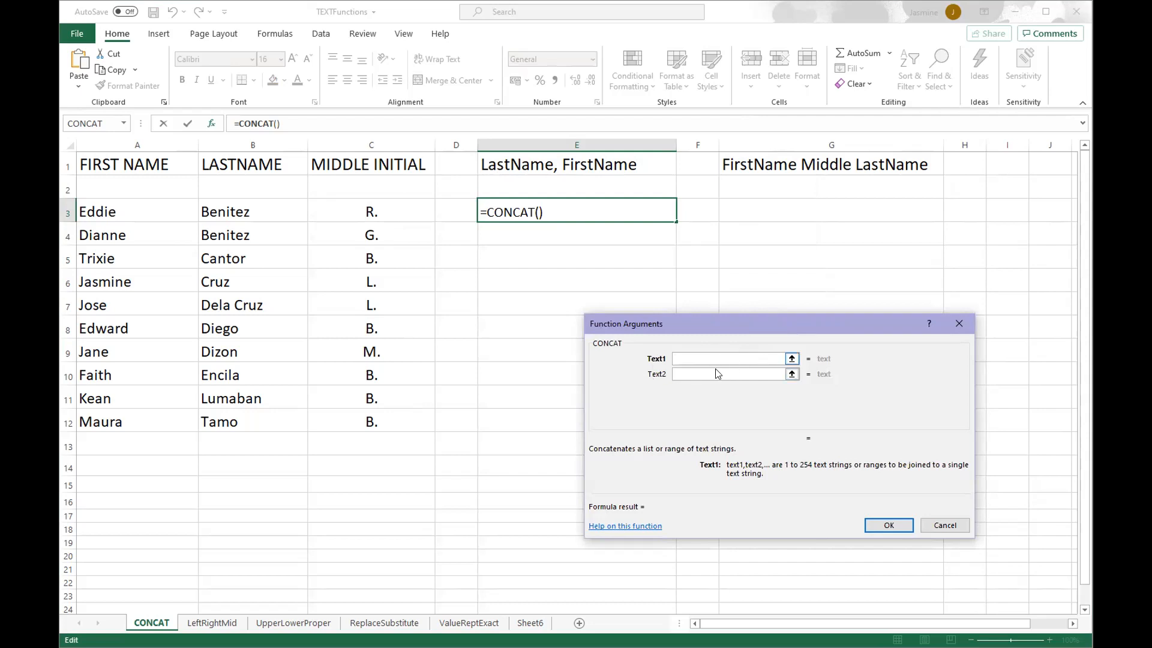
pyautogui.click(791, 359)
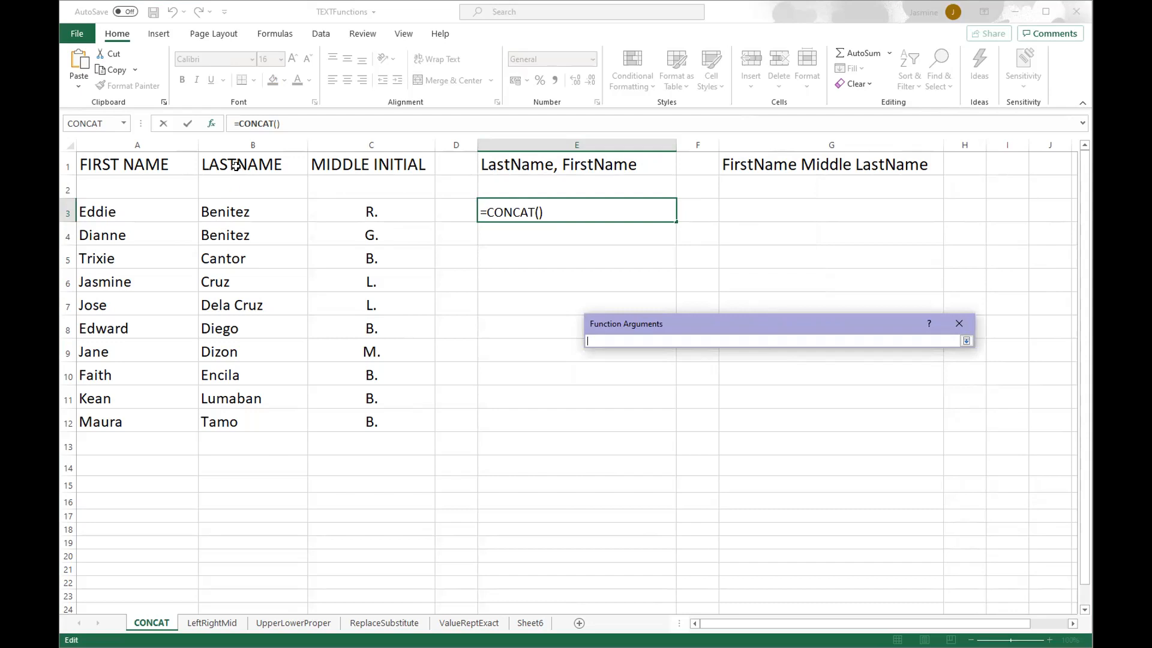
pyautogui.click(226, 210)
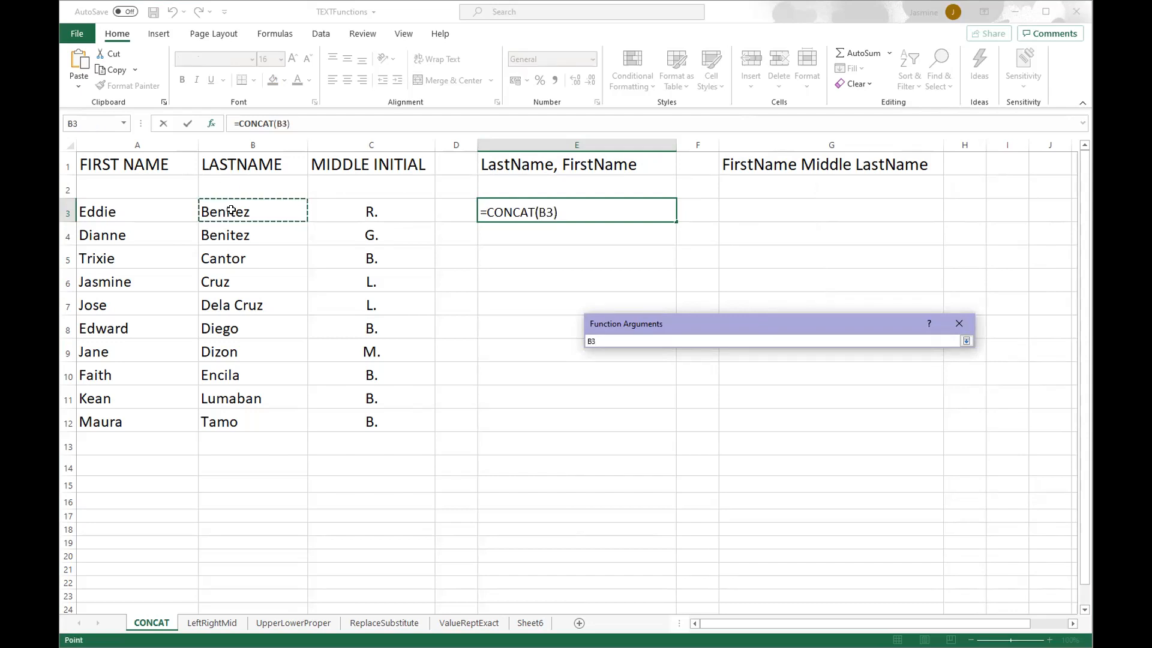
pyautogui.click(966, 341)
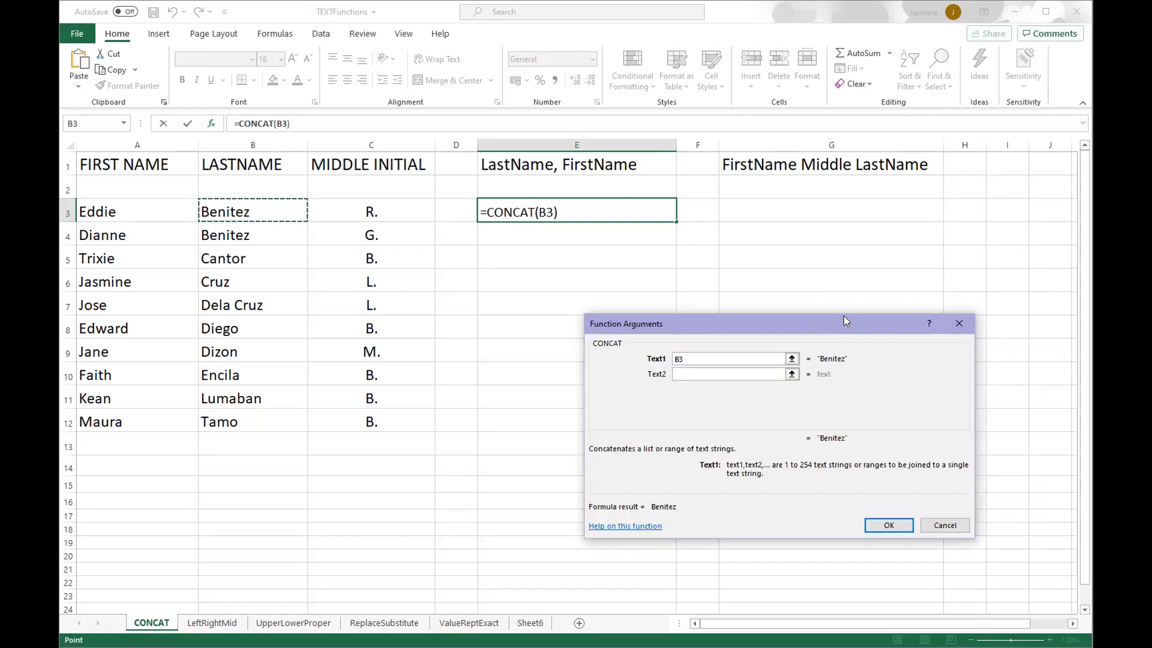
# Enter a comma followed by a space (", ") as the second CONCAT argument.
pyautogui.moveTo(843, 315); pyautogui.dragTo(726, 247)
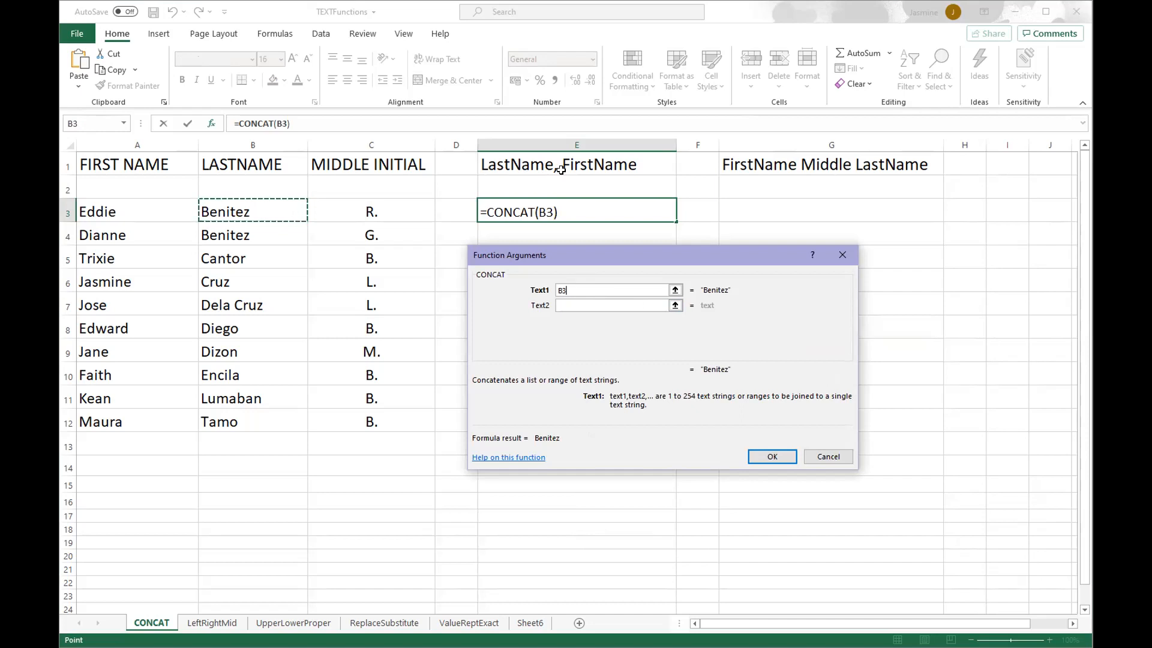
pyautogui.click(570, 302)
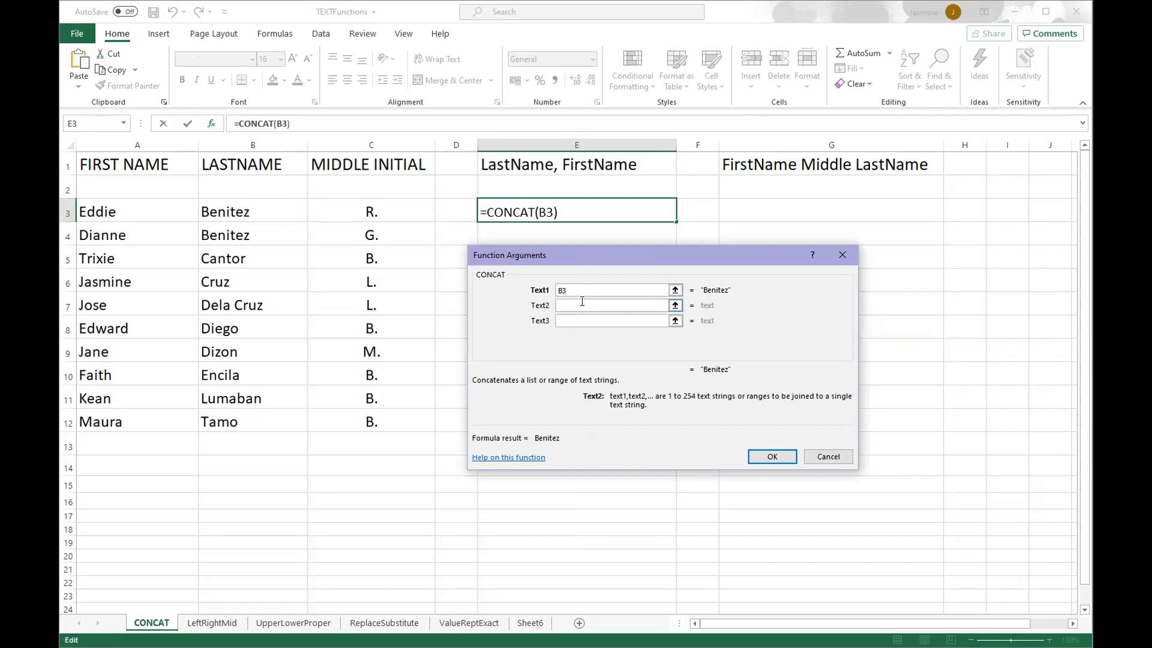
pyautogui.write(',')
# Set the third CONCAT argument to the first name in cell A3 and complete the formula.
pyautogui.click(567, 319)
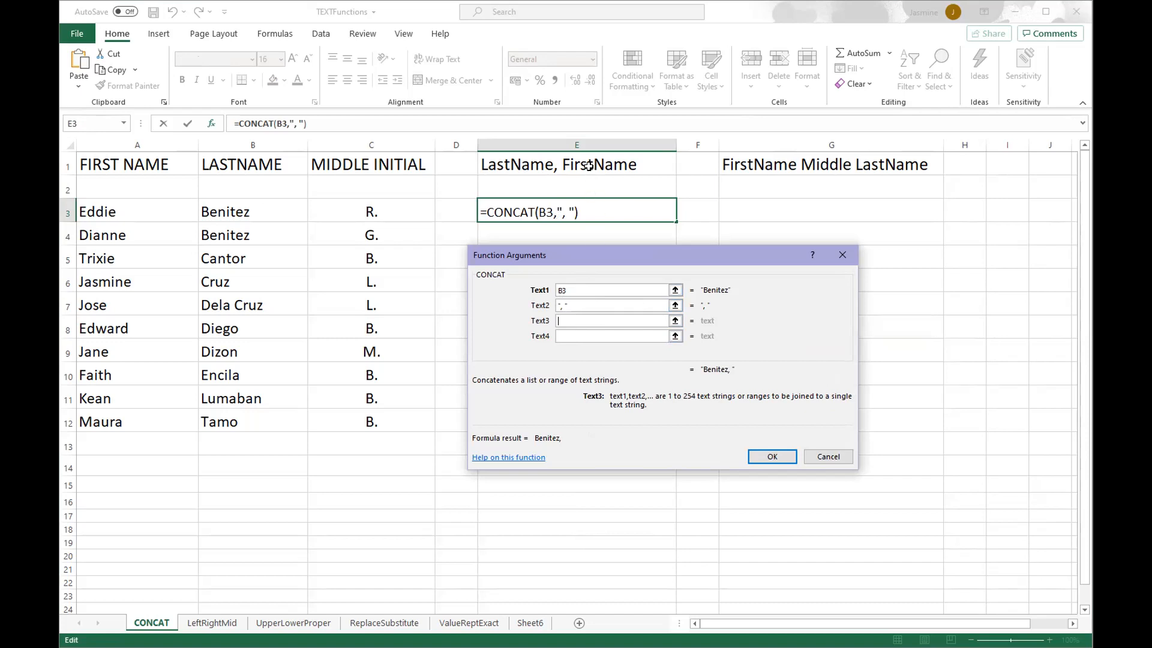
pyautogui.click(675, 322)
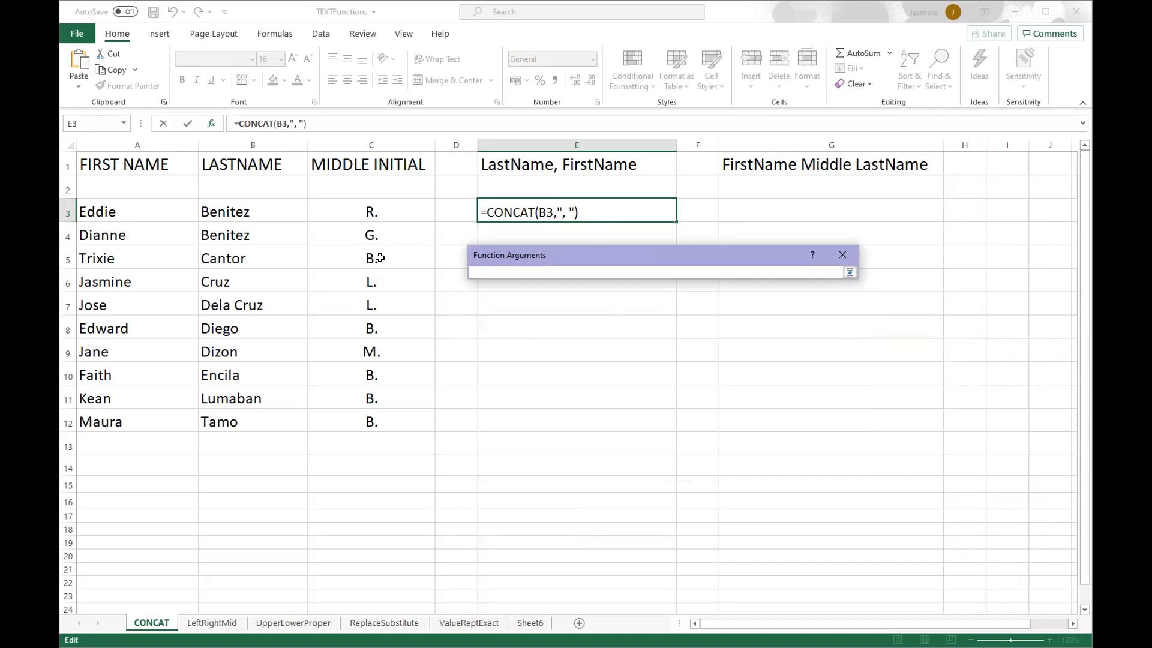
pyautogui.click(106, 211)
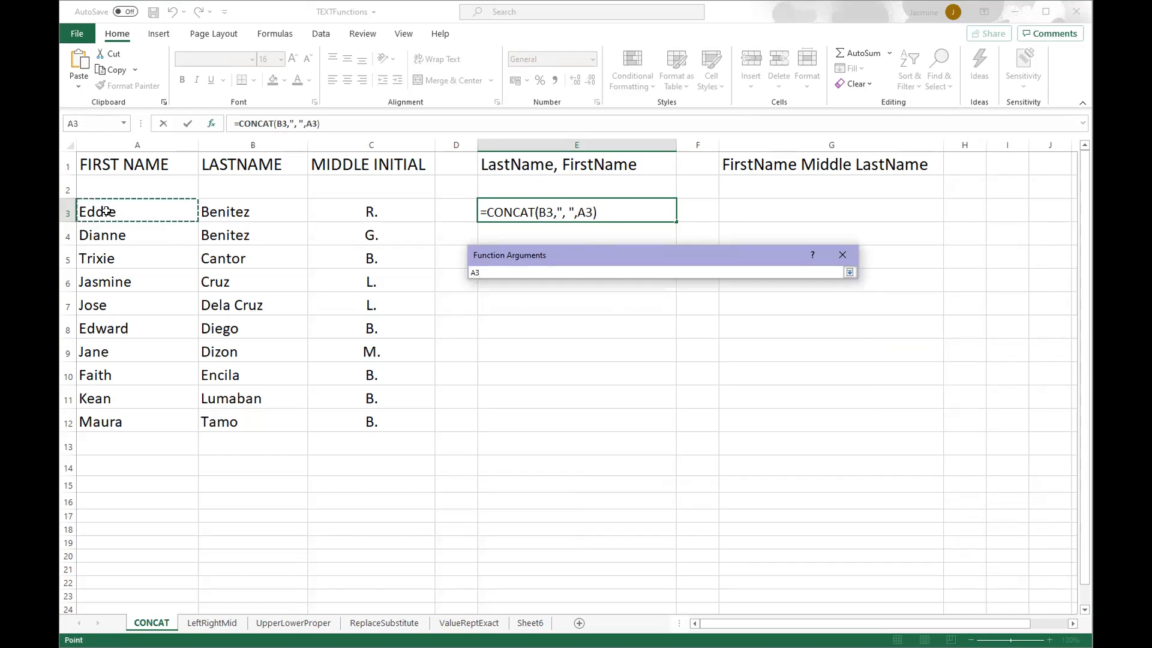
pyautogui.click(850, 271)
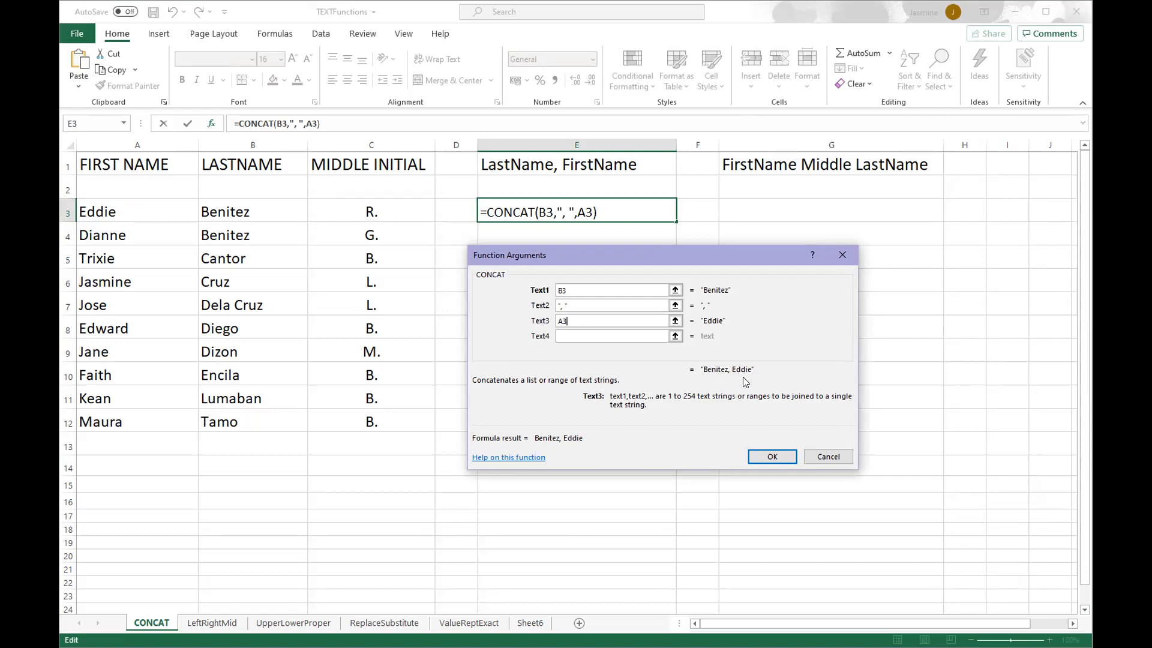
pyautogui.click(773, 457)
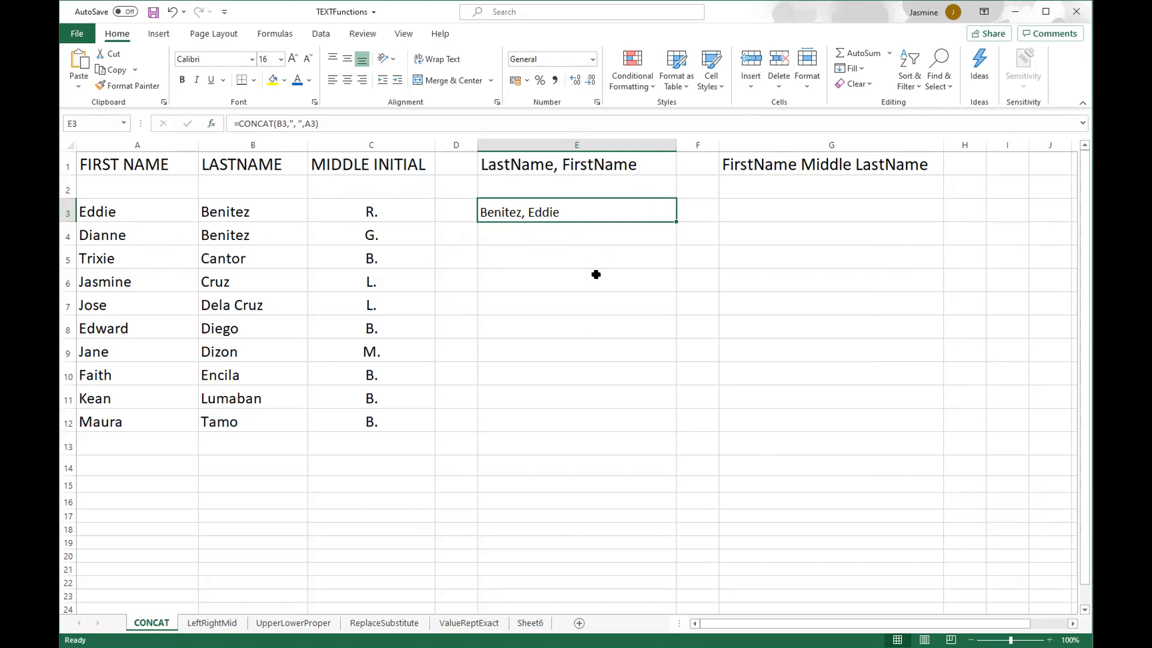
# Fill the CONCAT formula from E3 down through E12 and check several of the copied formulas.
pyautogui.press('Down')
pyautogui.press('Down')
pyautogui.click(600, 208)
pyautogui.moveTo(674, 221); pyautogui.dragTo(661, 425)
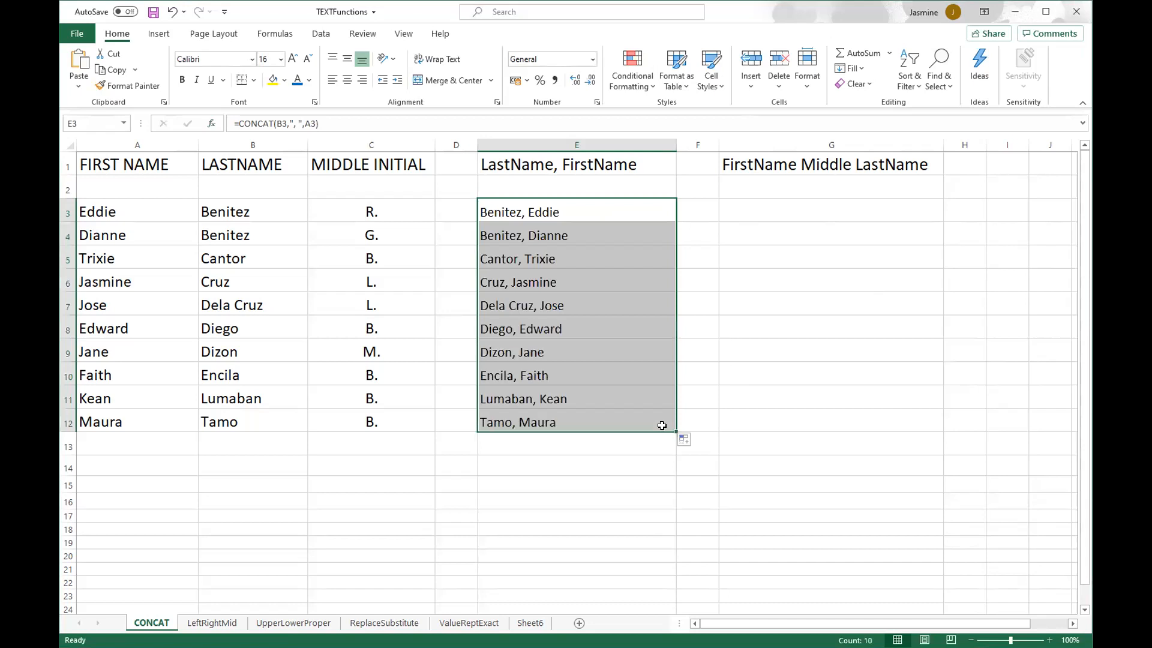
pyautogui.click(628, 299)
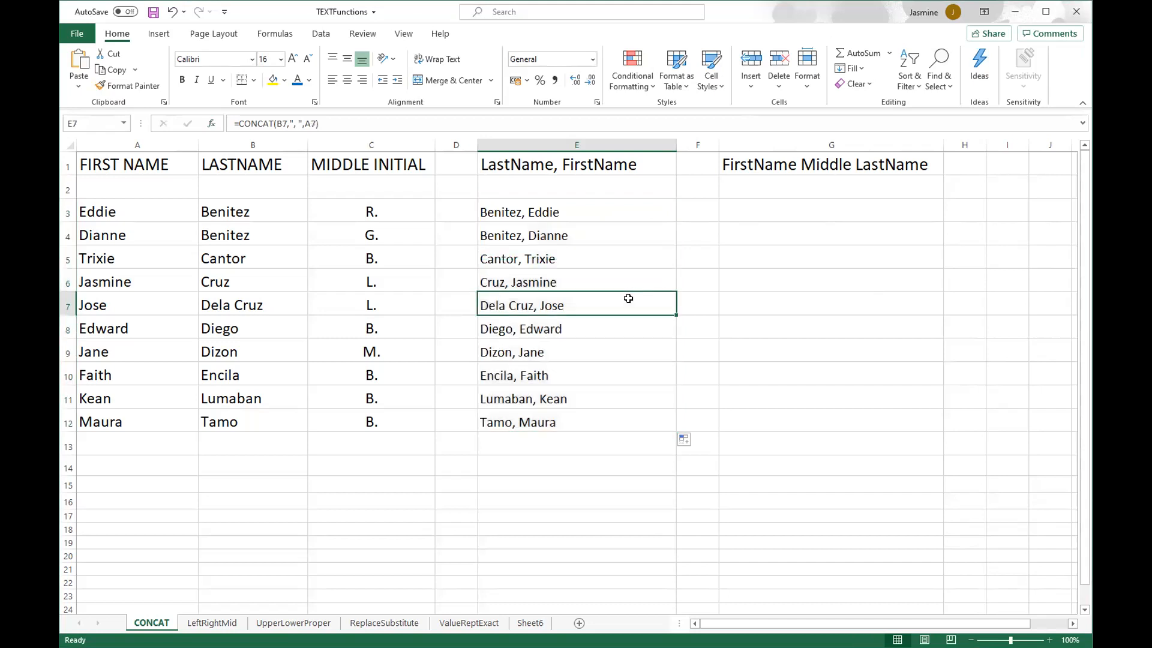
pyautogui.click(549, 236)
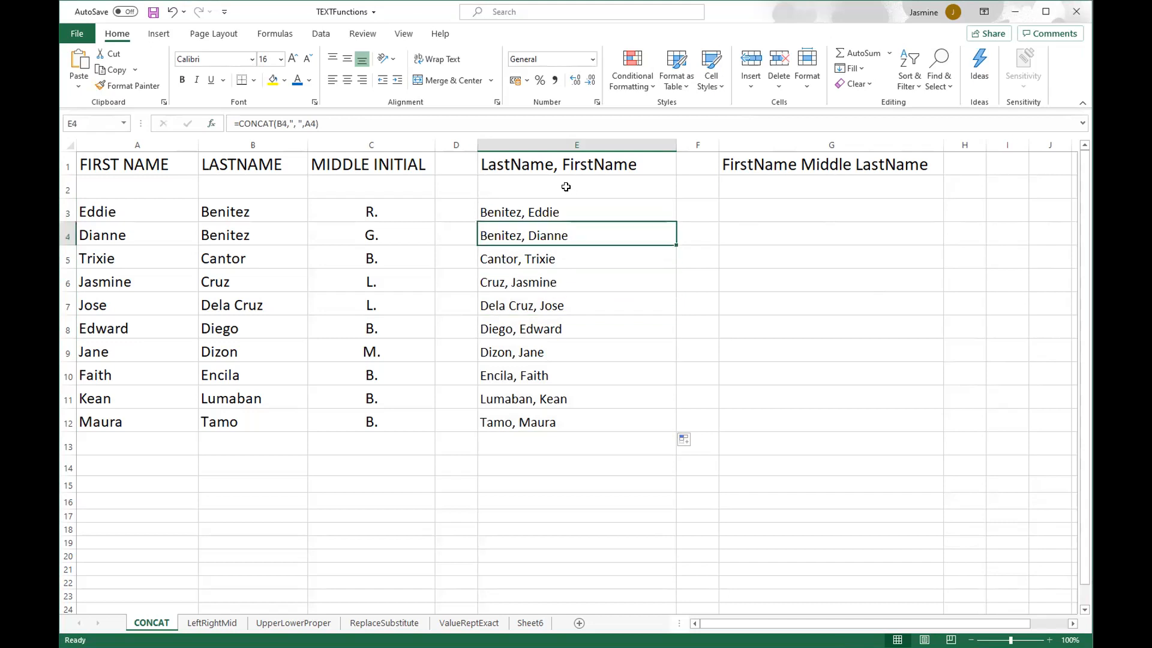
pyautogui.click(579, 282)
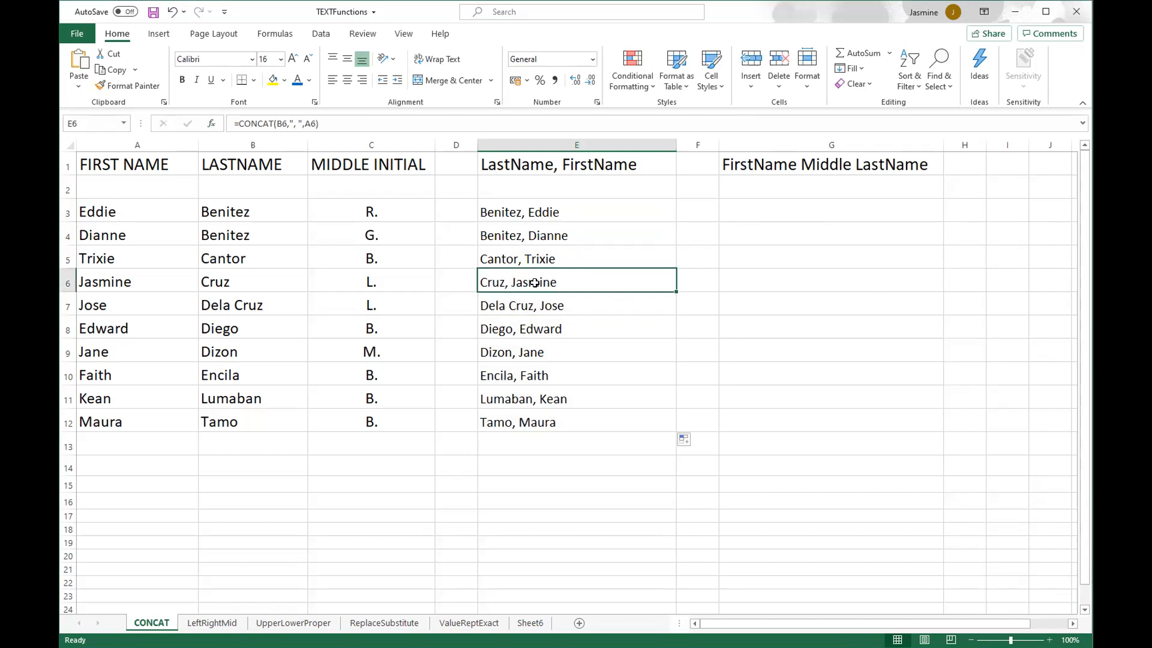
pyautogui.click(552, 370)
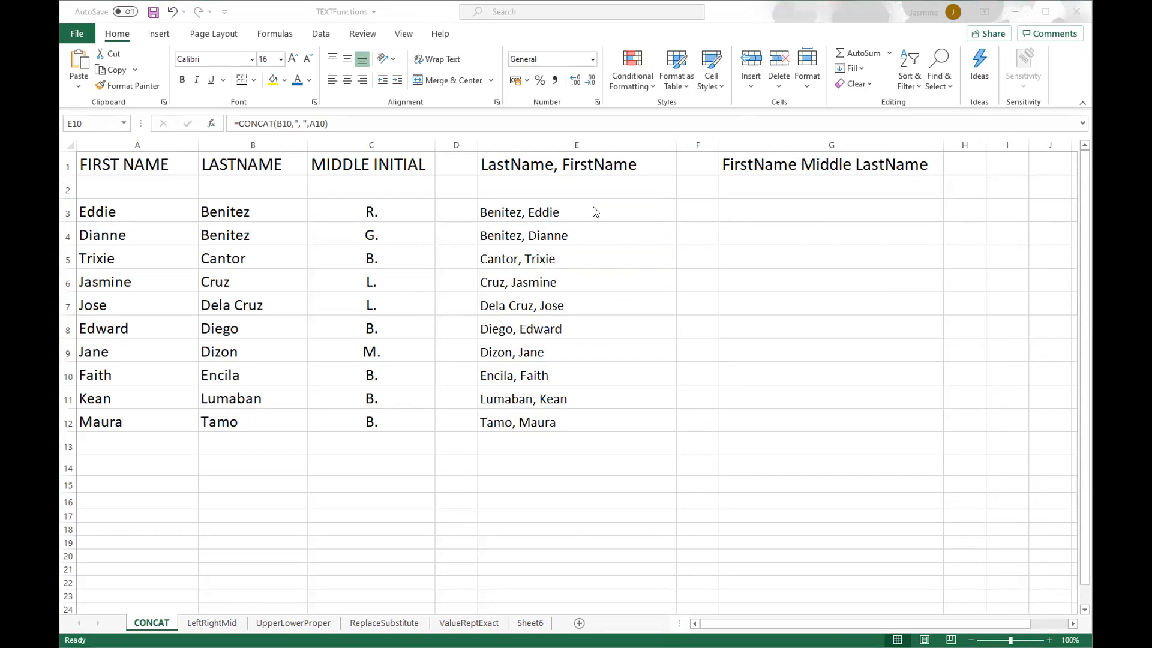
# Insert the CONCAT text function into cell G3 under the FirstName Middle LastName heading.
pyautogui.click(761, 166)
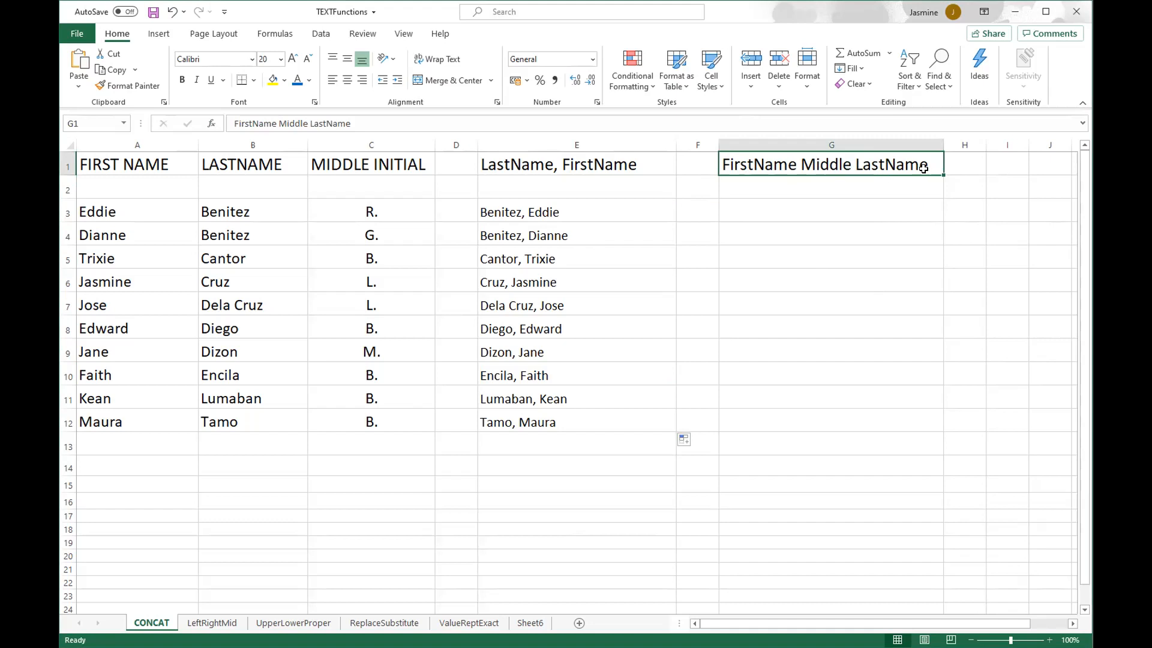
pyautogui.click(853, 206)
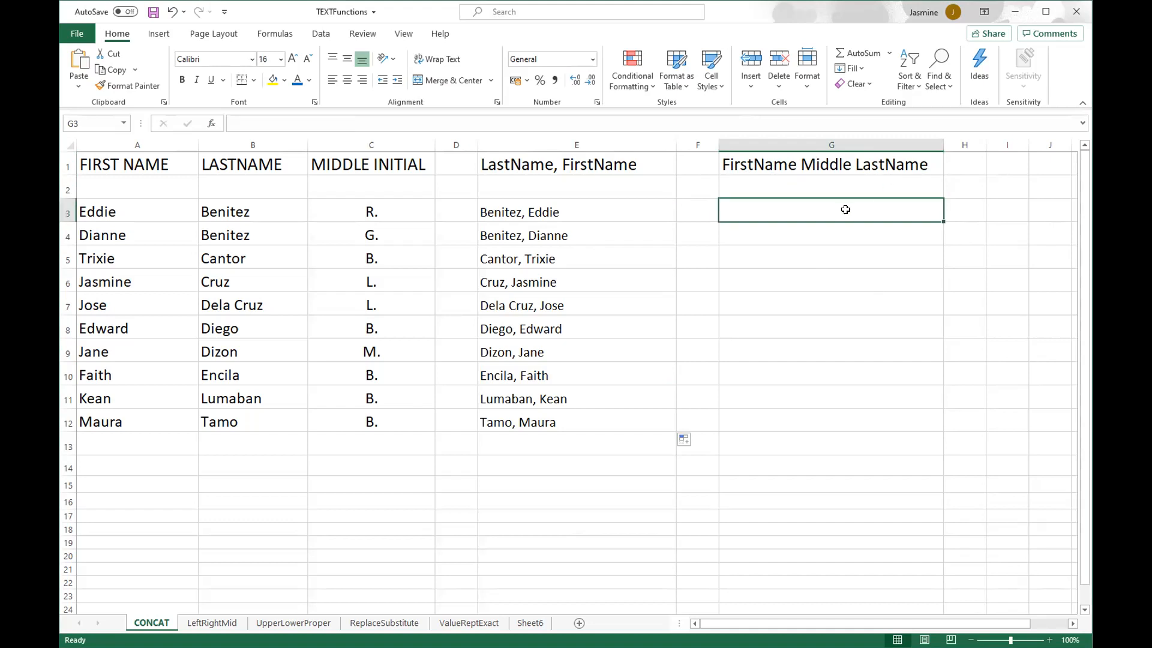
pyautogui.click(211, 123)
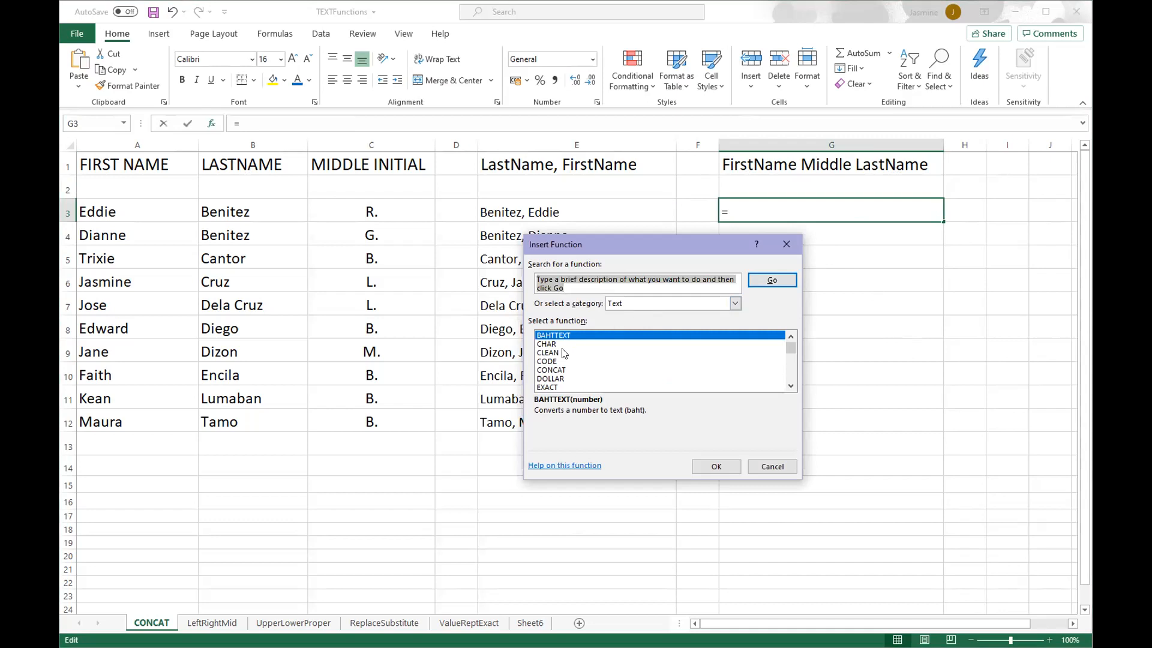
pyautogui.click(553, 371)
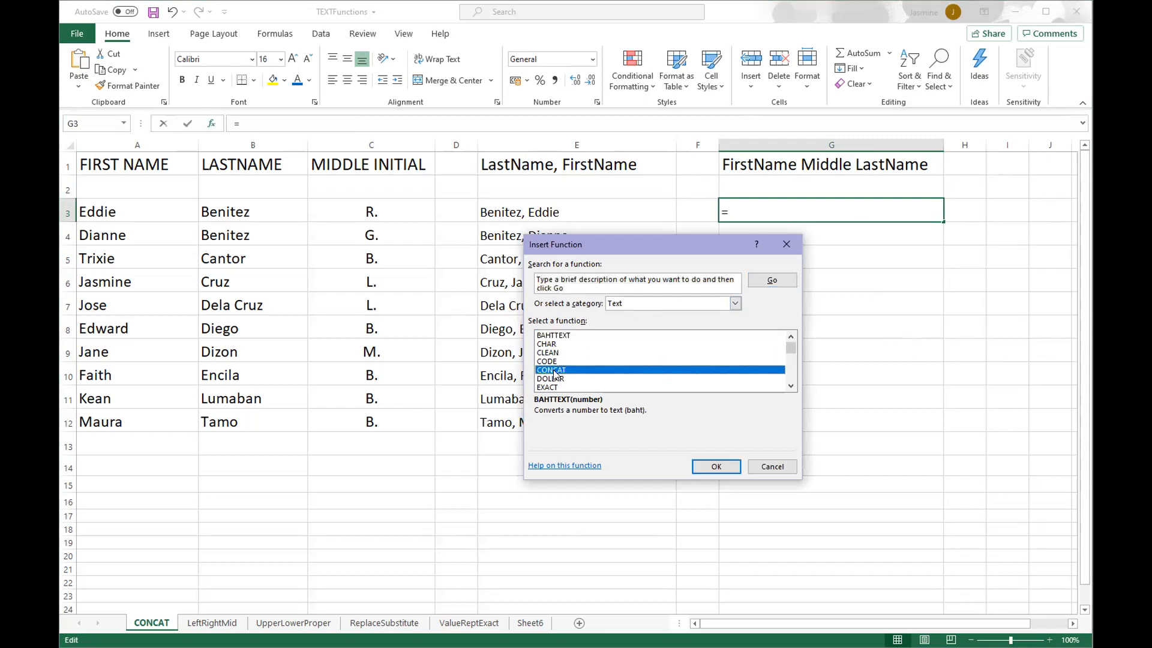
pyautogui.click(712, 466)
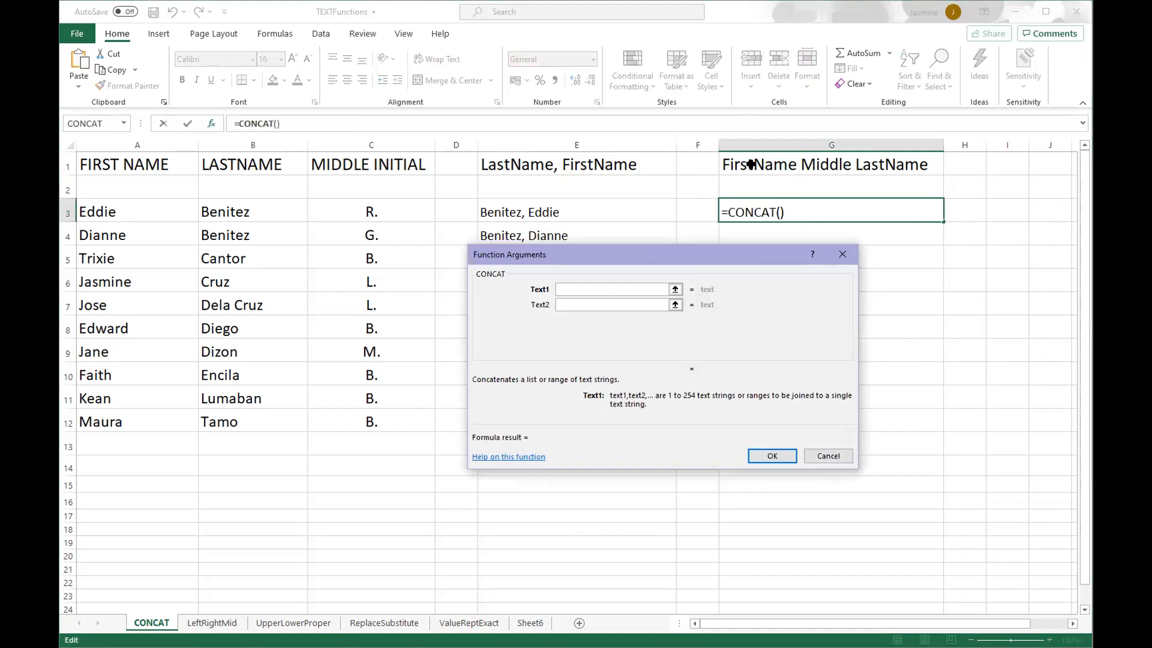
# Set the first argument of the G3 CONCAT function to the first name in cell A3.
pyautogui.click(675, 290)
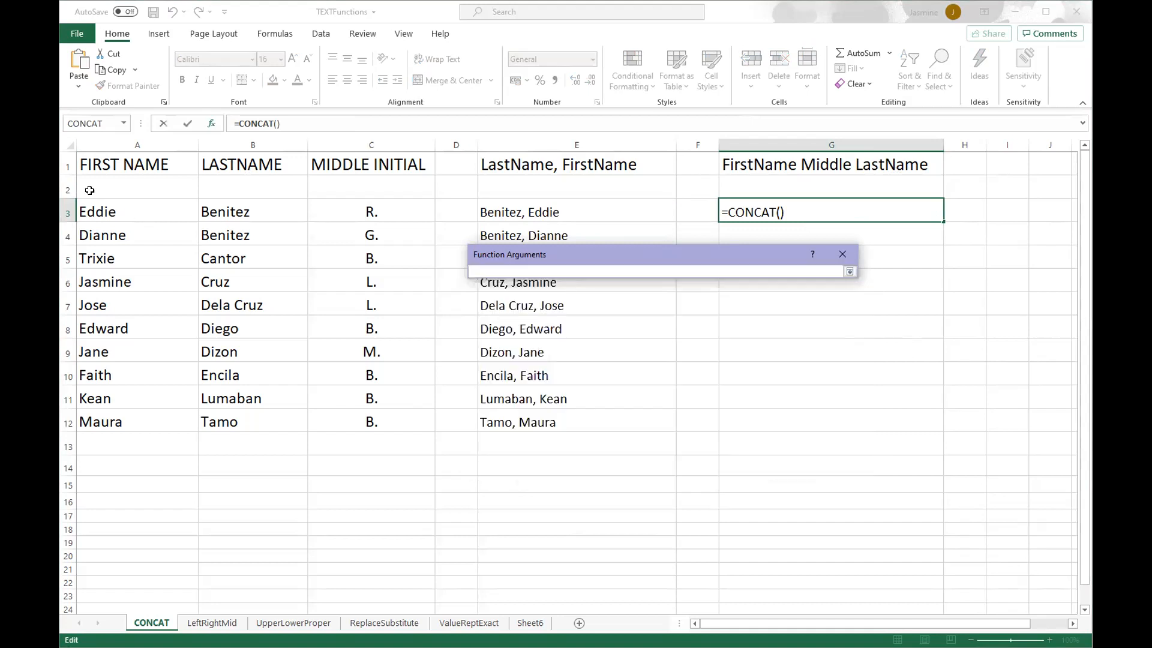
pyautogui.click(94, 214)
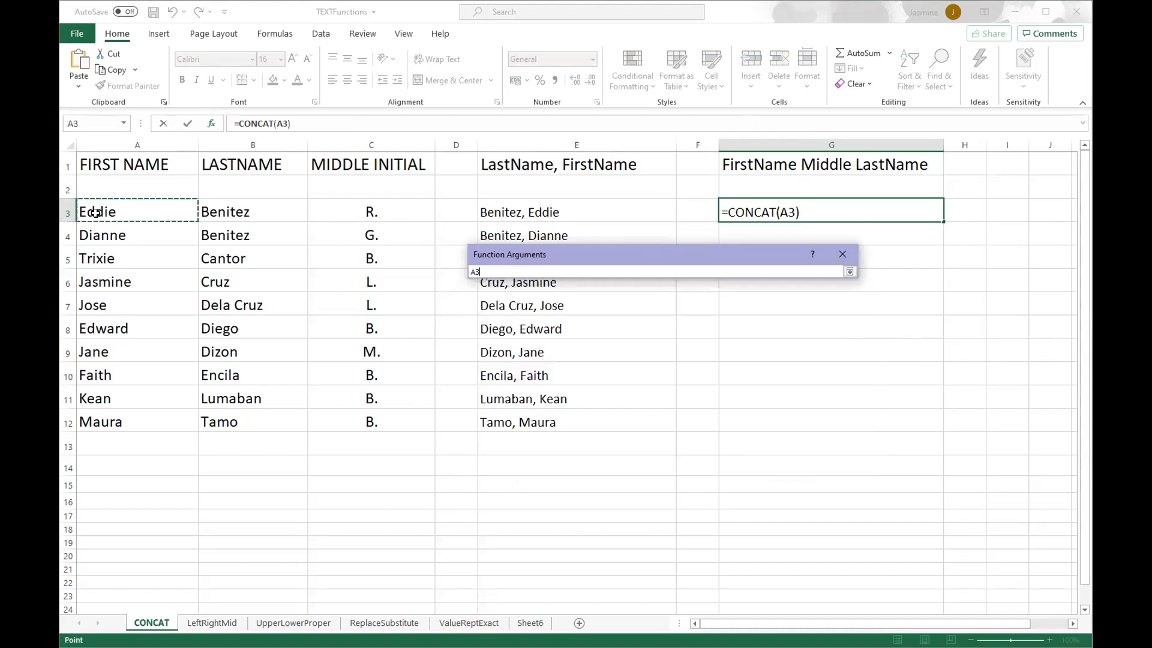
pyautogui.click(850, 272)
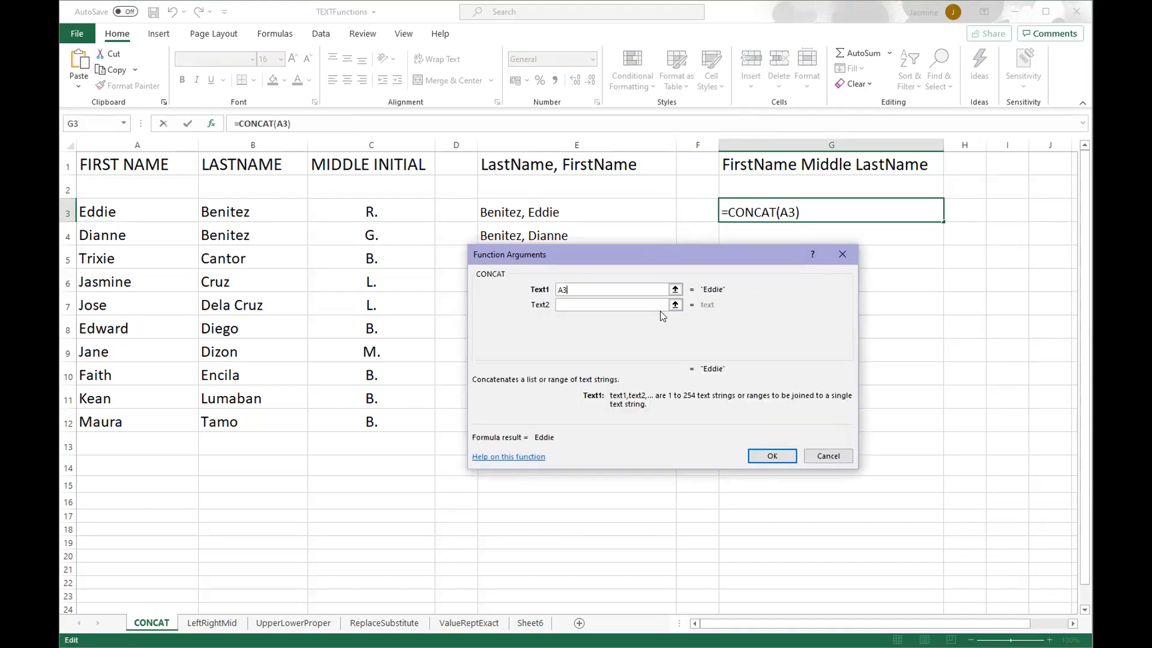
# Set the second CONCAT argument to a space (" ") and the third to the middle initial in C3.
pyautogui.click(615, 304)
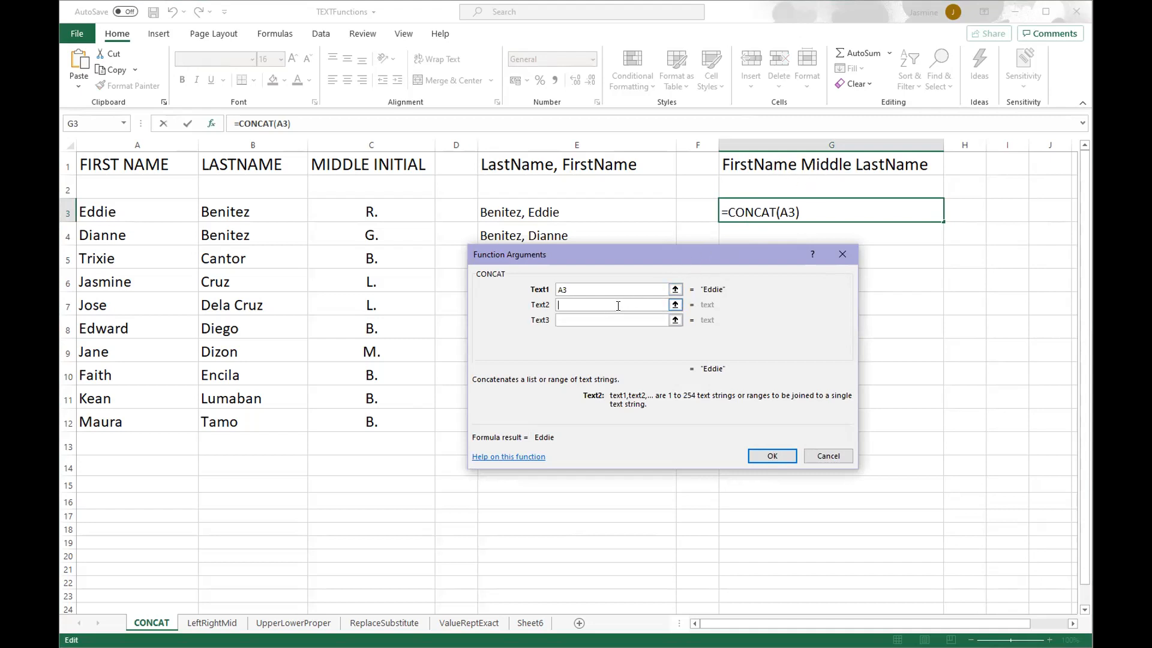
pyautogui.click(578, 318)
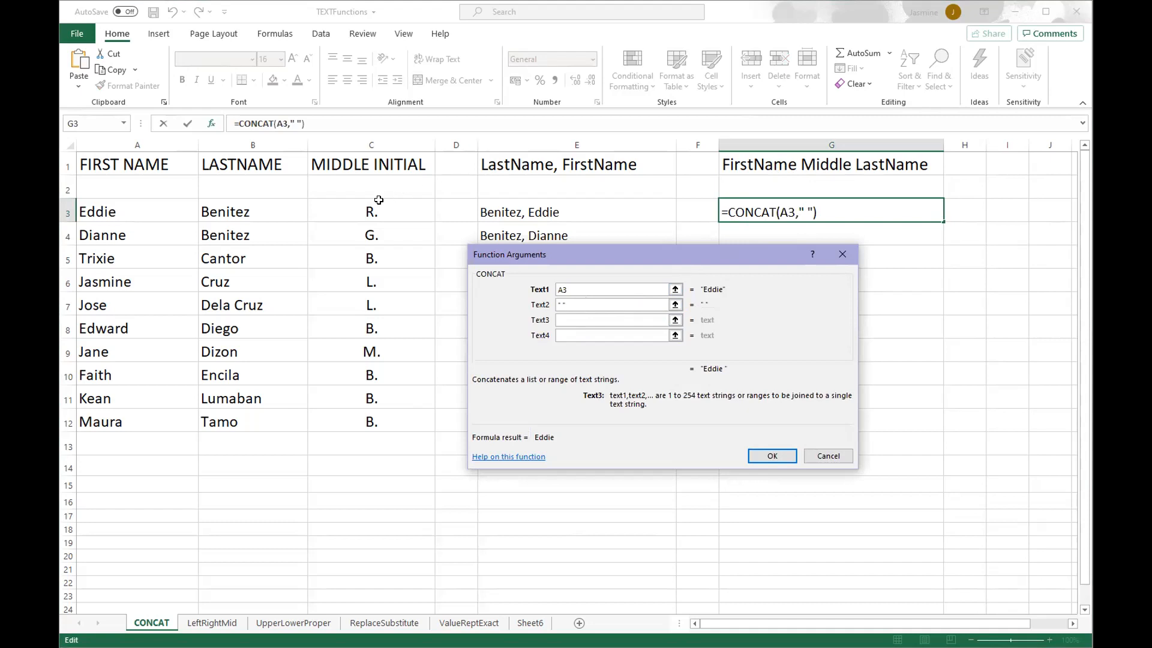
pyautogui.click(372, 212)
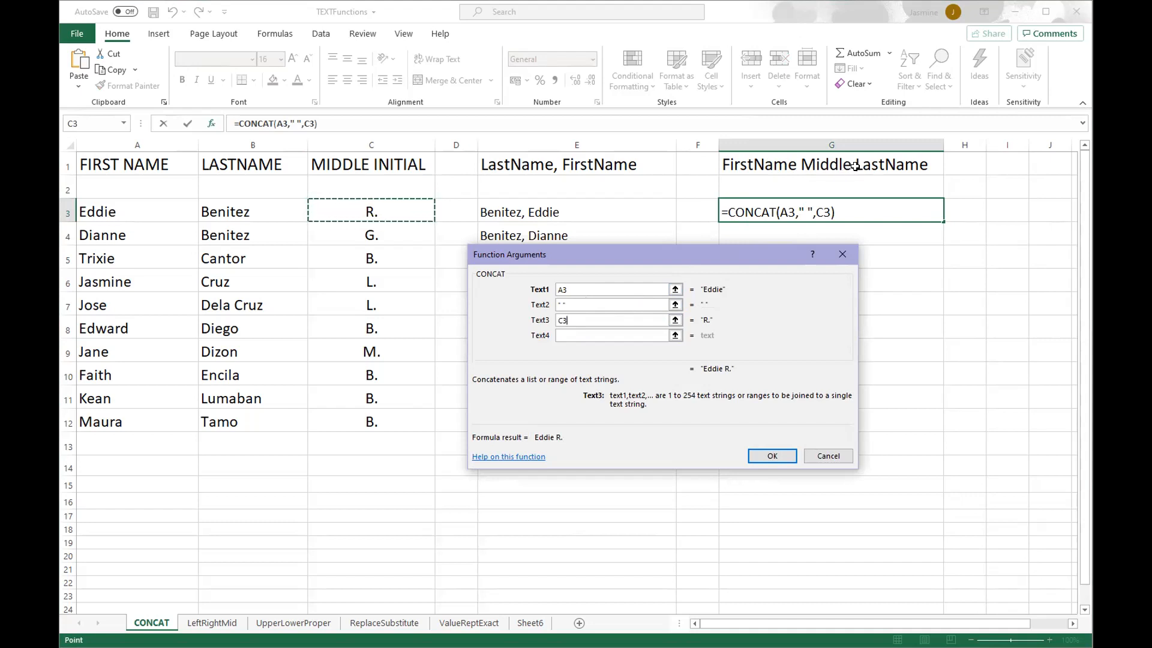
# Complete the G3 CONCAT function with a space (" ") and the last name in B3, and fill it down through G12.
pyautogui.click(587, 337)
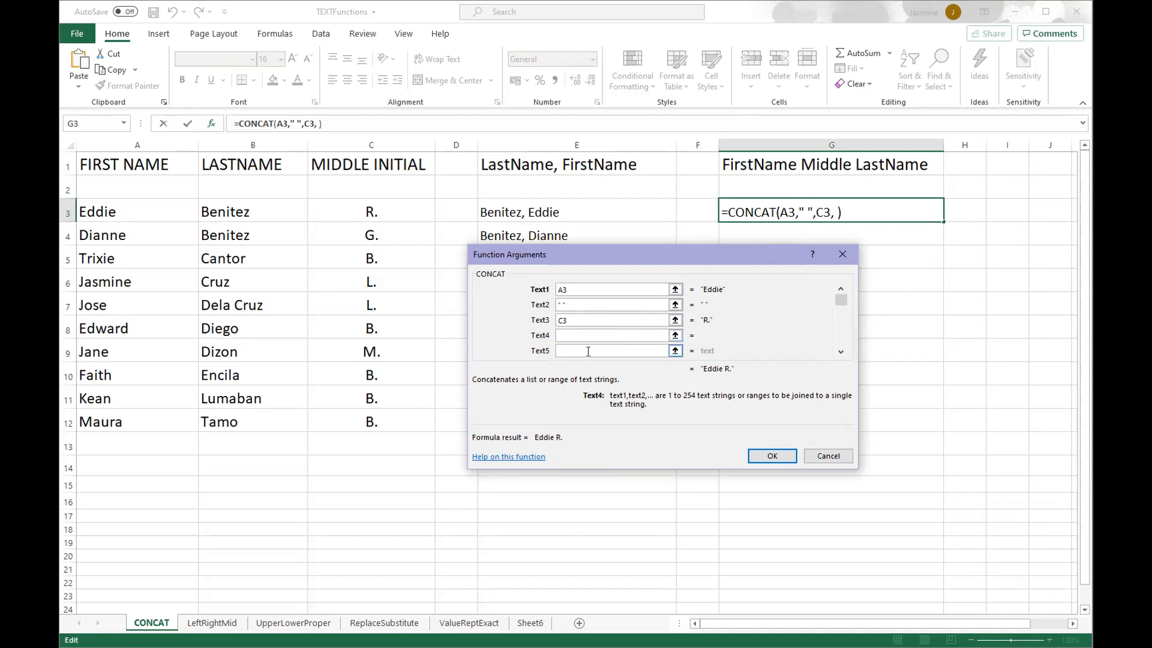
pyautogui.click(587, 350)
pyautogui.click(230, 211)
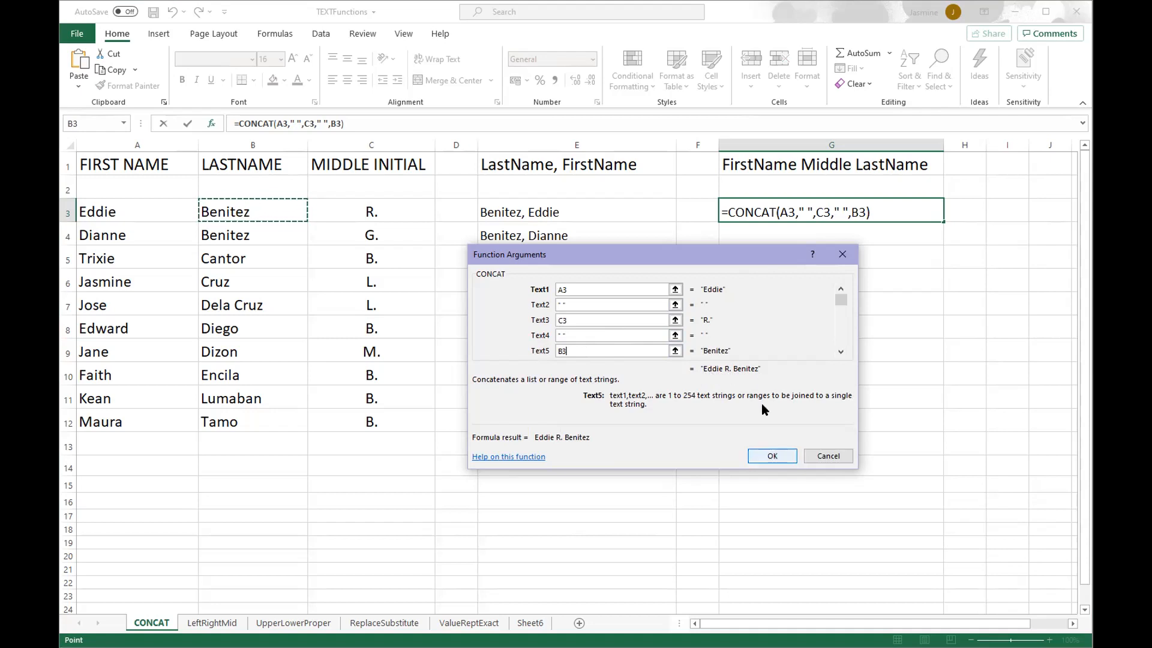
pyautogui.press('Return')
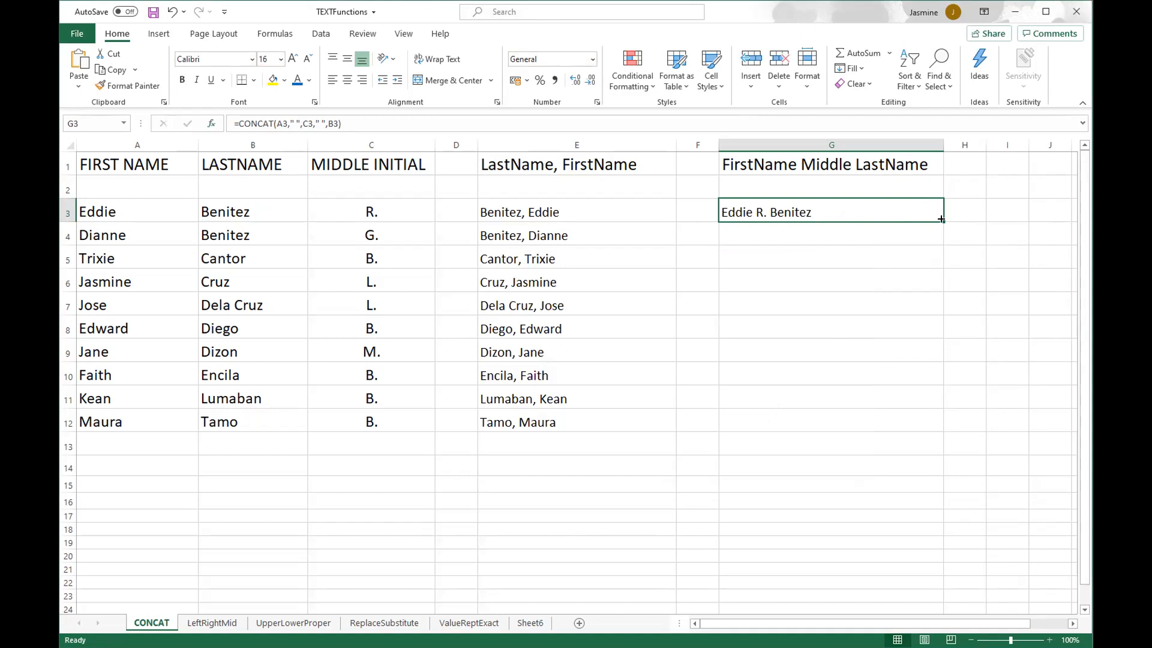
pyautogui.moveTo(940, 220); pyautogui.dragTo(945, 402)
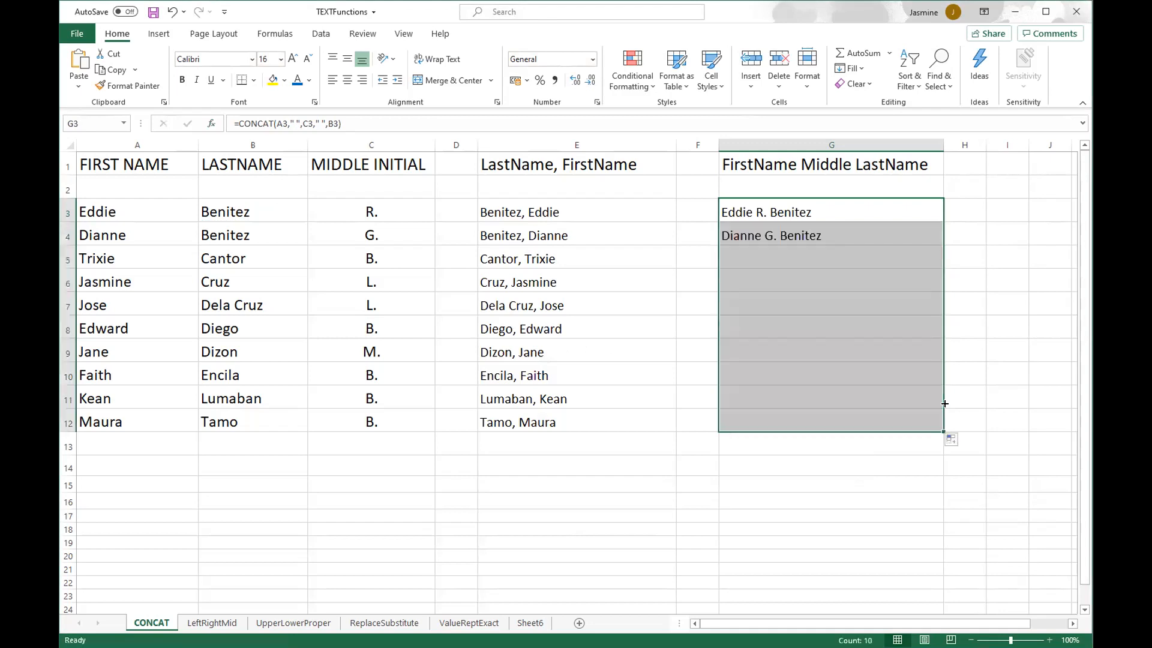
pyautogui.click(989, 321)
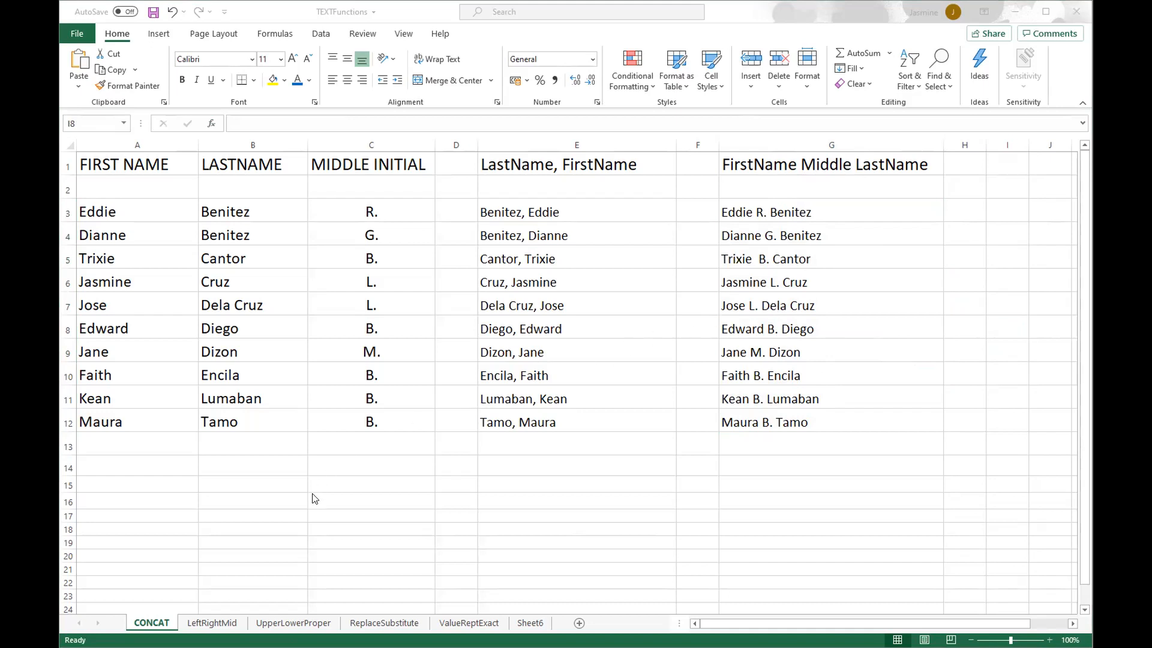
# Insert the LEFT text function into cell B2 of the LeftRightMid sheet.
pyautogui.click(210, 624)
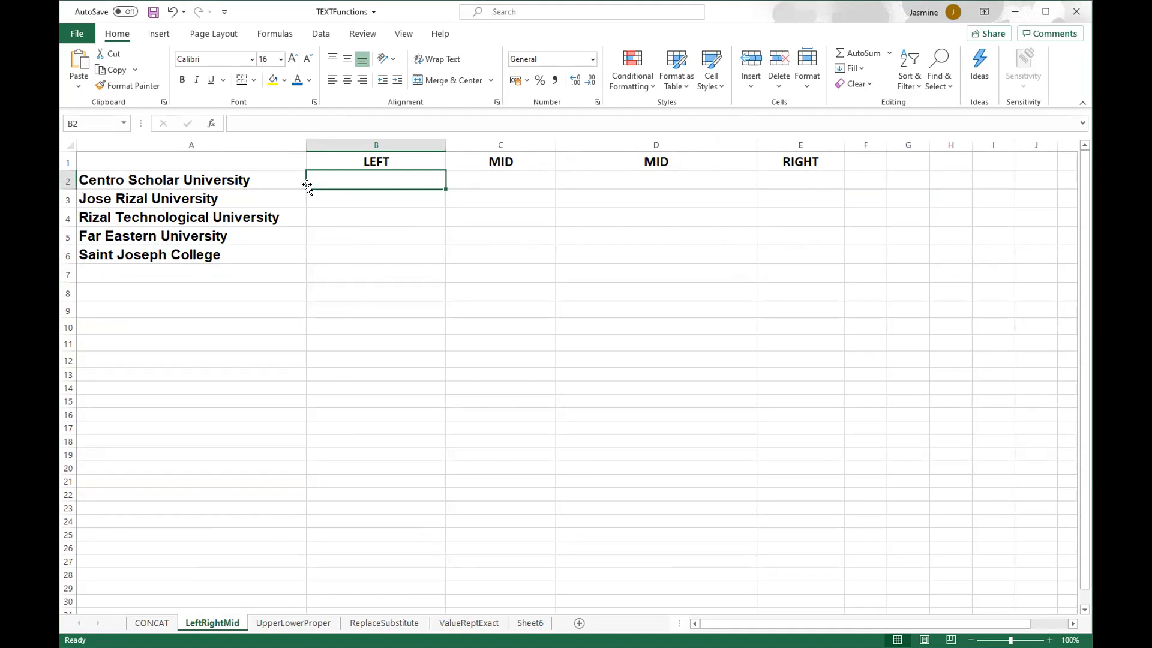
pyautogui.click(212, 123)
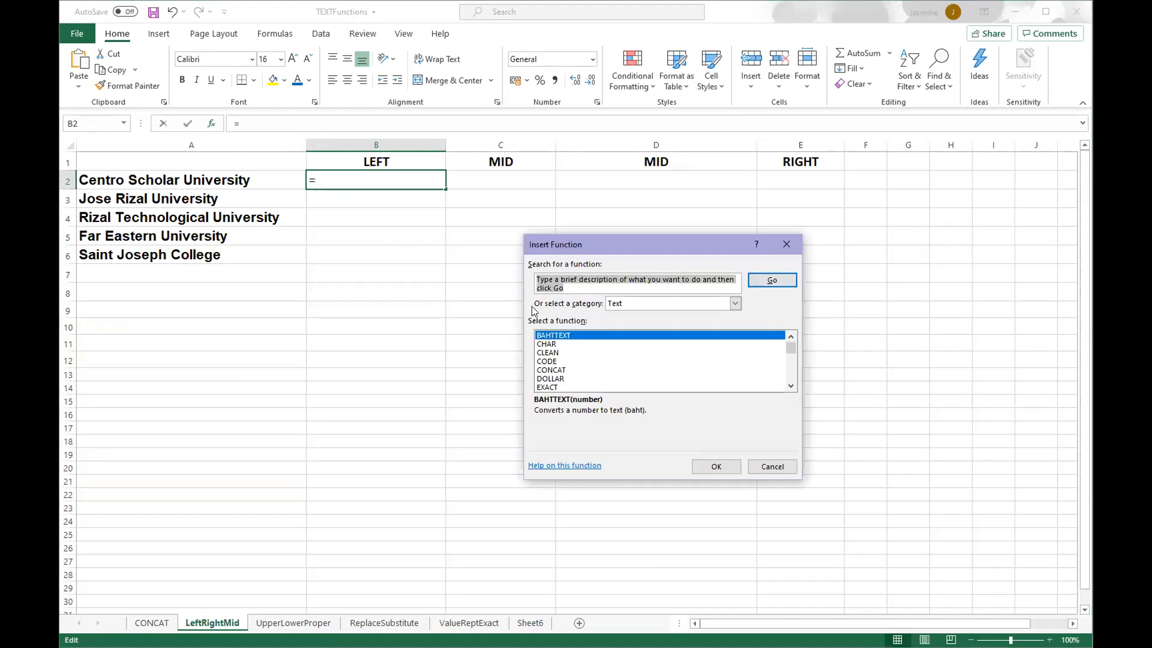
pyautogui.scroll(-1, 576, 372)
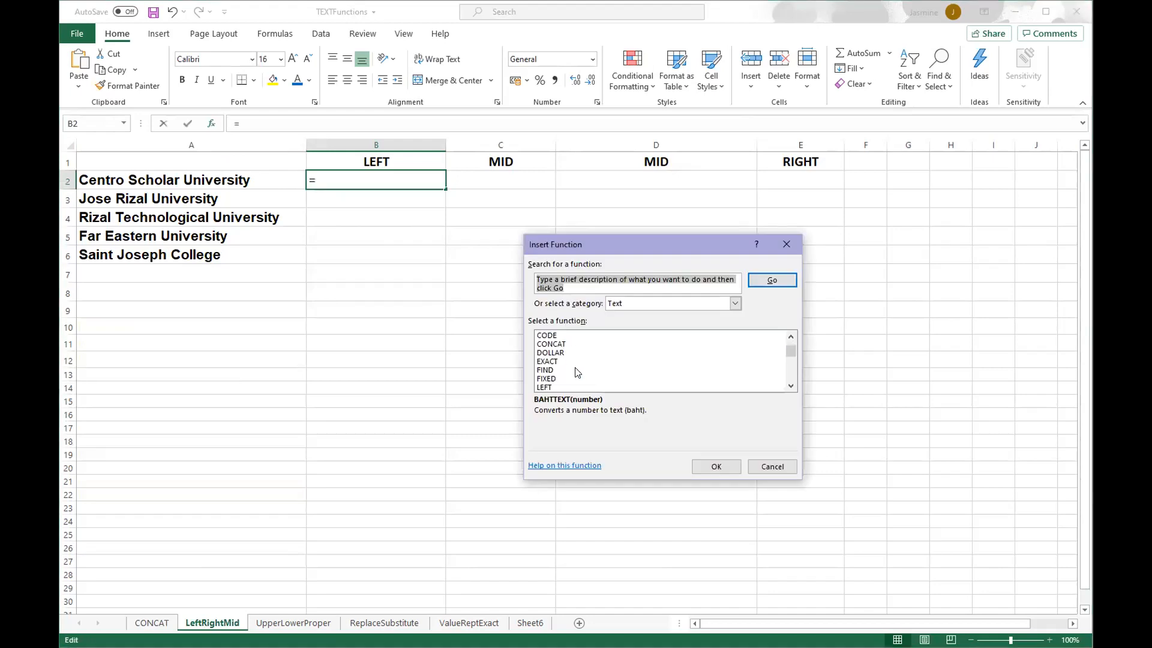
pyautogui.click(544, 388)
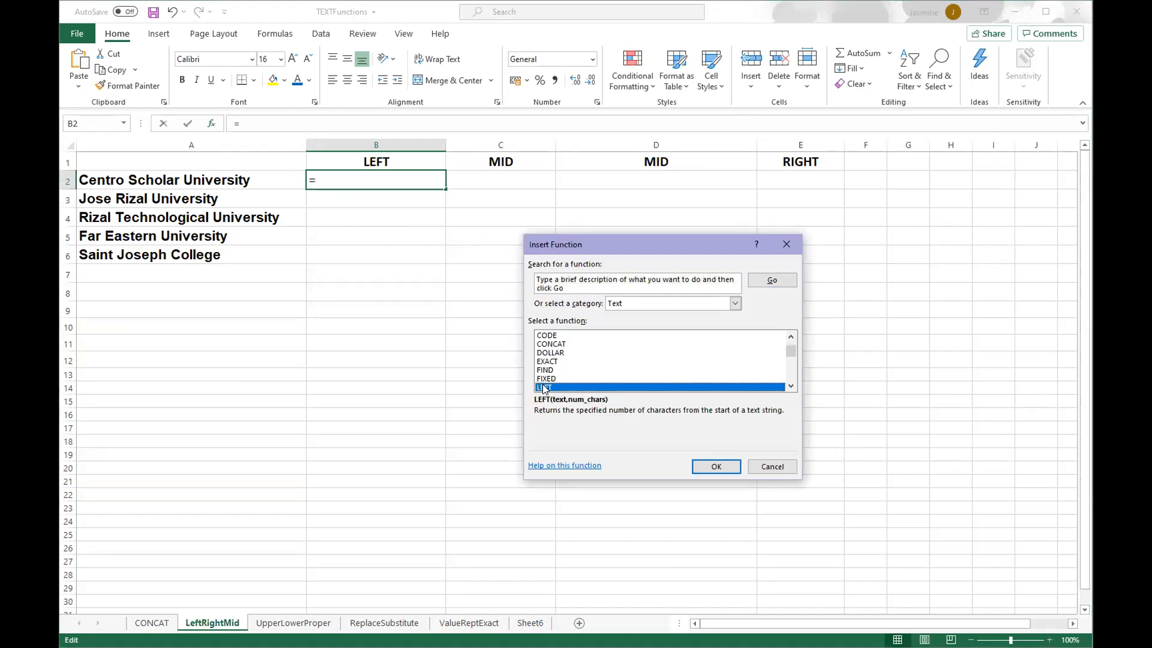
pyautogui.click(709, 465)
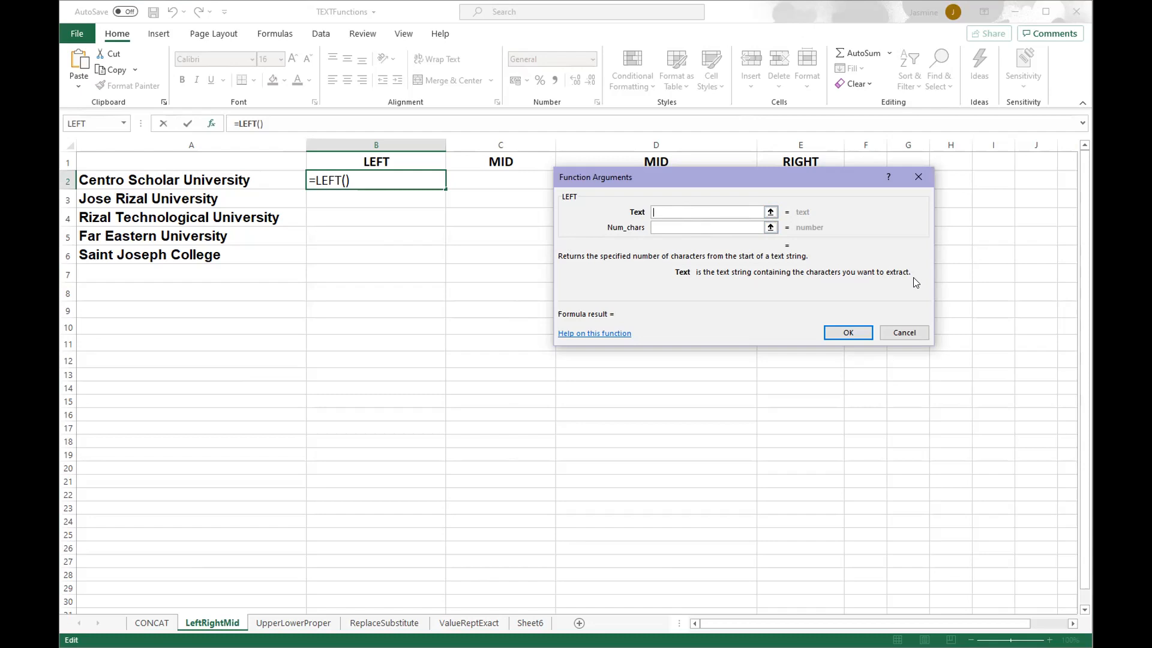
# Set the LEFT function's text to cell A2 and its number of characters to 6.
pyautogui.click(771, 213)
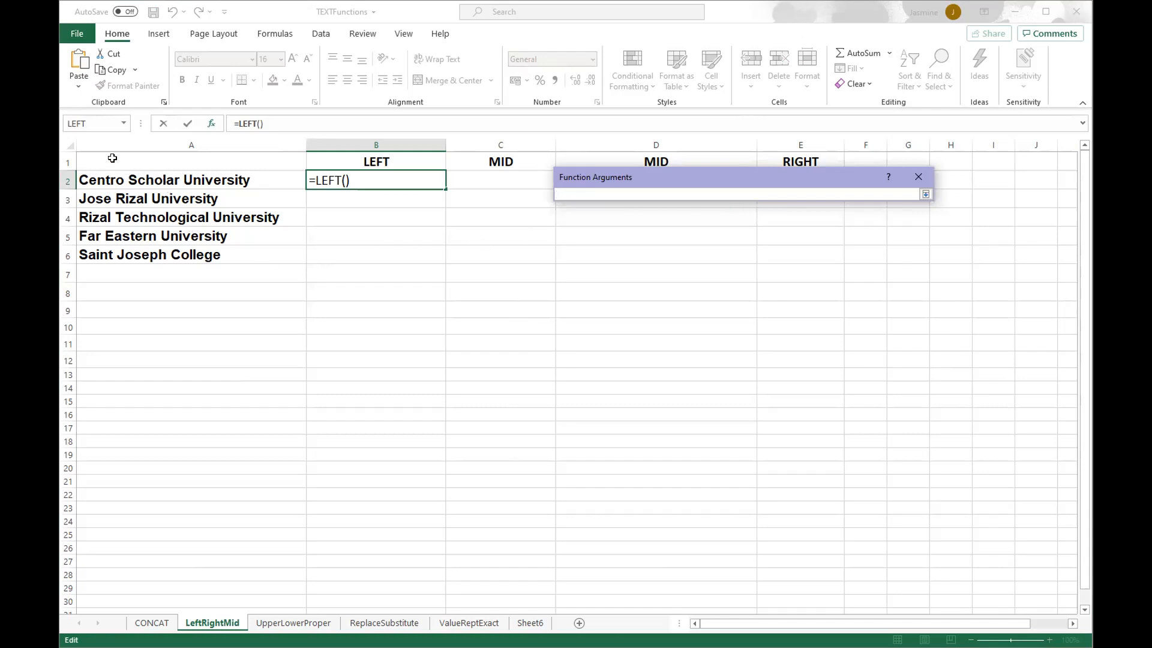
pyautogui.click(141, 181)
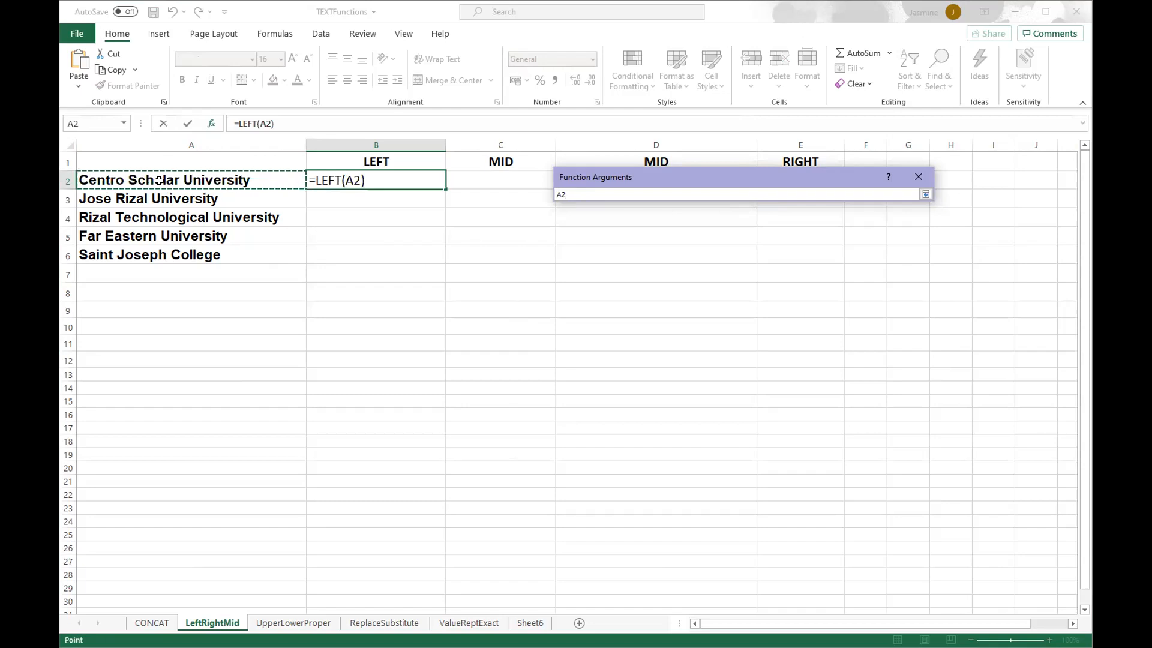
pyautogui.click(925, 194)
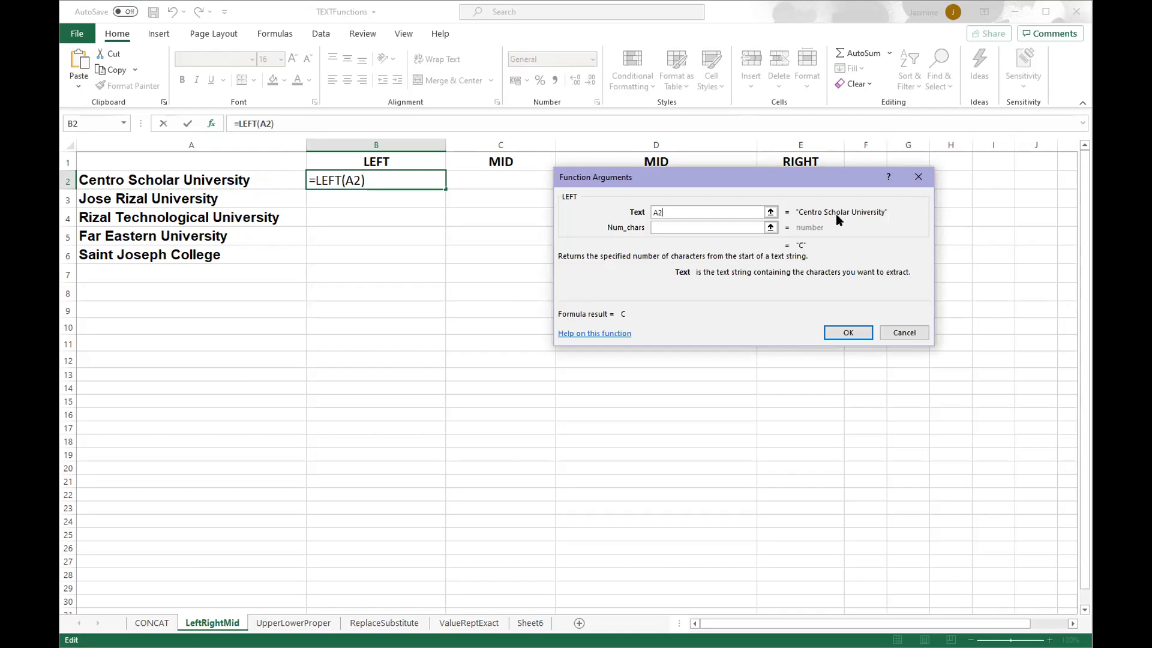
pyautogui.click(680, 225)
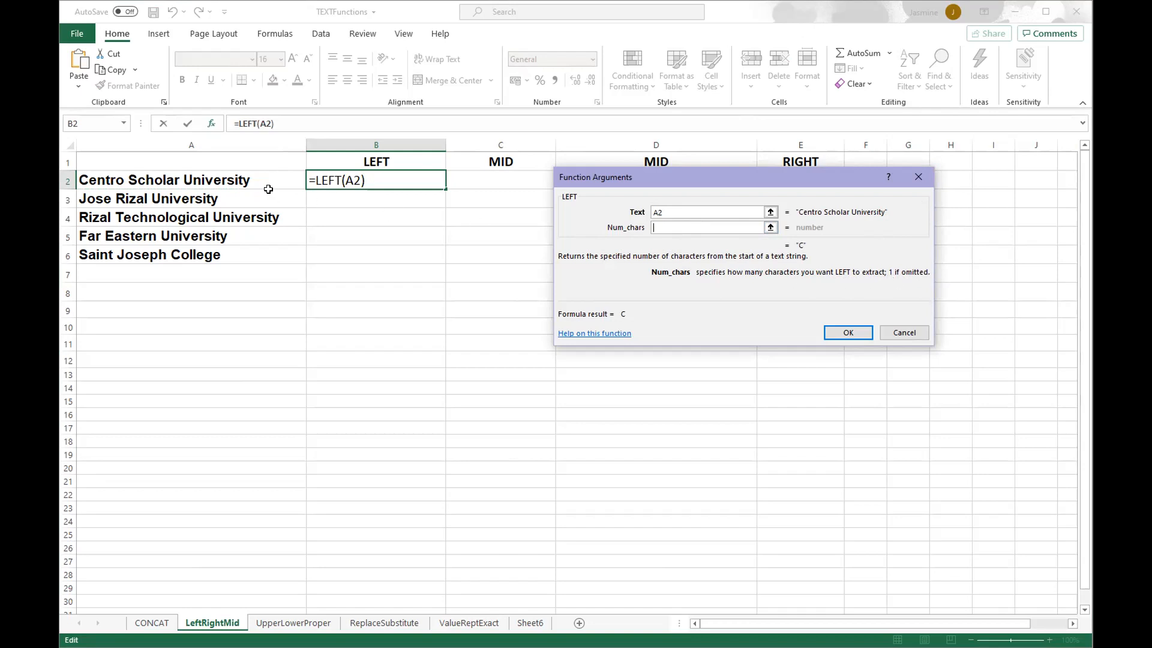
pyautogui.click(672, 227)
pyautogui.write('6')
pyautogui.click(851, 331)
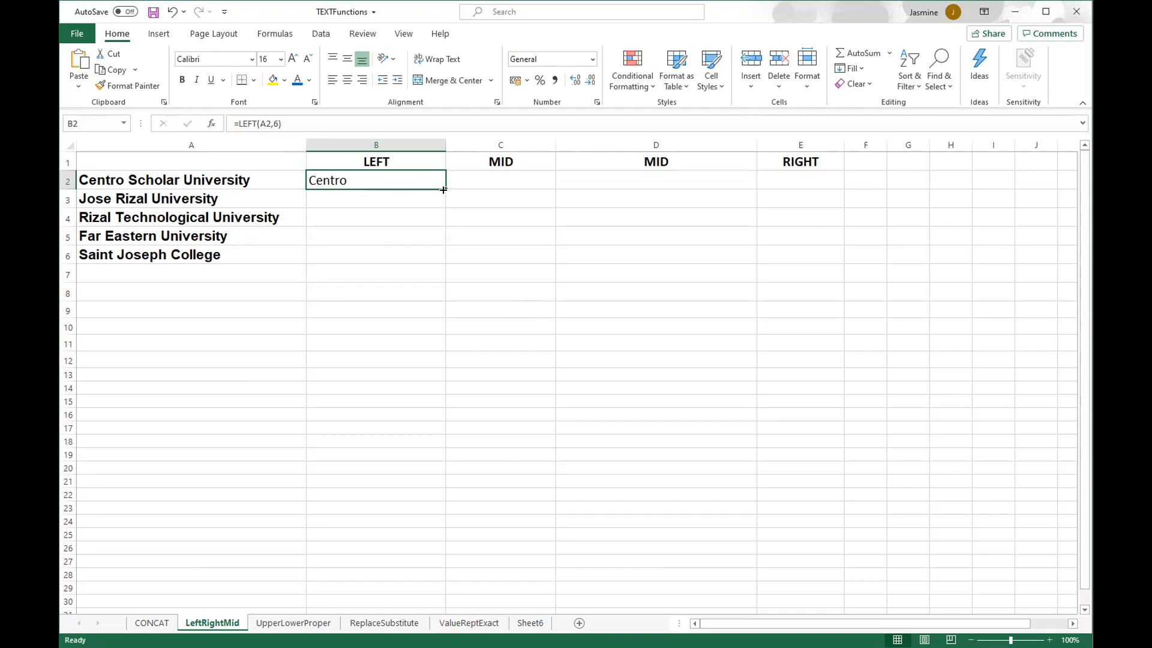
# Fill the LEFT formula from B2 down through B6 and check the copied formula in B6.
pyautogui.moveTo(443, 189); pyautogui.dragTo(442, 262)
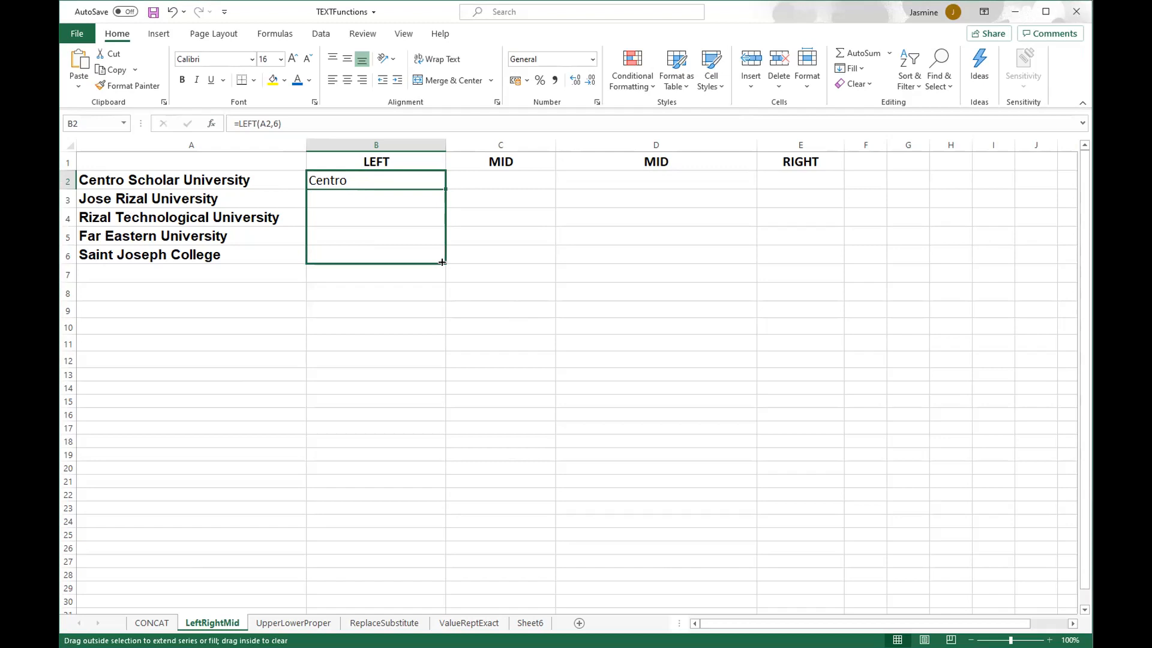
pyautogui.moveTo(442, 262); pyautogui.dragTo(442, 262)
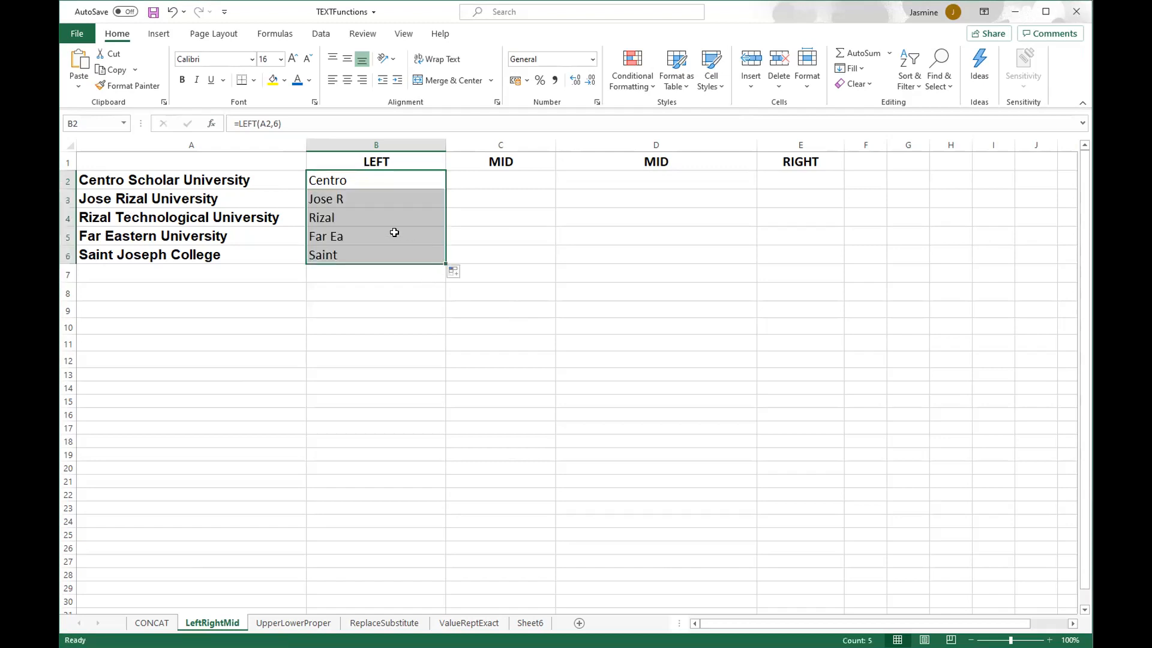
pyautogui.click(398, 251)
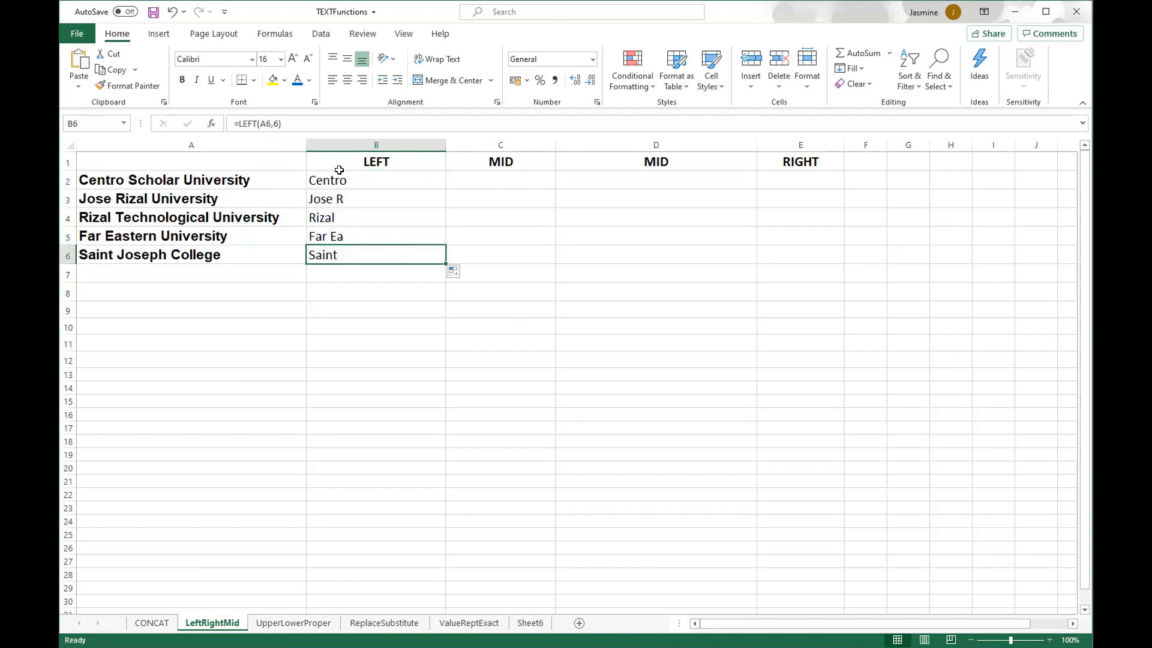
# Change the number of characters in the B3 LEFT formula to 4 for Jose Rizal University.
pyautogui.click(135, 195)
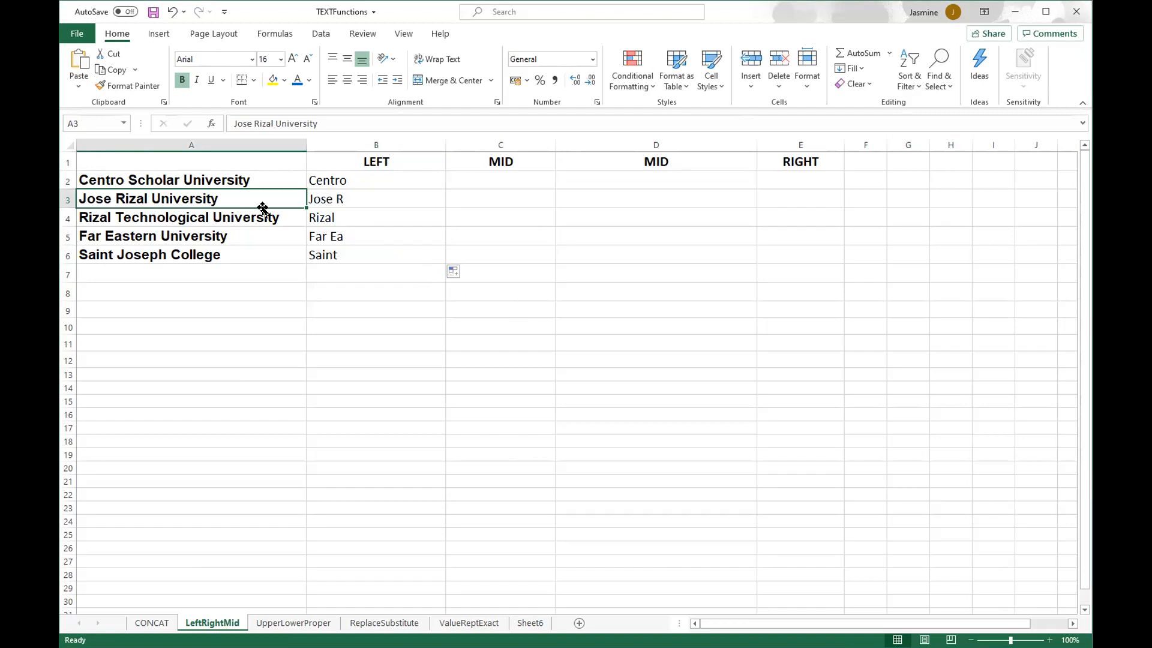
pyautogui.doubleClick(331, 200)
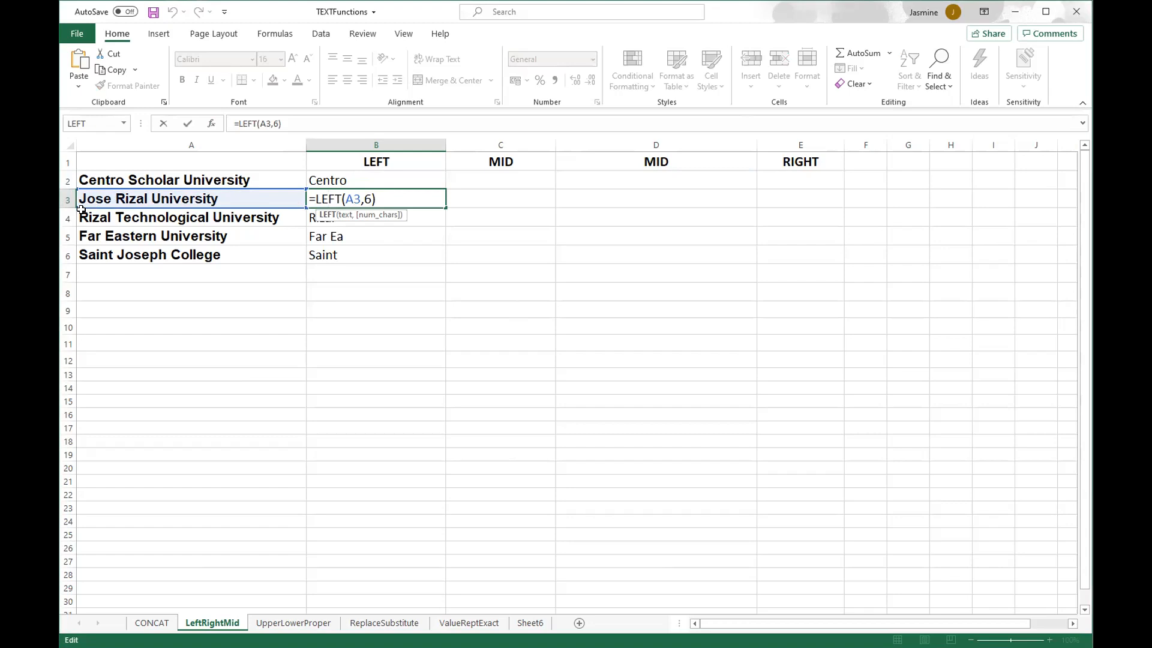
pyautogui.click(368, 199)
pyautogui.press('BackSpace')
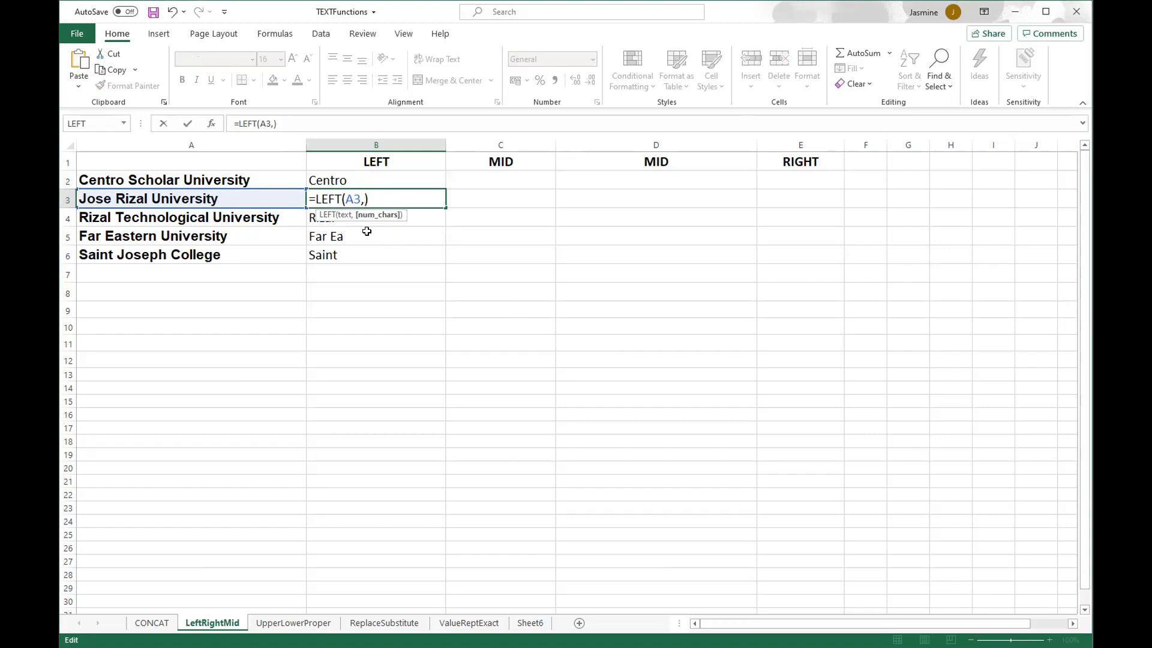
pyautogui.write('4')
pyautogui.press('Return')
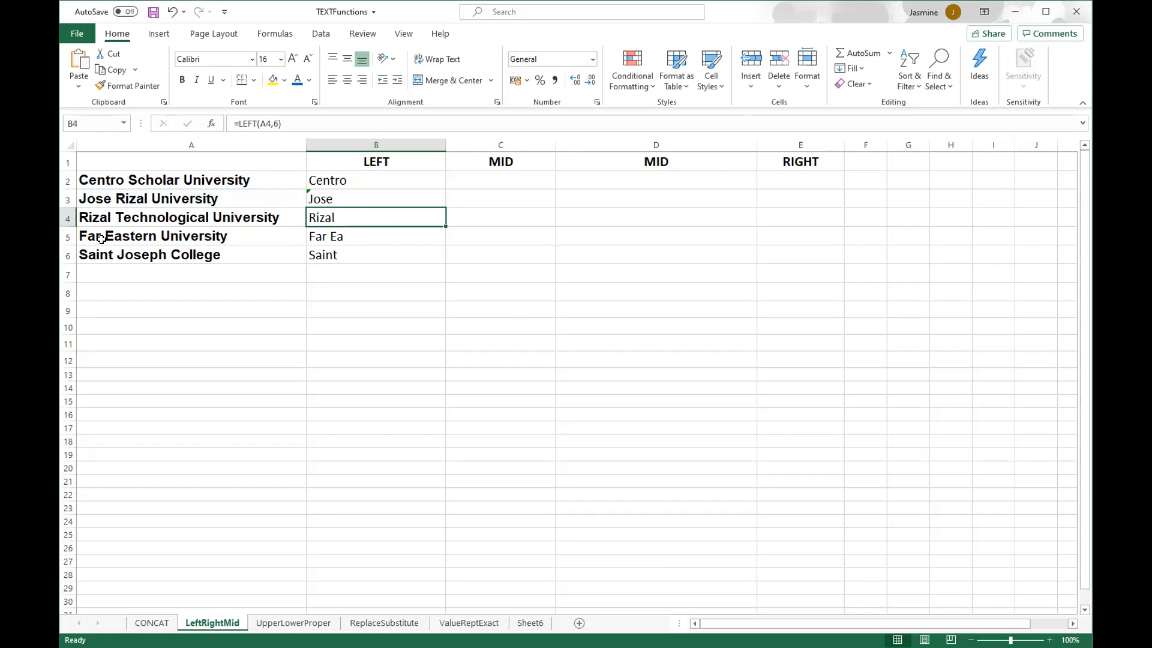
# Change the number of characters in the B5 LEFT formula to 3 for Far Eastern University.
pyautogui.click(345, 237)
pyautogui.doubleClick(346, 237)
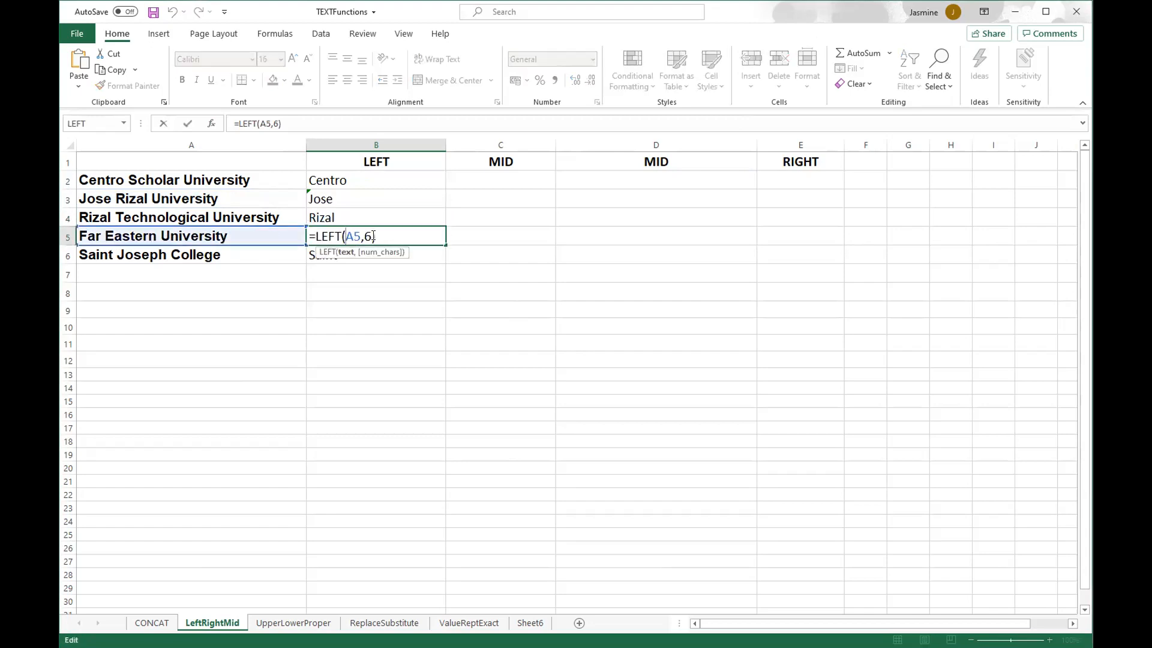
pyautogui.click(371, 236)
pyautogui.press('BackSpace')
pyautogui.write('3')
pyautogui.press('Return')
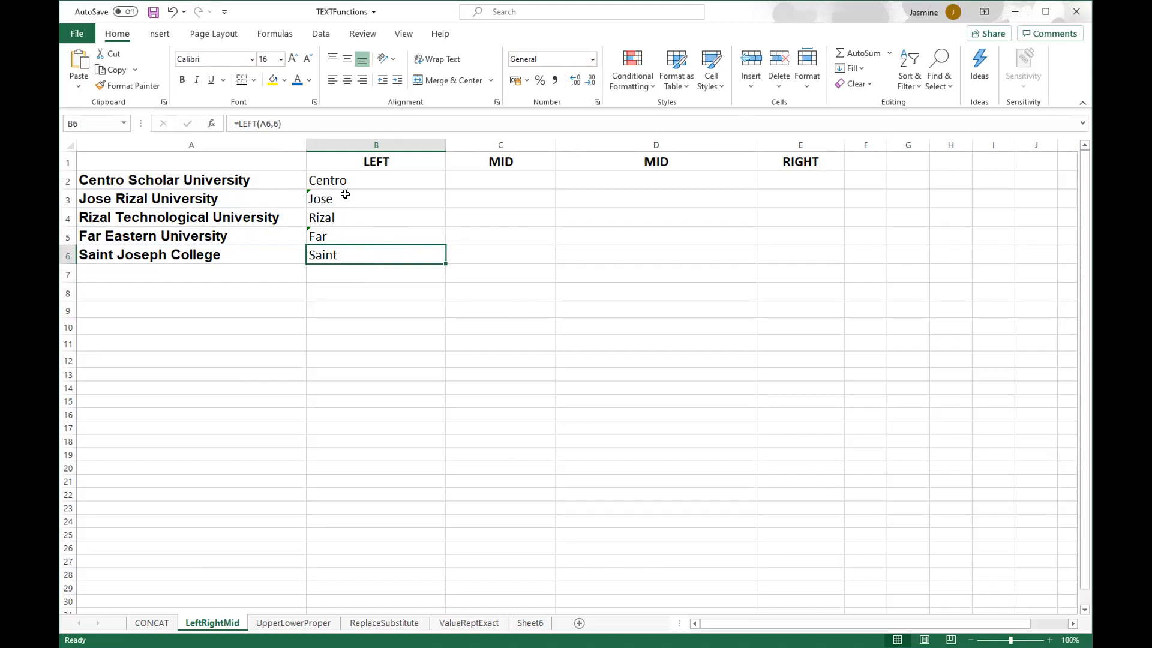
# Insert the MID text function into cell C2 under the first MID heading.
pyautogui.click(493, 182)
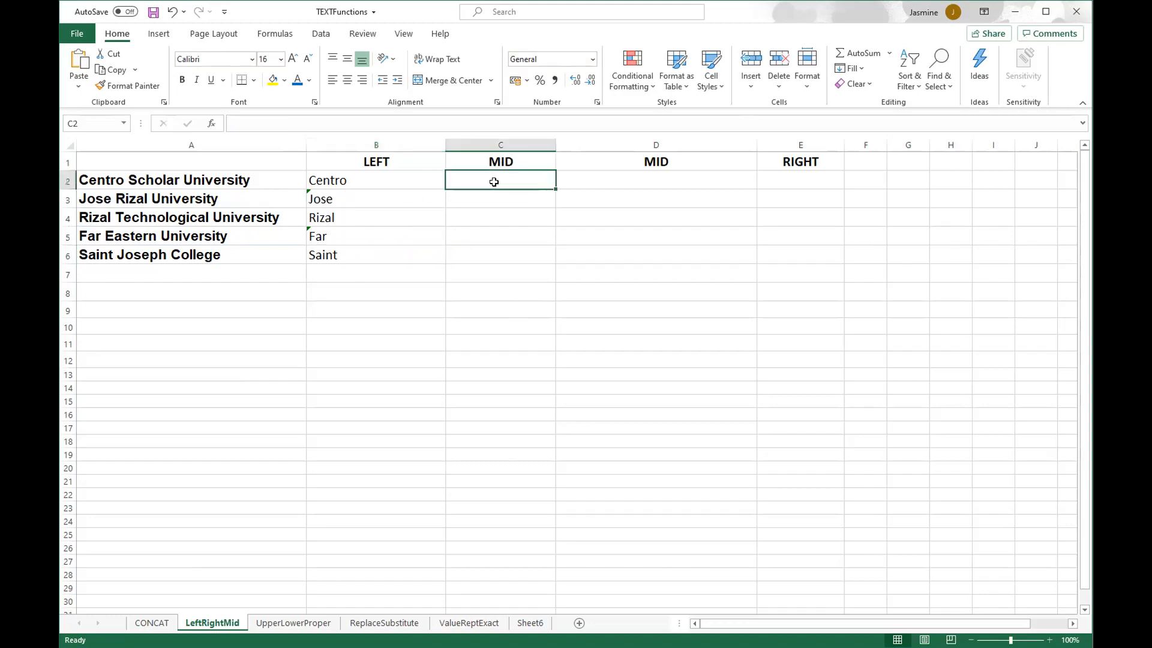
pyautogui.click(211, 125)
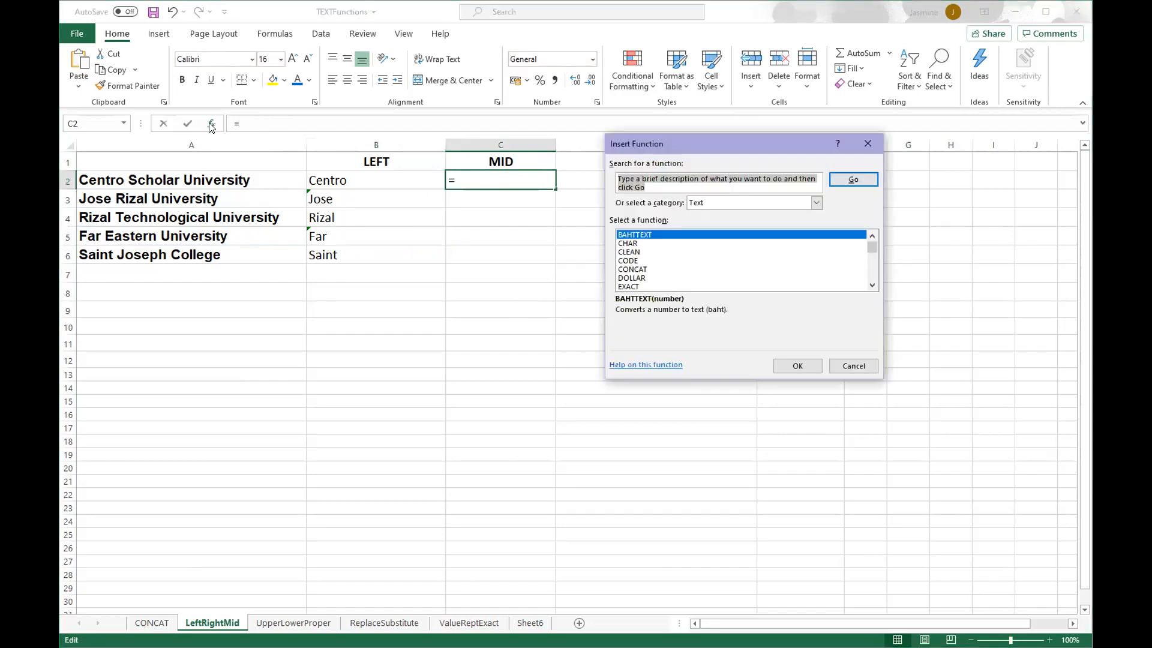
pyautogui.scroll(-4, 643, 261)
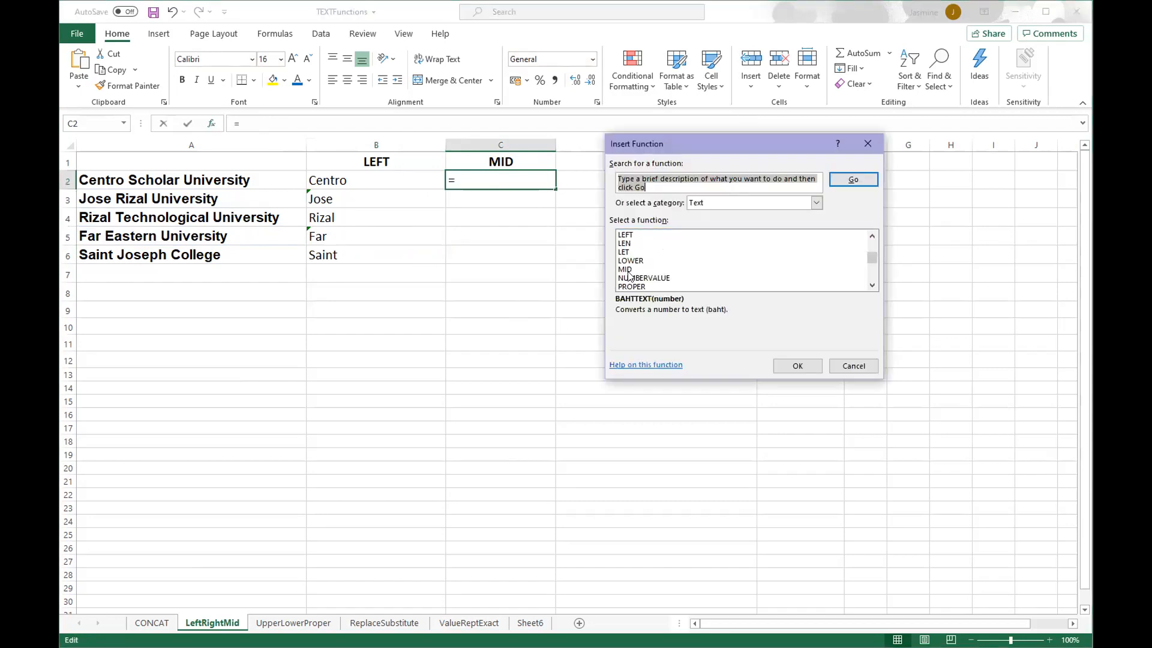
pyautogui.click(628, 269)
pyautogui.click(805, 371)
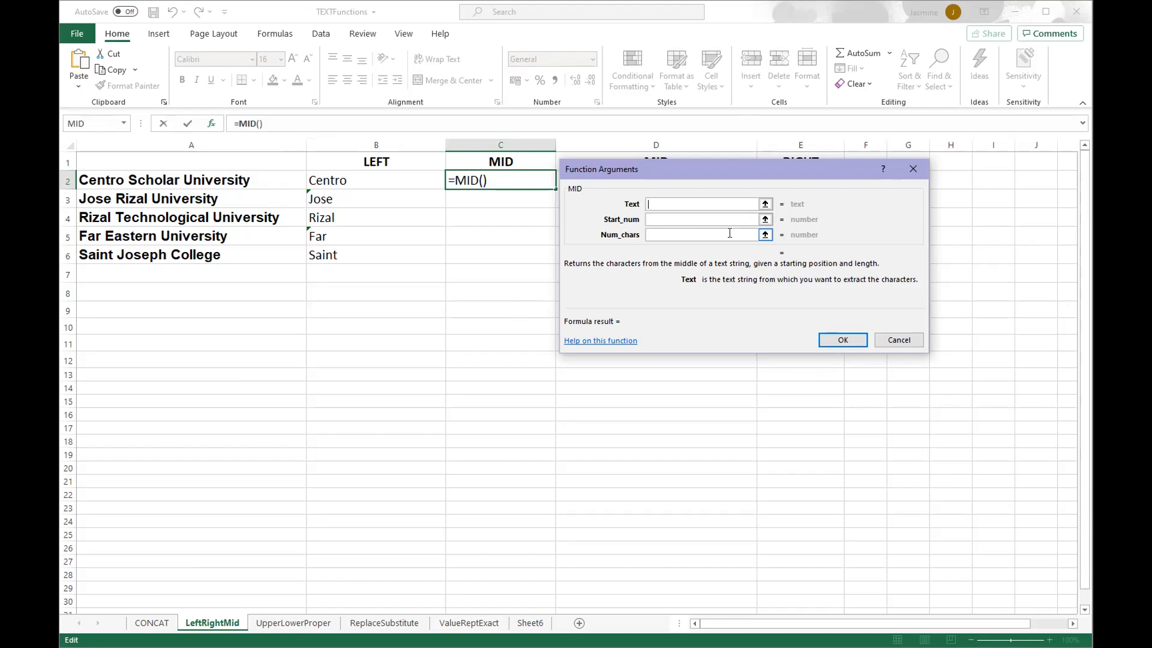
# Set the text argument of the C2 MID function to cell A2.
pyautogui.click(688, 202)
pyautogui.click(765, 205)
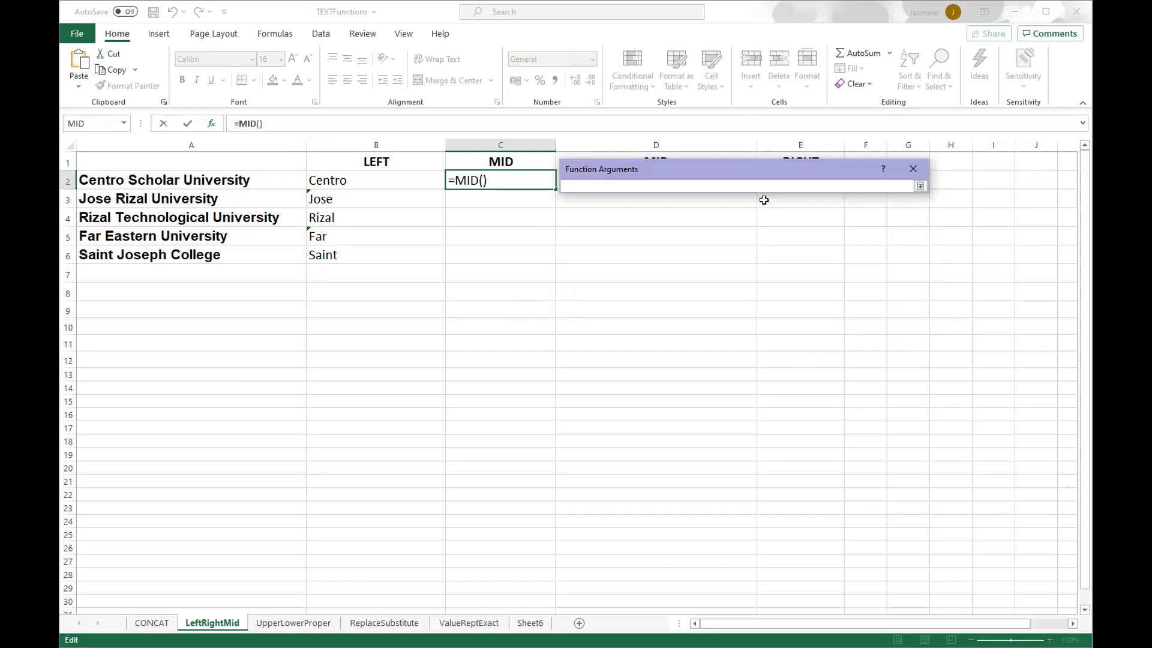
pyautogui.click(132, 180)
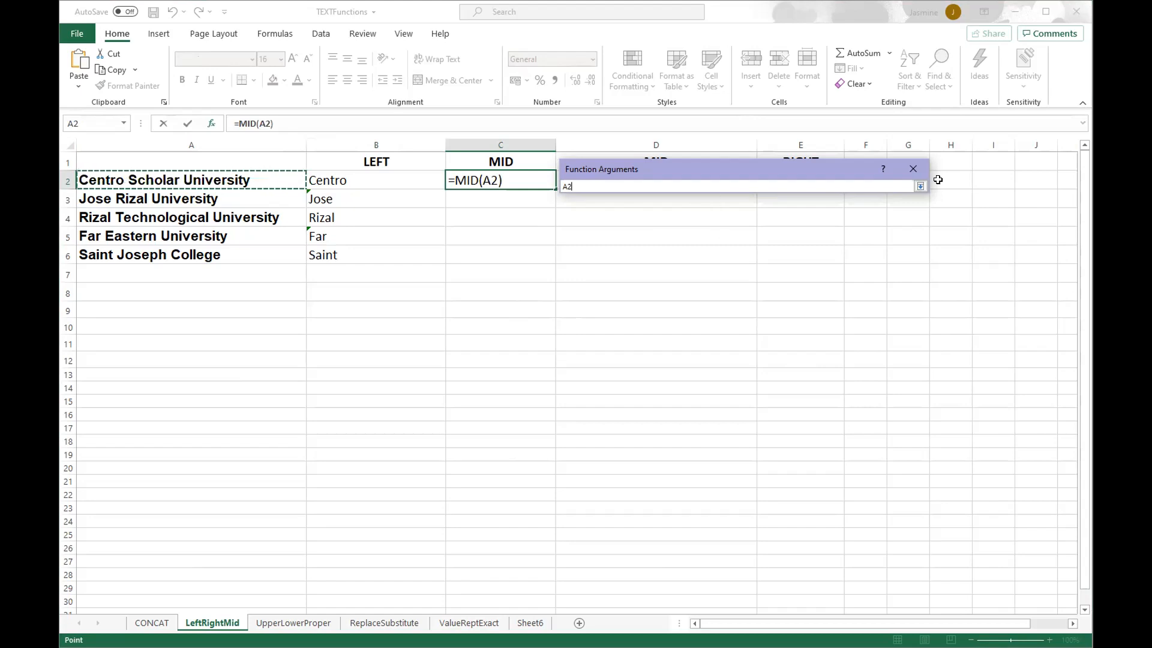
pyautogui.click(920, 187)
# Set the MID function's start position to 8 and its number of characters to 7 to extract "Scholar".
pyautogui.press('Tab')
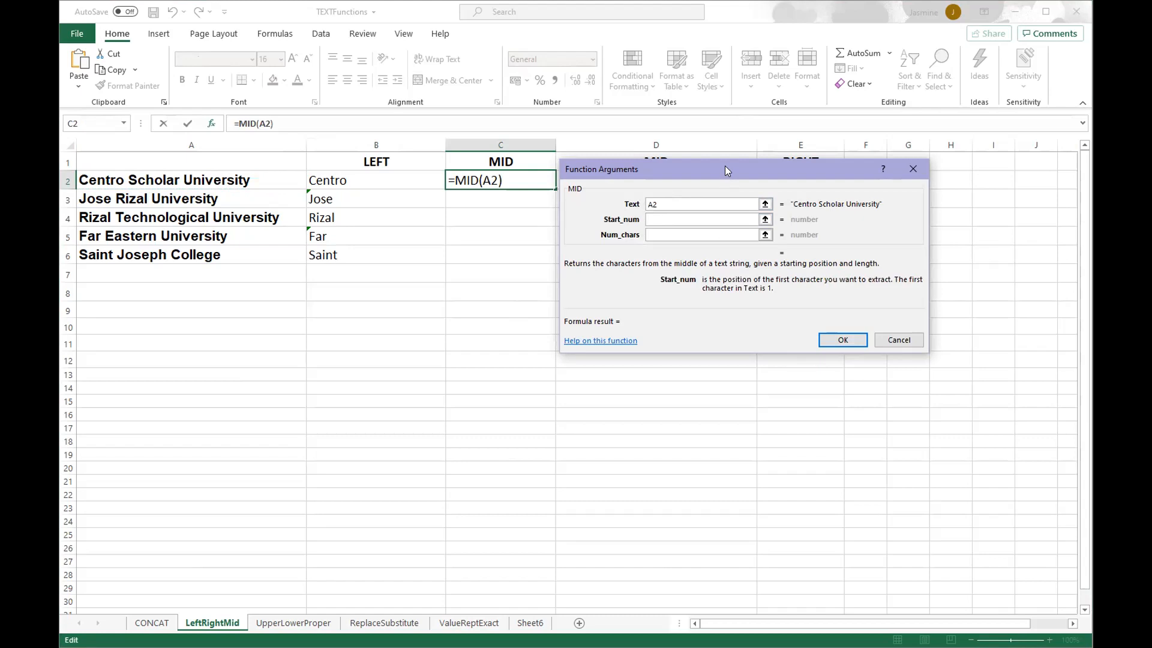
pyautogui.moveTo(725, 167); pyautogui.dragTo(808, 175)
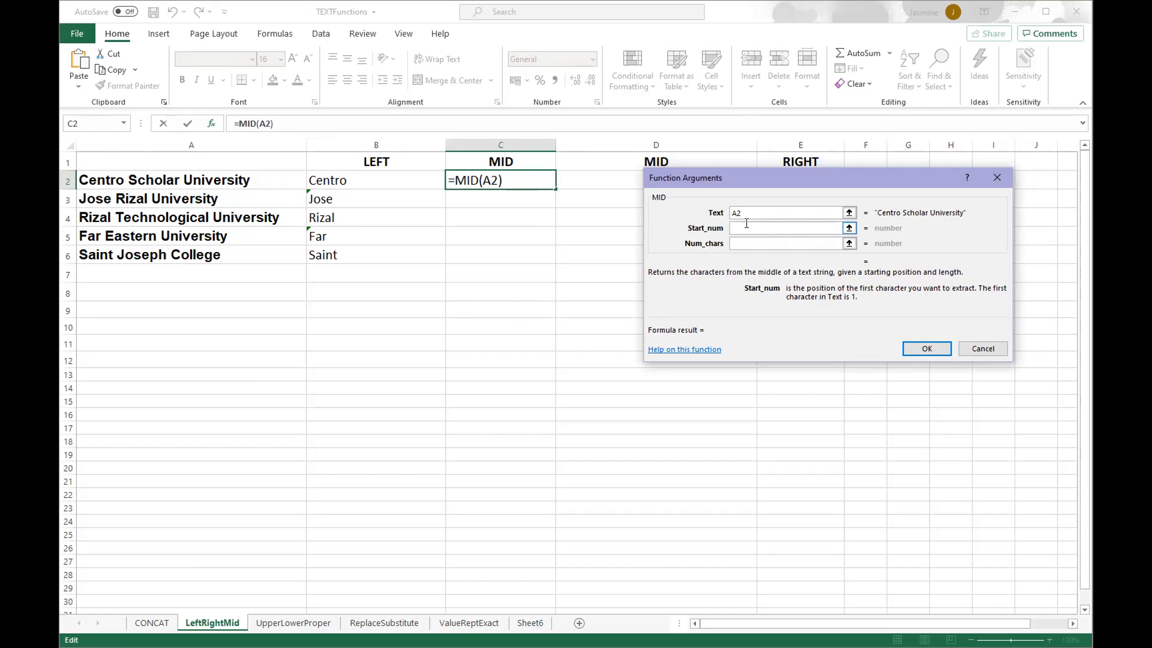
pyautogui.write('8')
pyautogui.click(737, 242)
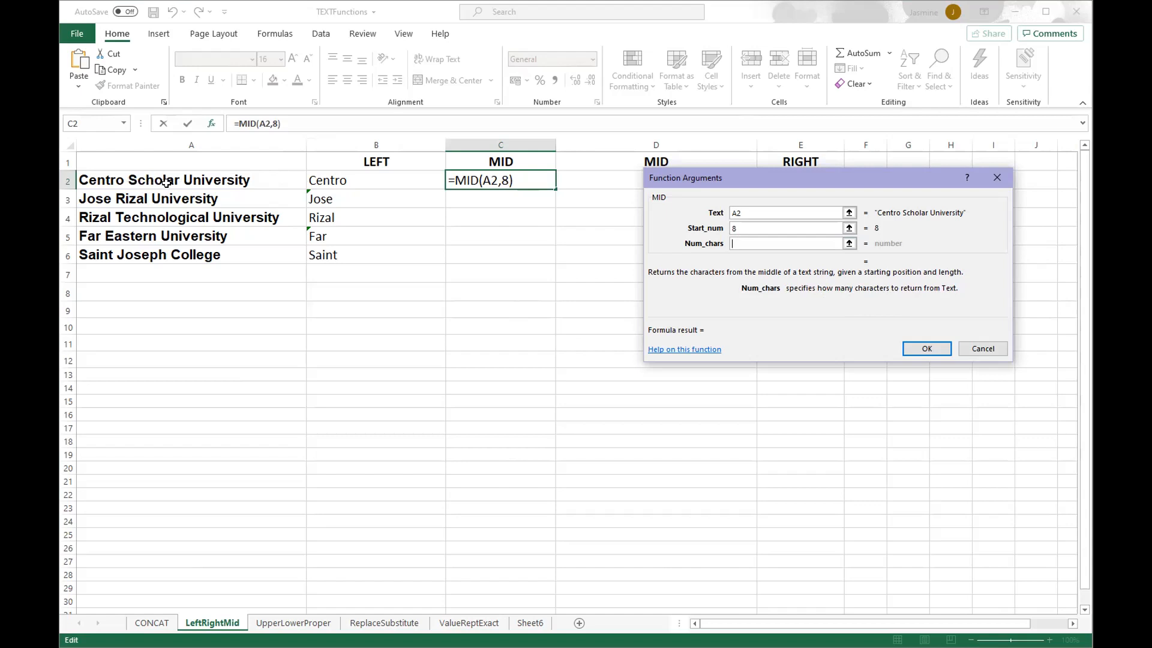
pyautogui.write('7')
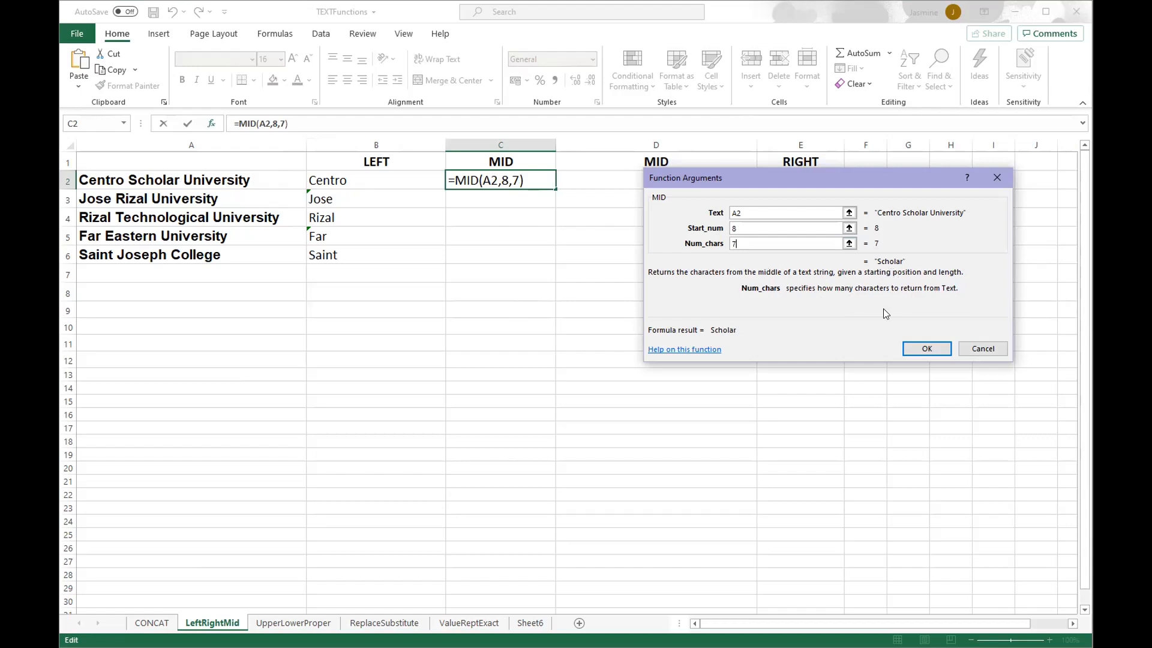
pyautogui.click(927, 348)
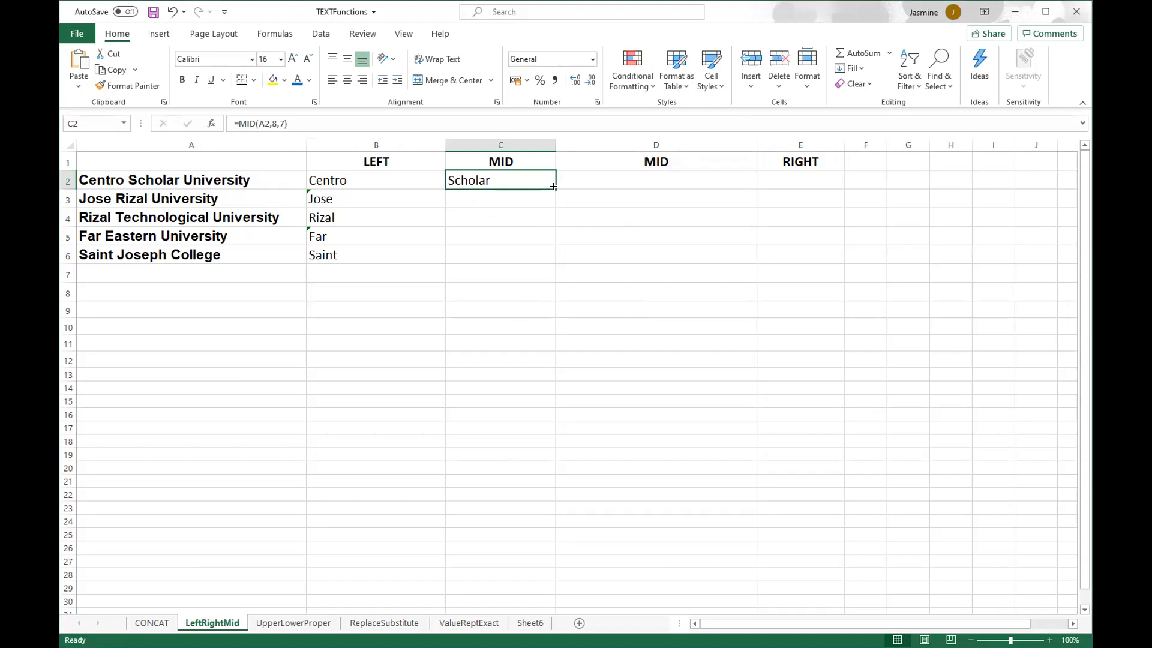
# Fill the C2 MID formula down to C6, and set C3's start position to 6 and number of characters to 5.
pyautogui.moveTo(553, 186); pyautogui.dragTo(546, 266)
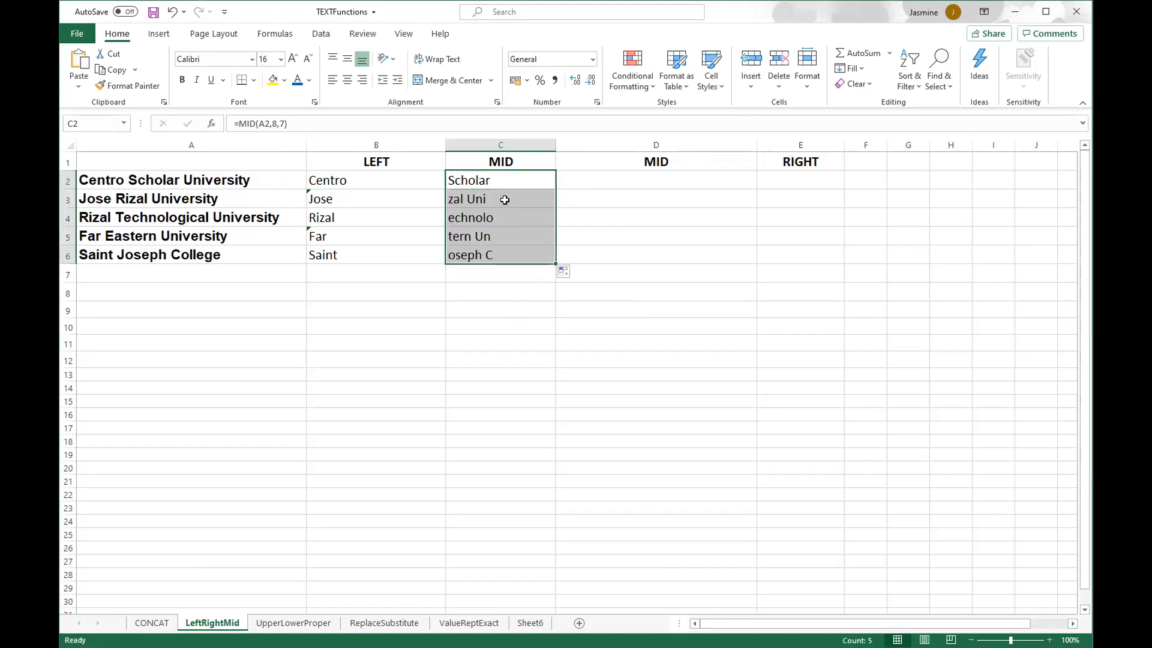
pyautogui.click(505, 199)
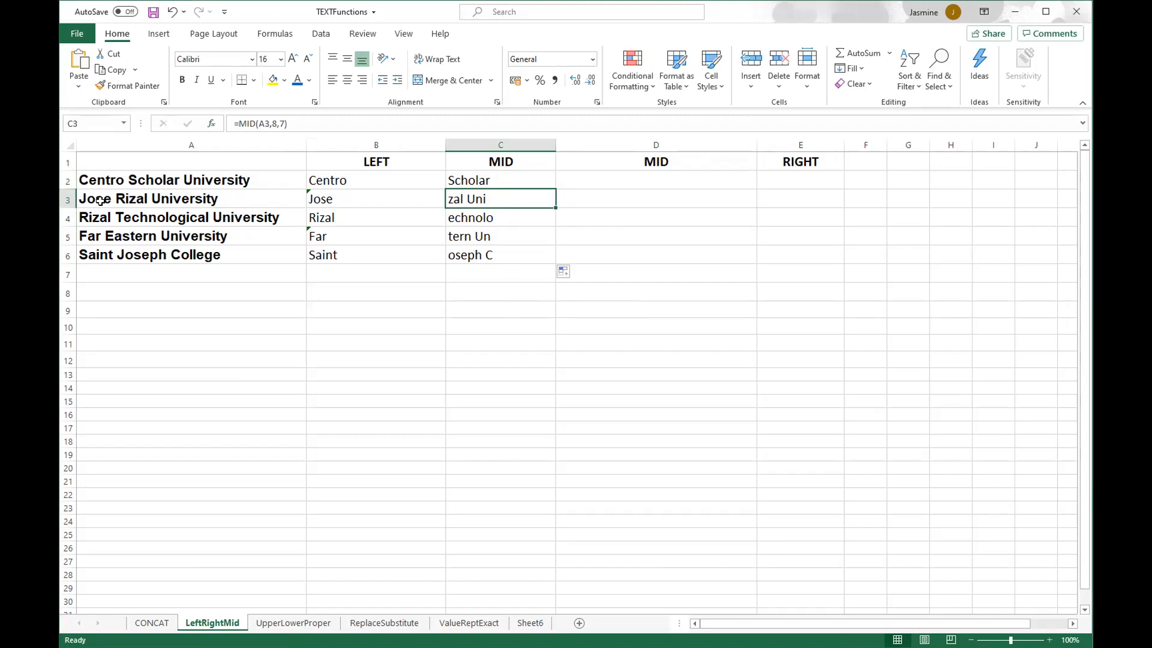
pyautogui.doubleClick(505, 199)
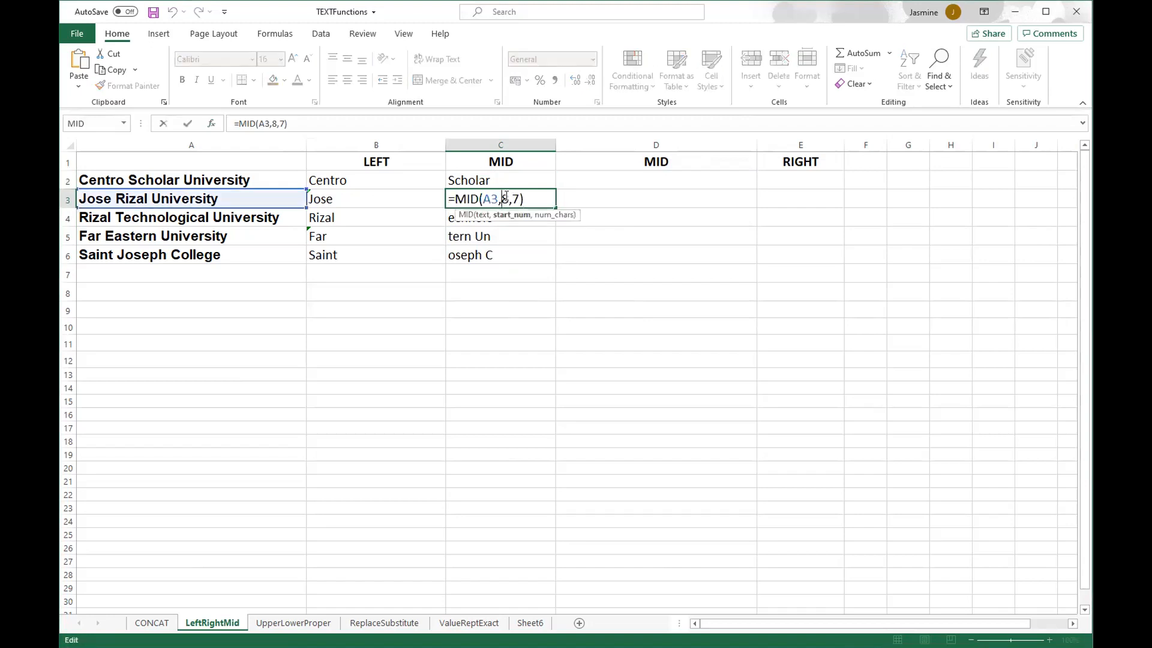
pyautogui.doubleClick(505, 198)
pyautogui.write('6')
pyautogui.click(516, 198)
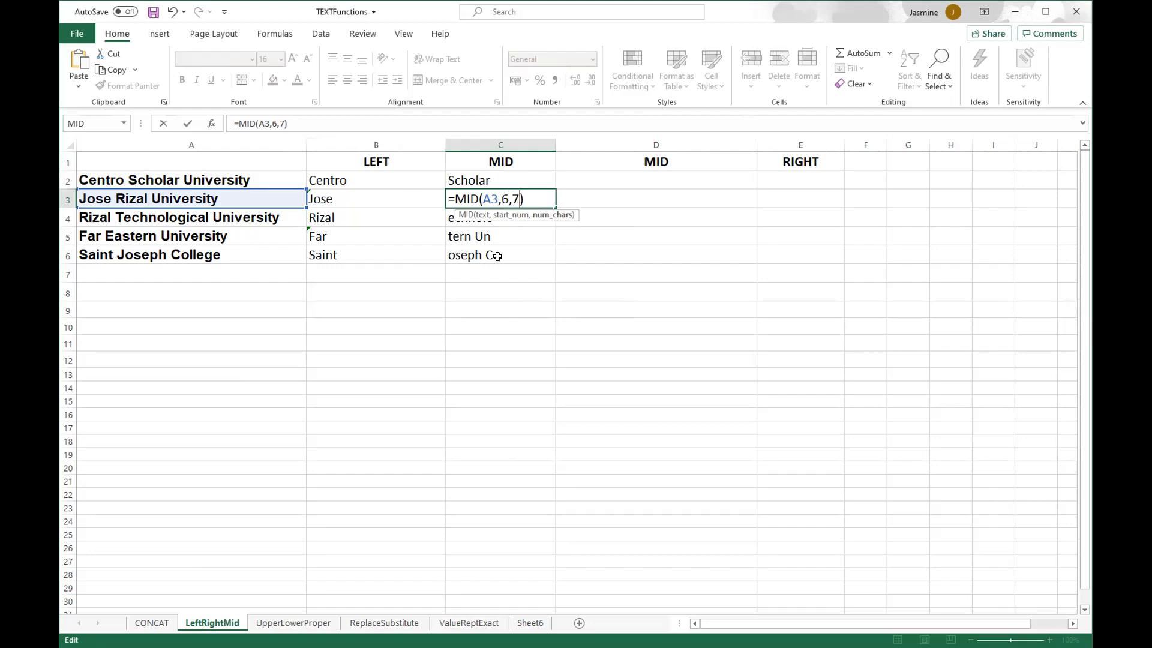
pyautogui.press('BackSpace')
pyautogui.write('5')
pyautogui.press('Return')
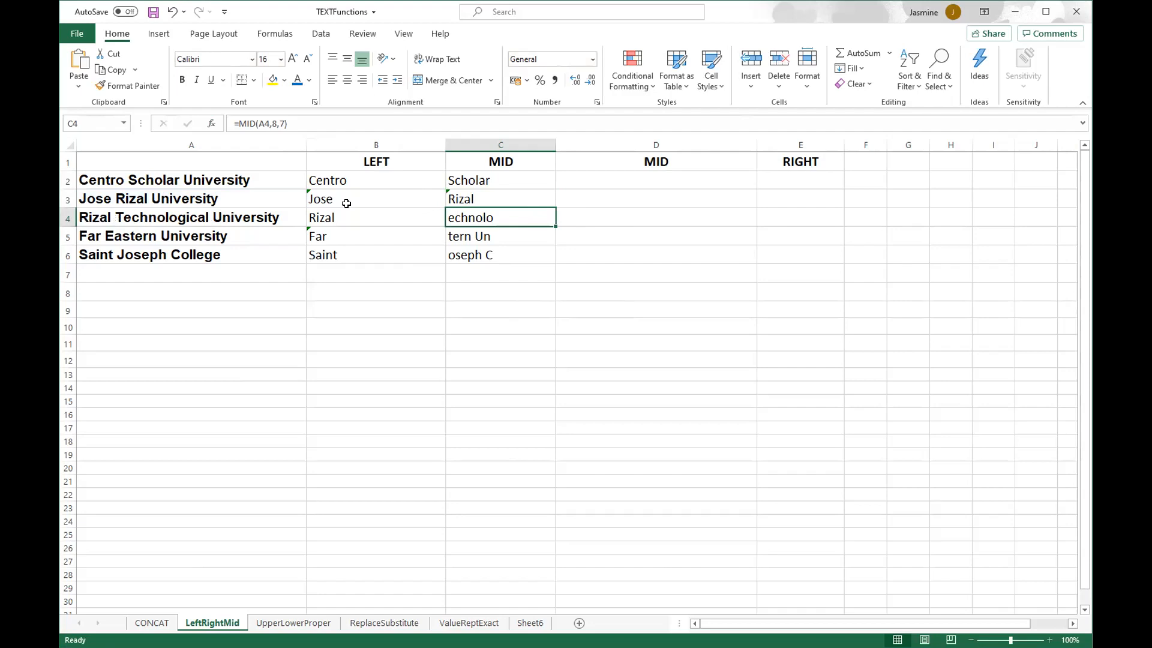
# Set the C4 MID formula's start position to 7 and number of characters to 13 to extract "Technological".
pyautogui.doubleClick(485, 217)
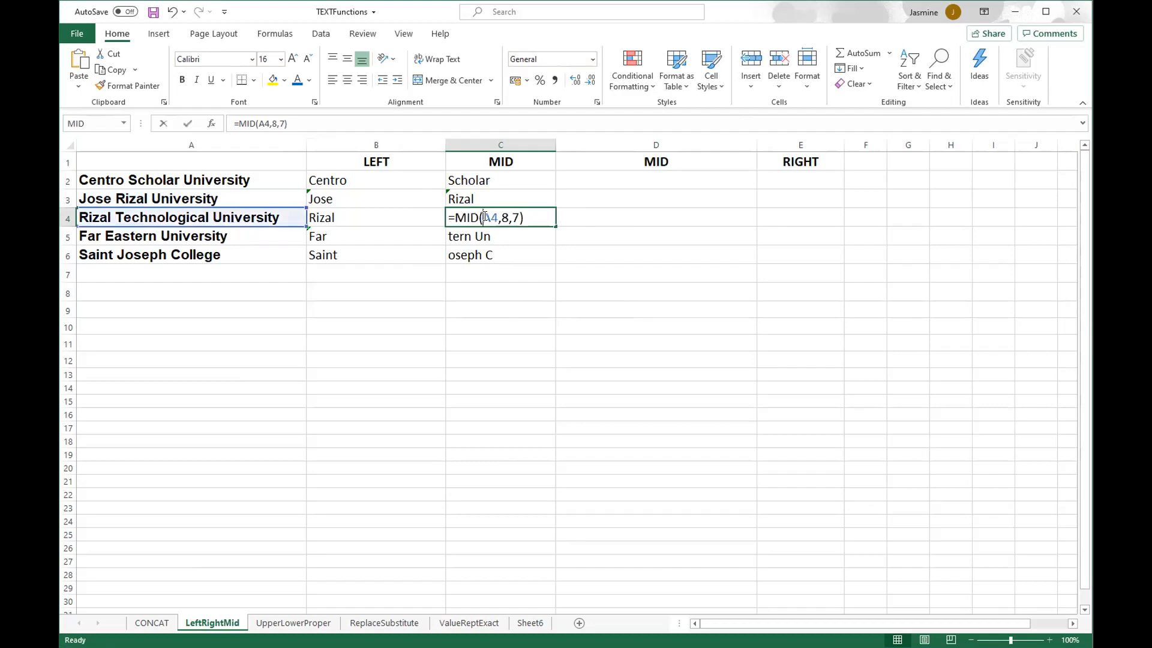
pyautogui.click(505, 218)
pyautogui.press('BackSpace')
pyautogui.write('7')
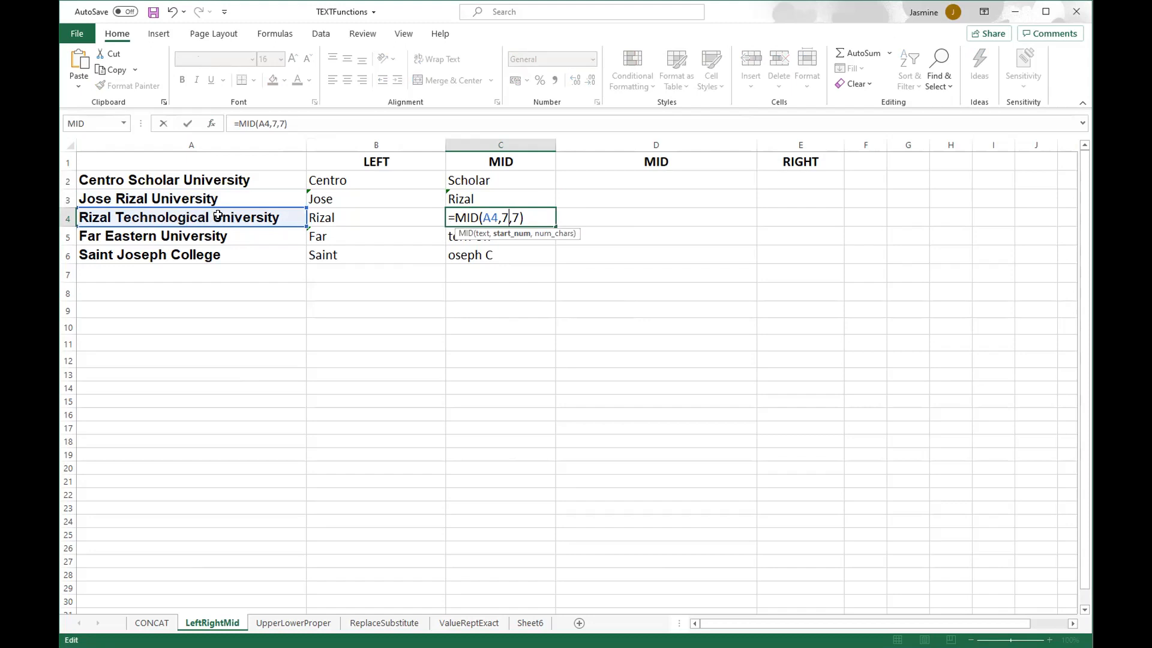
pyautogui.click(520, 217)
pyautogui.press('BackSpace')
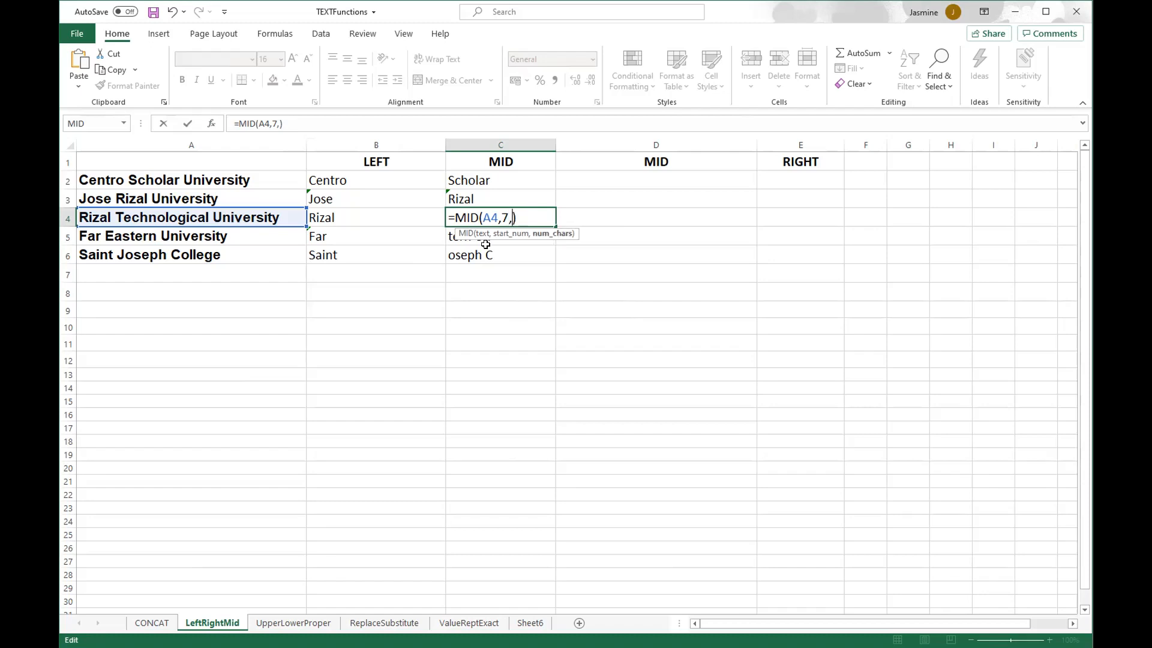
pyautogui.write('13')
pyautogui.press('Return')
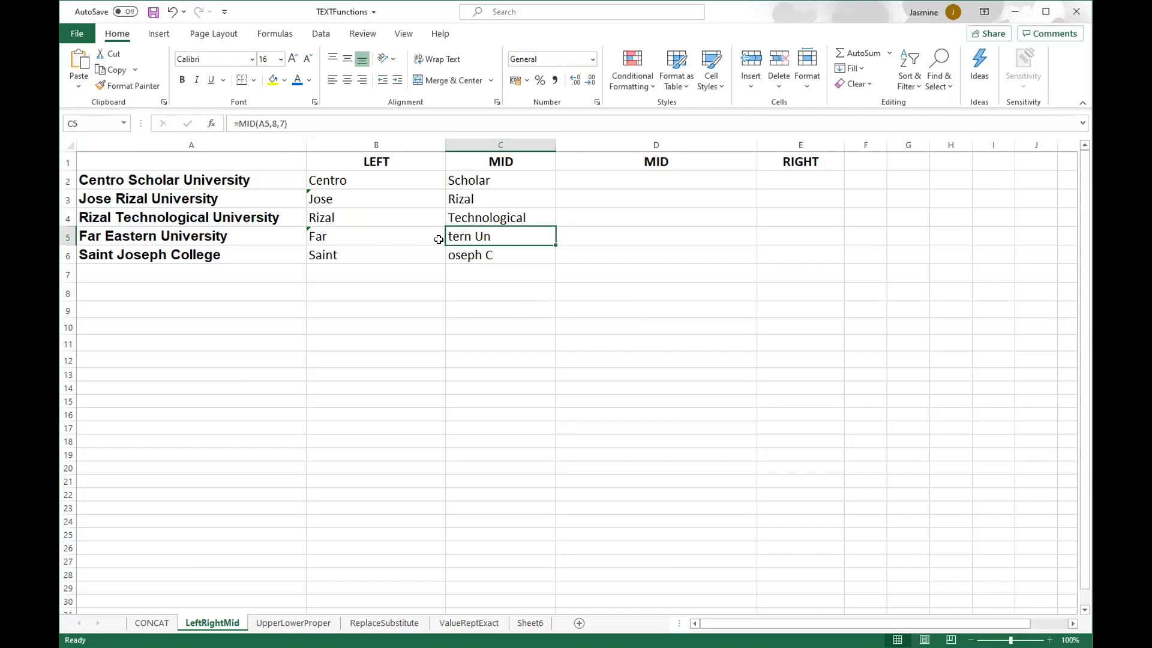
# Set the start position of the C5 MID formula to 5 to extract "Eastern".
pyautogui.doubleClick(459, 238)
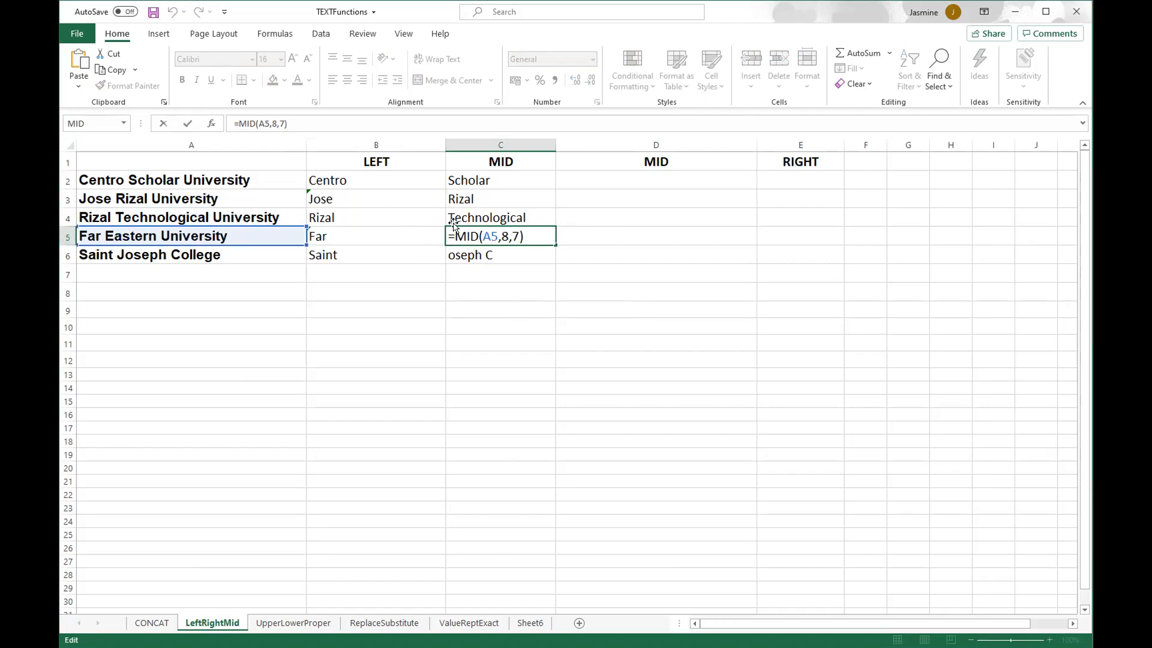
pyautogui.doubleClick(505, 236)
pyautogui.write('5')
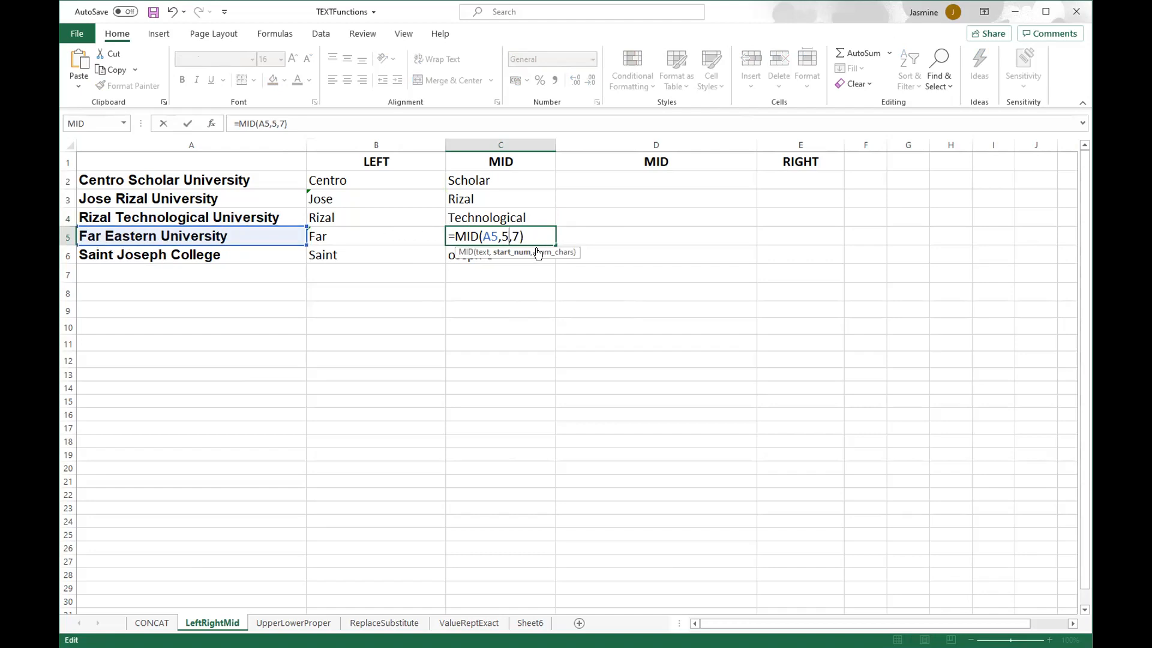
pyautogui.press('Return')
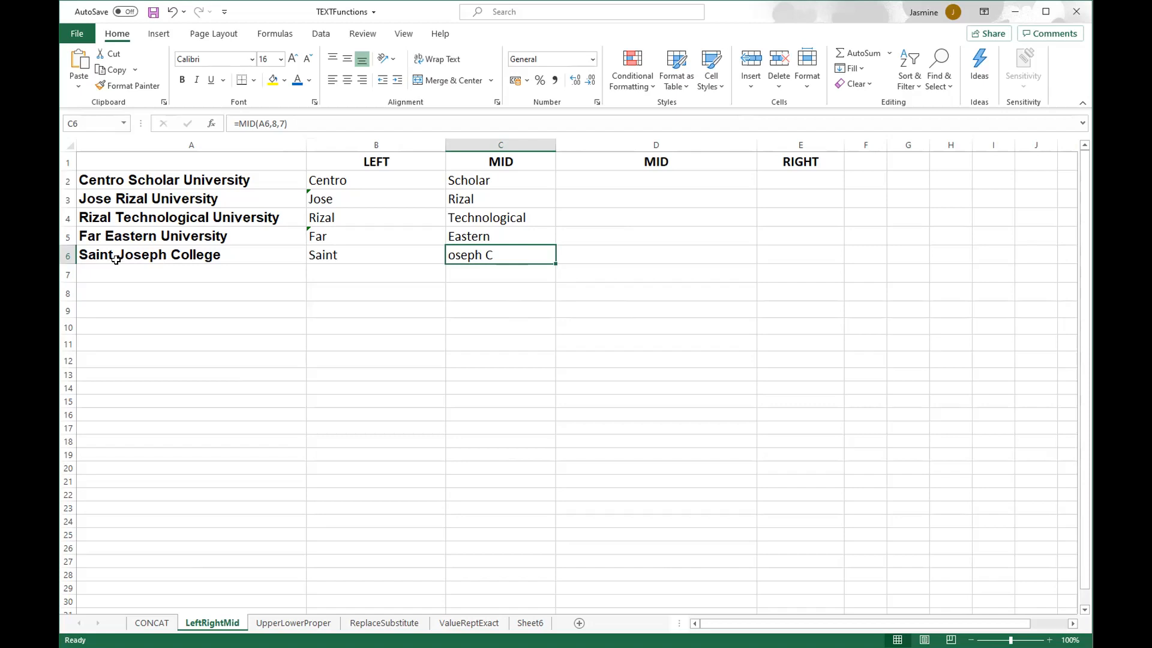
# Set the C6 MID formula's start position to 7 and number of characters to 6 to extract "Joseph".
pyautogui.doubleClick(458, 256)
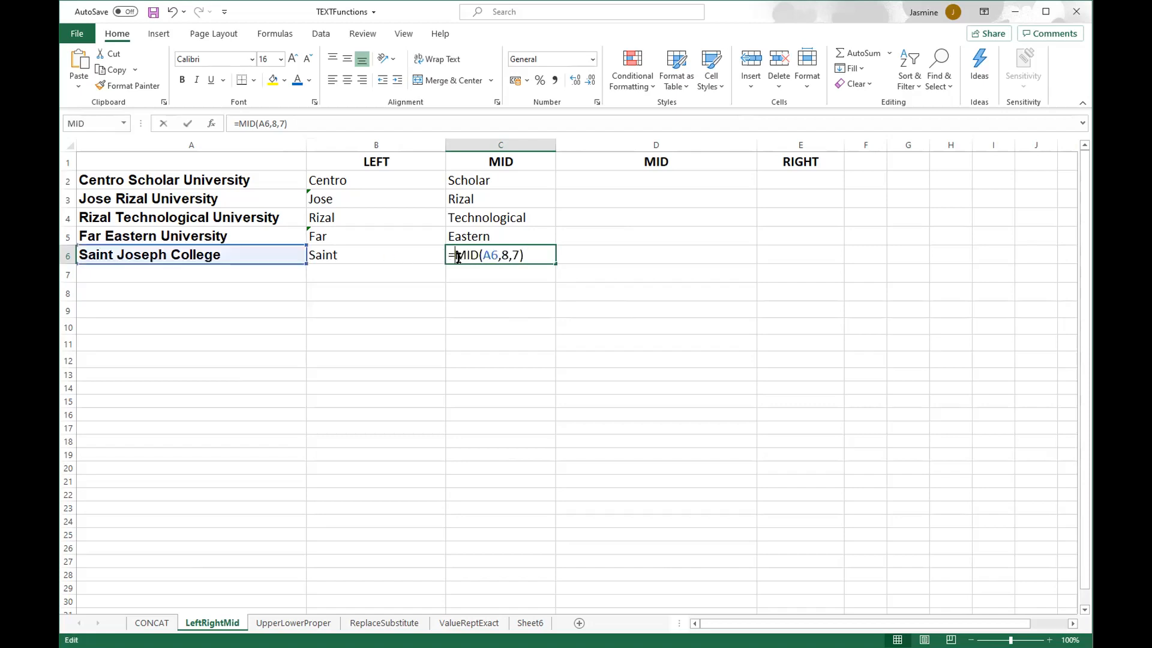
pyautogui.doubleClick(504, 255)
pyautogui.write('7')
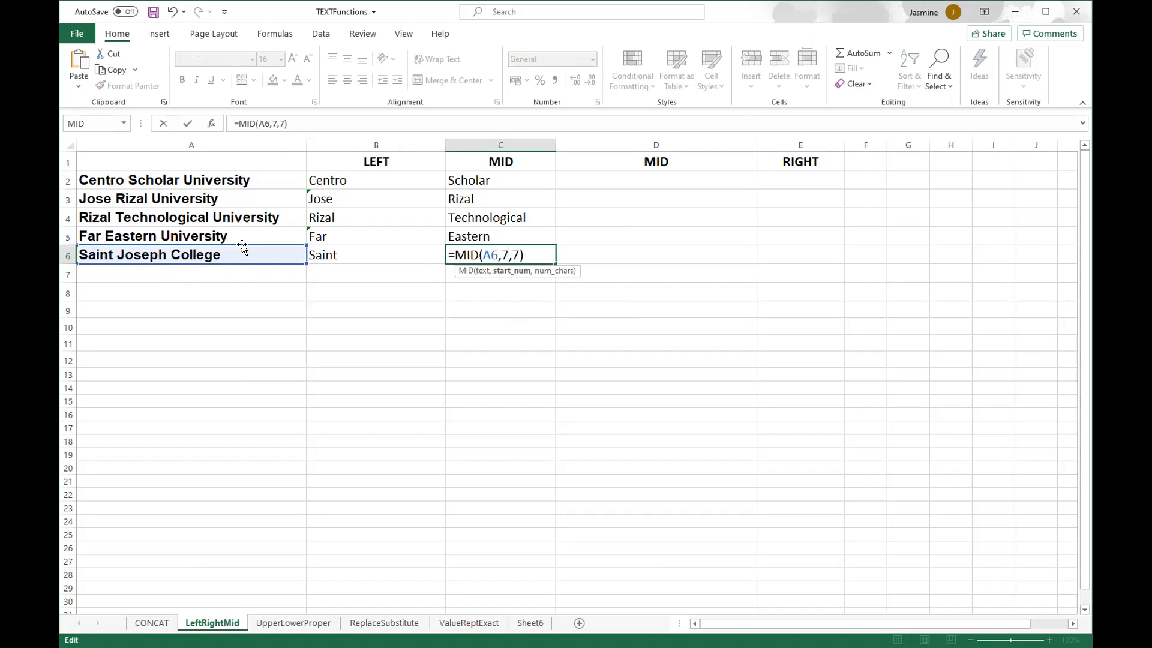
pyautogui.click(517, 255)
pyautogui.press('BackSpace')
pyautogui.write('6')
pyautogui.press('Return')
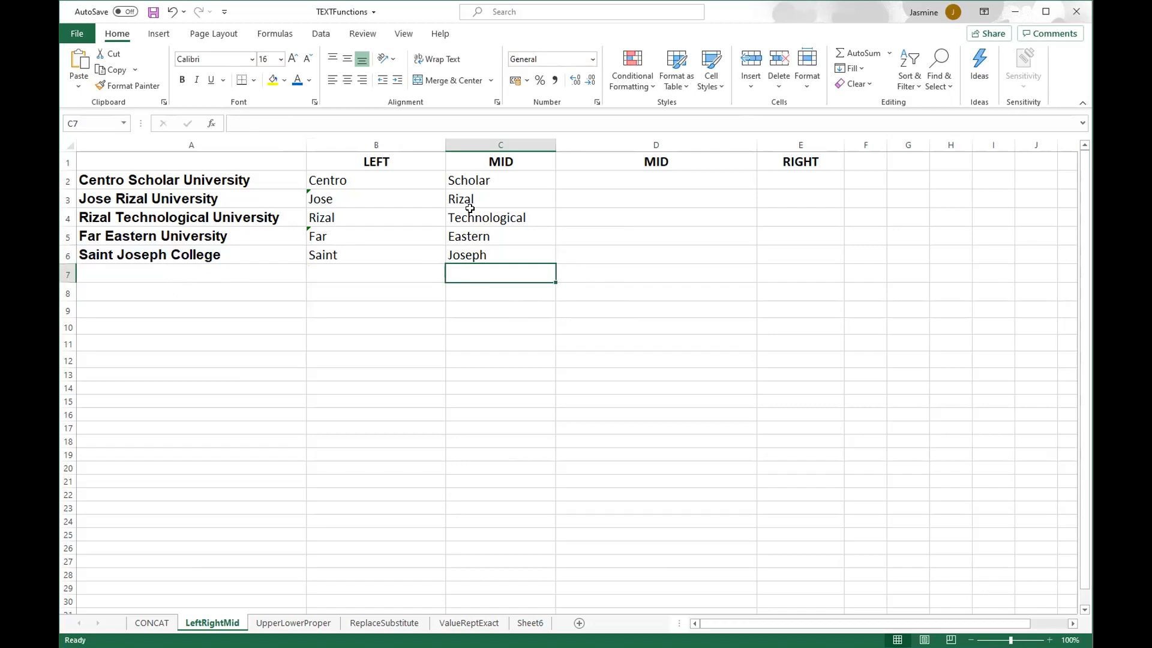
# Try center alignment on the extracted words in C2:C6 and set them back to left alignment.
pyautogui.moveTo(477, 181); pyautogui.dragTo(489, 254)
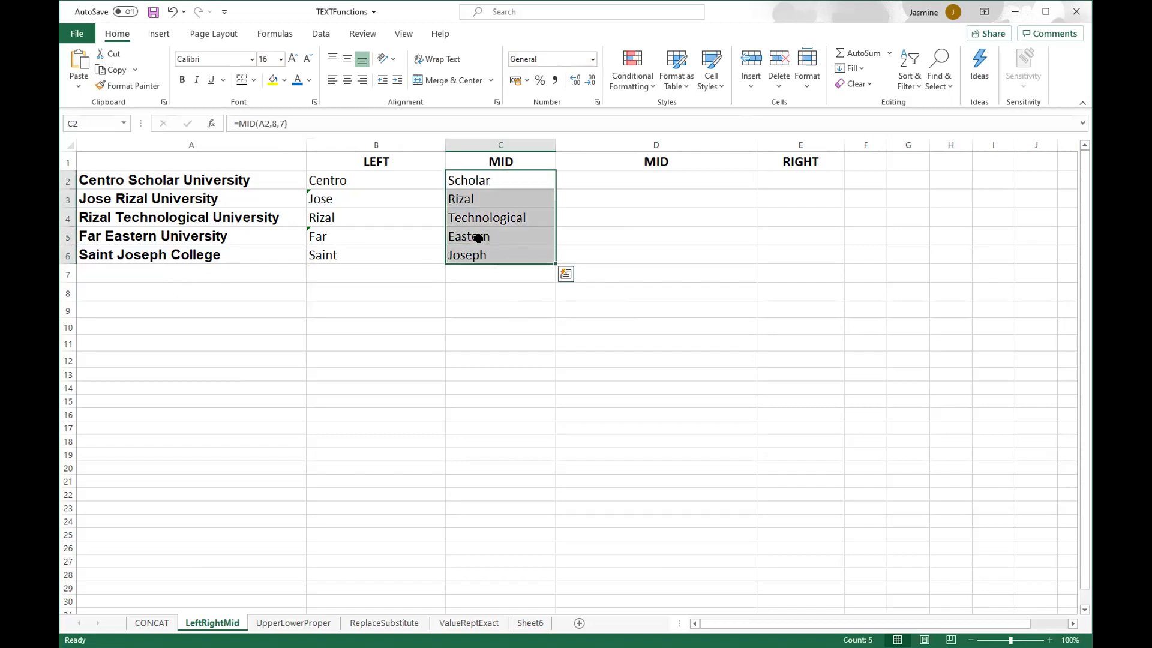
pyautogui.click(347, 80)
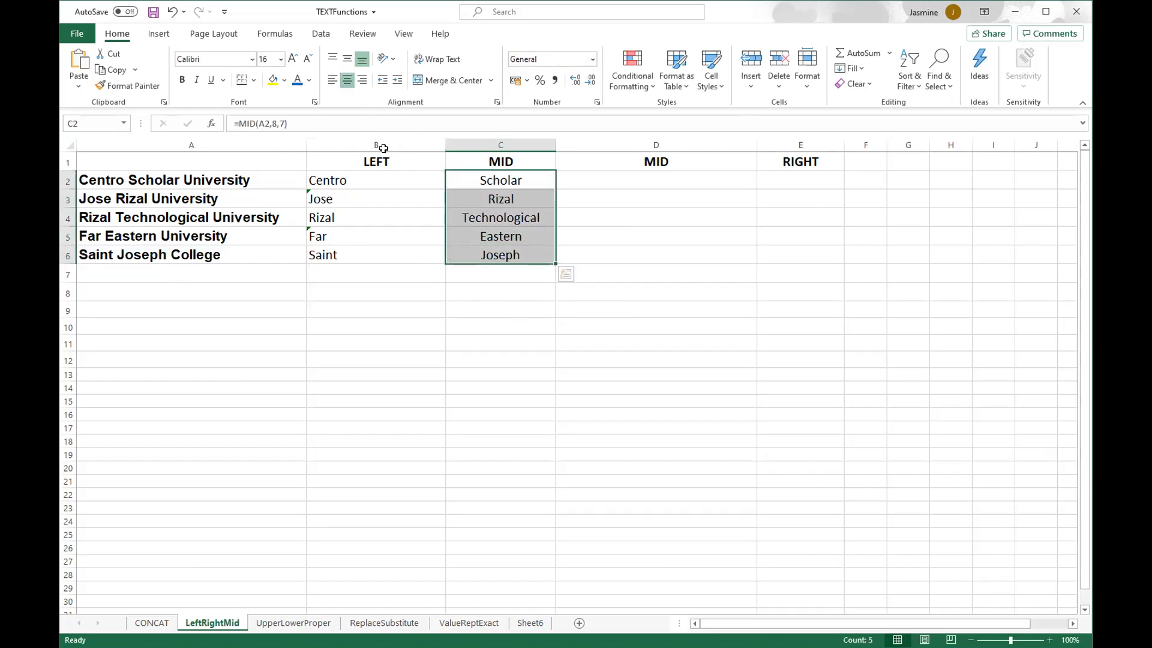
pyautogui.click(331, 80)
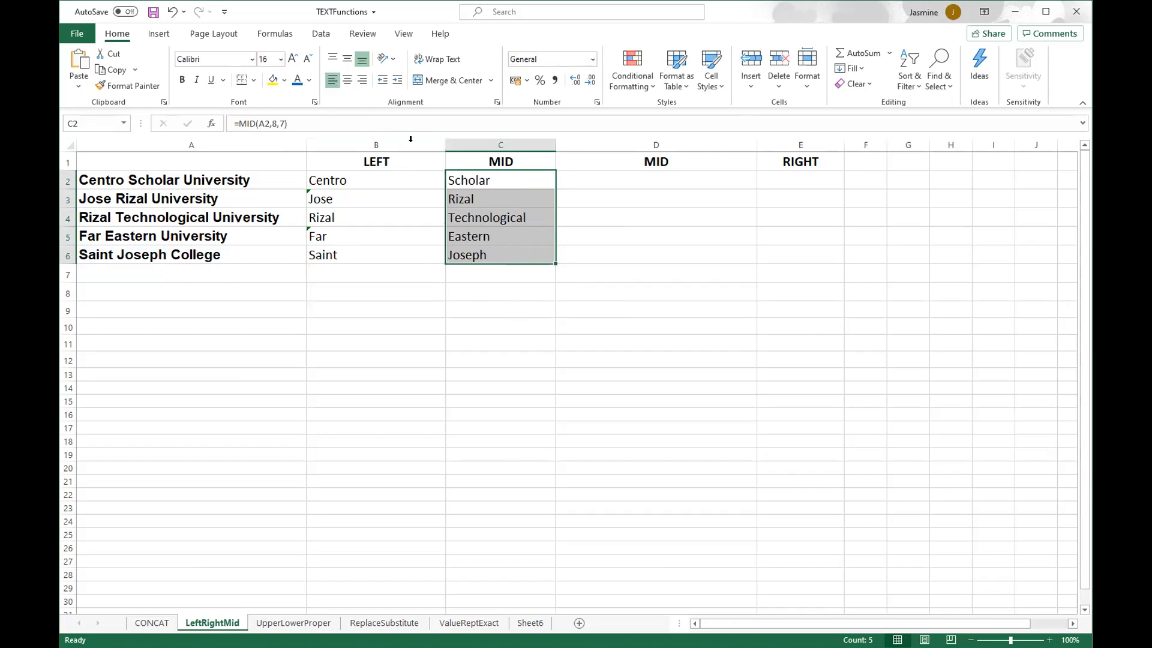
# Insert the MID text function into D2 under the second MID heading, with cell A2 as its text argument.
pyautogui.click(643, 181)
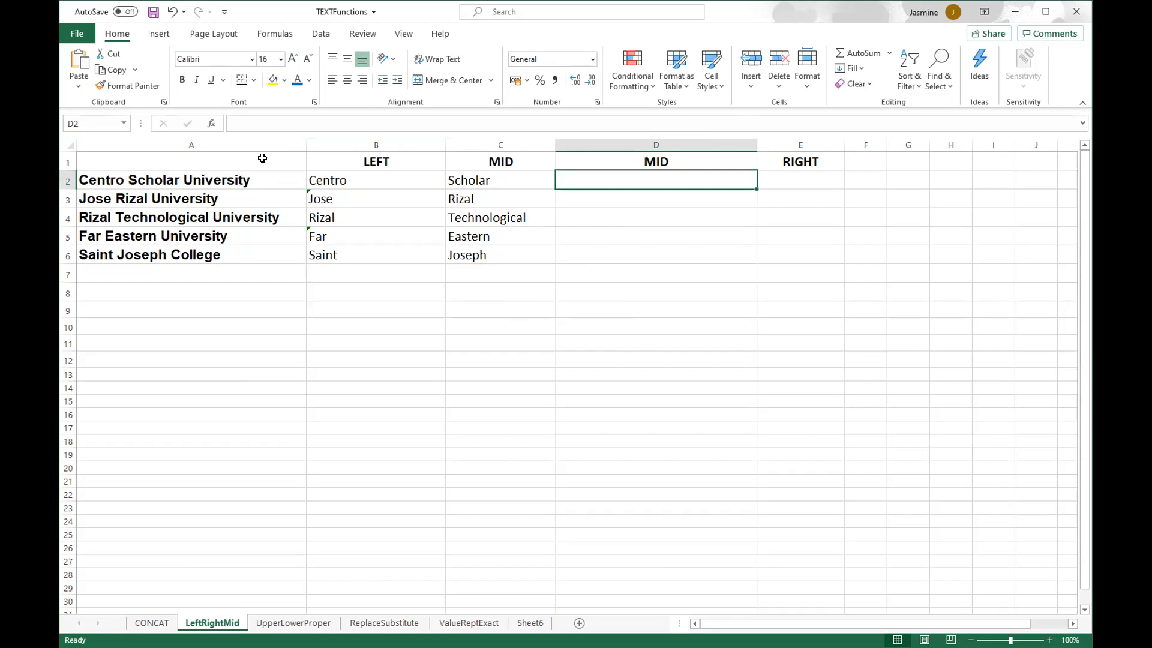
pyautogui.click(211, 124)
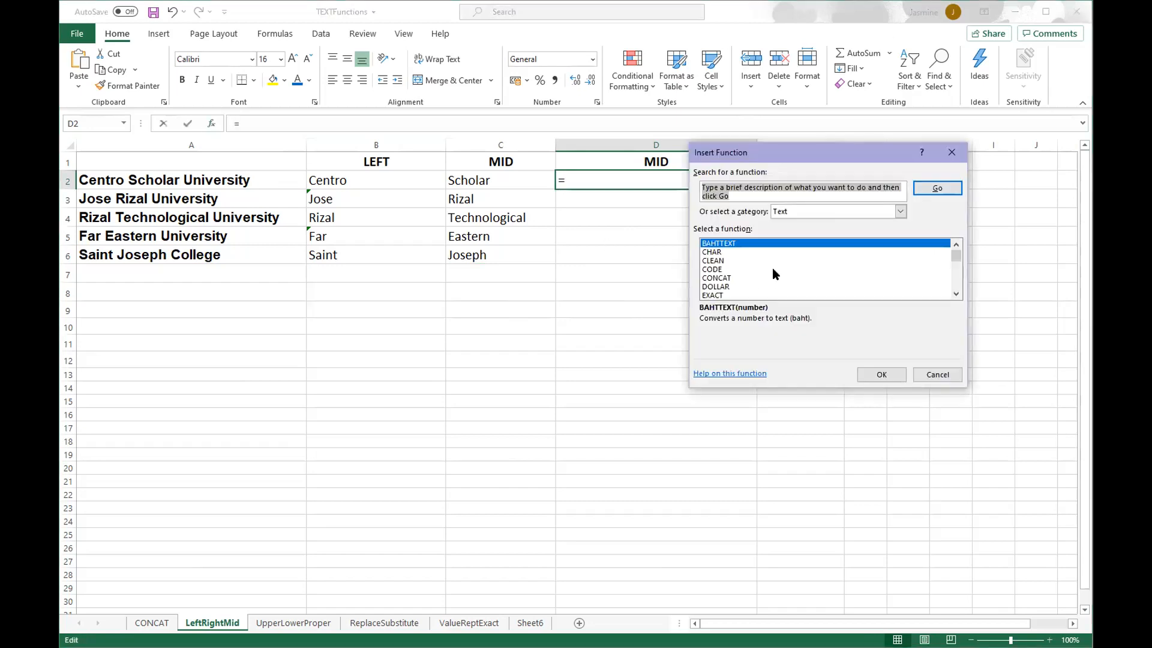
pyautogui.scroll(-5, 757, 280)
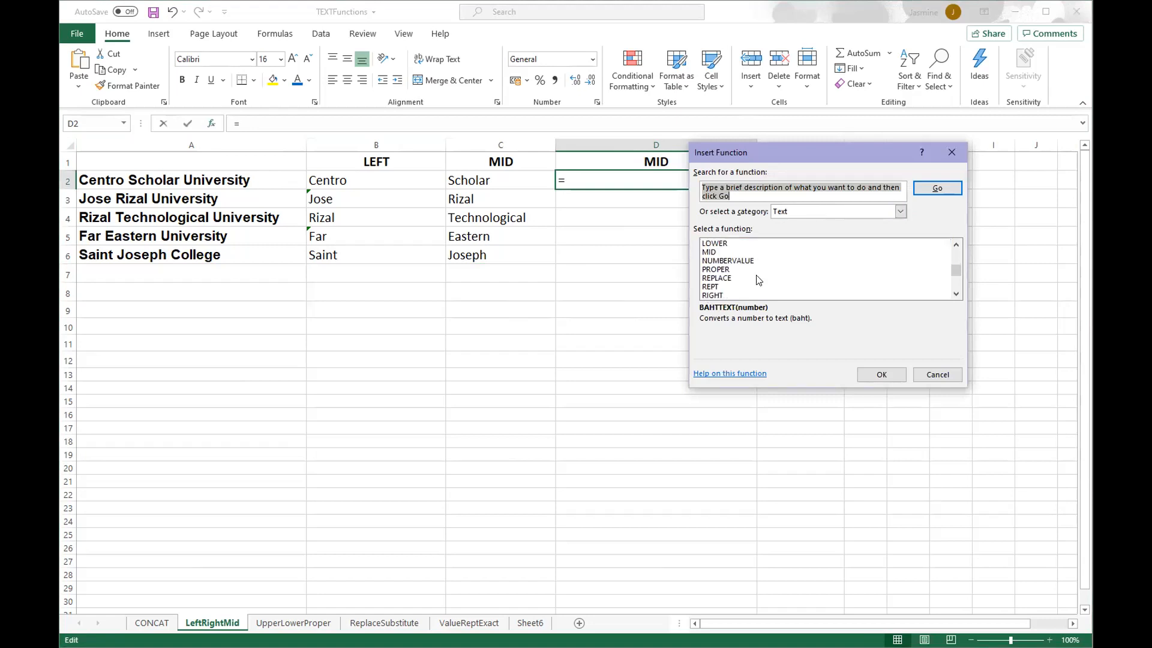
pyautogui.click(710, 252)
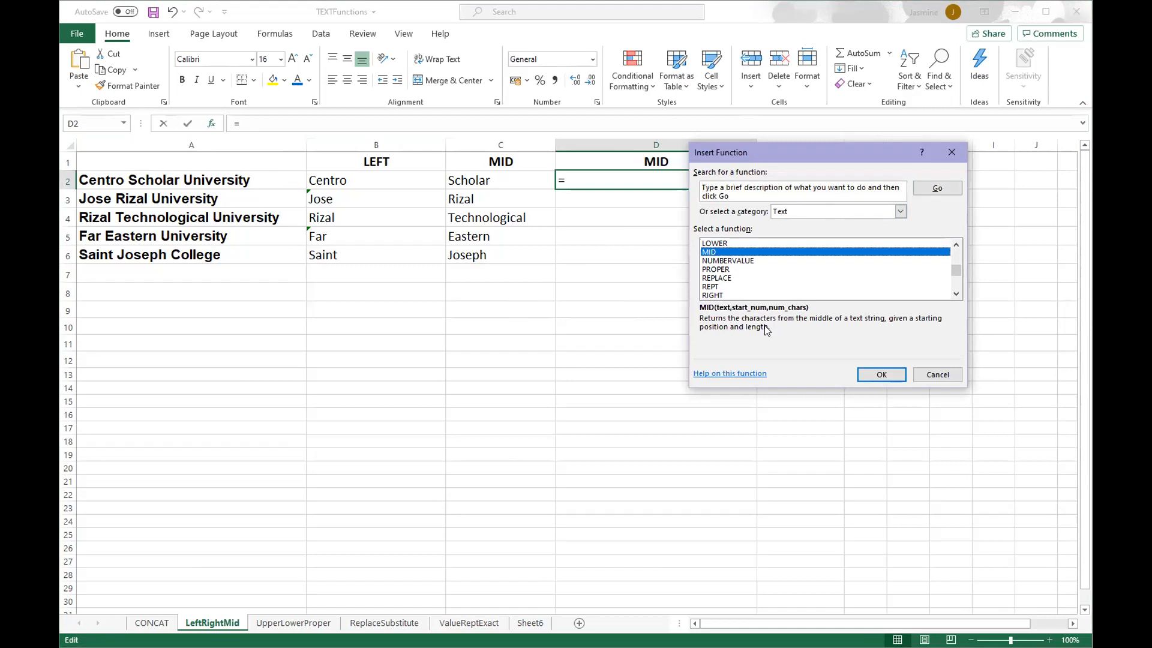
pyautogui.click(885, 378)
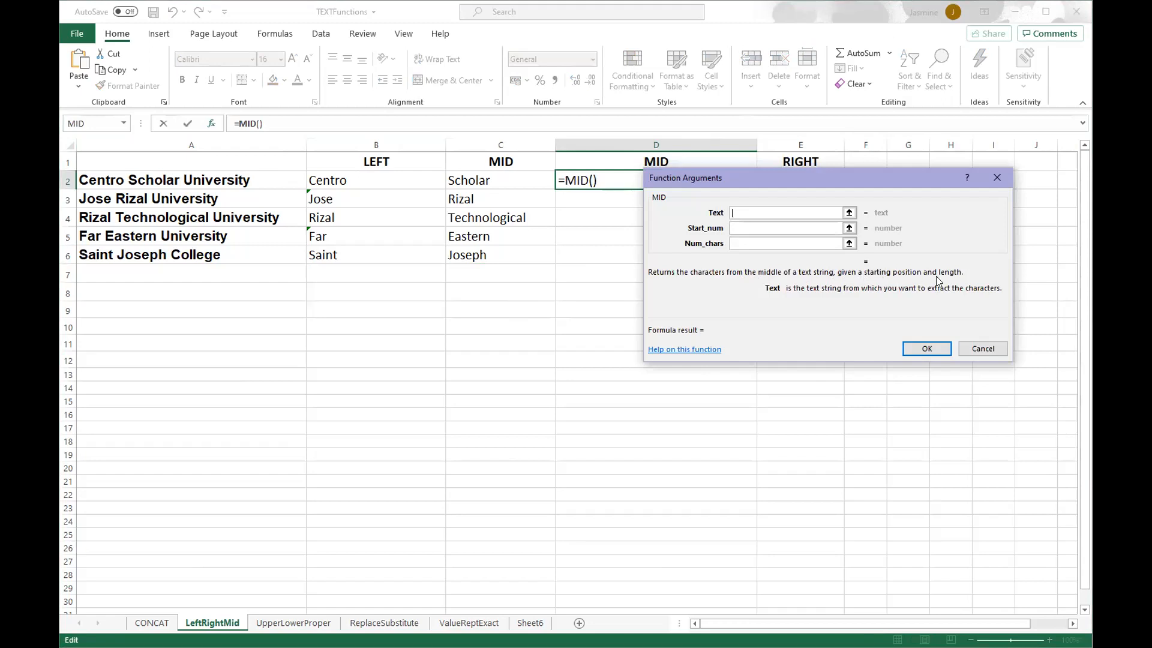
pyautogui.click(849, 213)
pyautogui.click(209, 180)
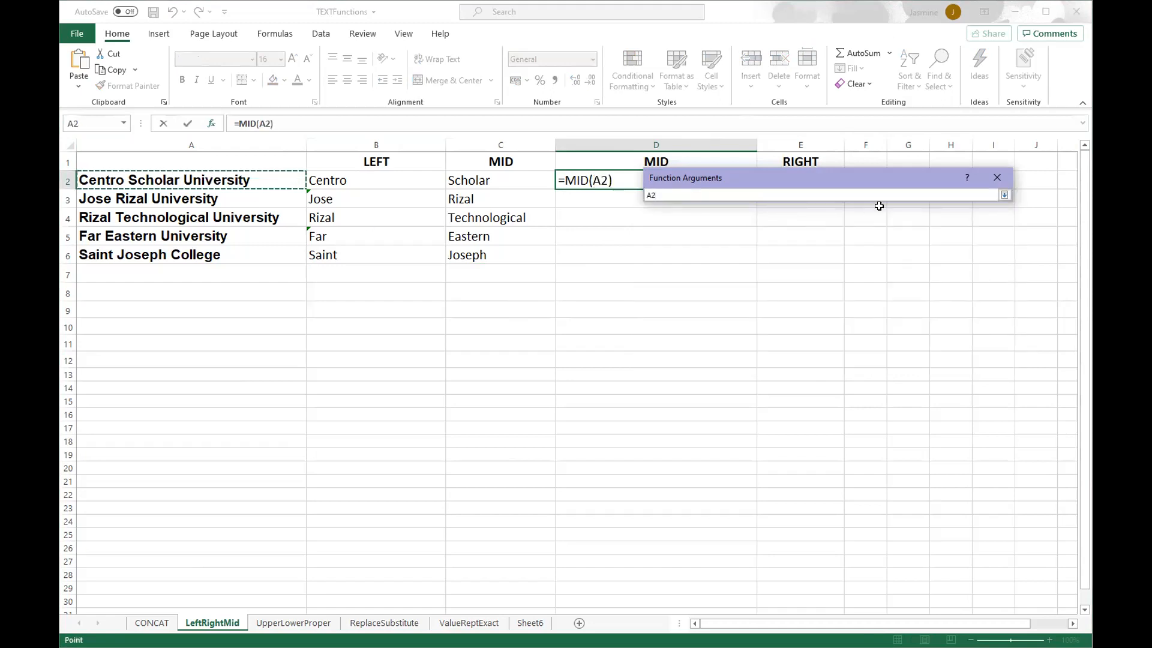
pyautogui.click(1005, 194)
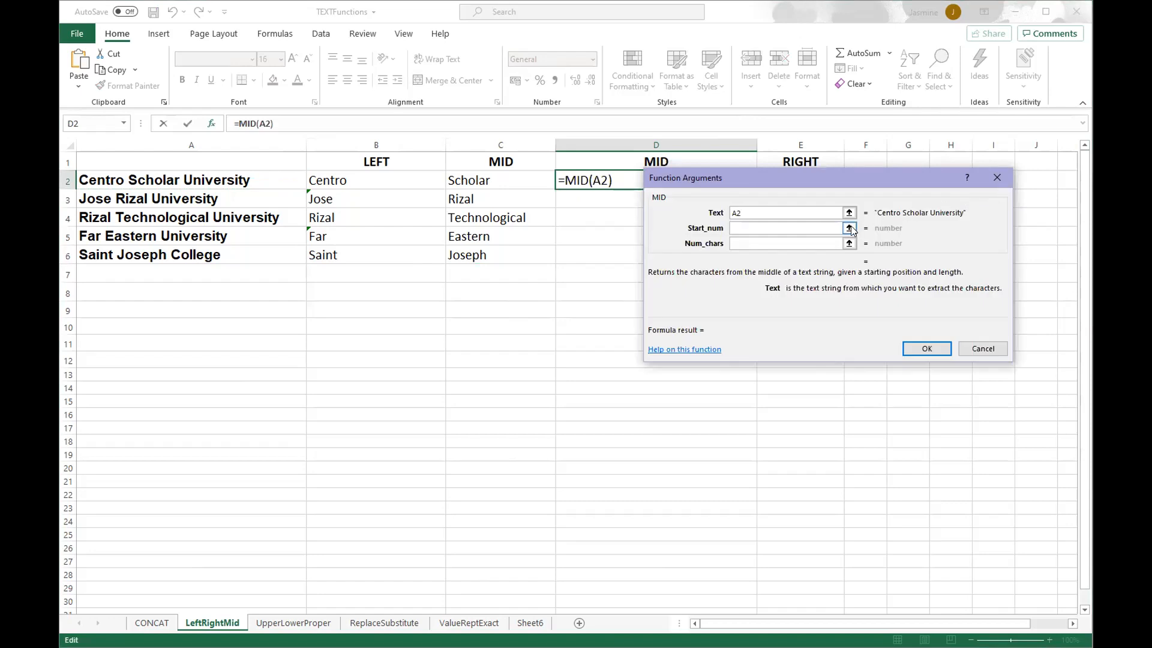
# Set the D2 MID function's start position to 8 and try to accept it without a number of characters.
pyautogui.click(758, 227)
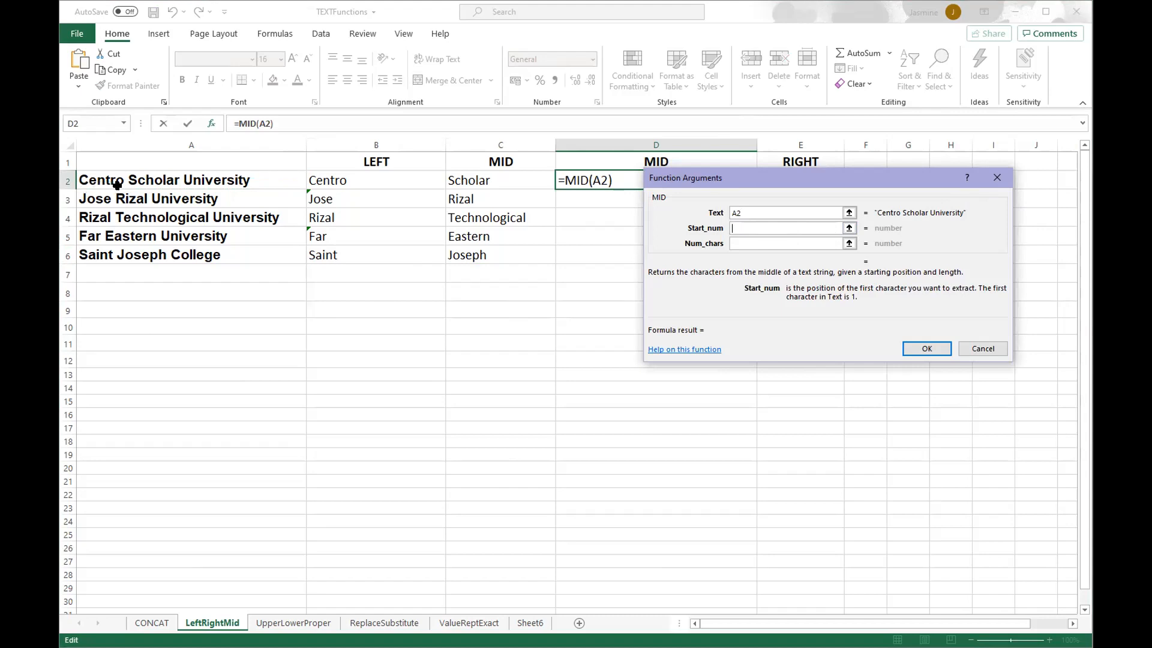
pyautogui.write('8')
pyautogui.click(739, 242)
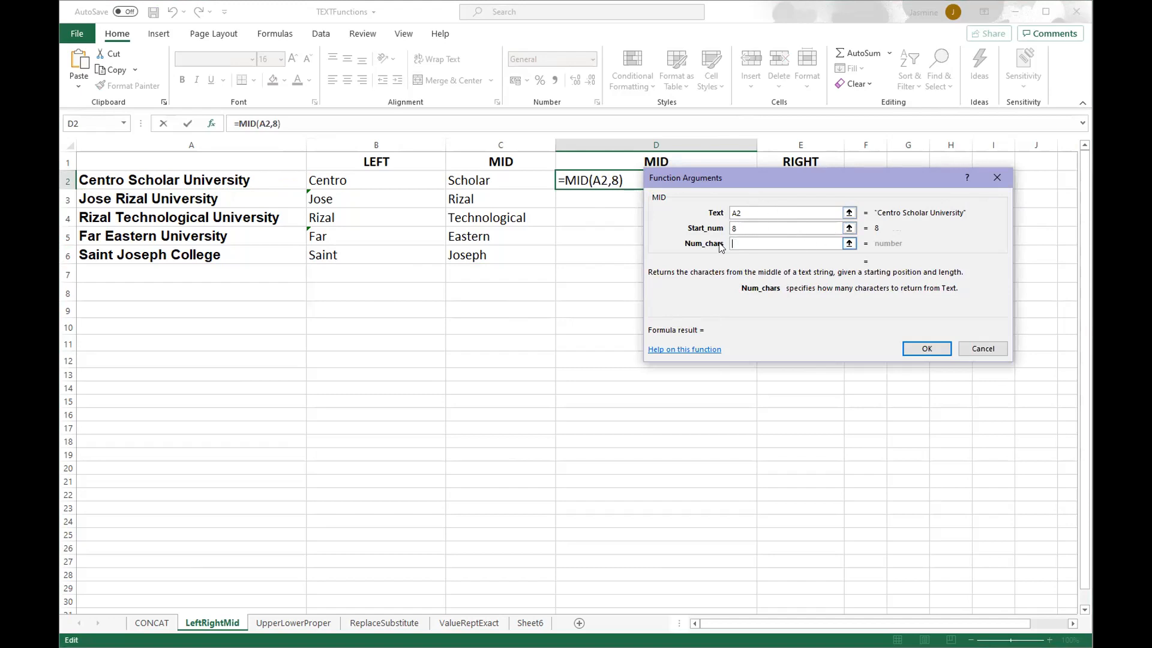
pyautogui.click(924, 351)
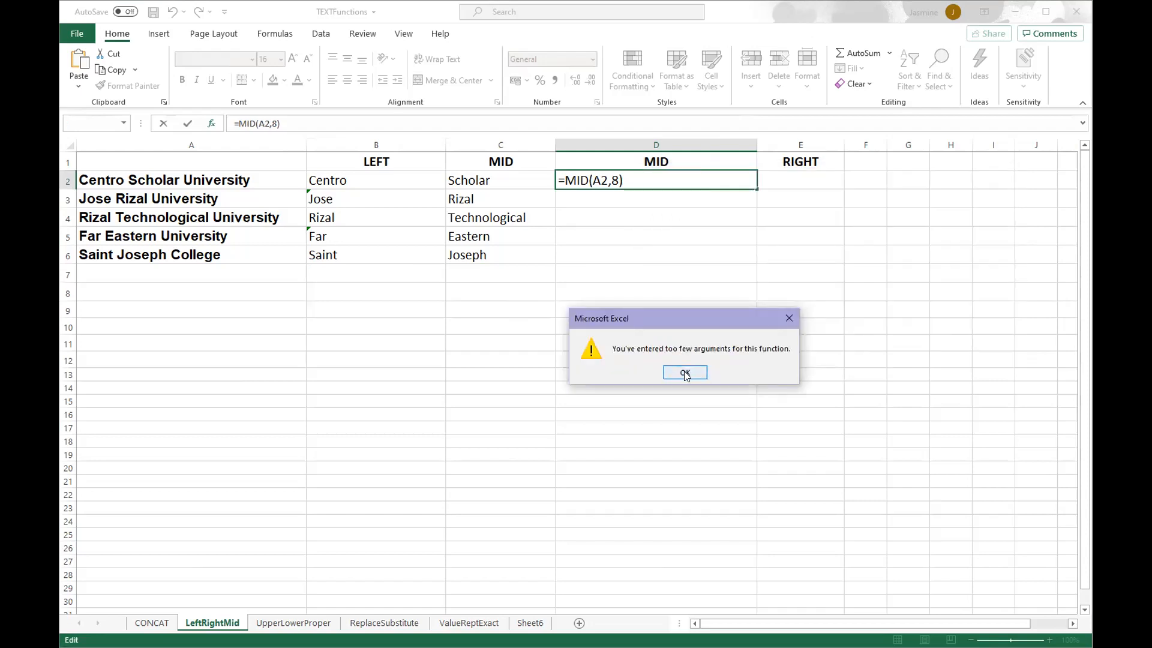
pyautogui.click(686, 373)
pyautogui.click(684, 370)
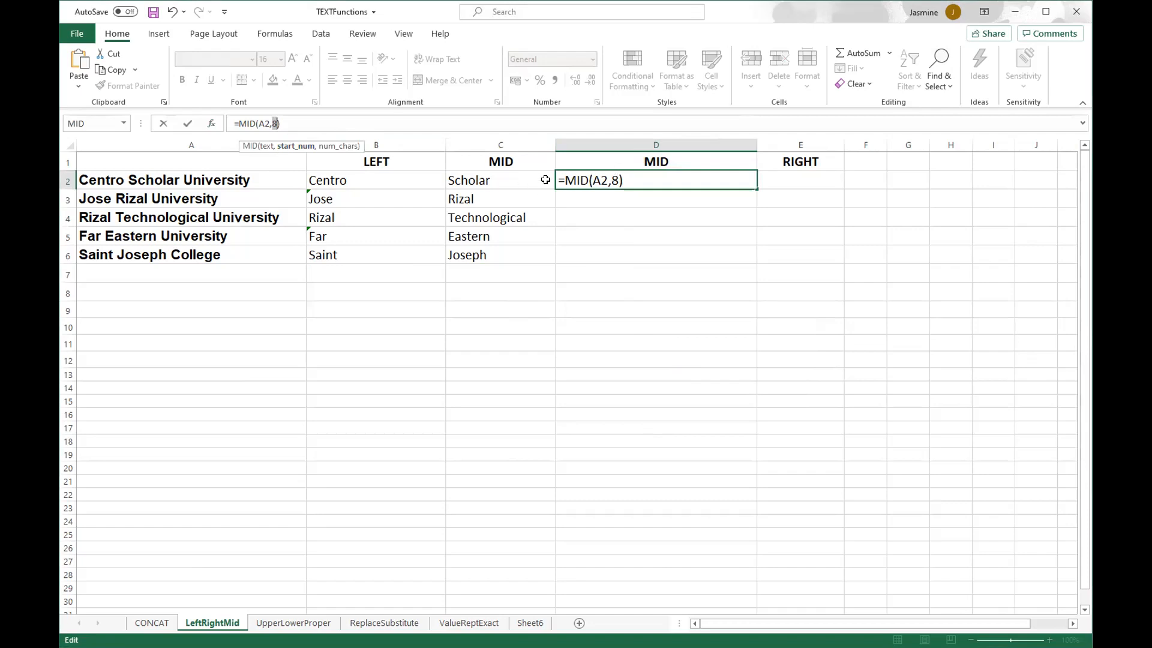
# Add 18 as the number of characters in the D2 MID formula to extract "Scholar University".
pyautogui.click(618, 181)
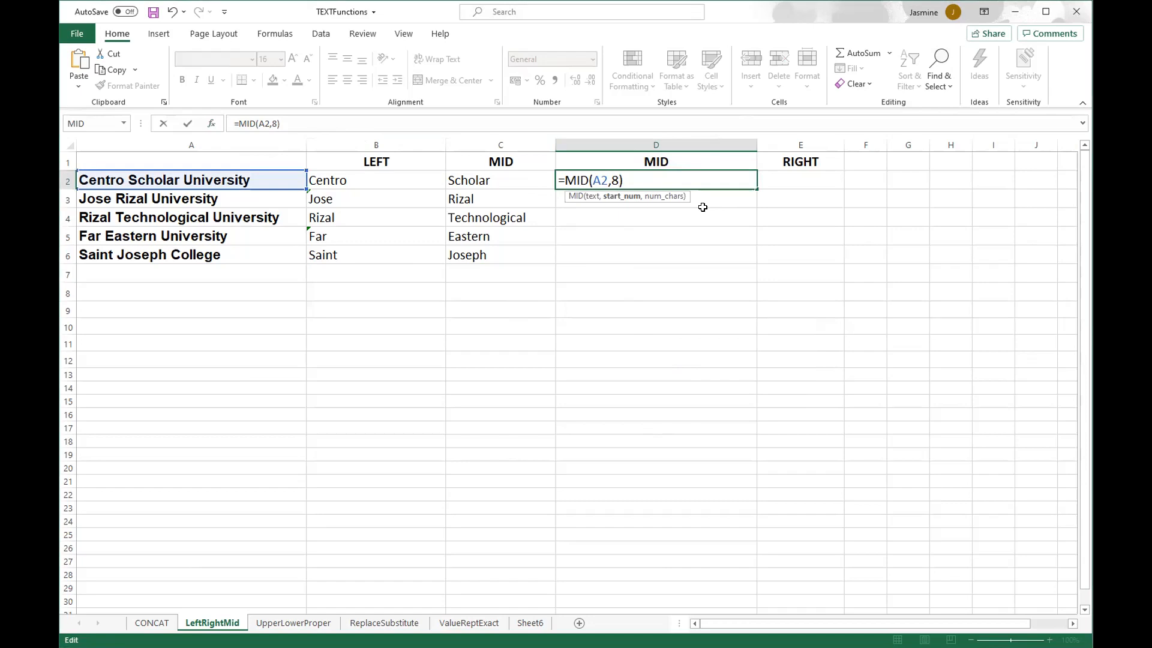
pyautogui.write(',')
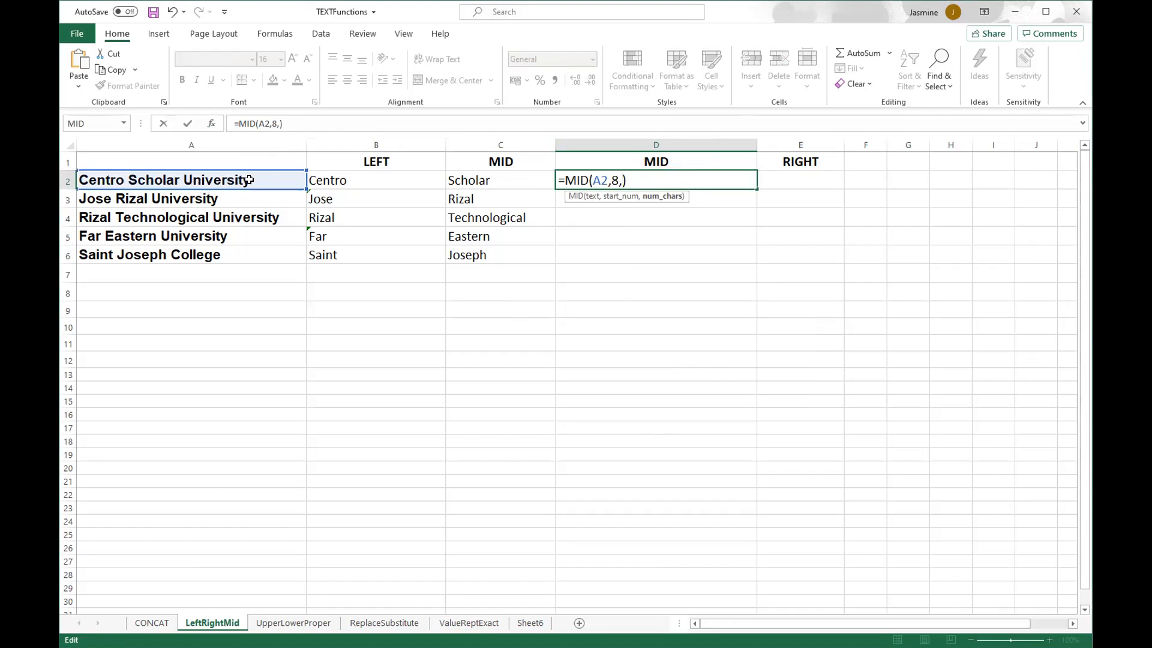
pyautogui.write('18')
pyautogui.press('Return')
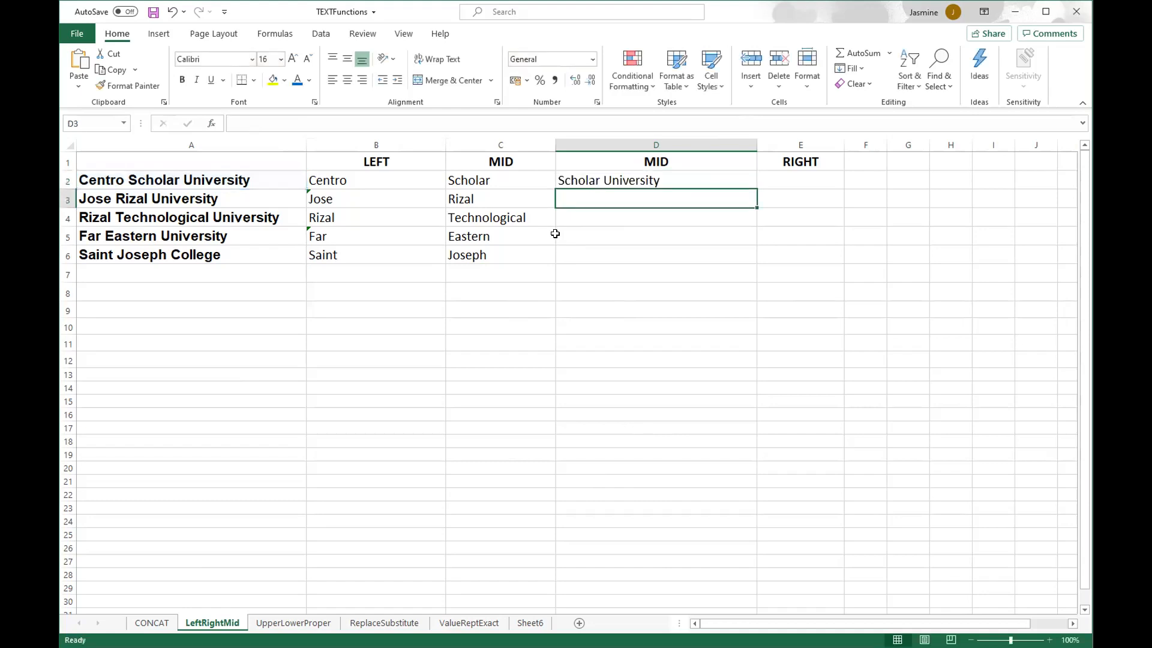
# Fill the D2 MID formula down through D6 for the remaining schools.
pyautogui.click(653, 175)
pyautogui.moveTo(761, 189); pyautogui.dragTo(753, 265)
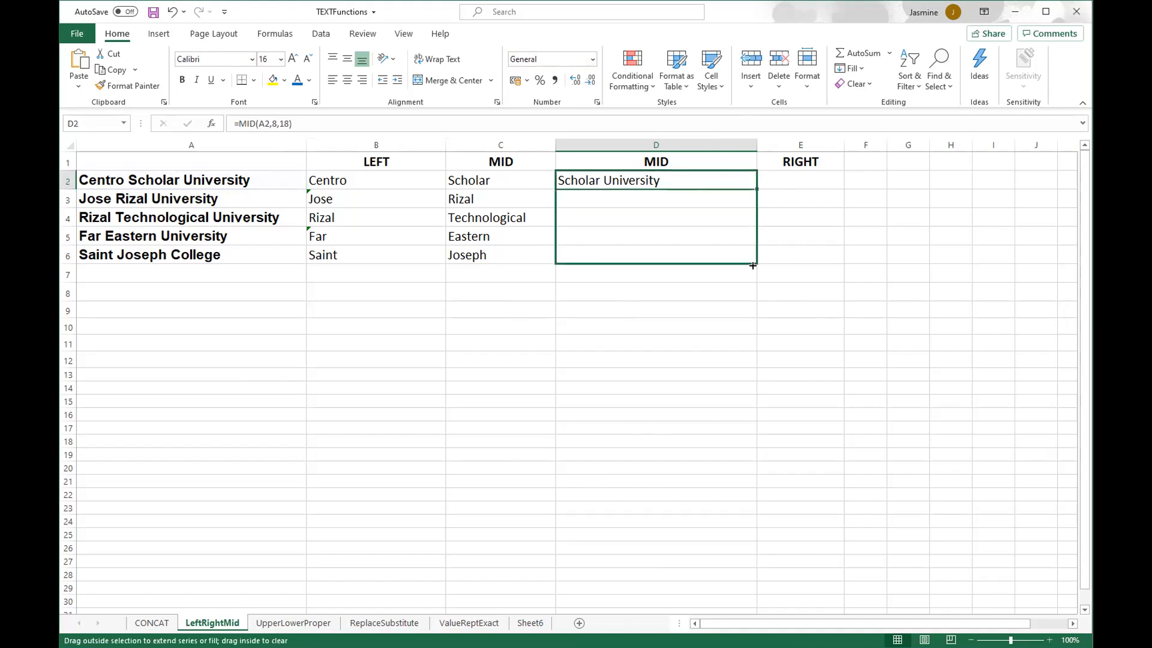
pyautogui.moveTo(753, 265); pyautogui.dragTo(754, 267)
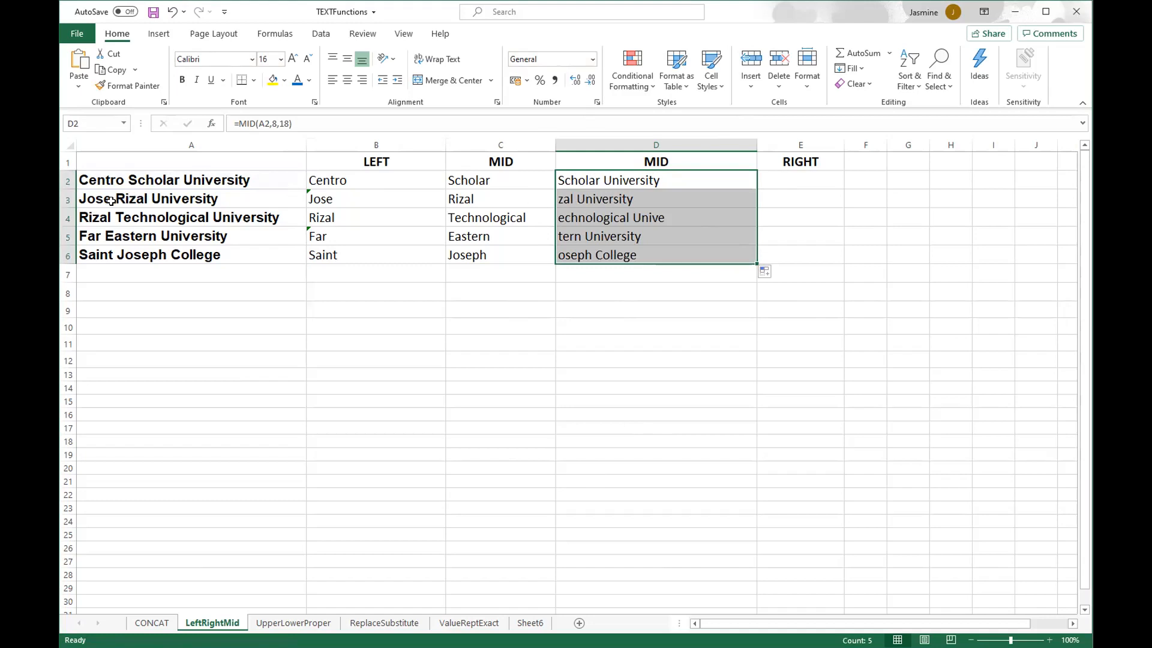
# Change the start position in the D3 MID formula to 6, keeping 18 as the number of characters.
pyautogui.doubleClick(616, 198)
pyautogui.press('BackSpace')
pyautogui.write('6,18)')
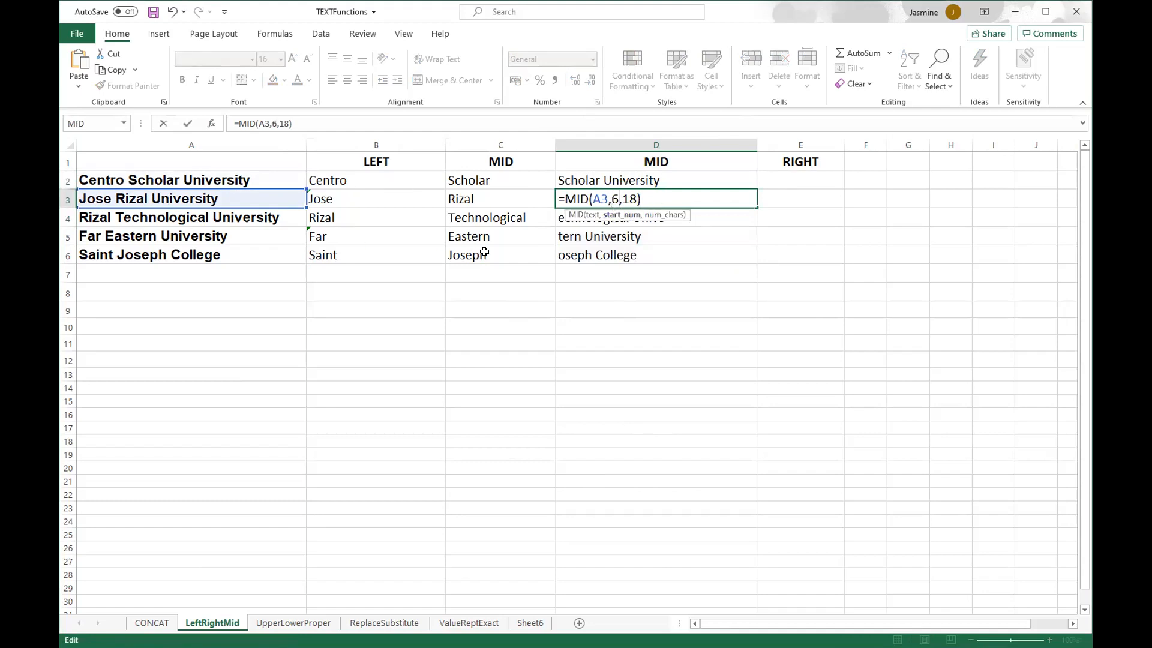
pyautogui.press('Return')
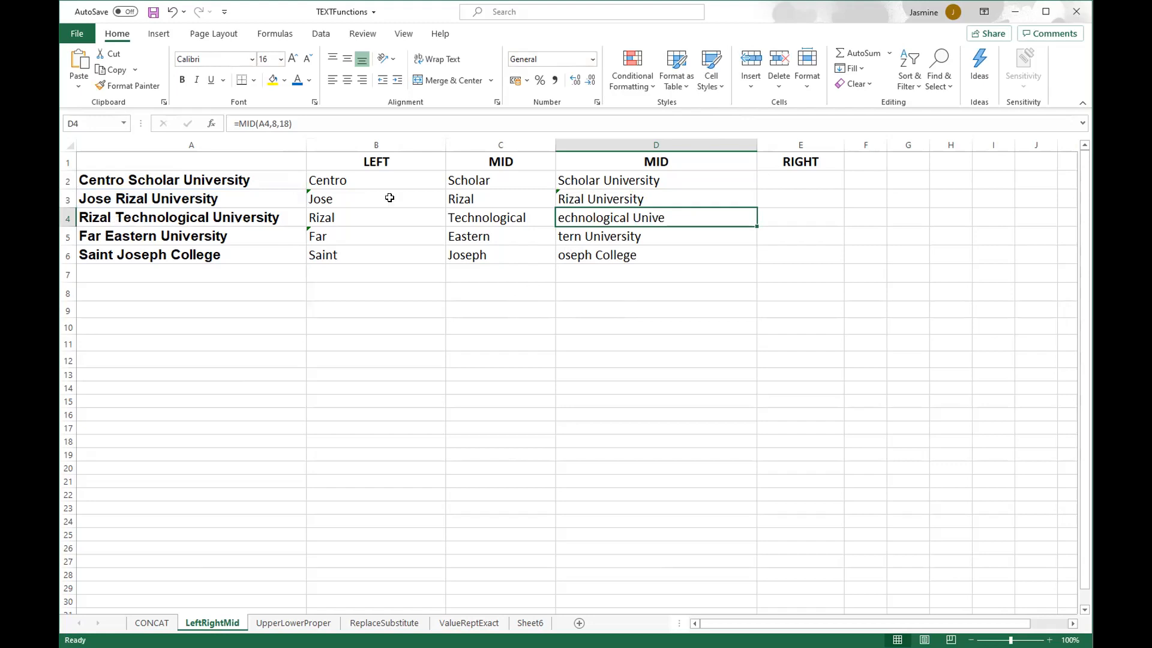
# Set the start position in the D4 MID formula to 7 so extraction begins at "Technological".
pyautogui.doubleClick(591, 219)
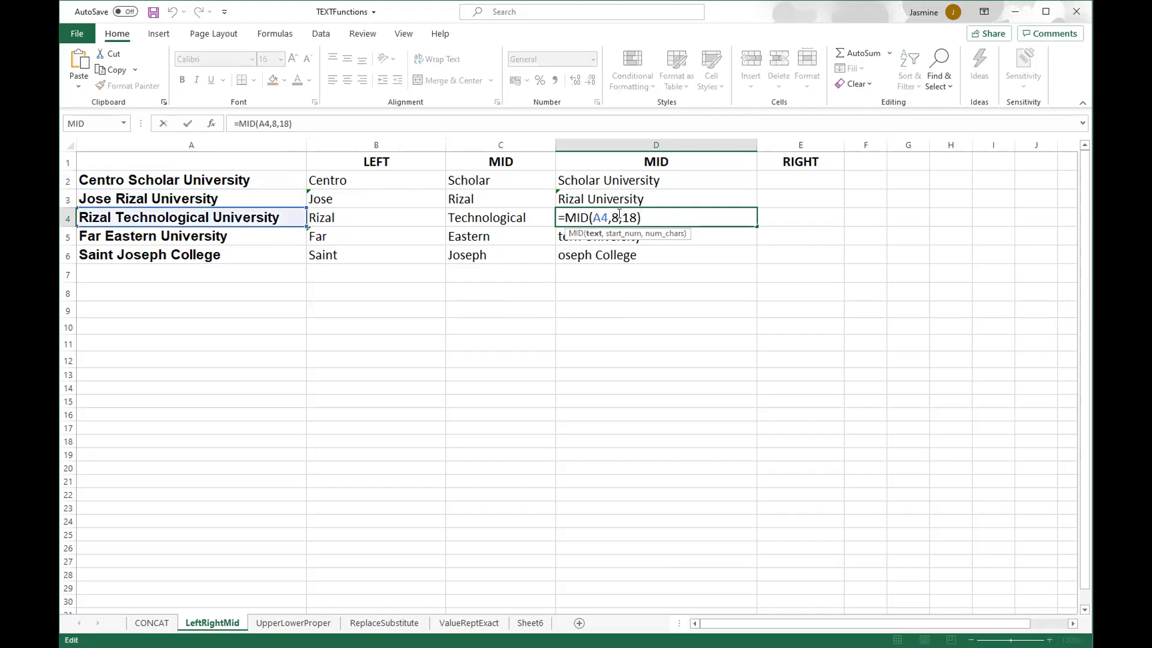
pyautogui.doubleClick(614, 217)
pyautogui.write('7')
pyautogui.press('Return')
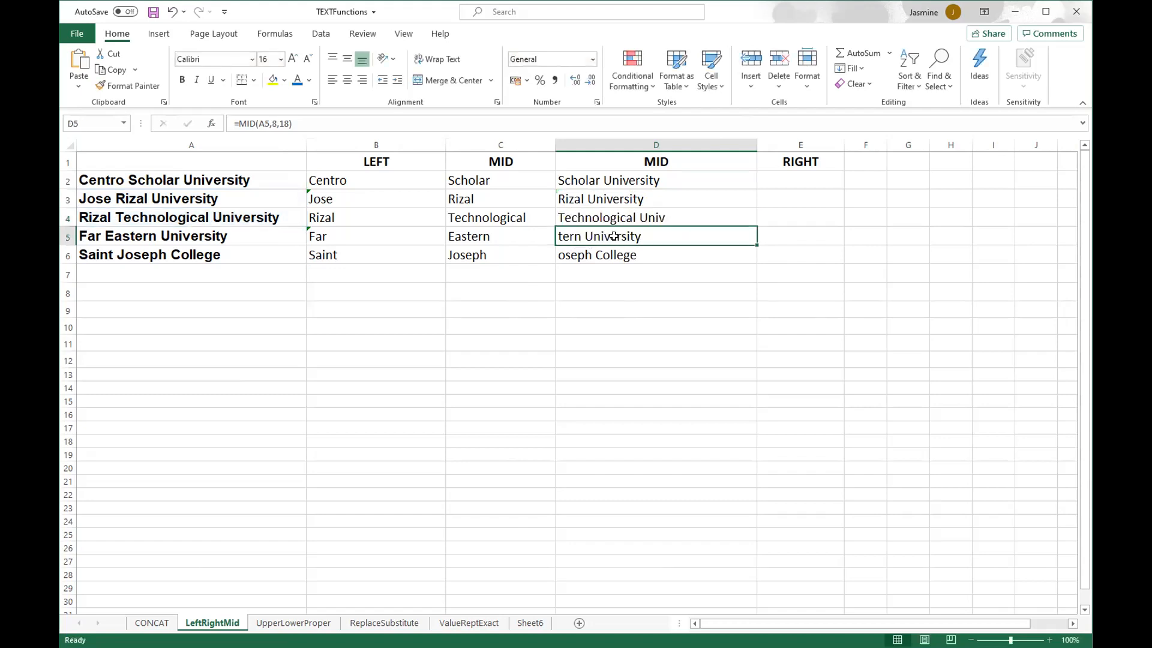
# Set the start position in the D5 MID formula to 5 so extraction begins at "Eastern".
pyautogui.doubleClick(614, 239)
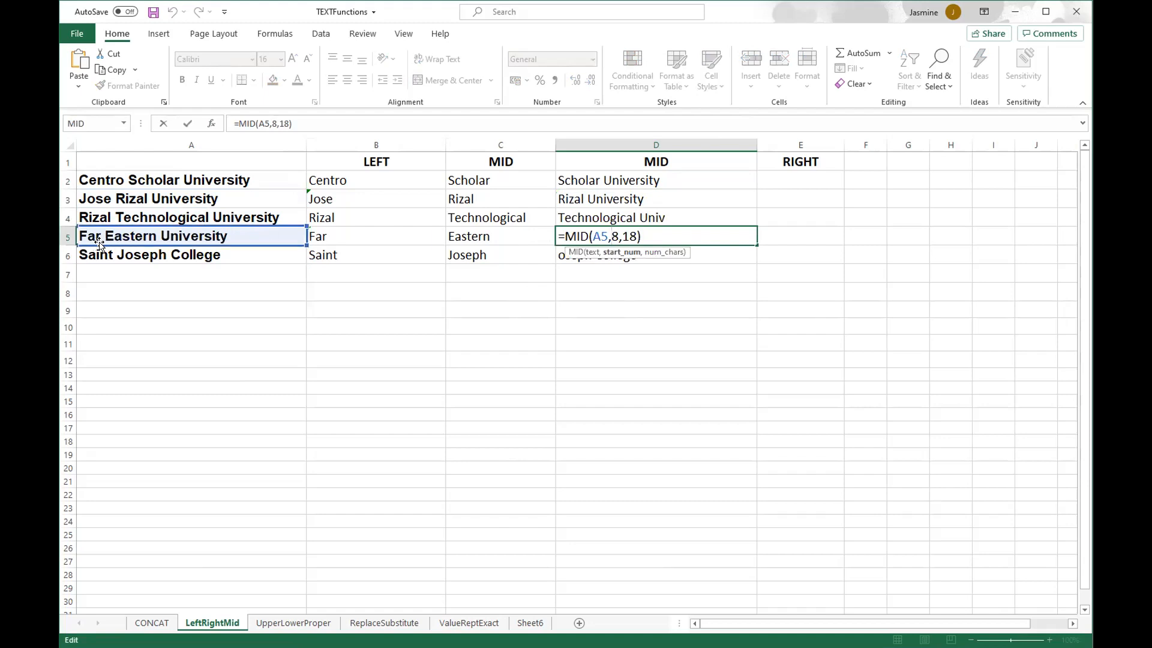
pyautogui.doubleClick(615, 237)
pyautogui.write('5')
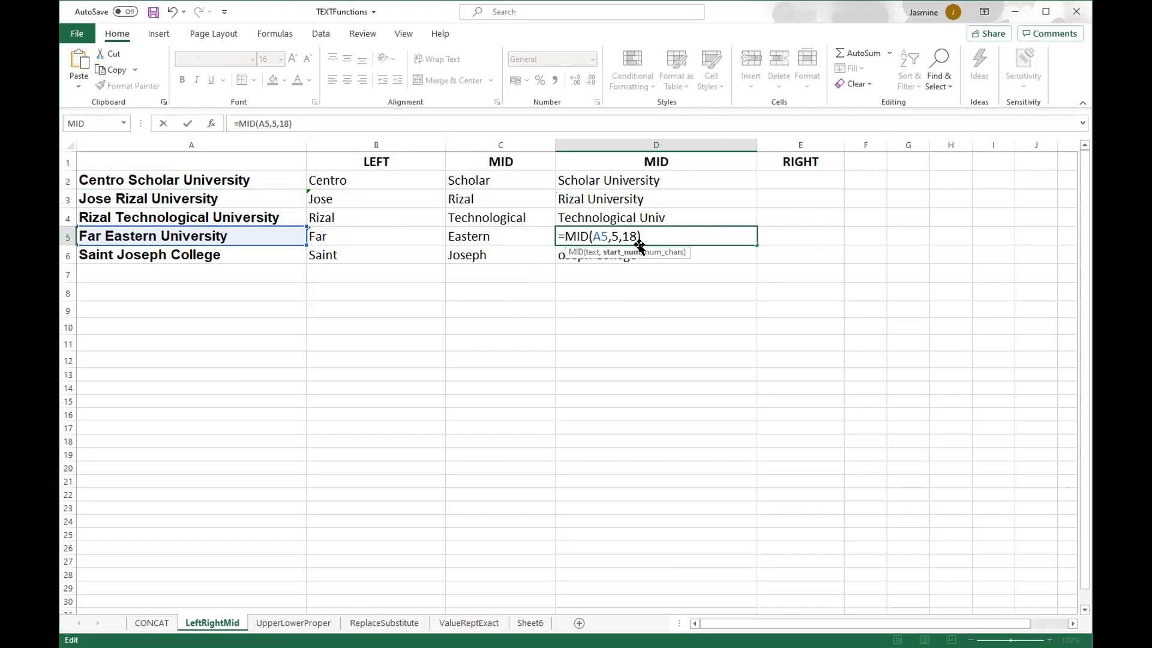
pyautogui.press('Return')
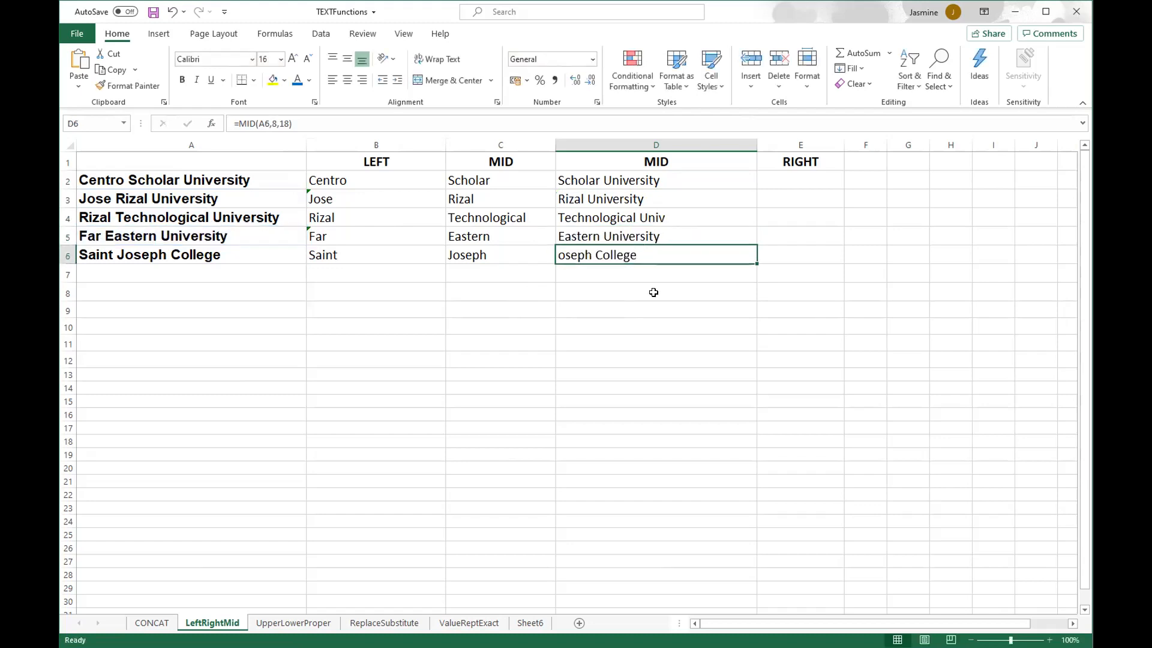
# Set the start position in the D6 MID formula to 7 to extract "Joseph College".
pyautogui.doubleClick(578, 255)
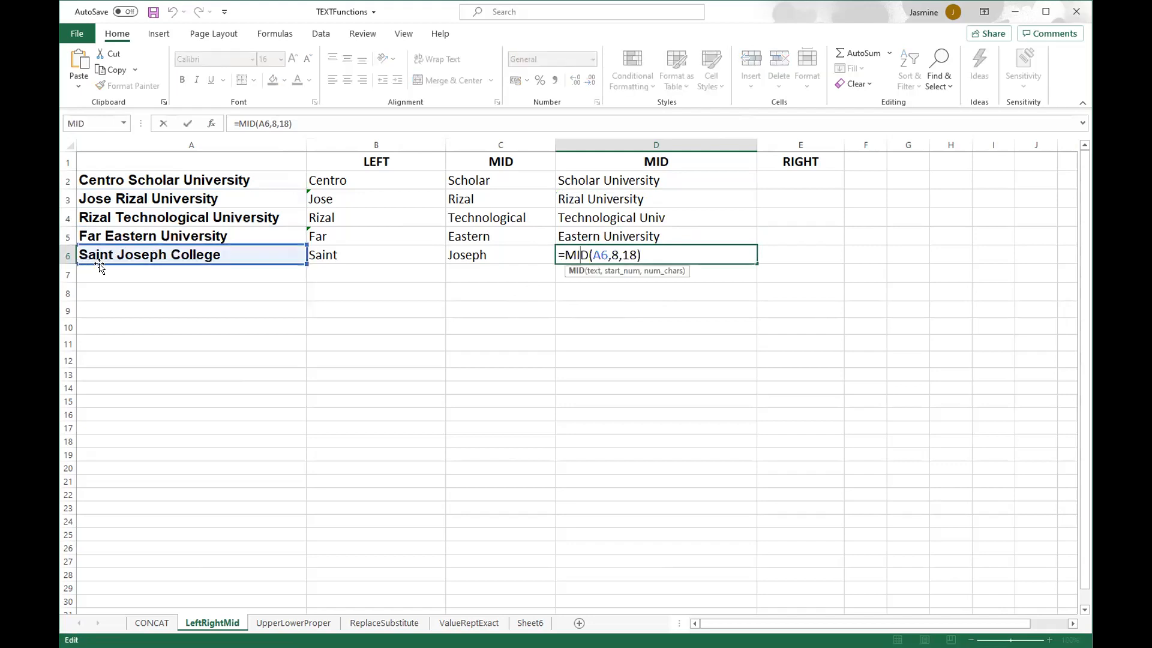
pyautogui.doubleClick(614, 257)
pyautogui.write('7')
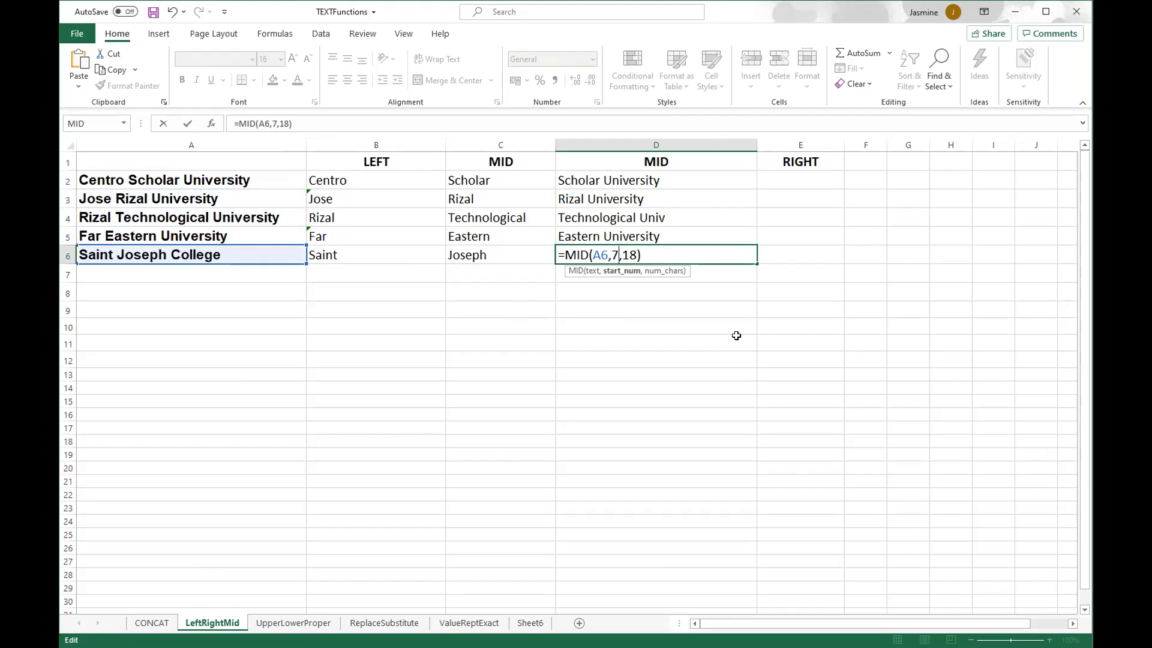
pyautogui.press('Return')
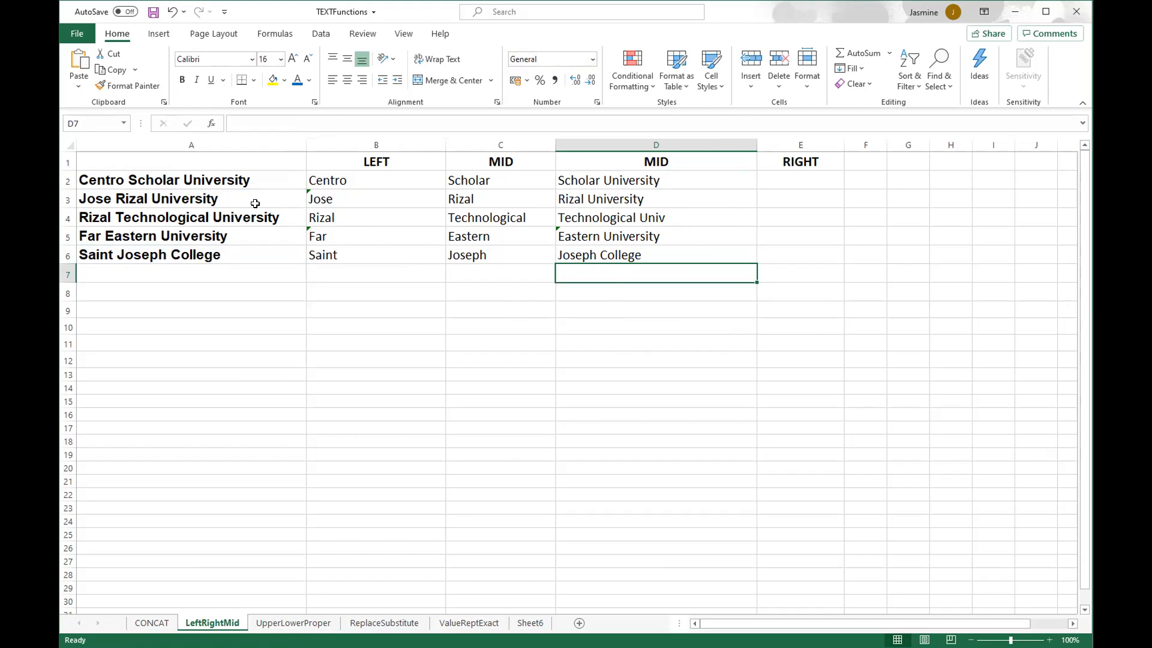
# Increase the number of characters in the D4 MID formula to 25 to extract the full "Technological University".
pyautogui.click(649, 218)
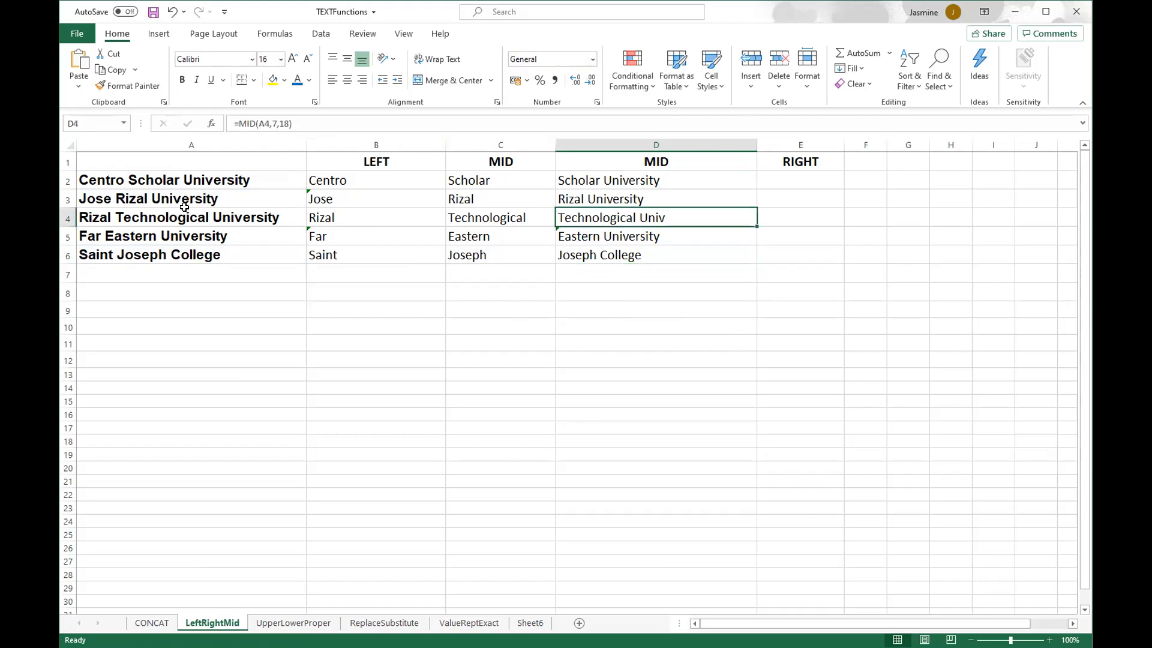
pyautogui.doubleClick(607, 214)
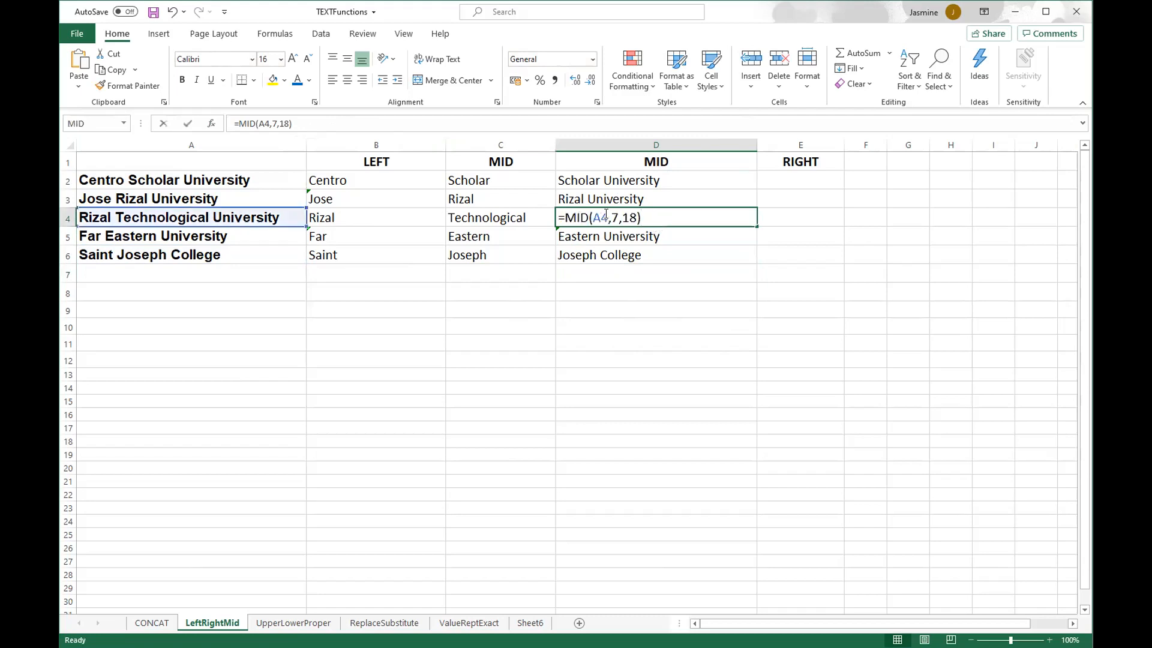
pyautogui.moveTo(636, 213); pyautogui.dragTo(624, 215)
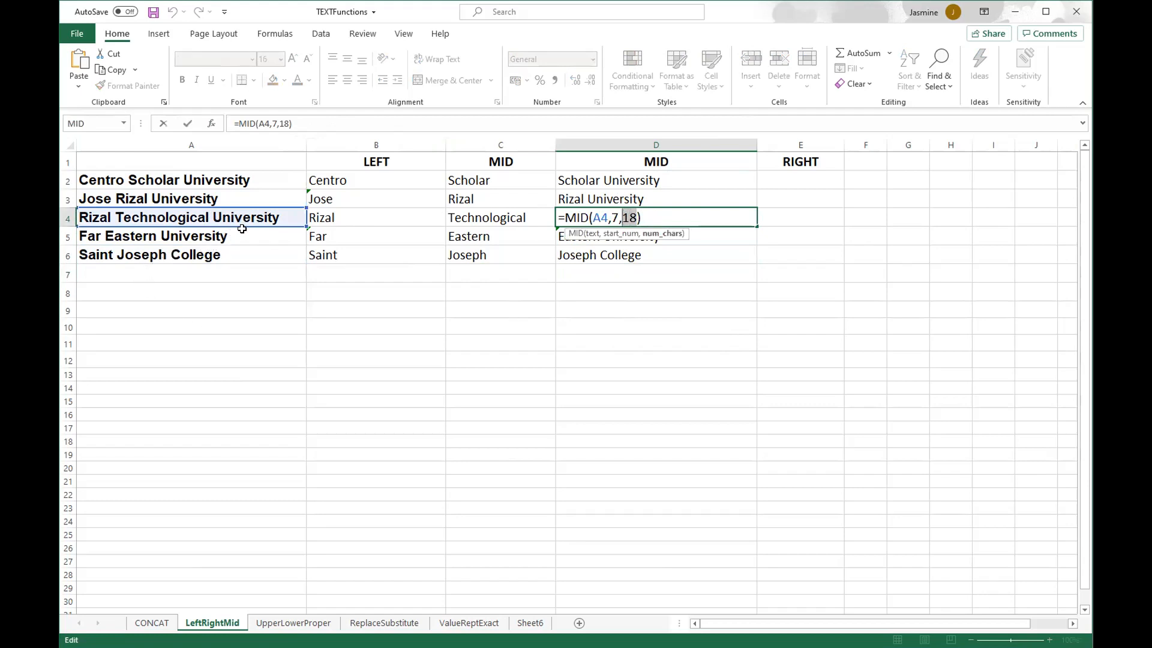
pyautogui.write('25')
pyautogui.press('Return')
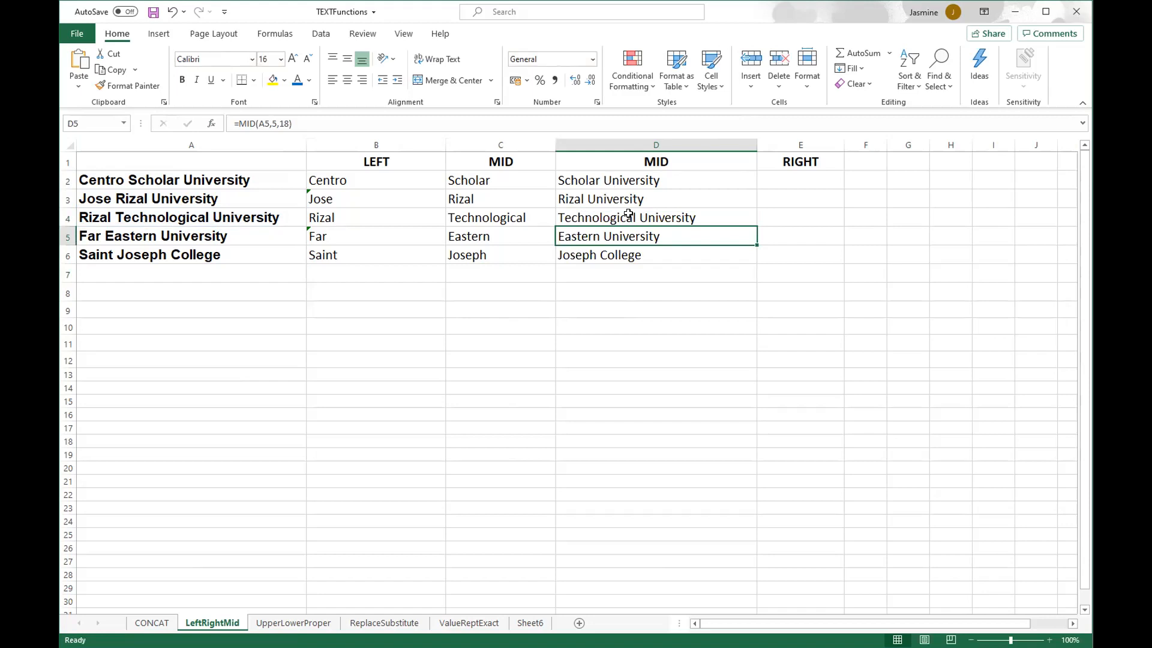
# Insert the RIGHT text function into E2 under the RIGHT heading, with cell A2 as its text argument.
pyautogui.click(796, 178)
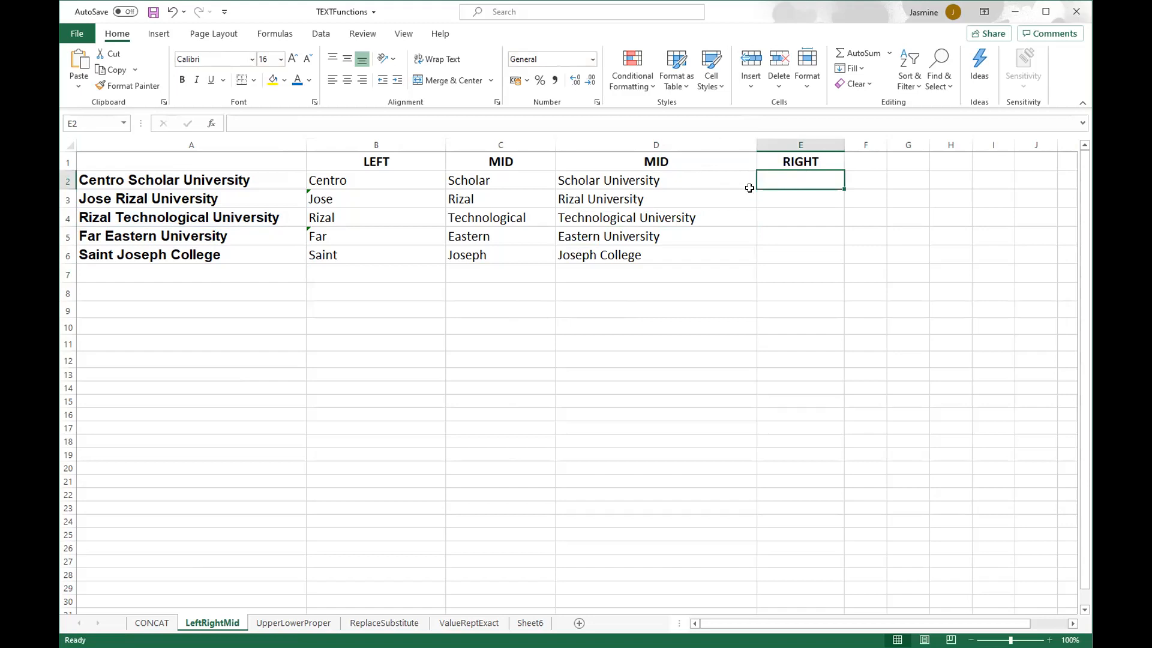
pyautogui.click(211, 123)
pyautogui.scroll(-4, 723, 297)
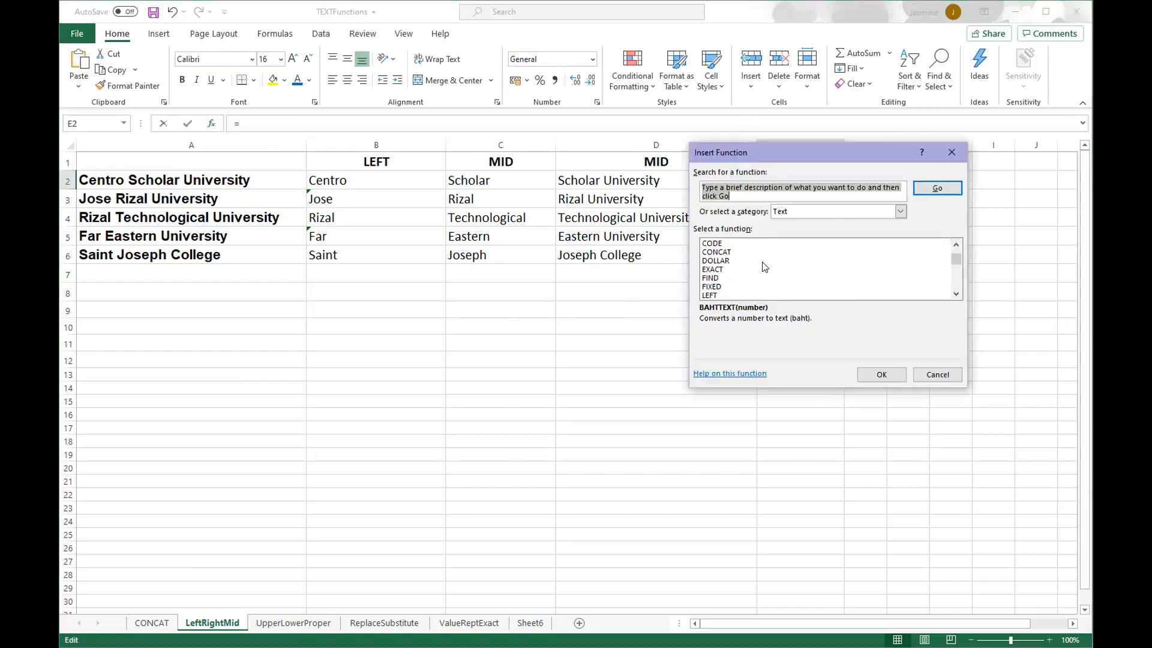
pyautogui.click(711, 294)
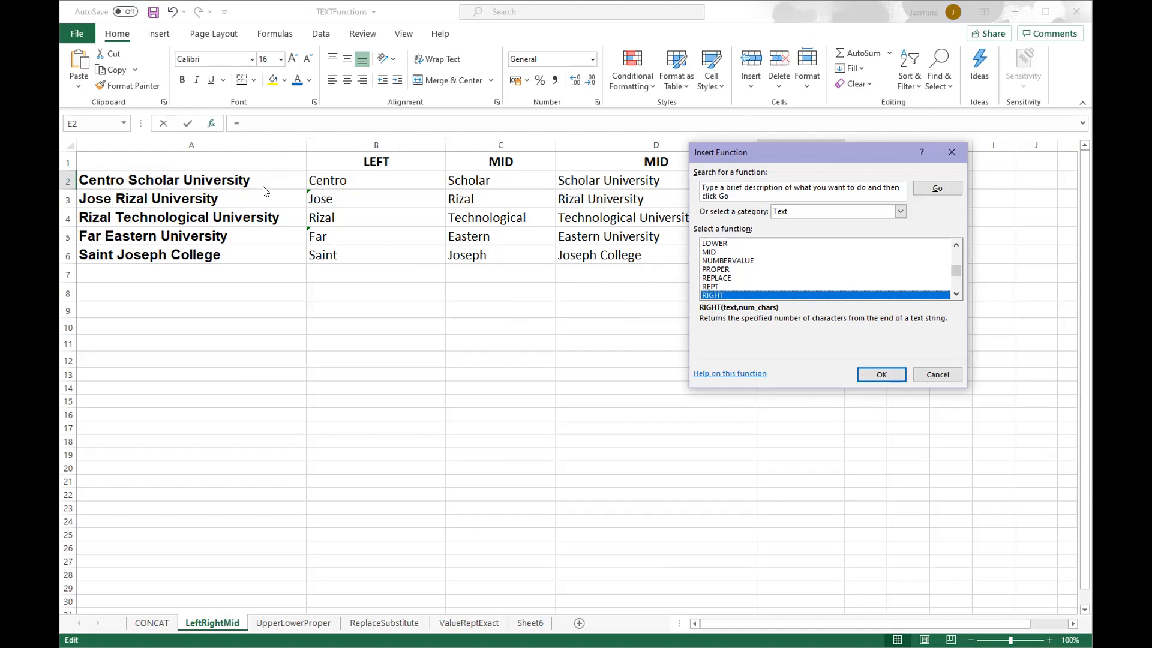
pyautogui.click(880, 375)
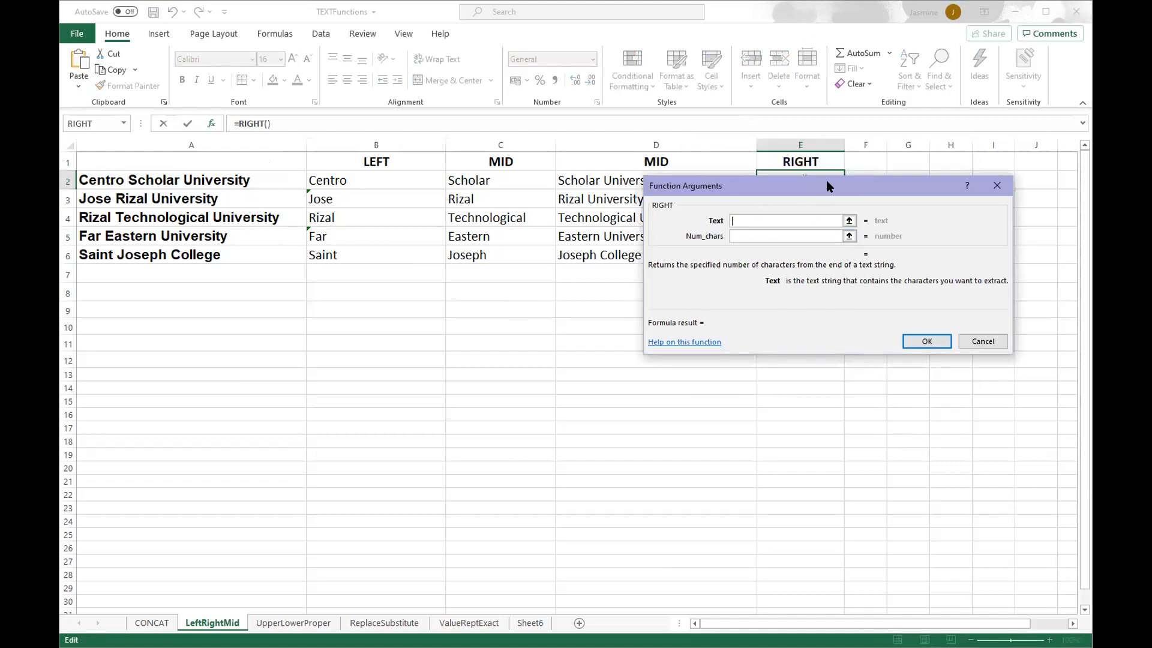
pyautogui.moveTo(828, 187); pyautogui.dragTo(825, 290)
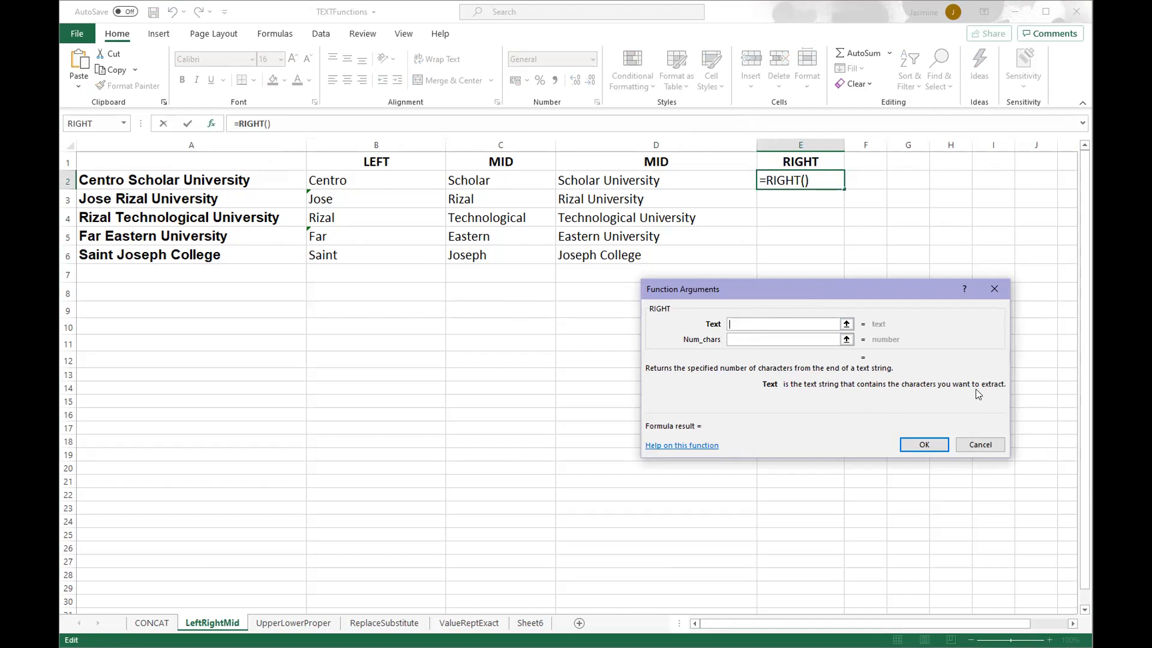
pyautogui.click(846, 325)
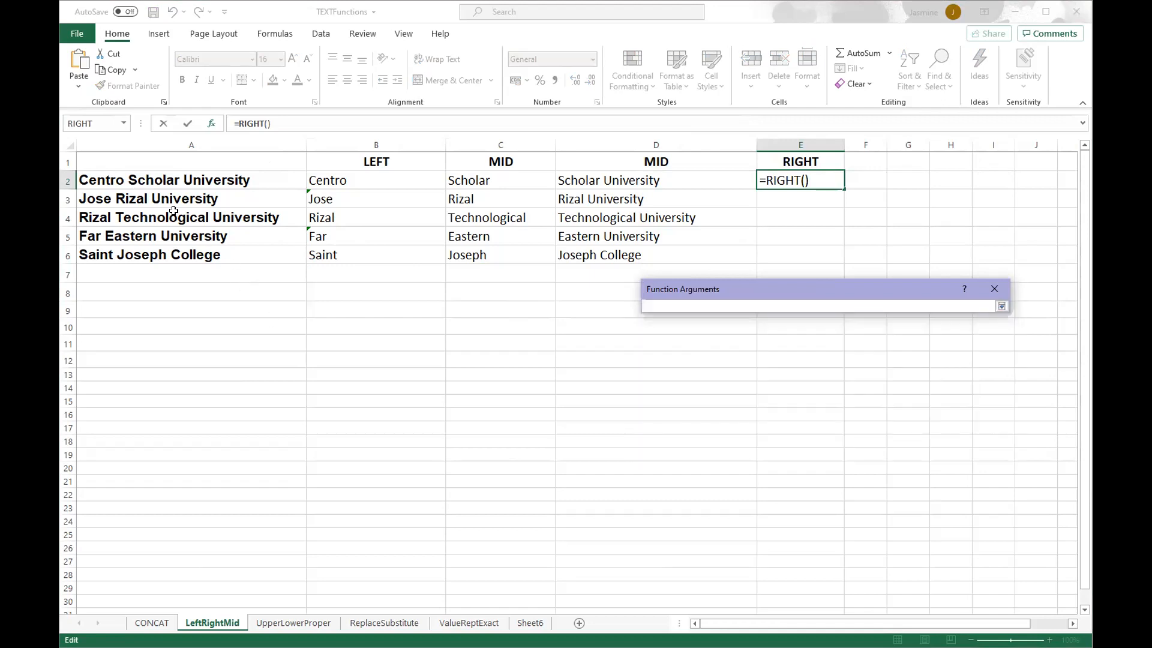
pyautogui.click(156, 179)
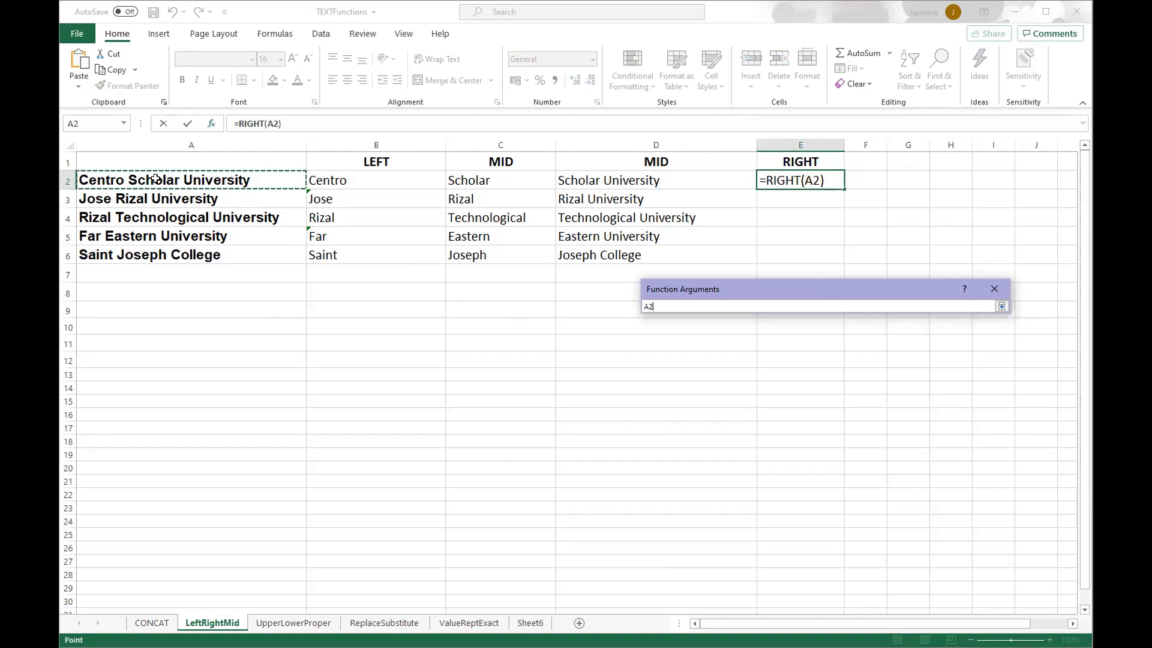
pyautogui.click(1001, 306)
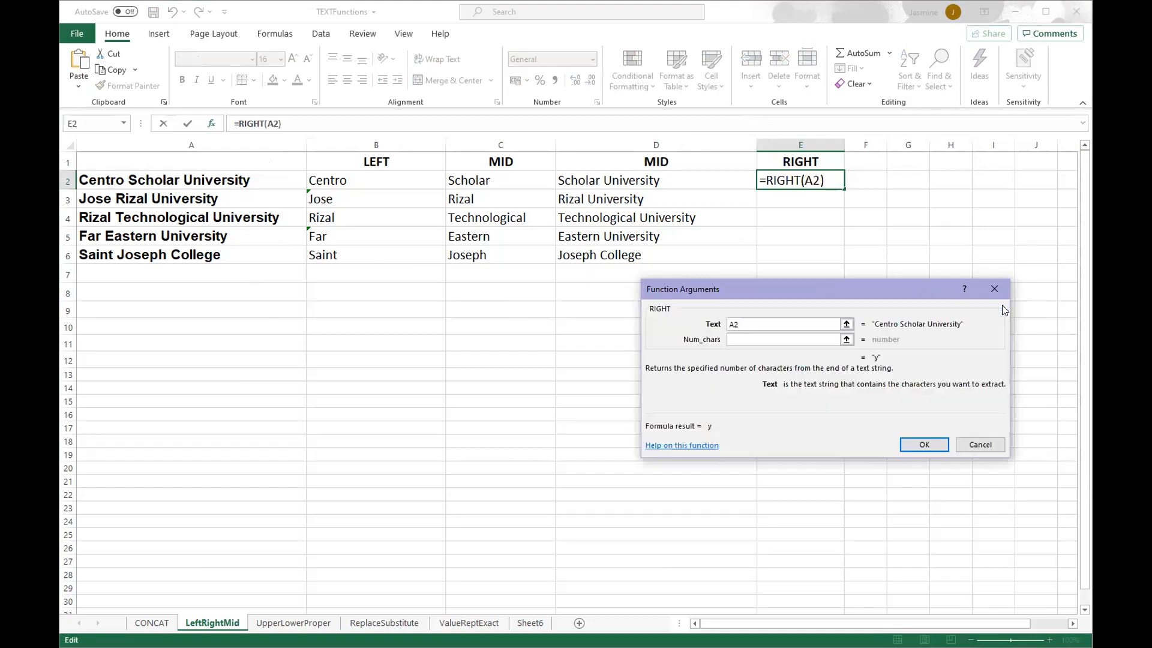
# Set the E2 RIGHT function's number of characters to 10 and fill the formula down through E6.
pyautogui.click(760, 338)
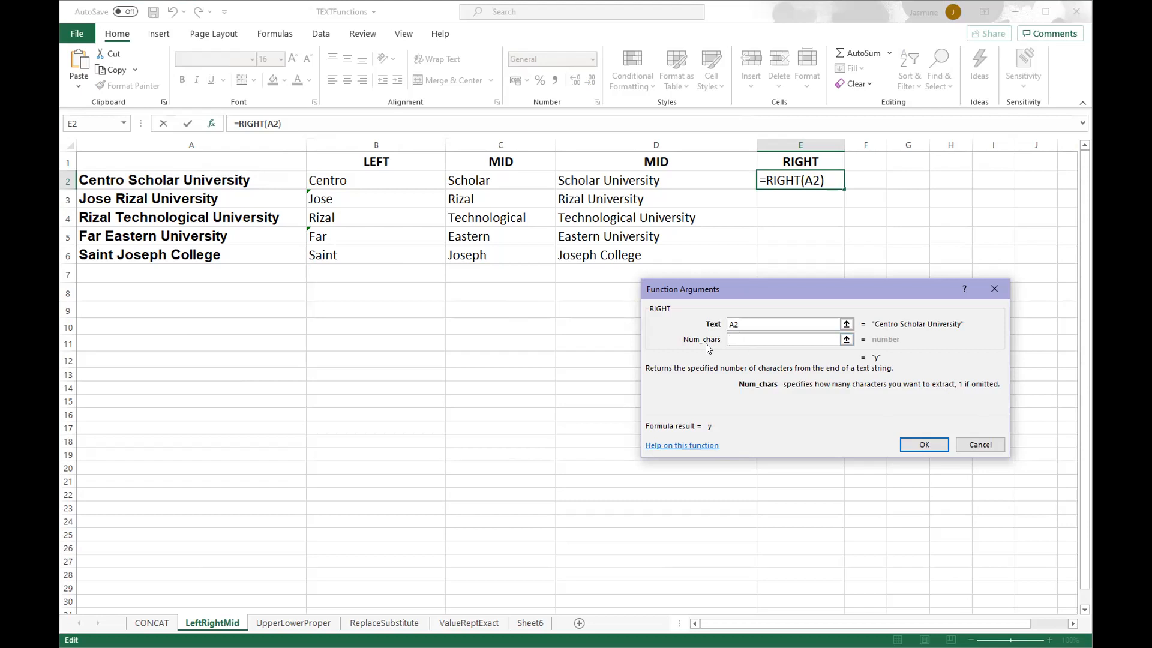
pyautogui.write('10')
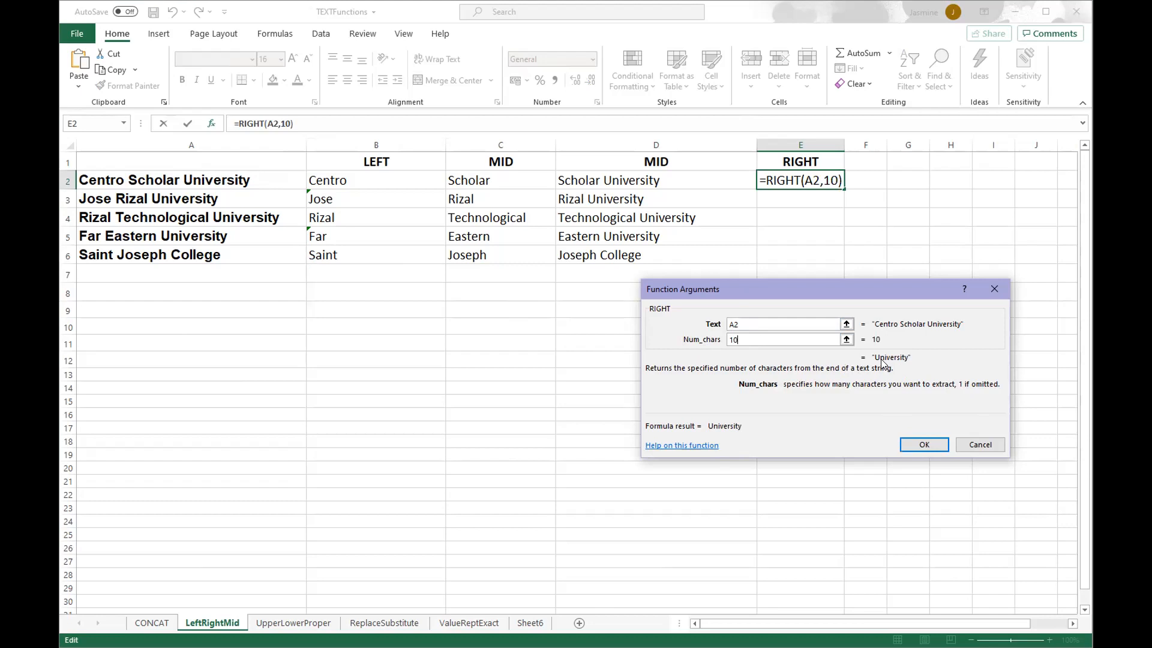
pyautogui.click(919, 446)
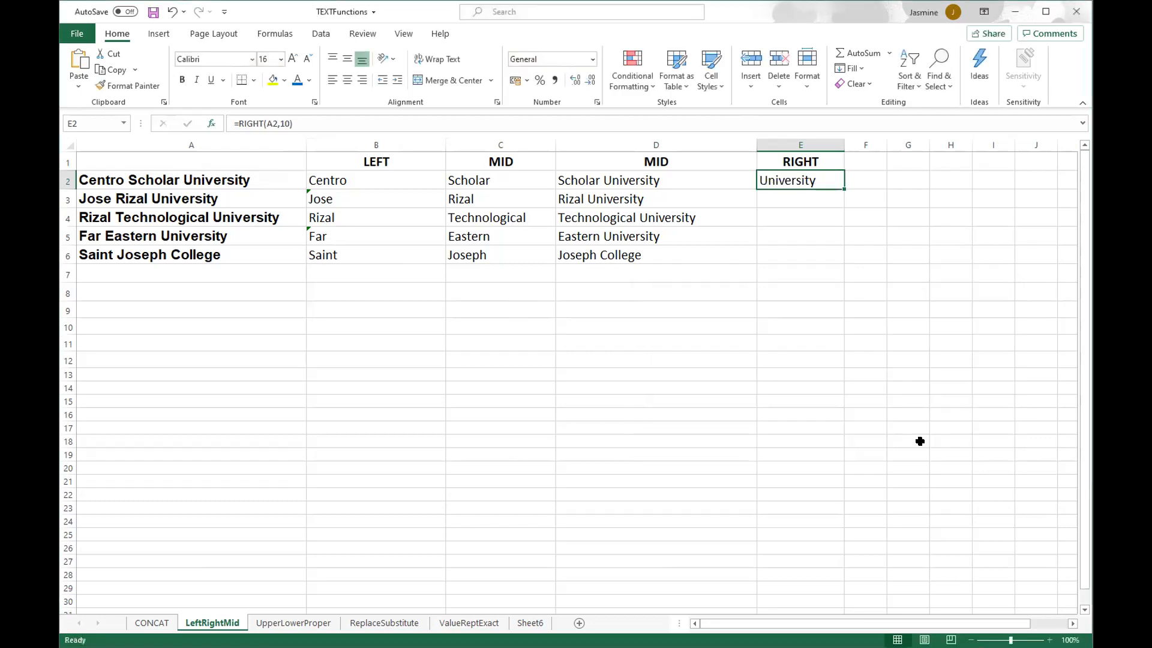
pyautogui.moveTo(844, 189); pyautogui.dragTo(842, 268)
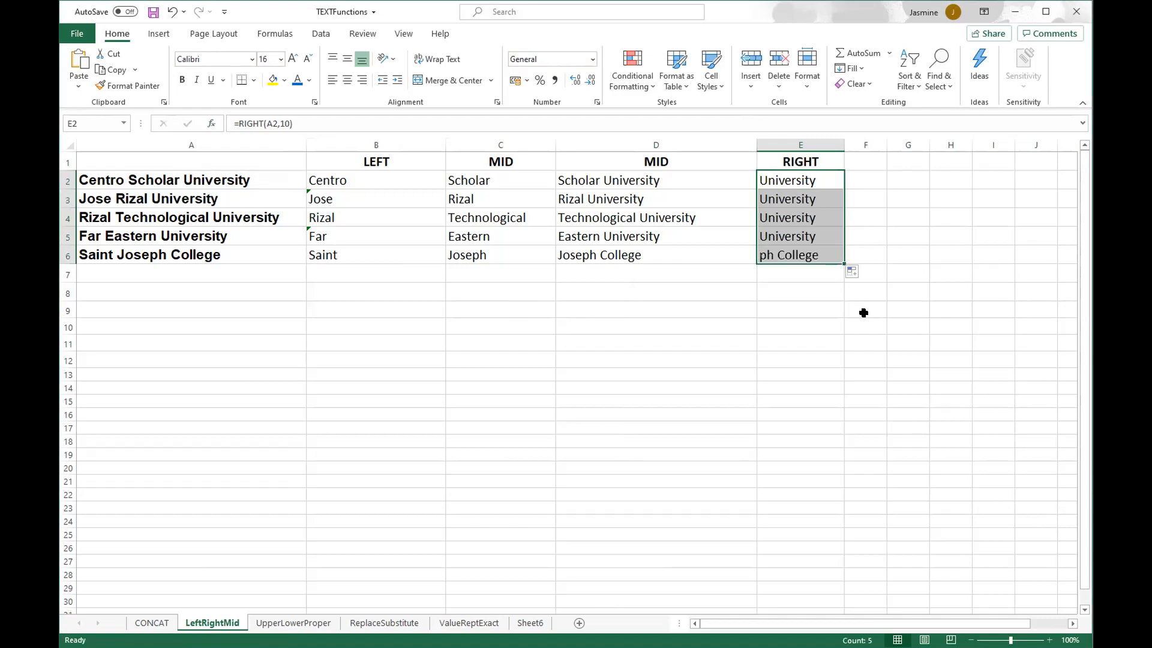
# Check the filled RIGHT results and set the number of characters in the E6 formula to 8.
pyautogui.click(803, 180)
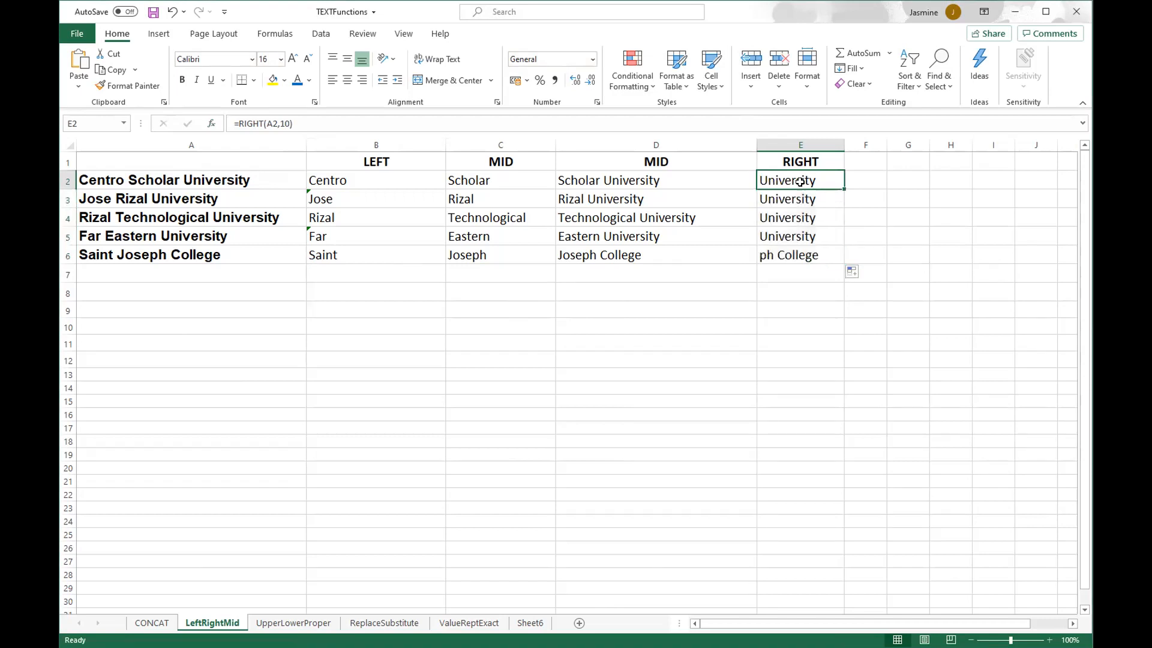
pyautogui.click(801, 236)
pyautogui.click(808, 255)
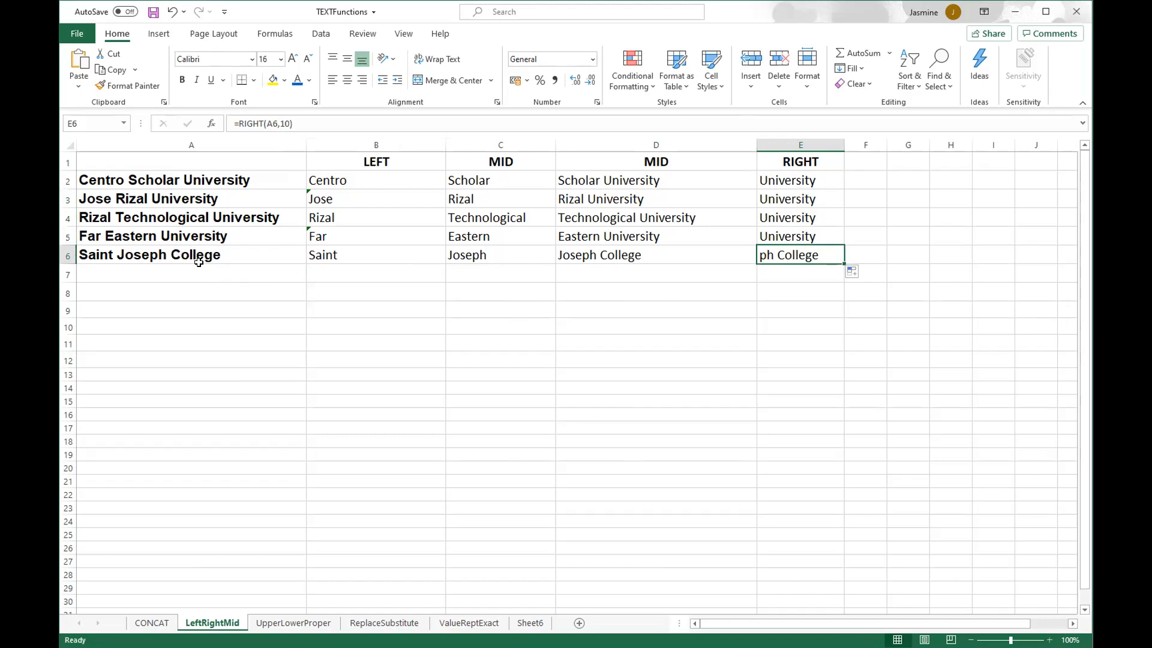
pyautogui.doubleClick(804, 254)
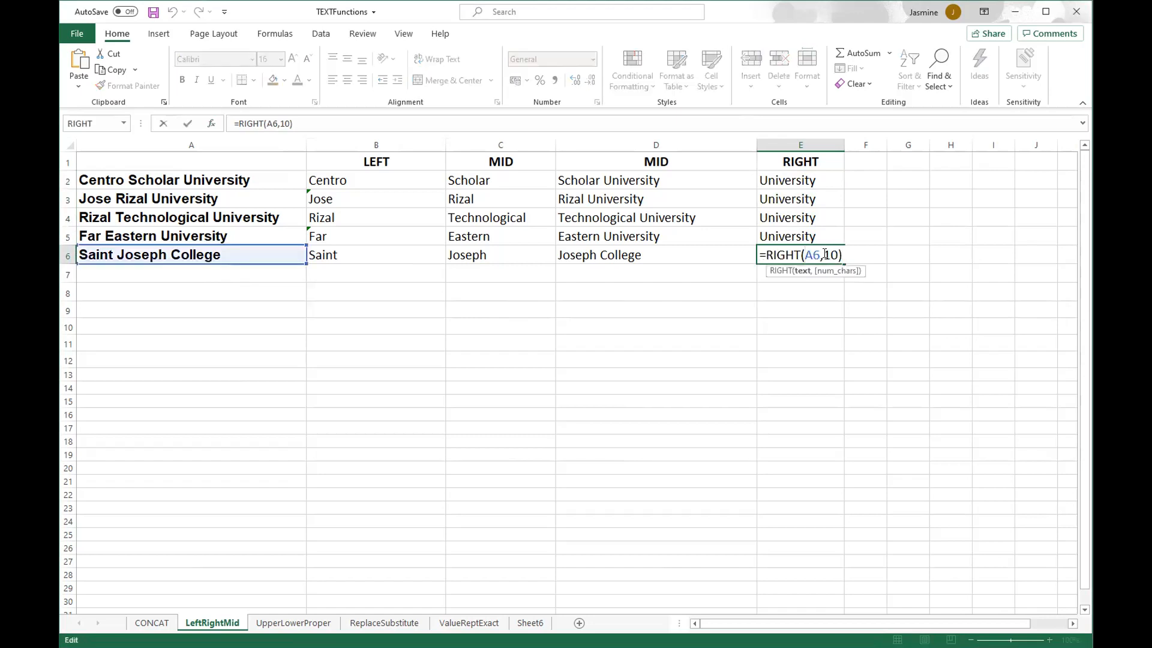
pyautogui.moveTo(827, 257); pyautogui.dragTo(837, 256)
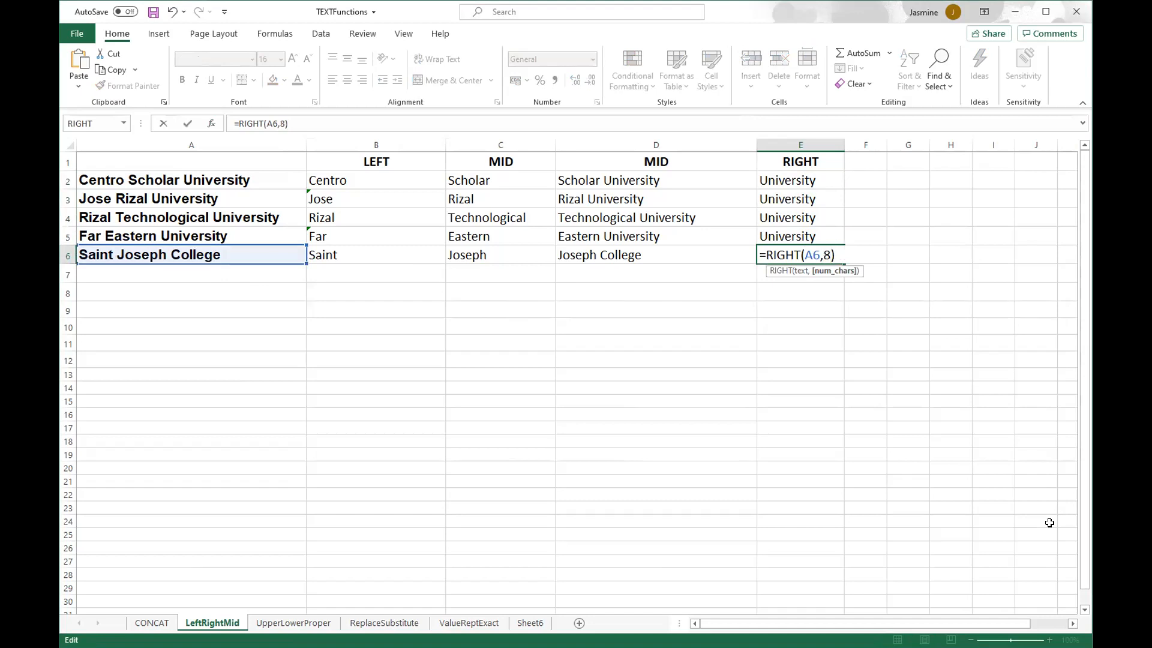
pyautogui.press('Return')
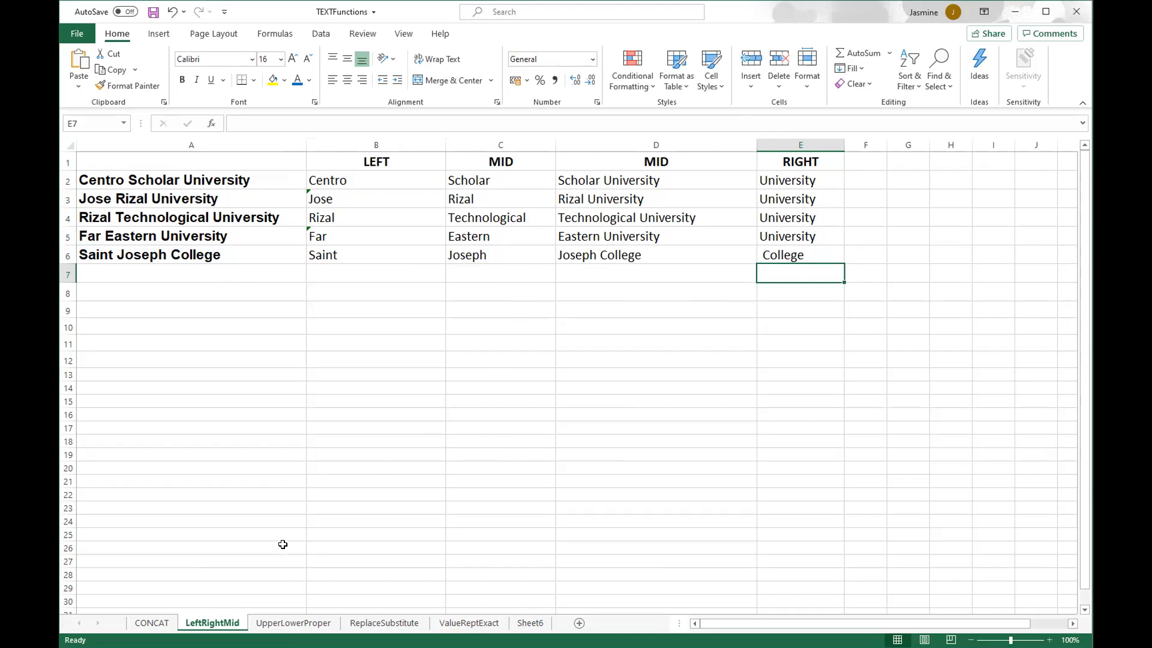
# On the UpperLowerProper sheet, insert the UPPER text function into cell B2 under the UPPER heading.
pyautogui.click(286, 623)
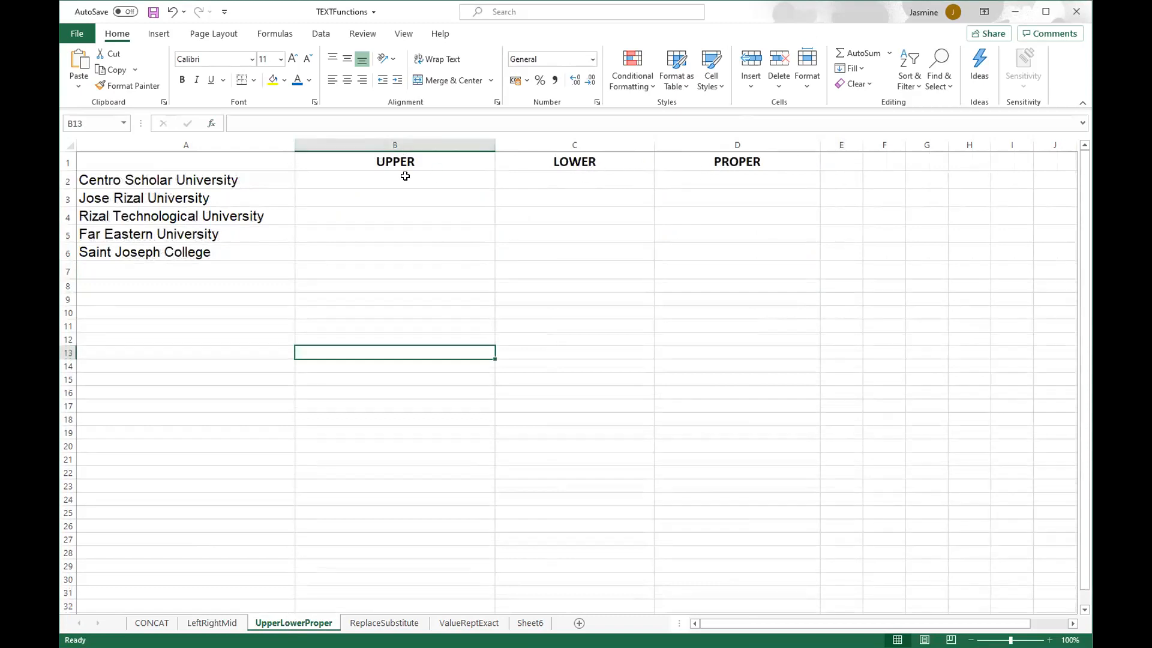
pyautogui.click(386, 177)
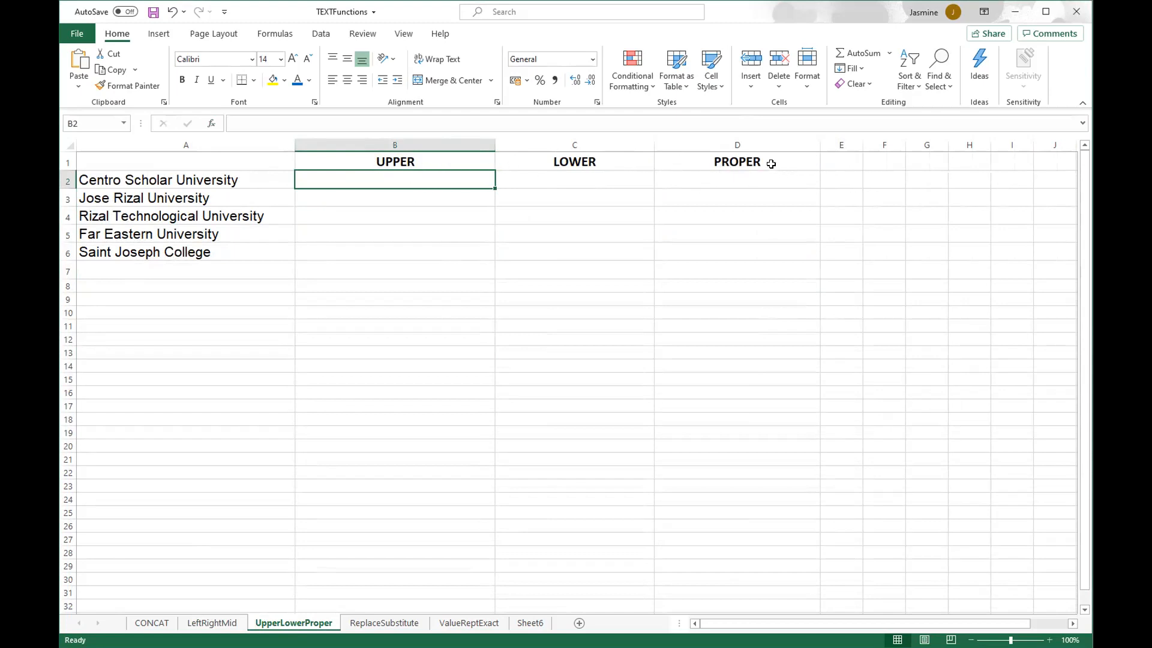
pyautogui.click(213, 125)
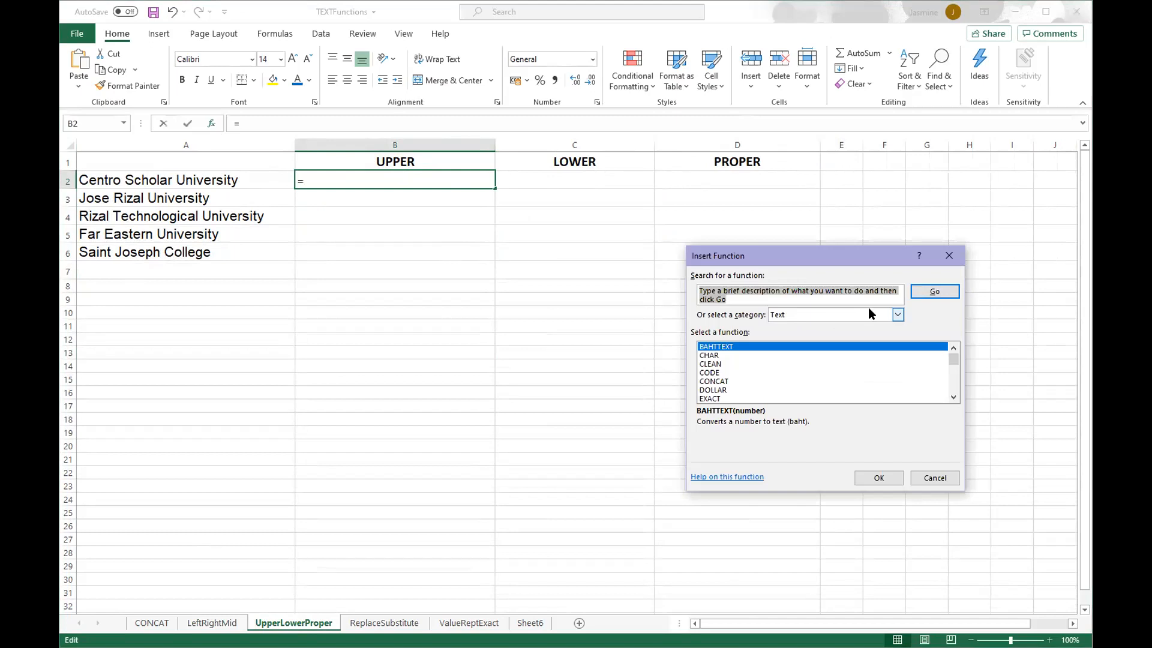
pyautogui.scroll(-2, 773, 383)
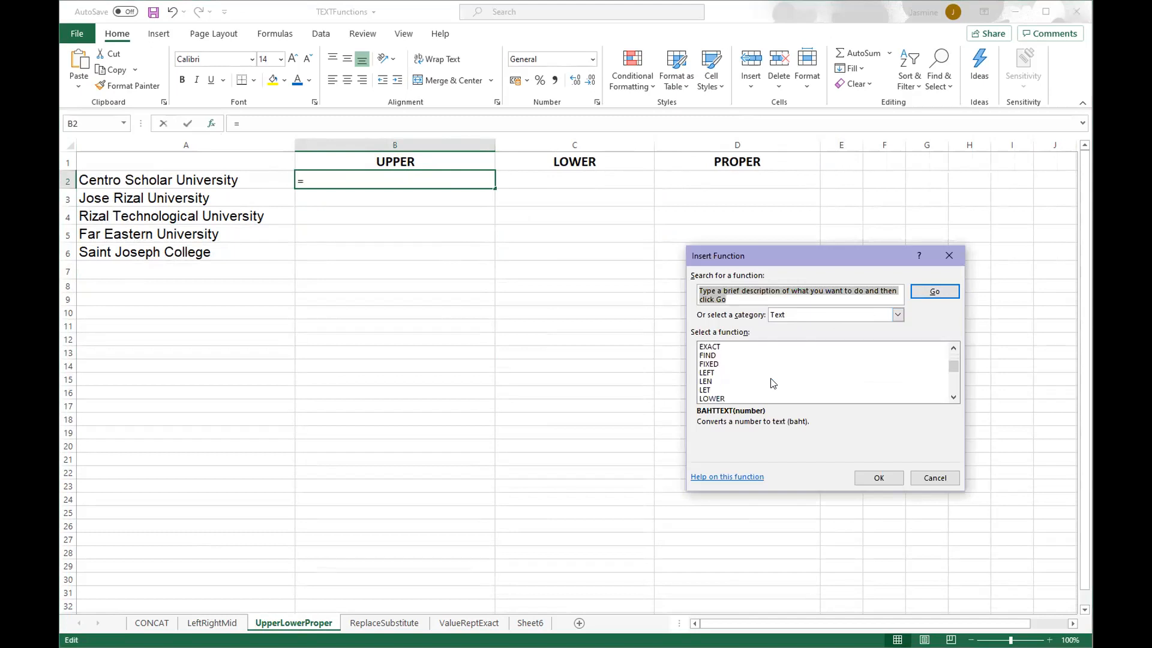
pyautogui.scroll(-3, 773, 383)
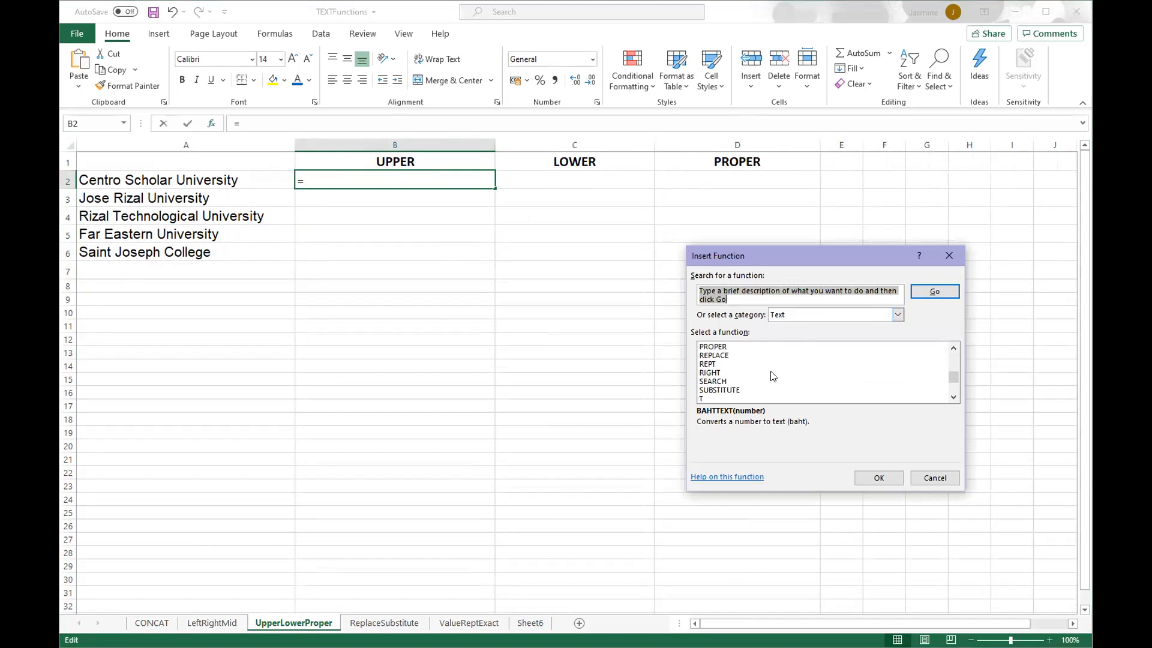
pyautogui.scroll(1, 773, 375)
pyautogui.scroll(-4, 774, 375)
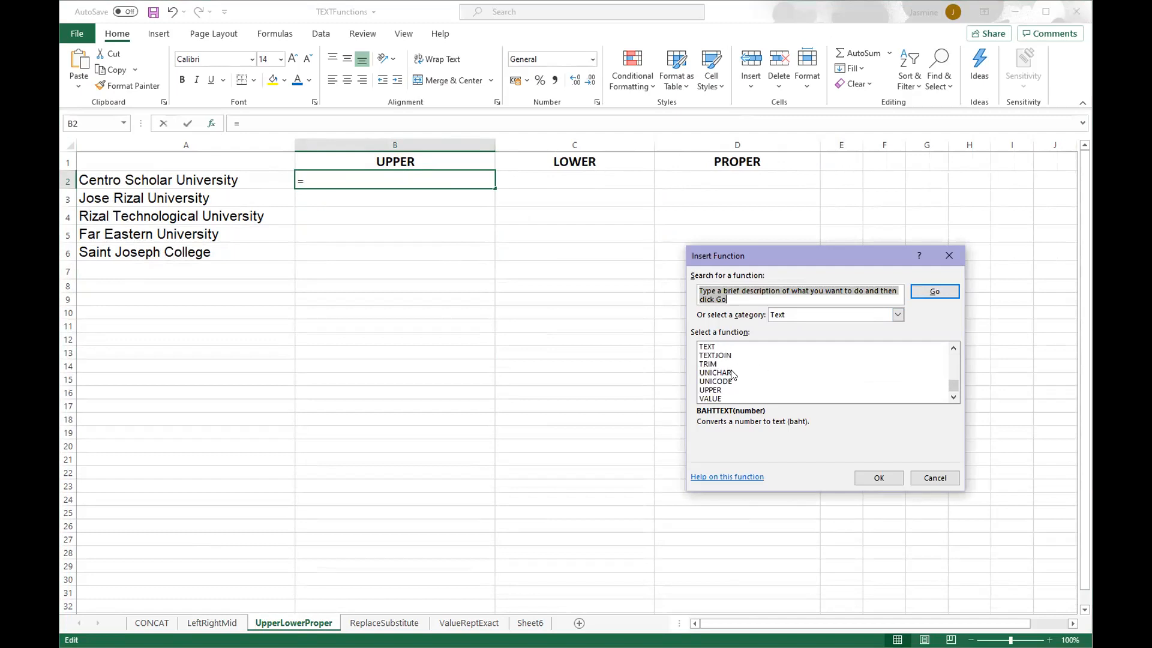
pyautogui.click(713, 390)
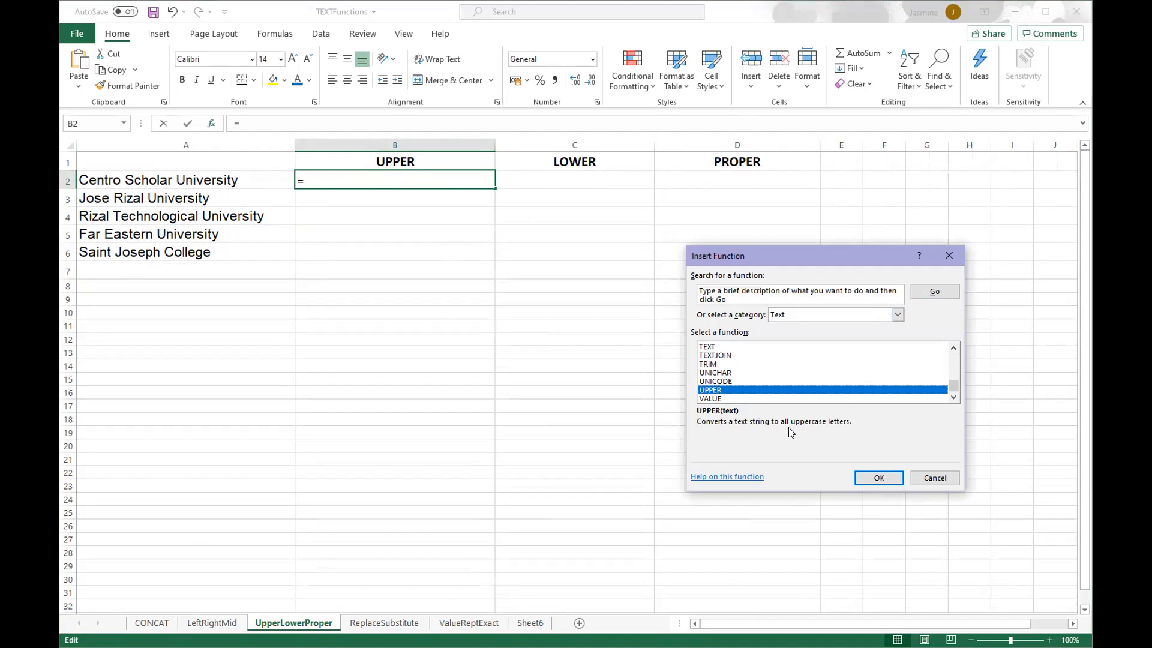
pyautogui.click(871, 483)
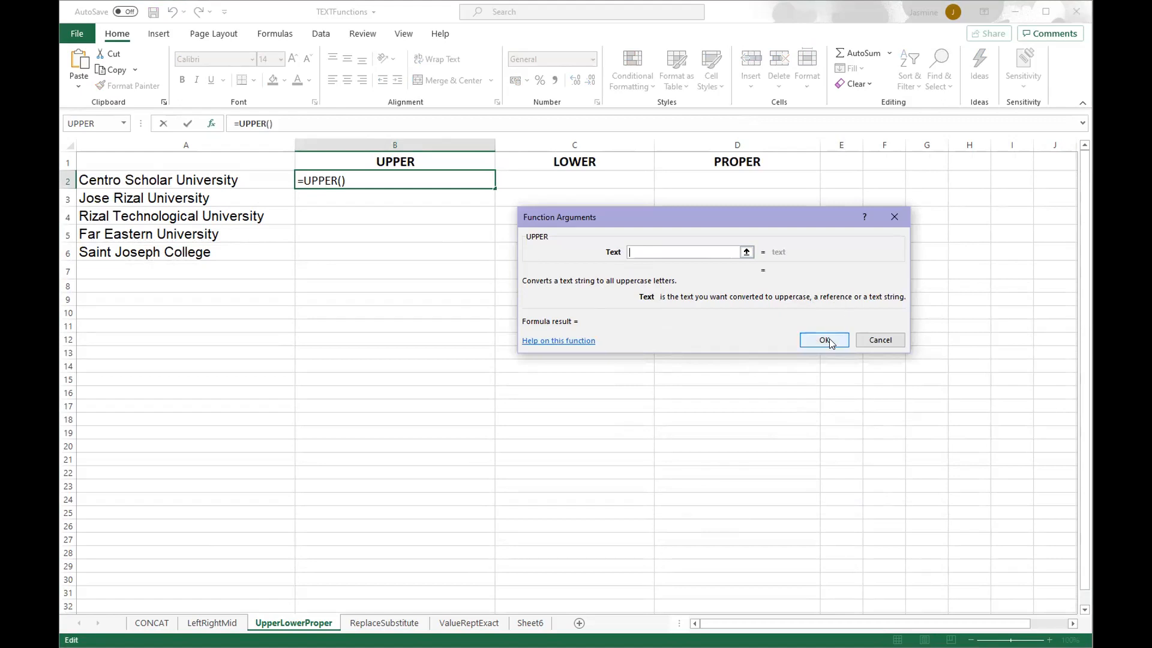
# Use cell A2 as the UPPER function's text argument and fill the B2 formula down through B6.
pyautogui.click(746, 252)
pyautogui.click(128, 180)
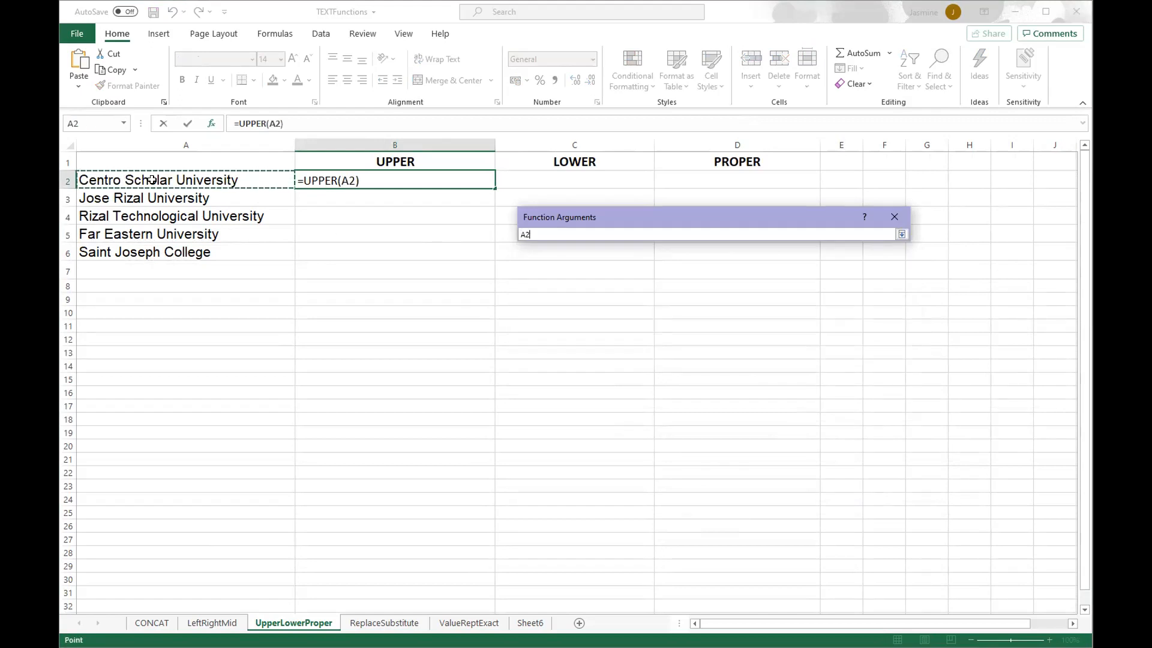
pyautogui.click(901, 234)
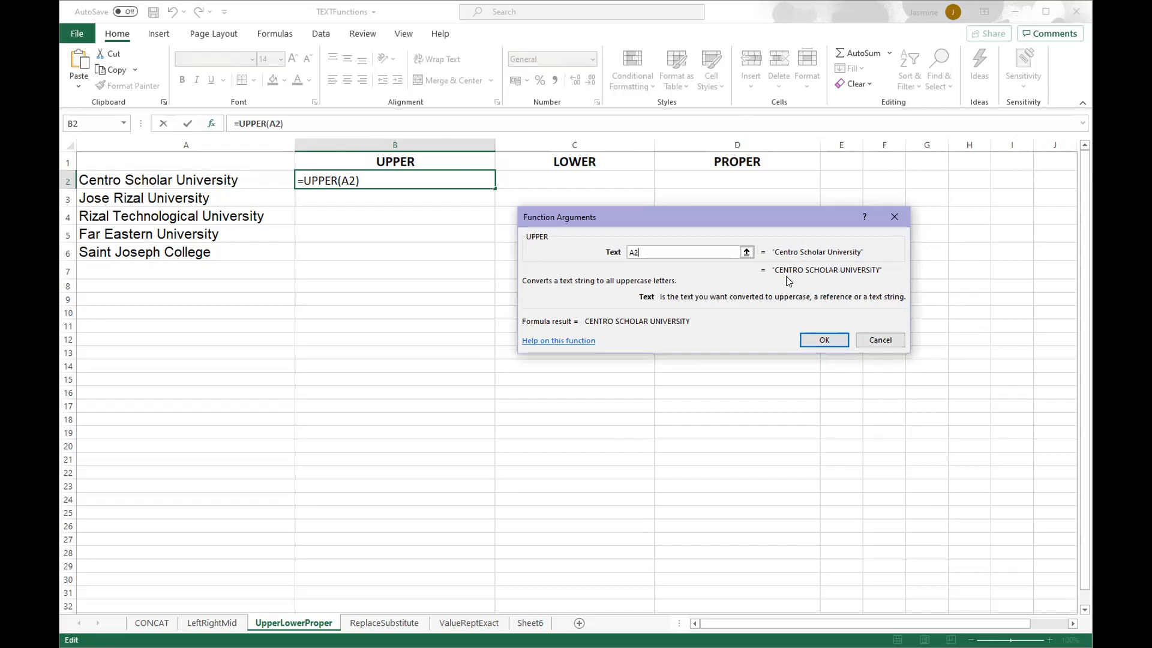
pyautogui.click(820, 340)
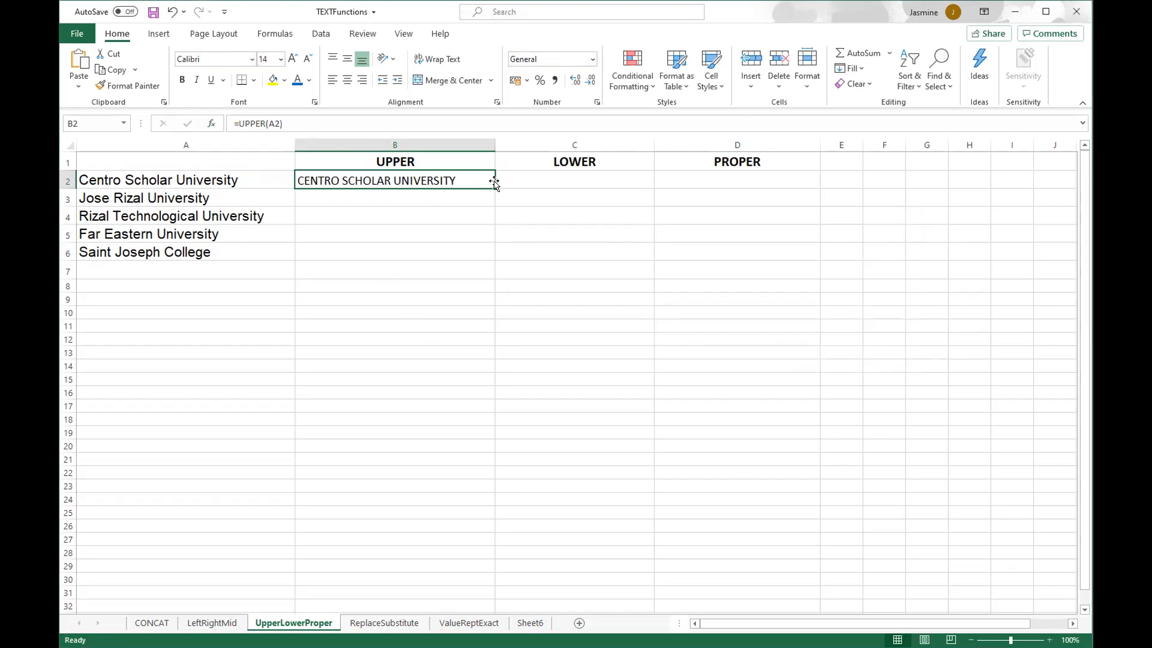
pyautogui.moveTo(494, 187); pyautogui.dragTo(490, 262)
pyautogui.click(478, 311)
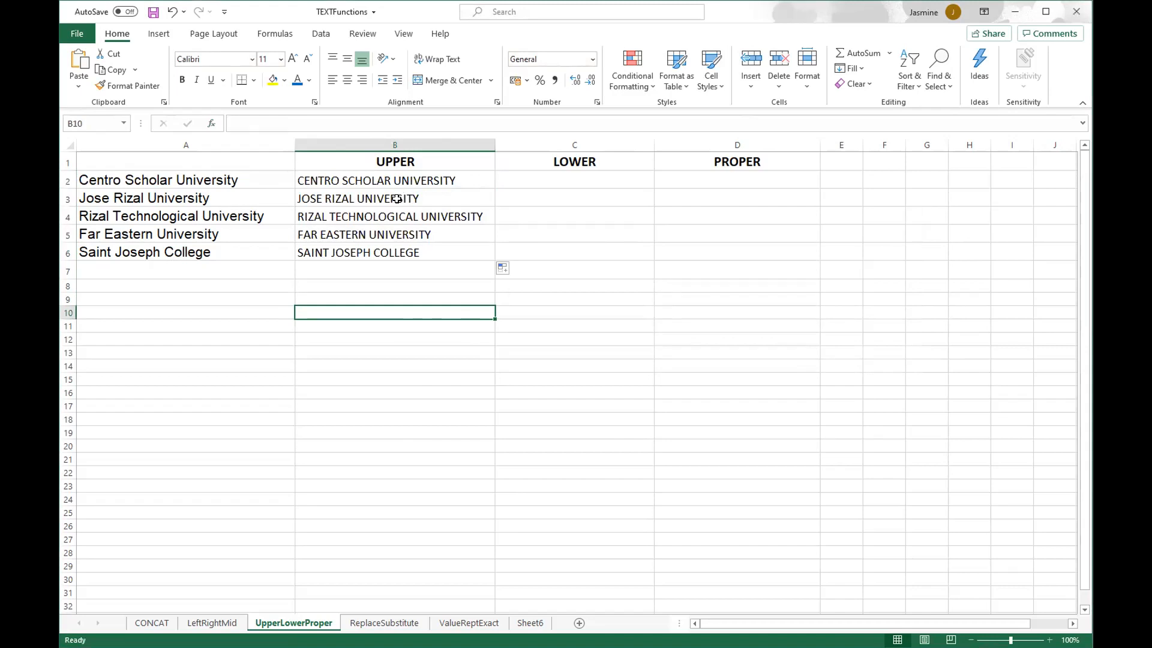
# Insert the LOWER text function into cell C2 under the LOWER heading.
pyautogui.click(559, 181)
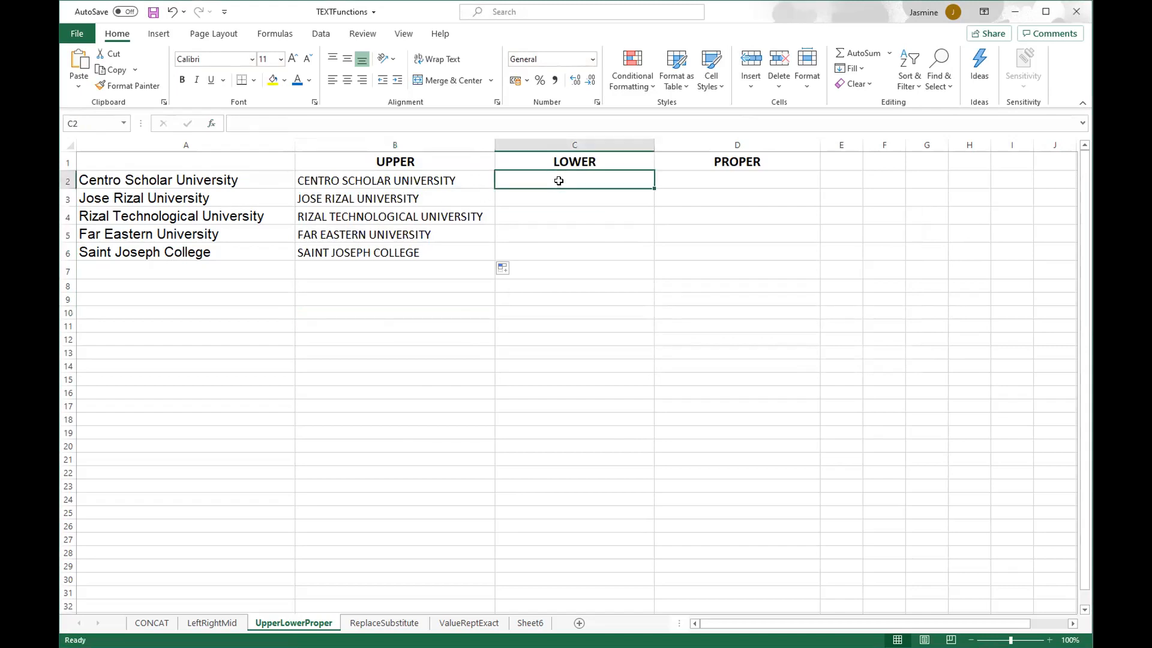
pyautogui.click(212, 124)
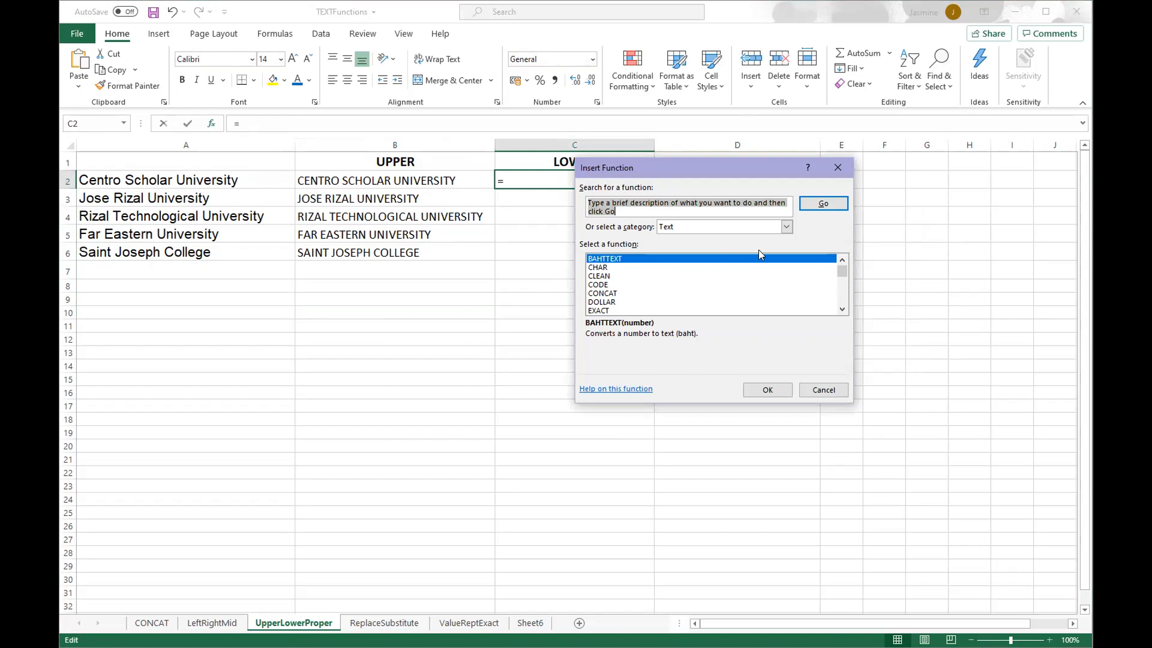
pyautogui.scroll(-2, 669, 278)
pyautogui.click(599, 310)
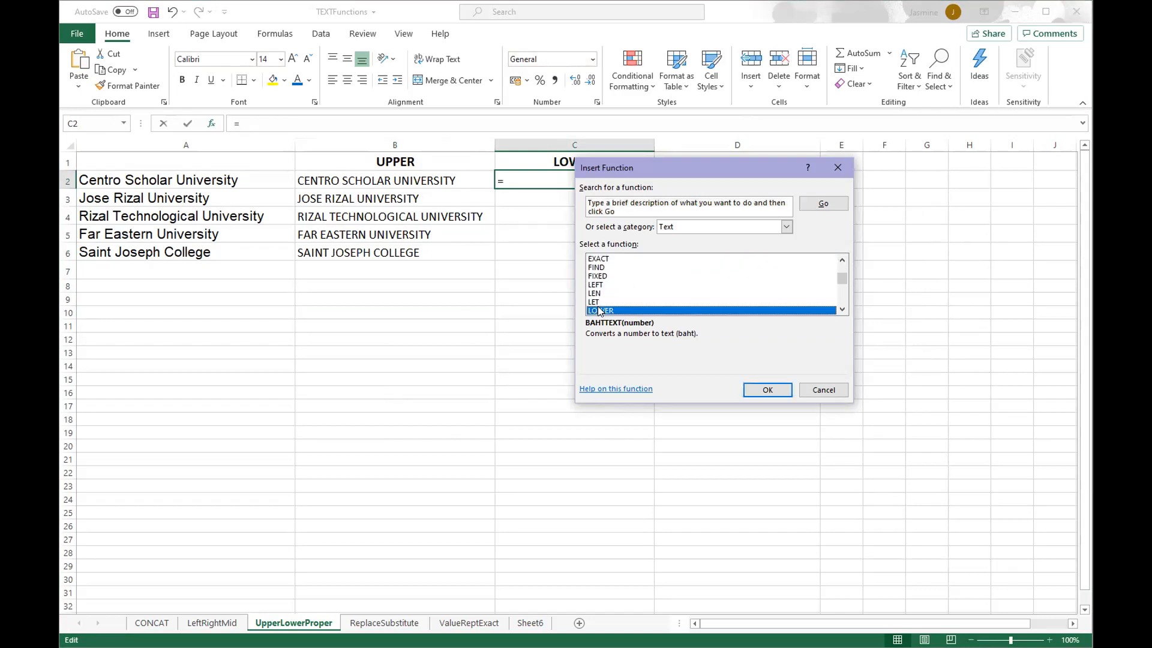
pyautogui.click(767, 391)
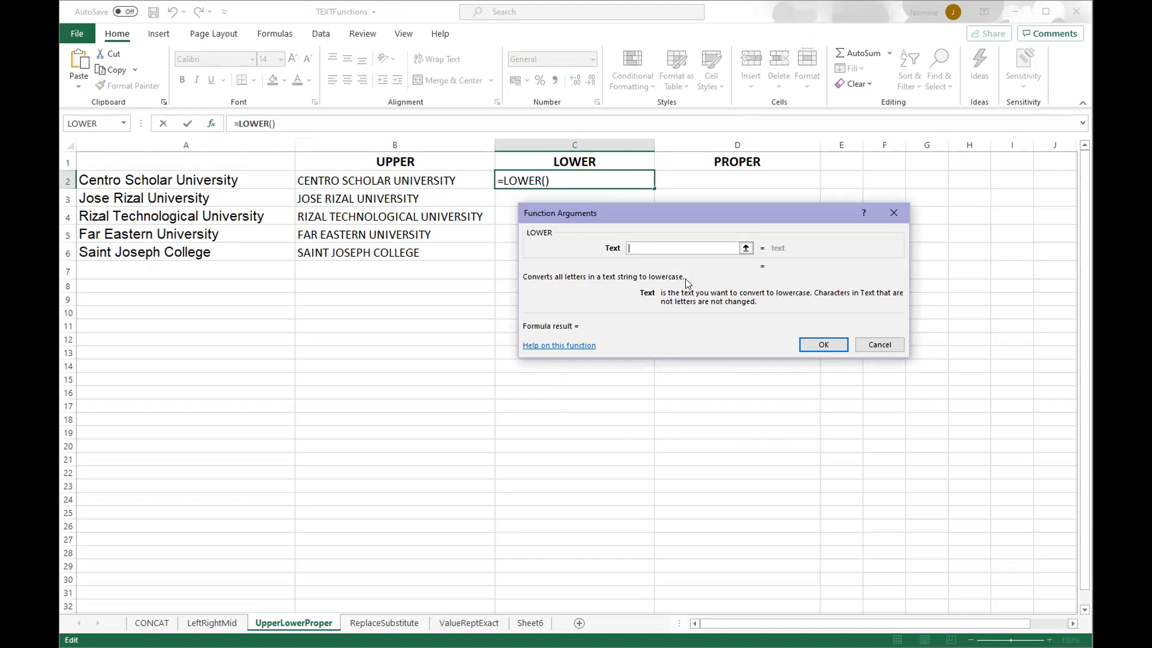
# Use cell A2 as the LOWER function's text argument and fill the C2 formula down through C6.
pyautogui.click(747, 249)
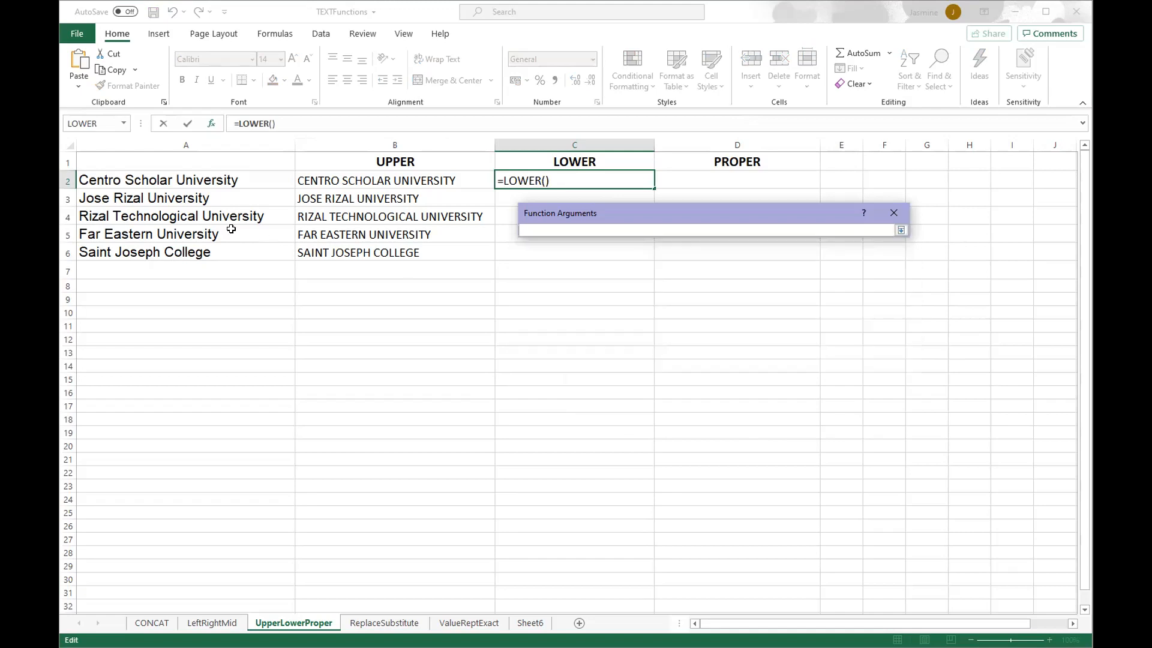
pyautogui.click(164, 178)
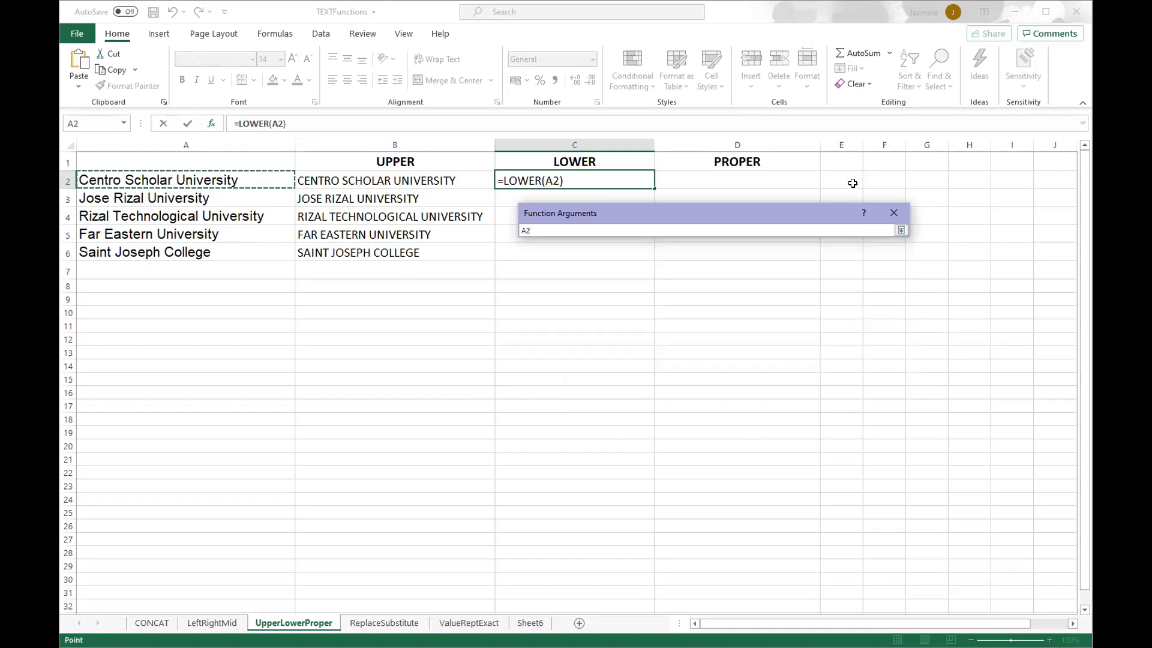
pyautogui.click(901, 231)
pyautogui.click(823, 345)
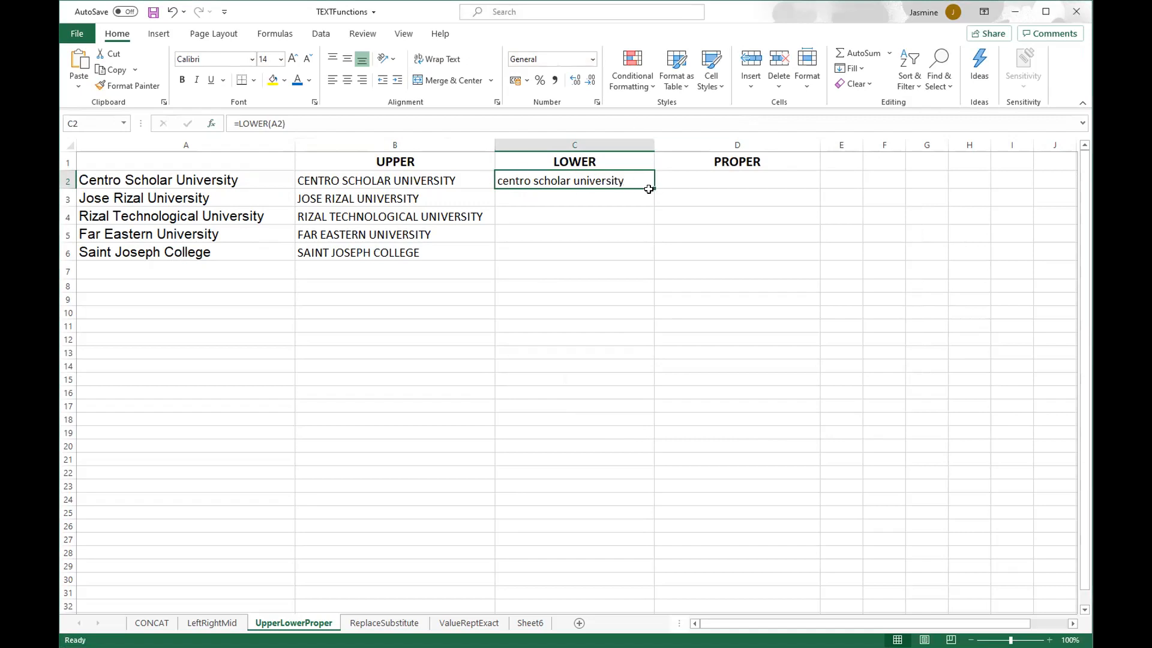
pyautogui.moveTo(652, 186); pyautogui.dragTo(649, 253)
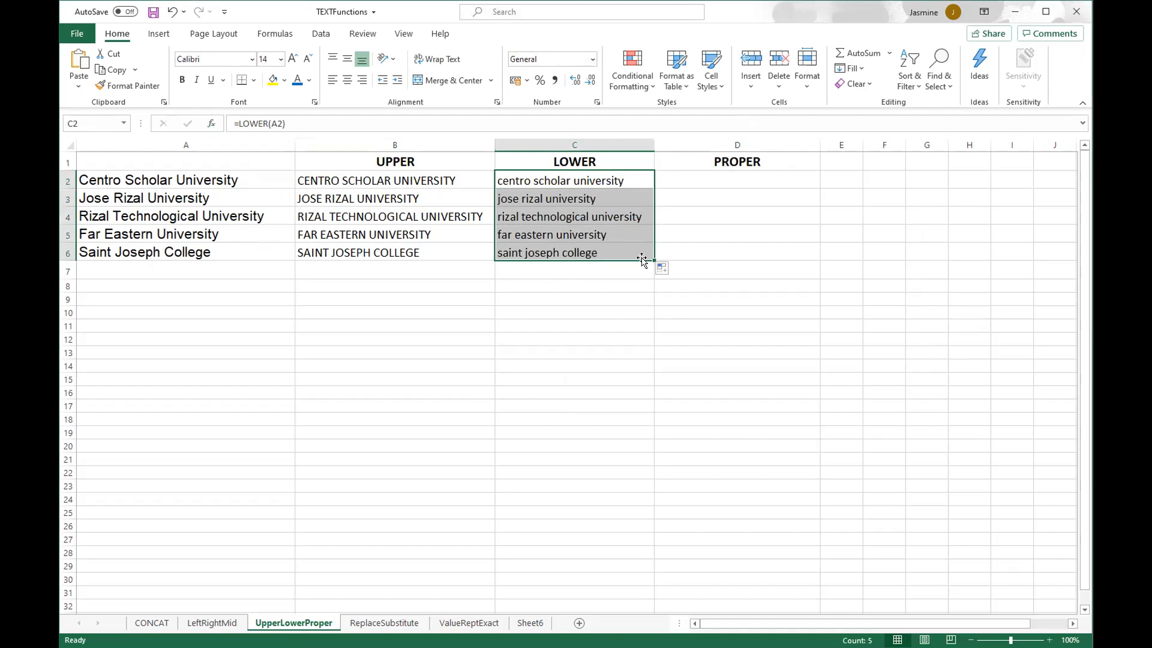
pyautogui.click(702, 256)
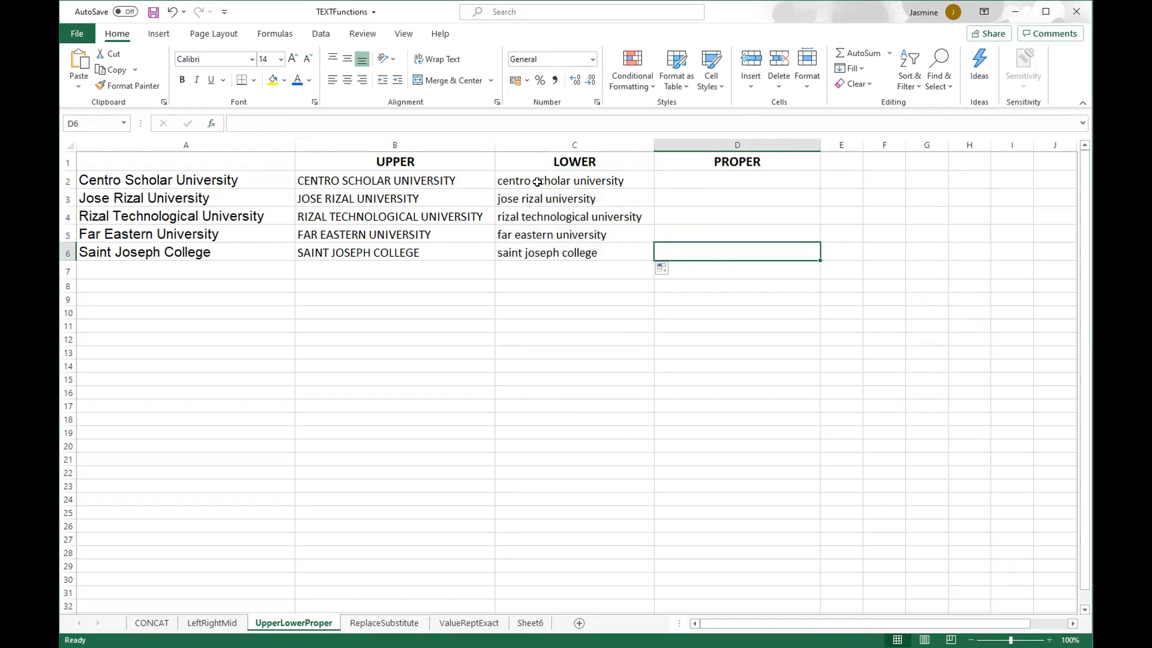
# Insert the PROPER text function into cell D2 under the PROPER heading.
pyautogui.click(705, 178)
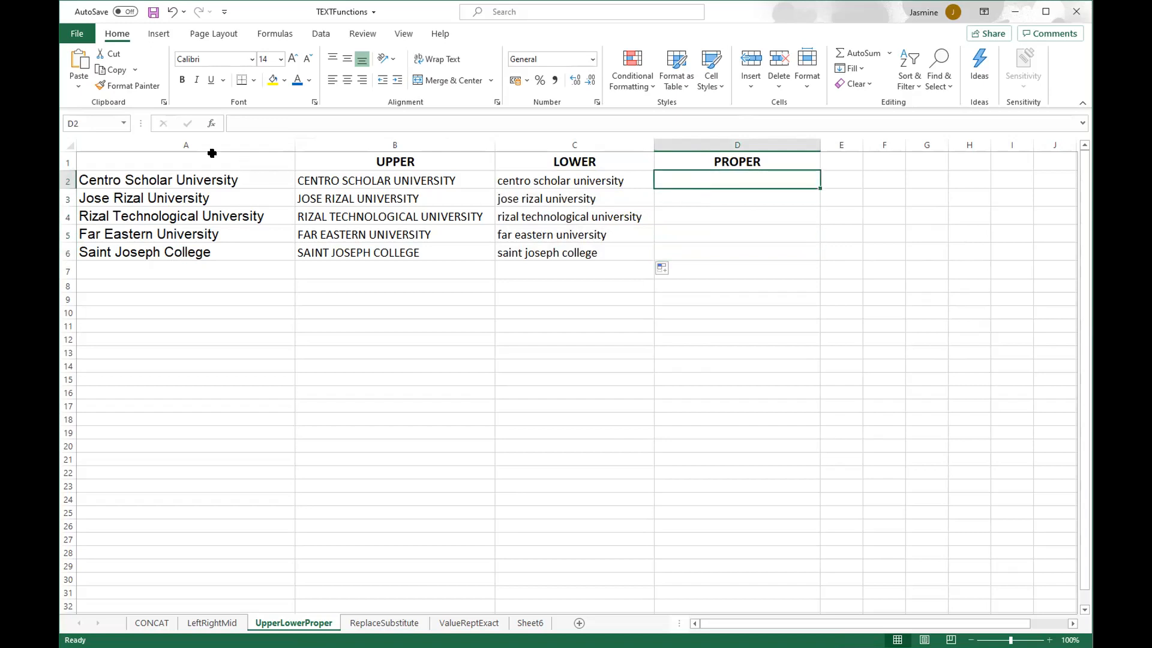
pyautogui.click(212, 124)
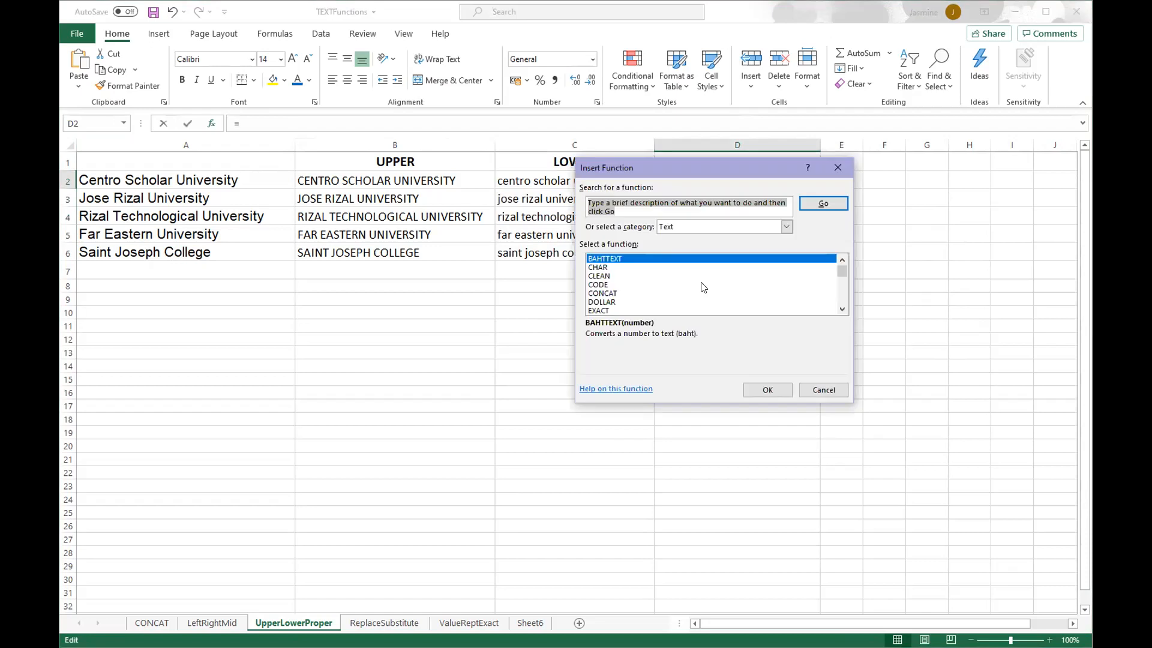
pyautogui.scroll(-3, 636, 288)
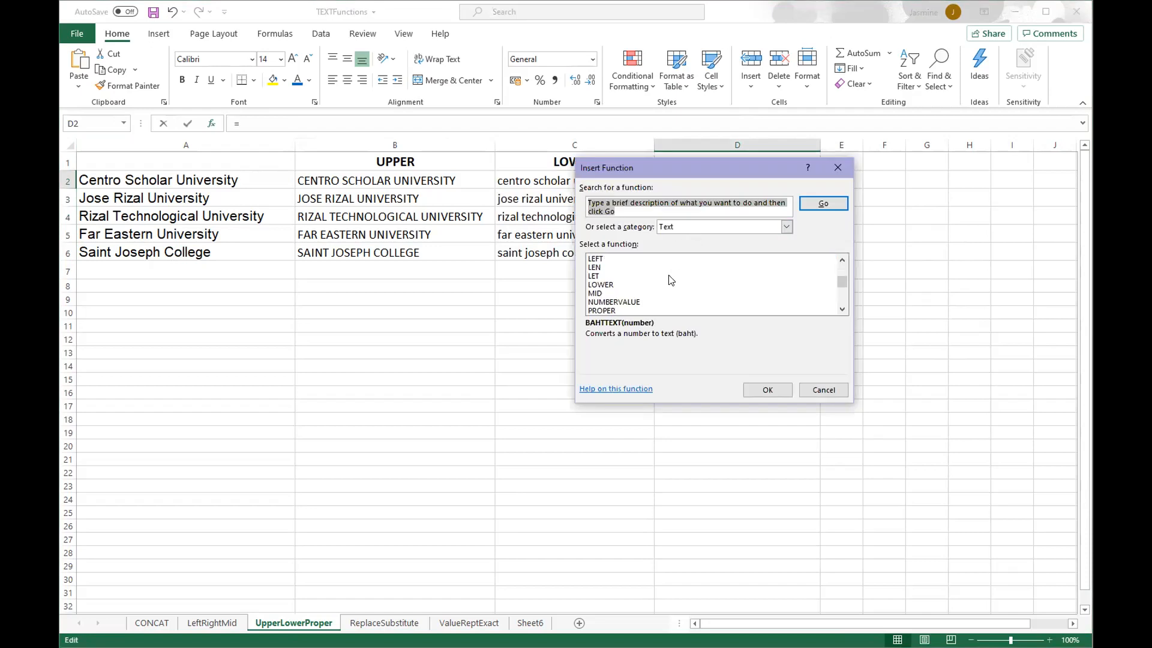
pyautogui.click(607, 303)
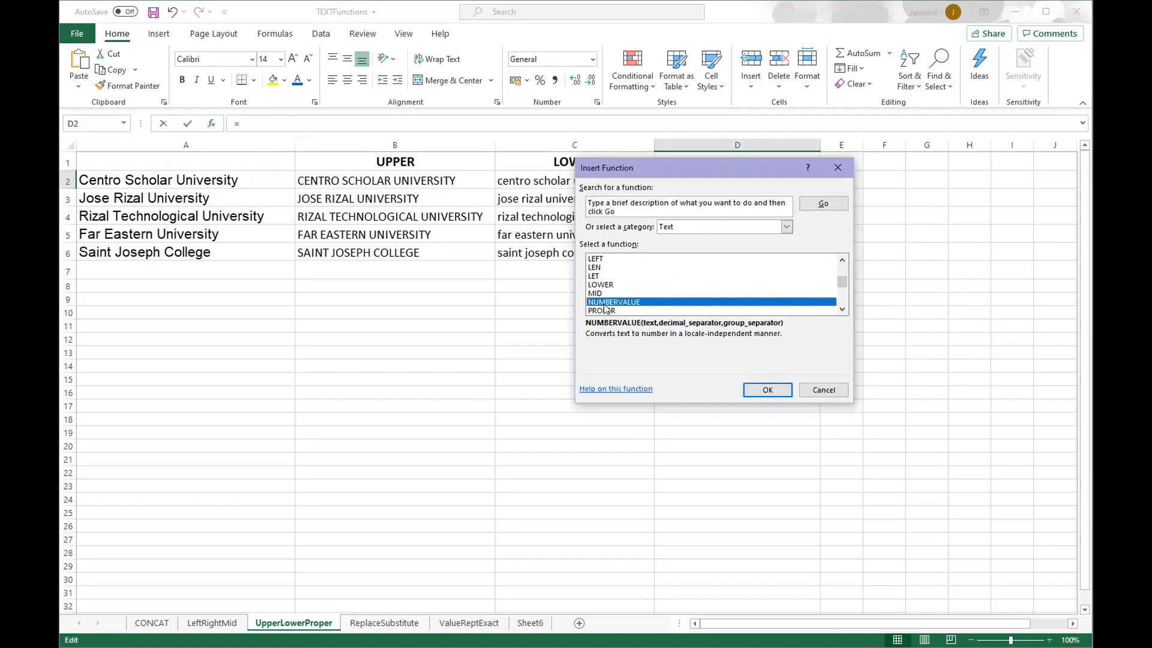
pyautogui.click(608, 312)
pyautogui.click(767, 390)
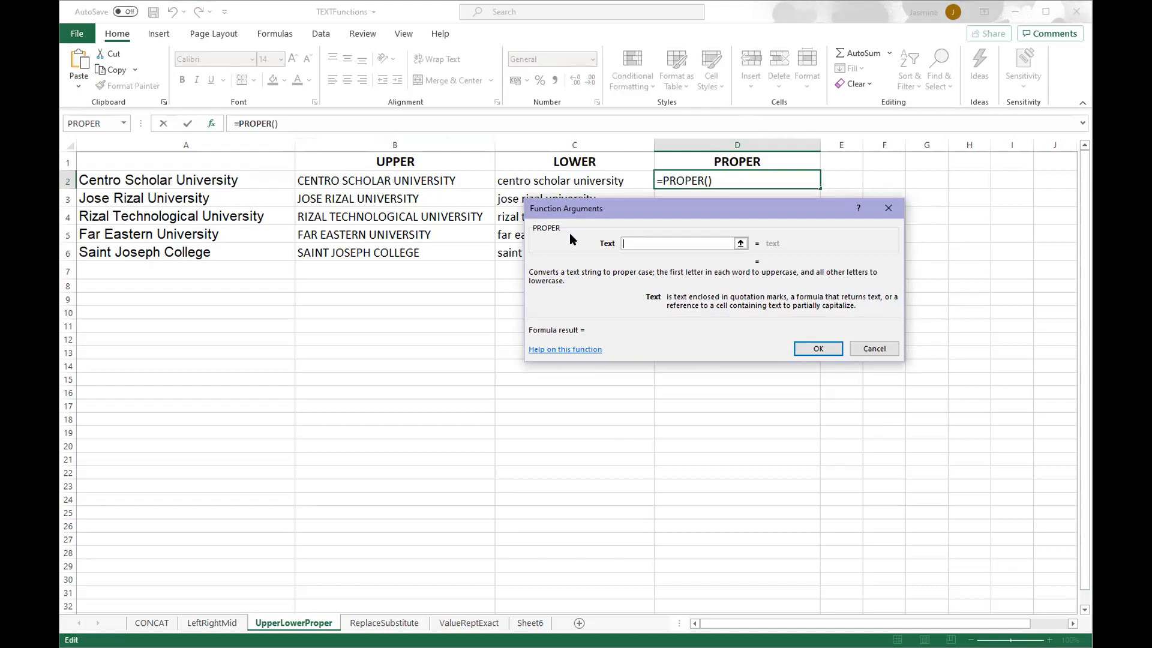
# Use the uppercase name in B2 as the PROPER function's text argument and fill the D2 formula down through D6.
pyautogui.click(741, 243)
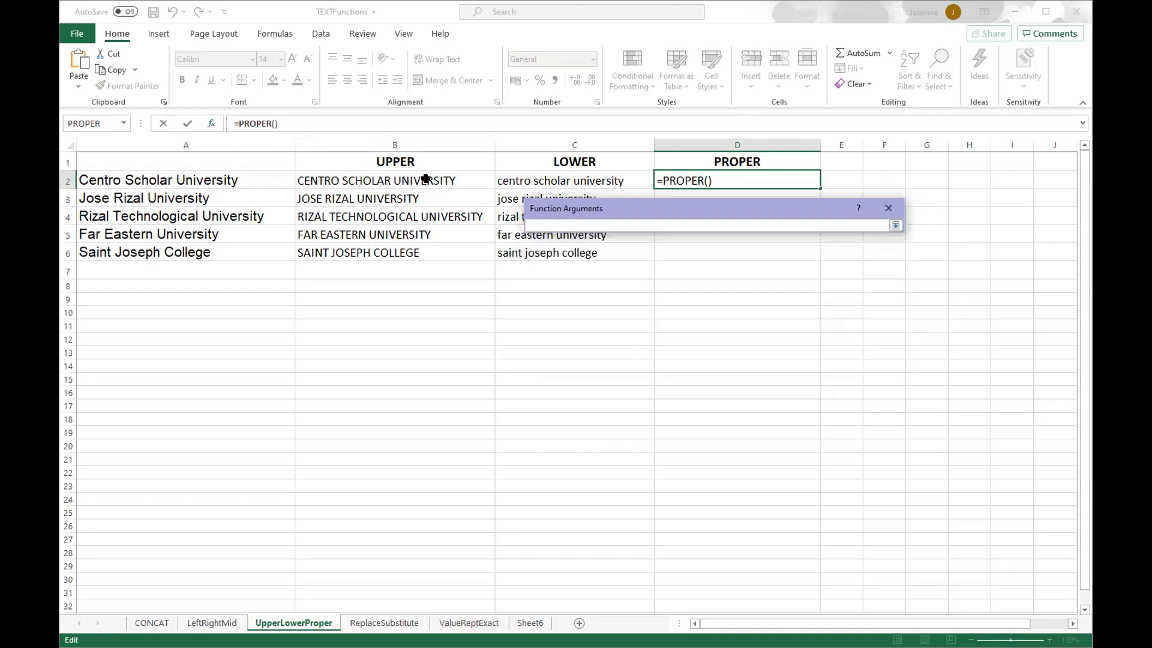
pyautogui.click(421, 180)
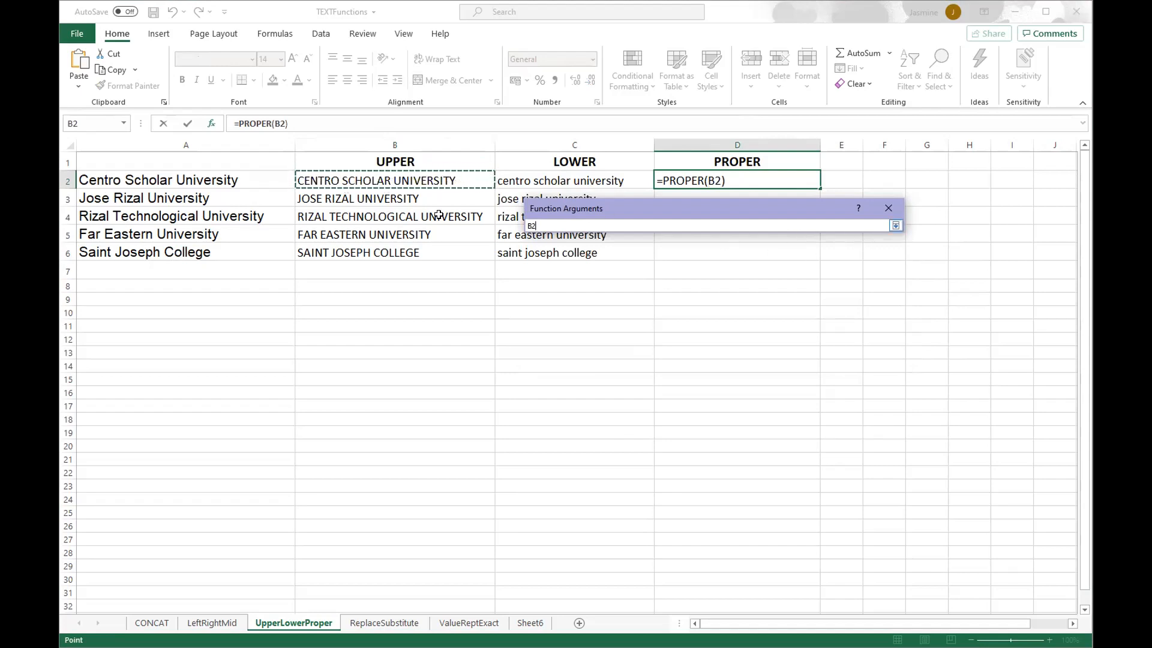
pyautogui.click(894, 225)
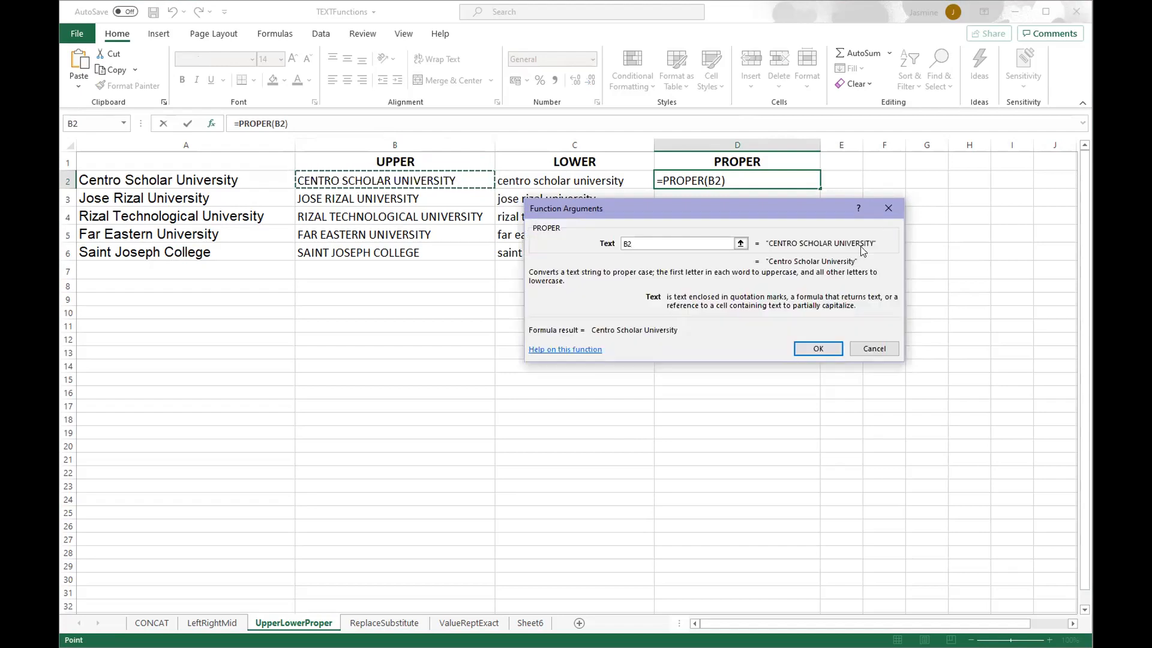
pyautogui.click(820, 354)
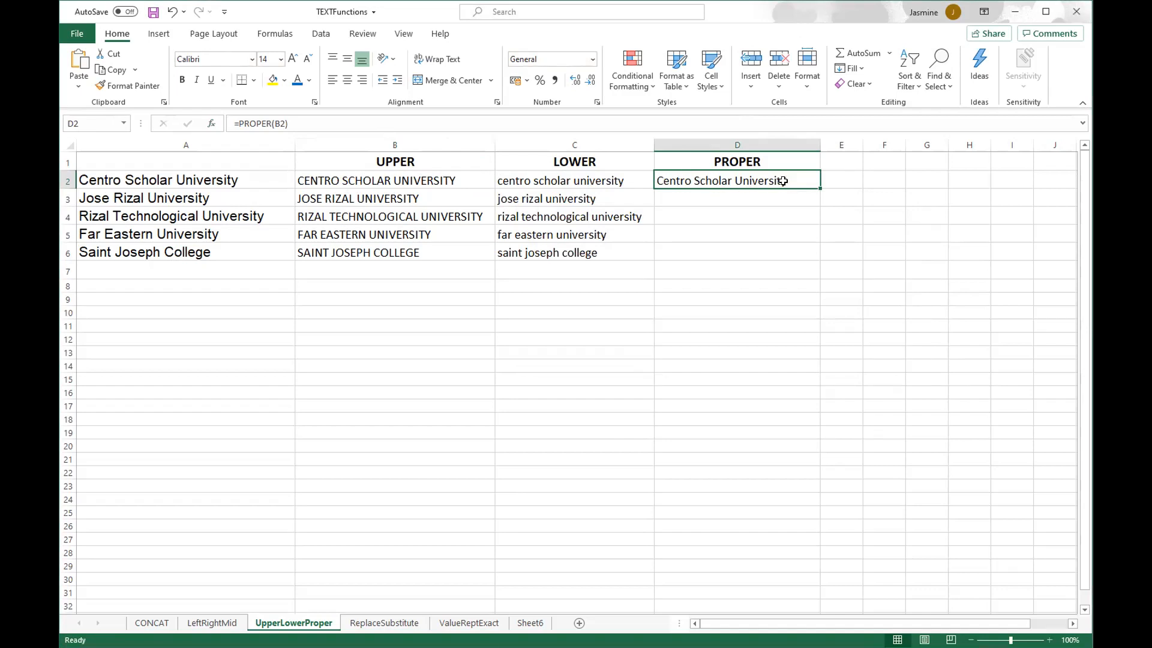
pyautogui.moveTo(817, 189); pyautogui.dragTo(804, 264)
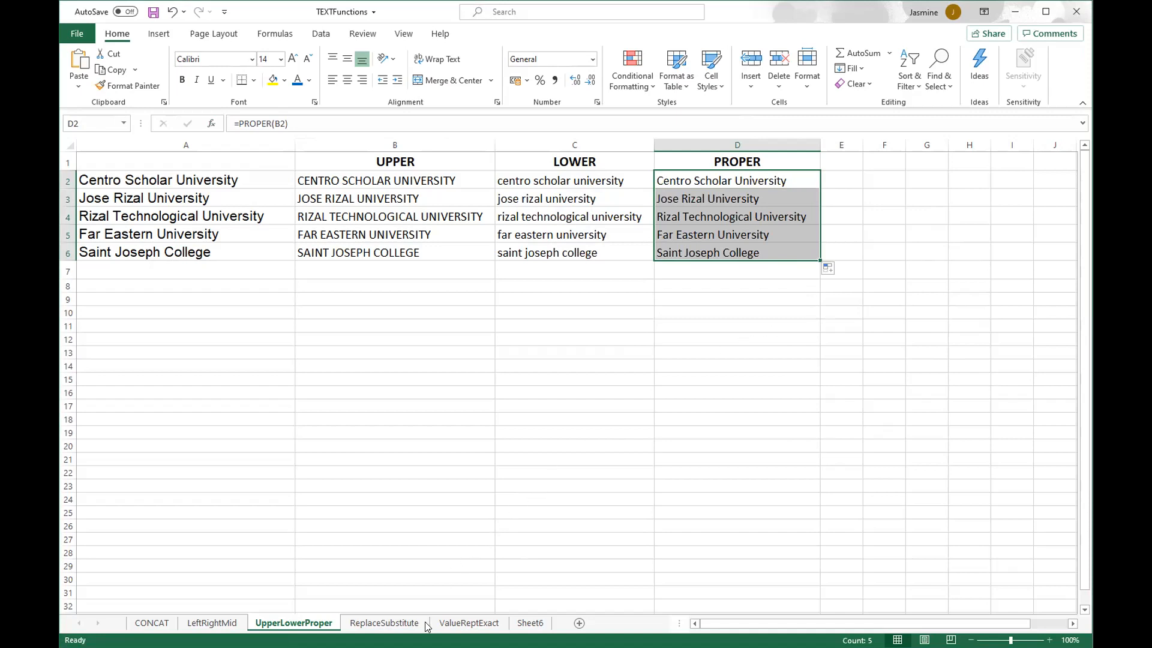
# On the ReplaceSubstitute sheet, insert the REPLACE text function into cell B2 under the REPLACE heading.
pyautogui.click(385, 623)
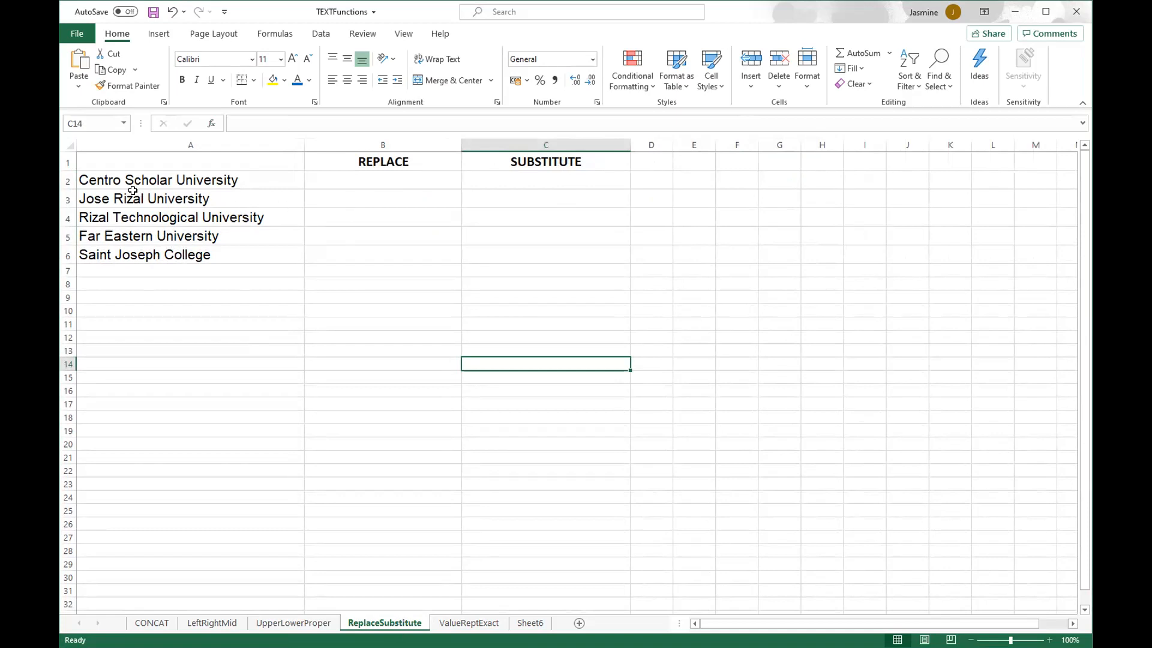
pyautogui.click(356, 181)
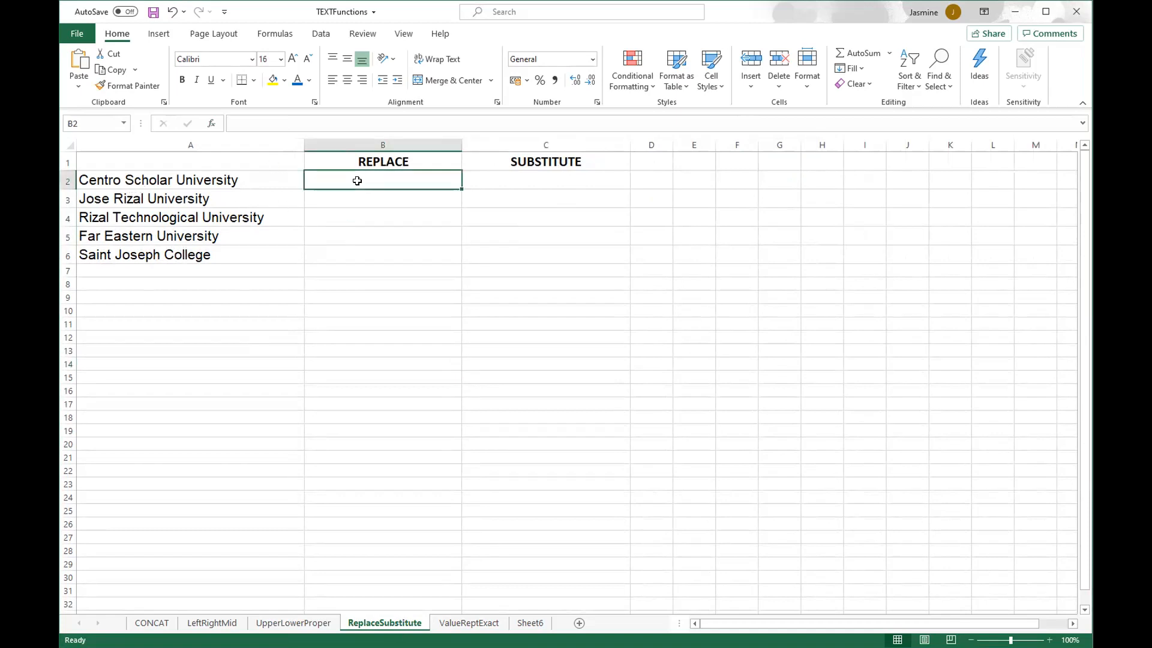
pyautogui.click(212, 126)
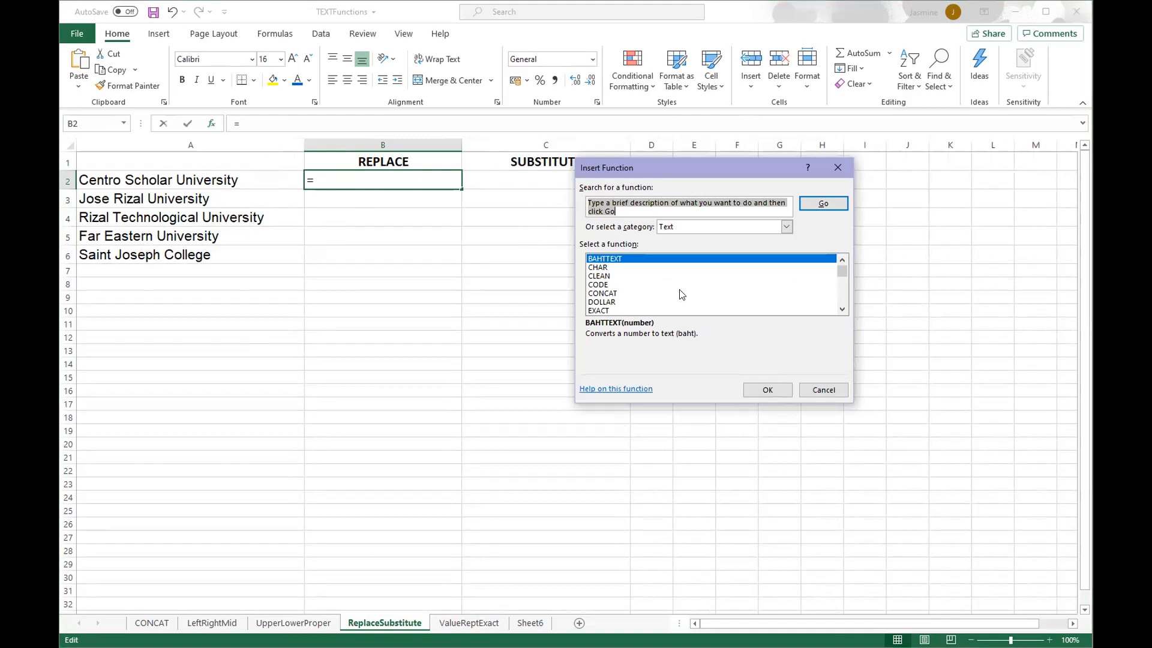
pyautogui.scroll(-3, 682, 294)
pyautogui.scroll(-3, 681, 294)
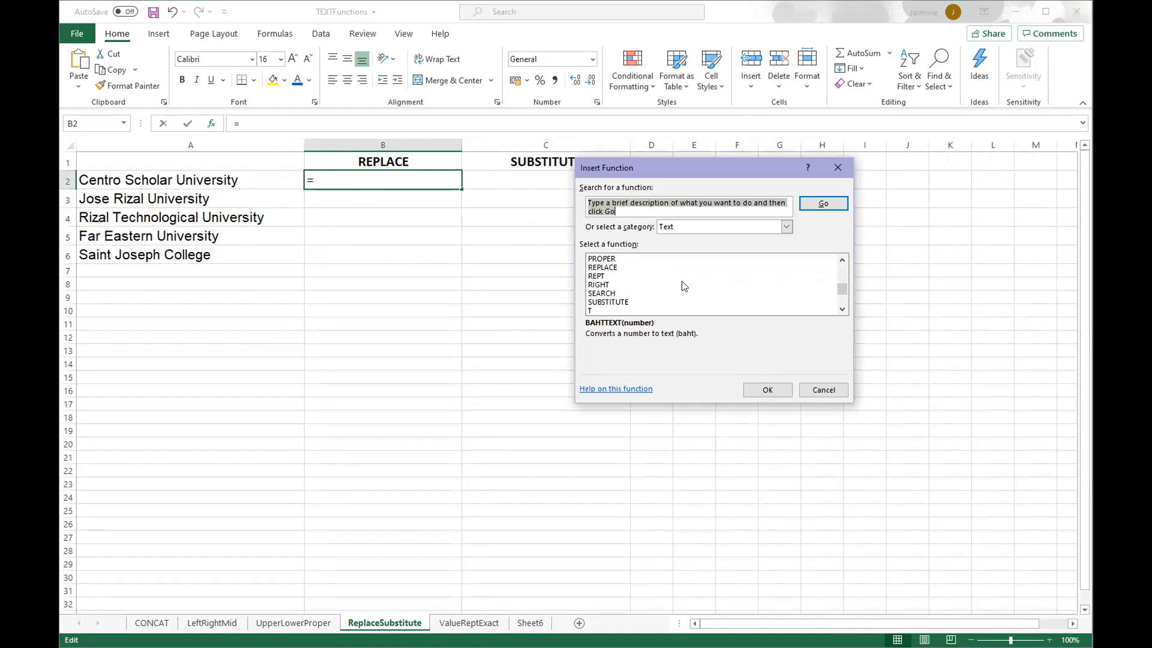
pyautogui.click(613, 268)
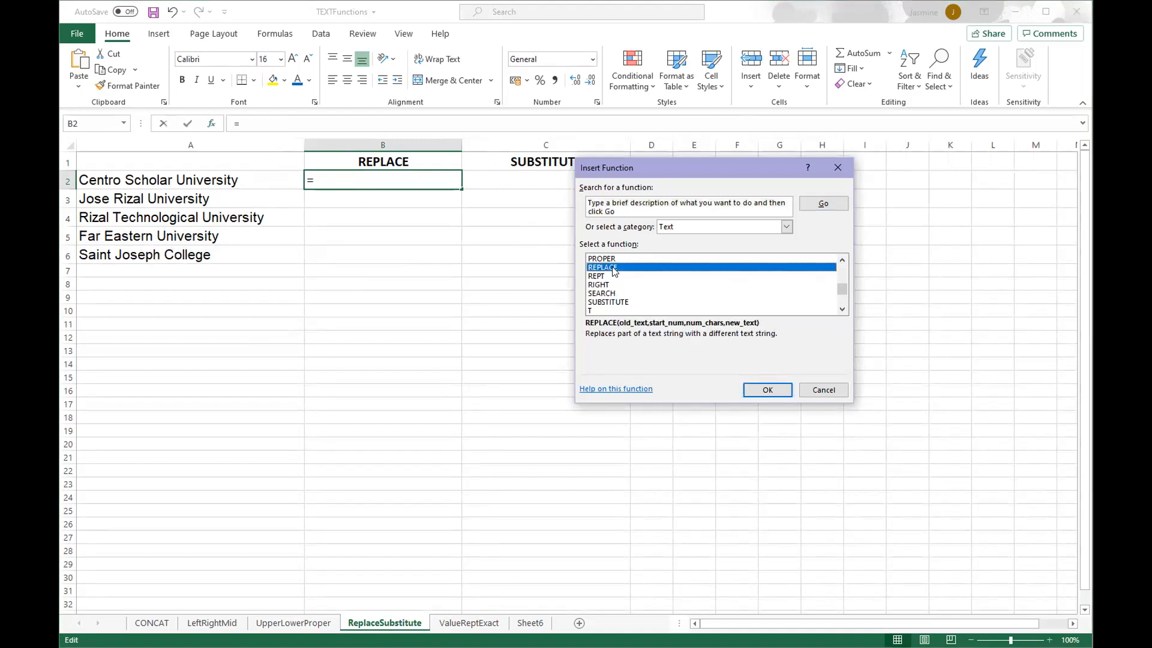
pyautogui.click(763, 391)
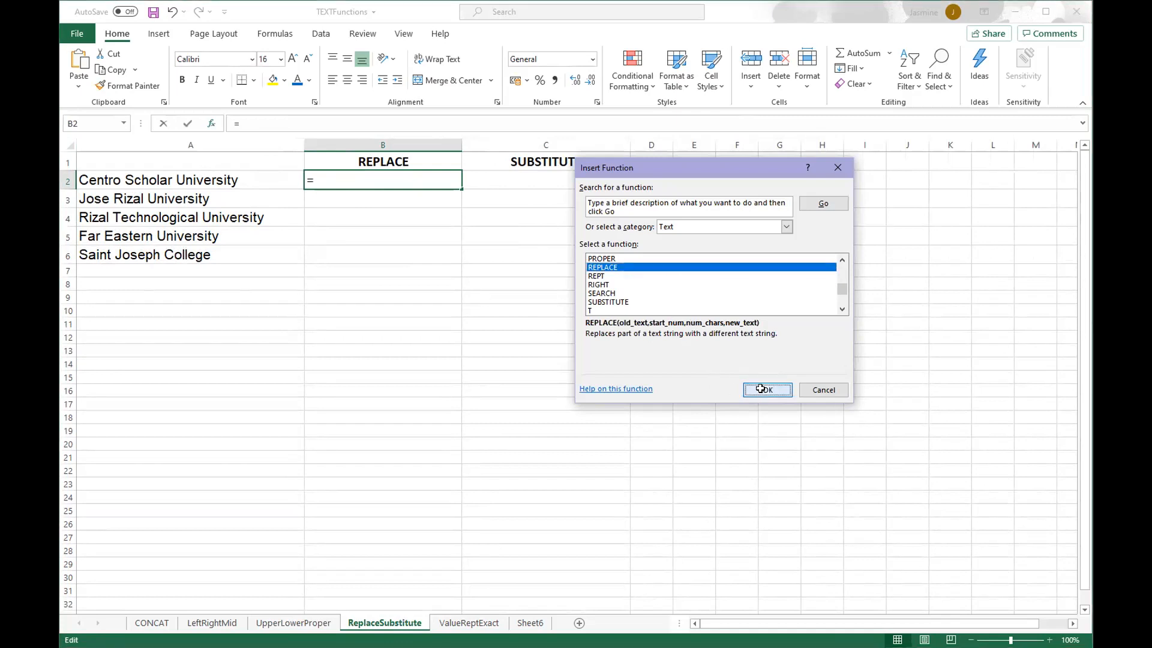
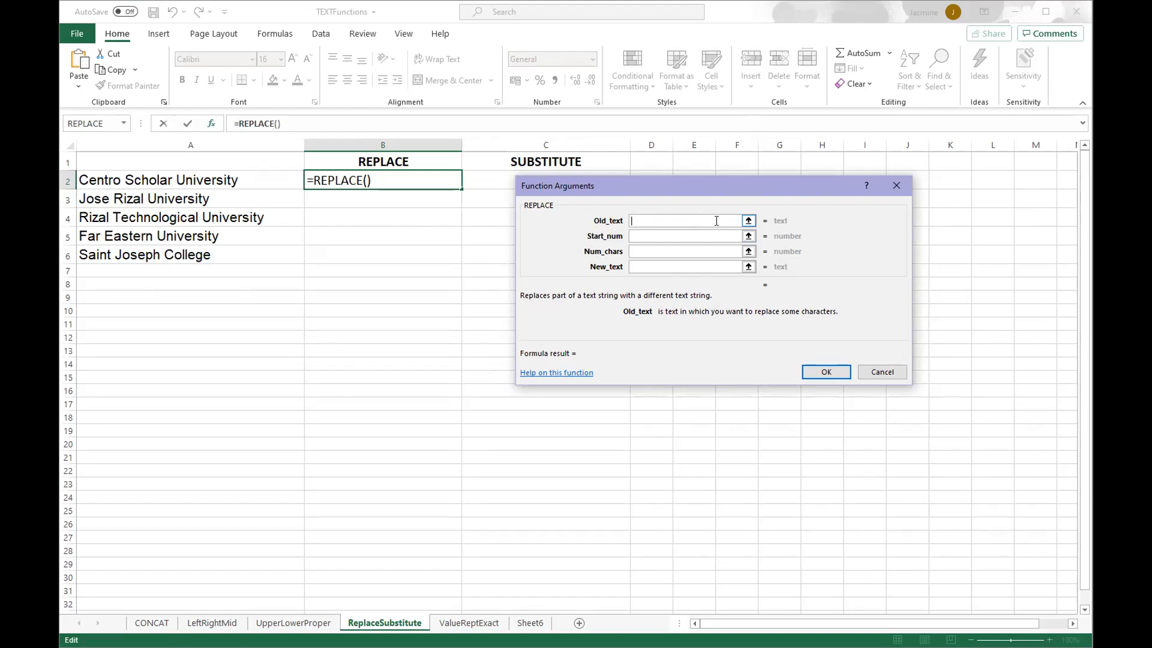
# Complete the REPLACE arguments with A2 as old text, start number 16, 10 characters and College as the new text.
pyautogui.click(748, 221)
pyautogui.click(177, 178)
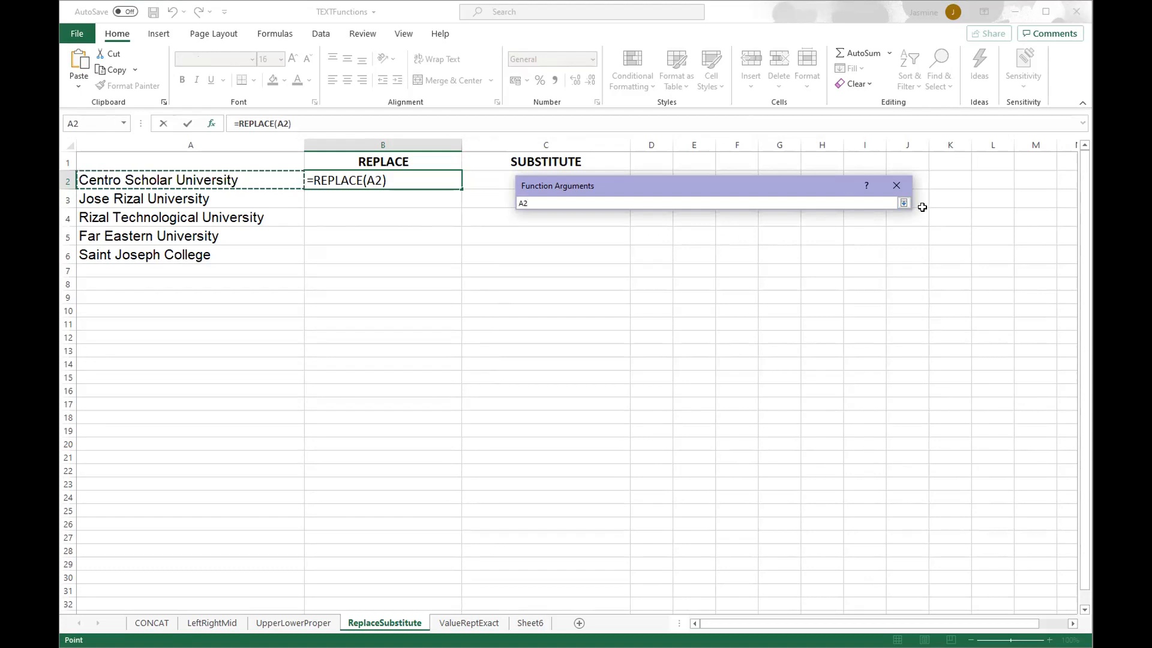
pyautogui.click(904, 204)
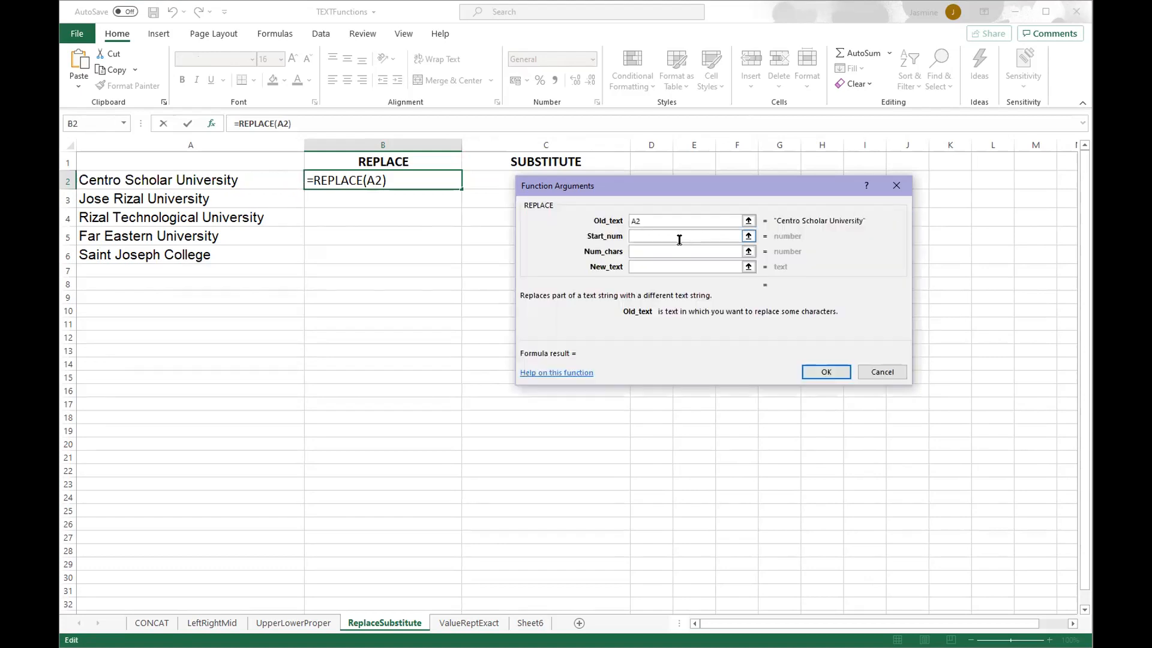
pyautogui.click(678, 236)
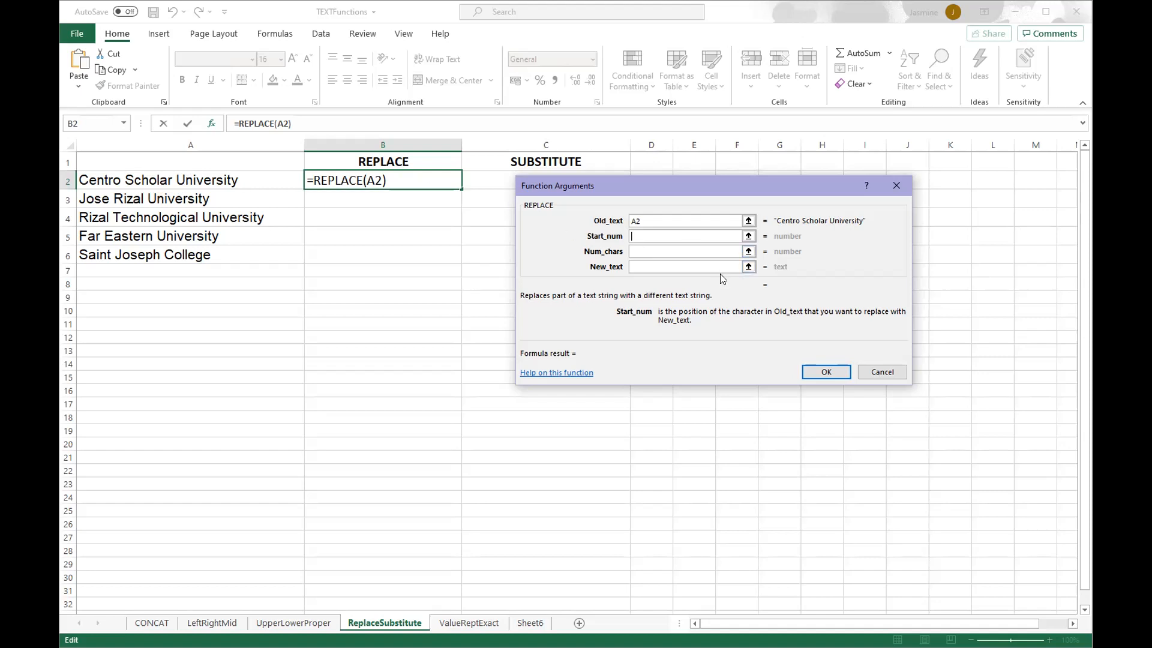
pyautogui.write('16')
pyautogui.click(646, 251)
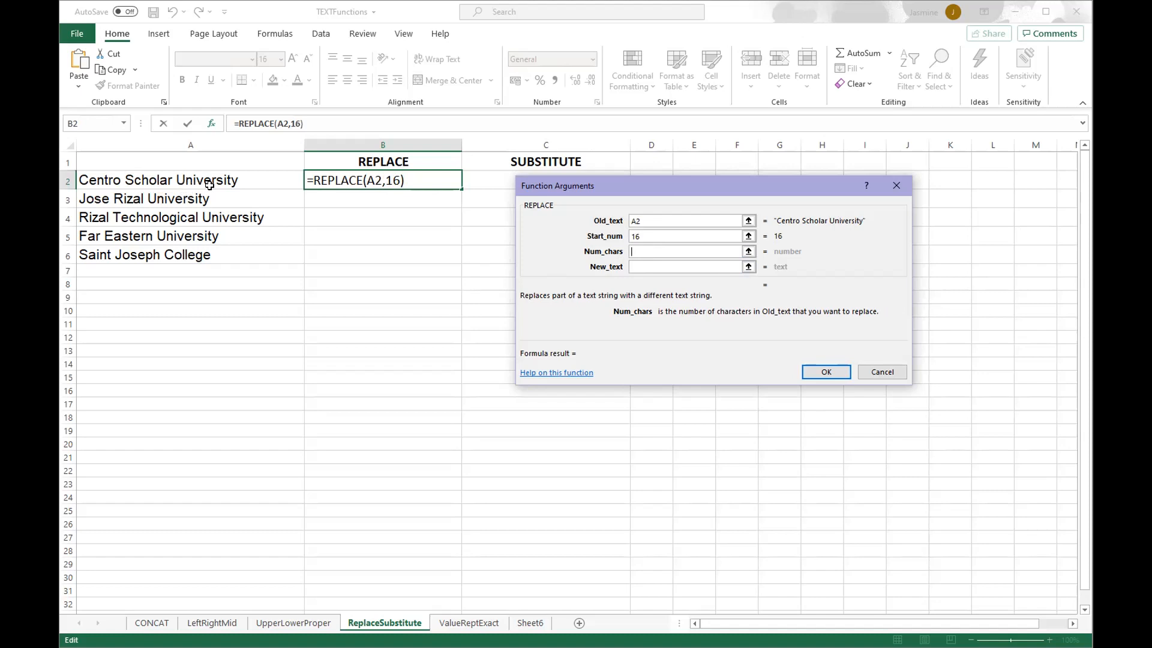
pyautogui.write('10')
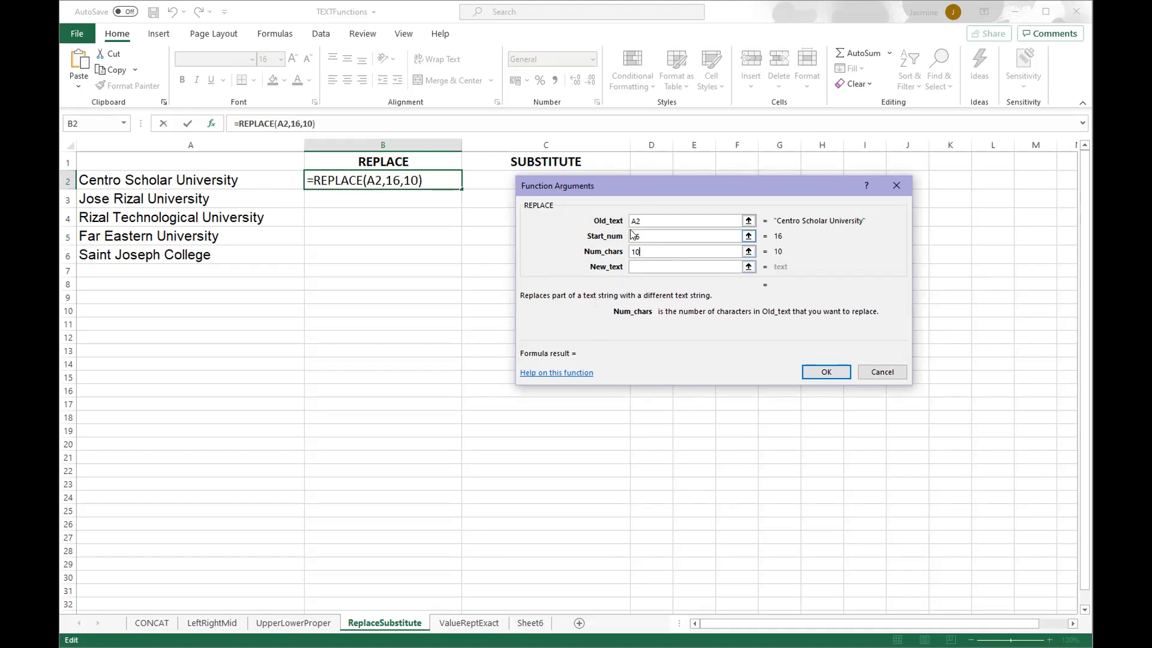
pyautogui.click(636, 265)
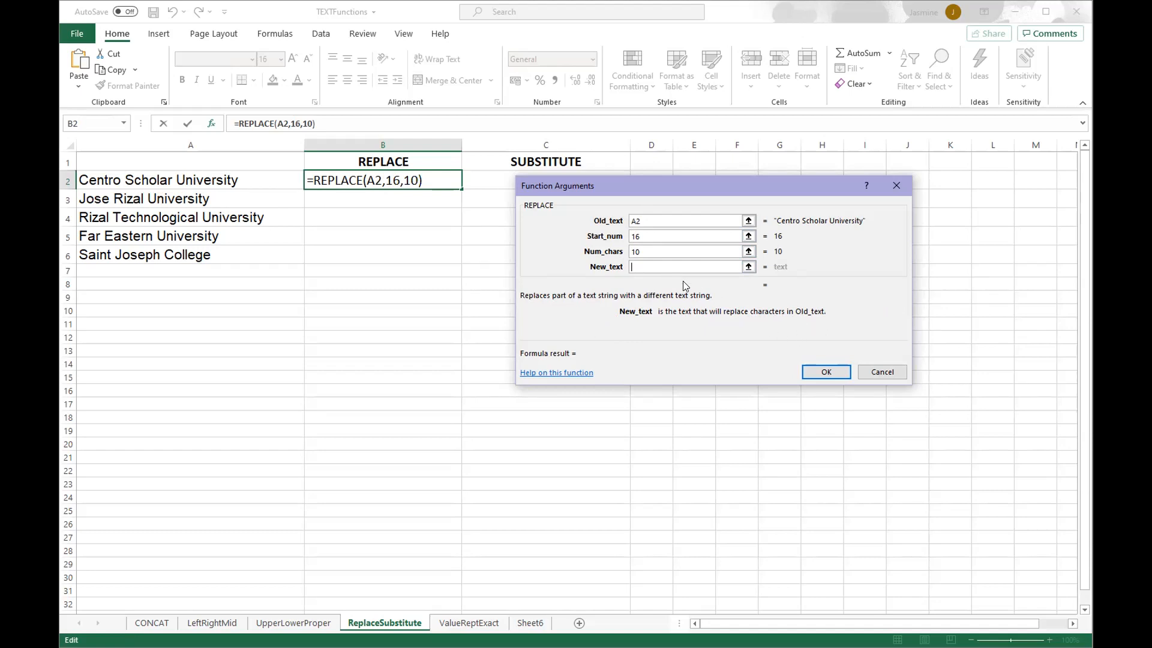
pyautogui.write('College')
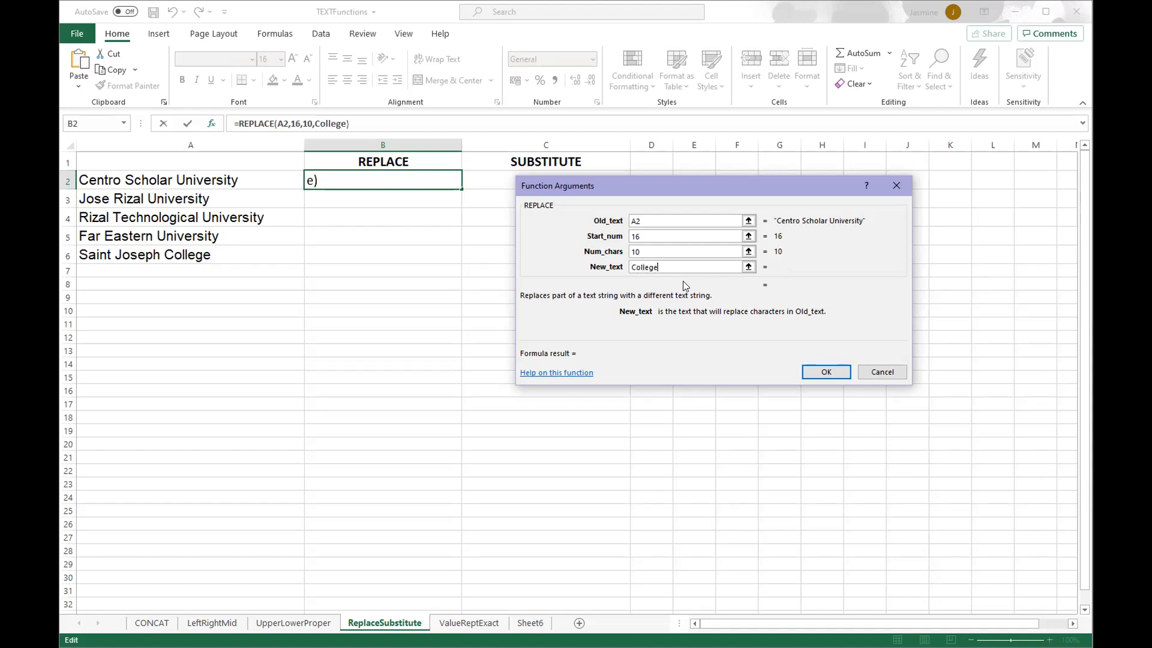
pyautogui.click(823, 371)
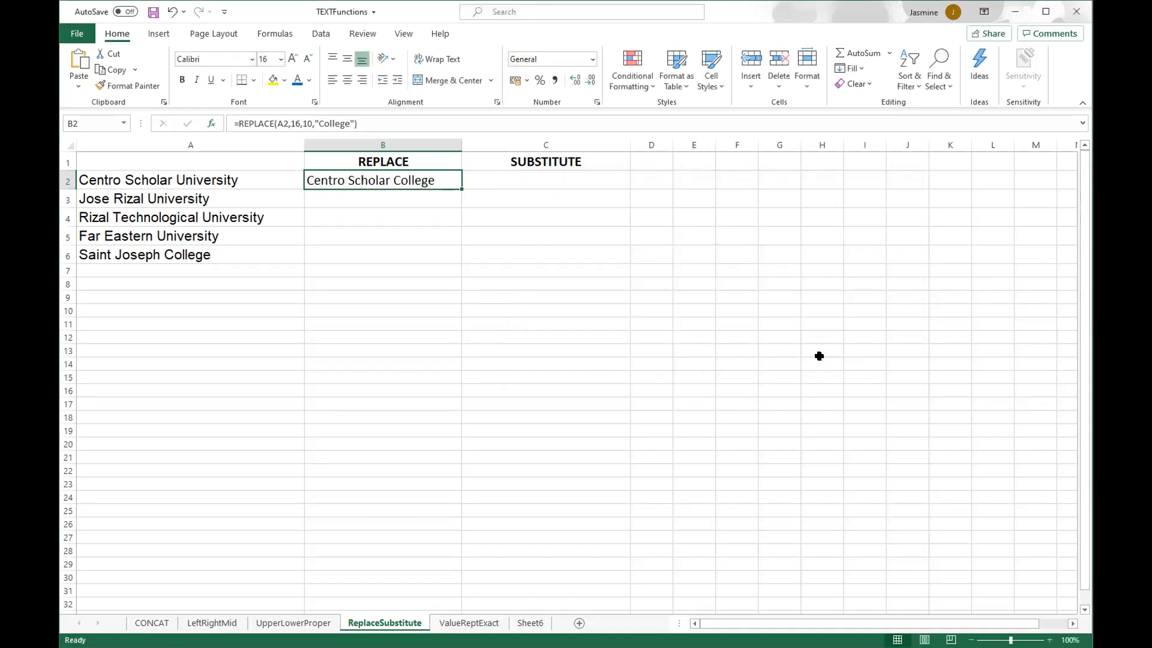
# Fill the REPLACE formula from B2 down through B6.
pyautogui.click(217, 180)
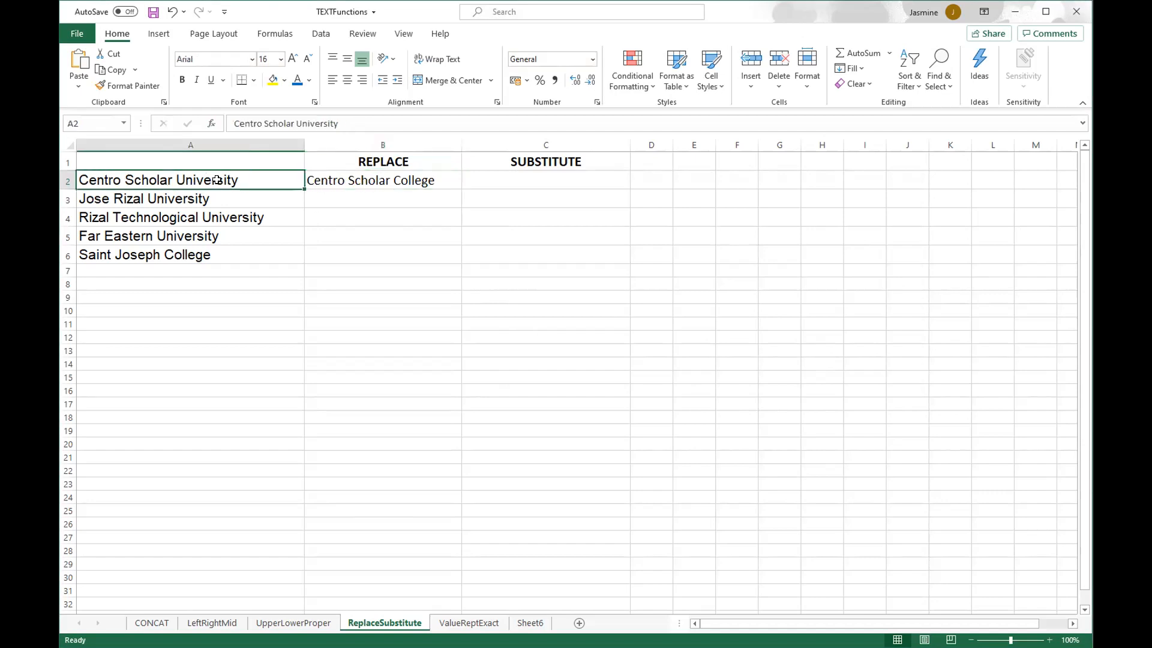
pyautogui.click(344, 179)
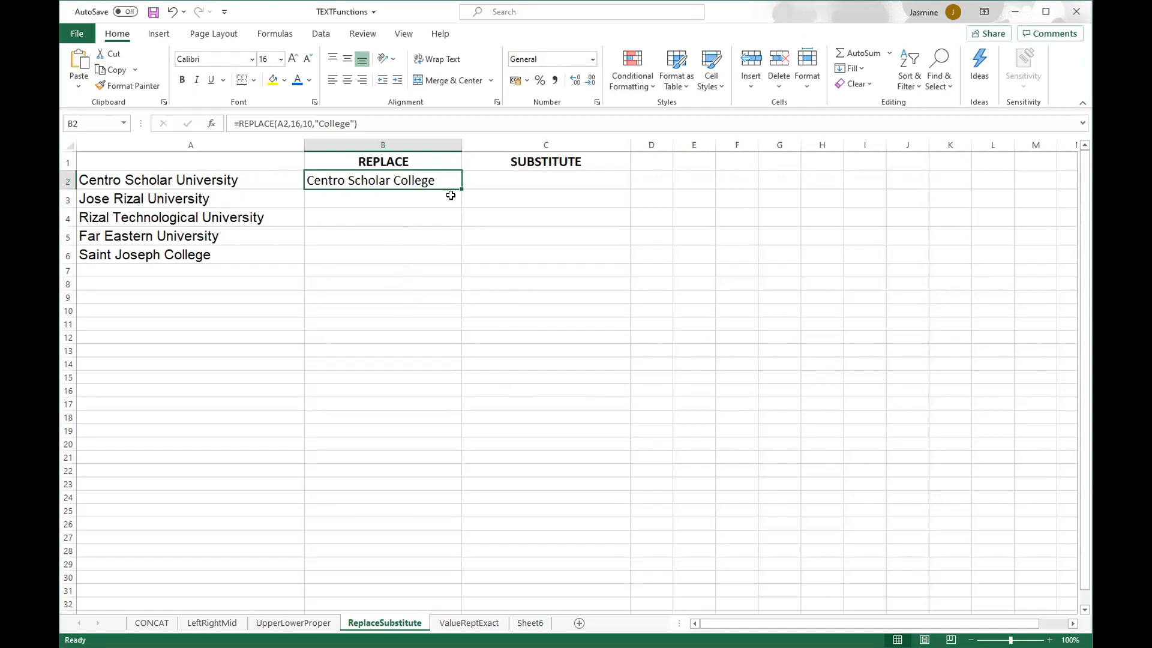
pyautogui.moveTo(459, 186); pyautogui.dragTo(457, 257)
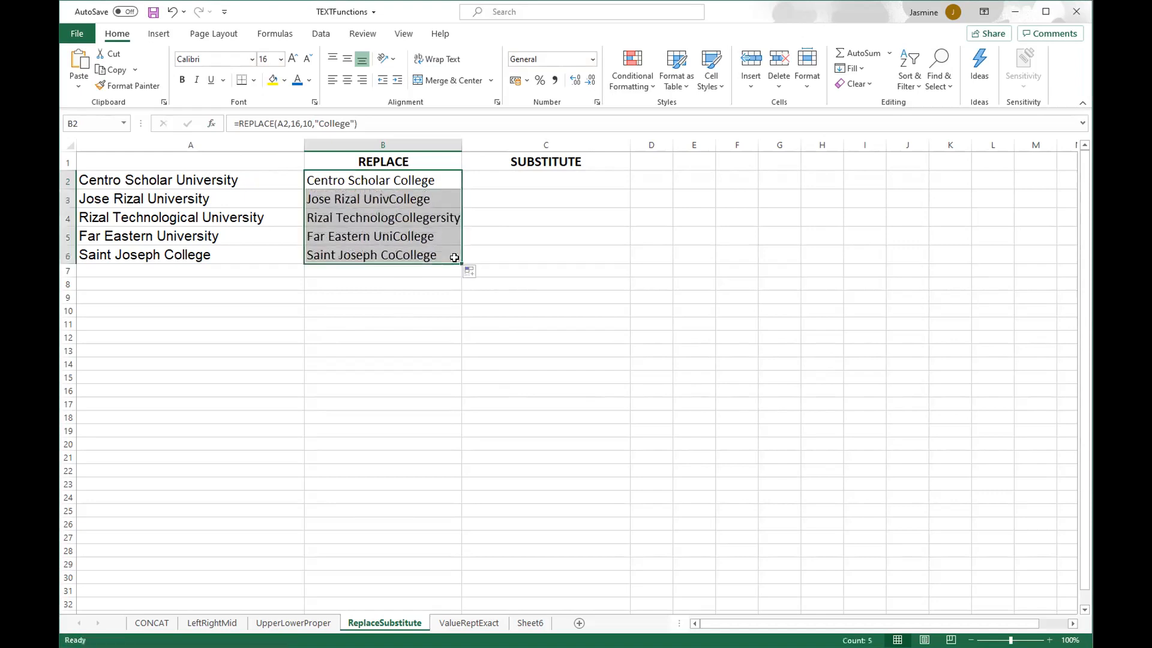
pyautogui.click(553, 272)
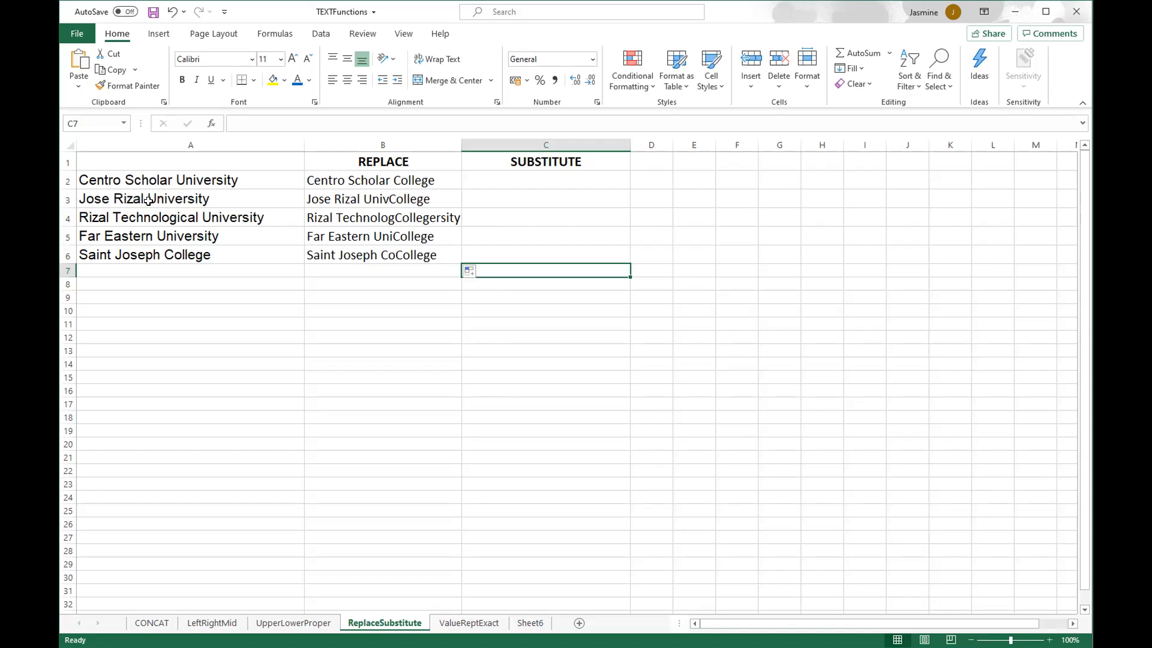
# Change the start number in the B3 REPLACE formula to 12.
pyautogui.click(390, 197)
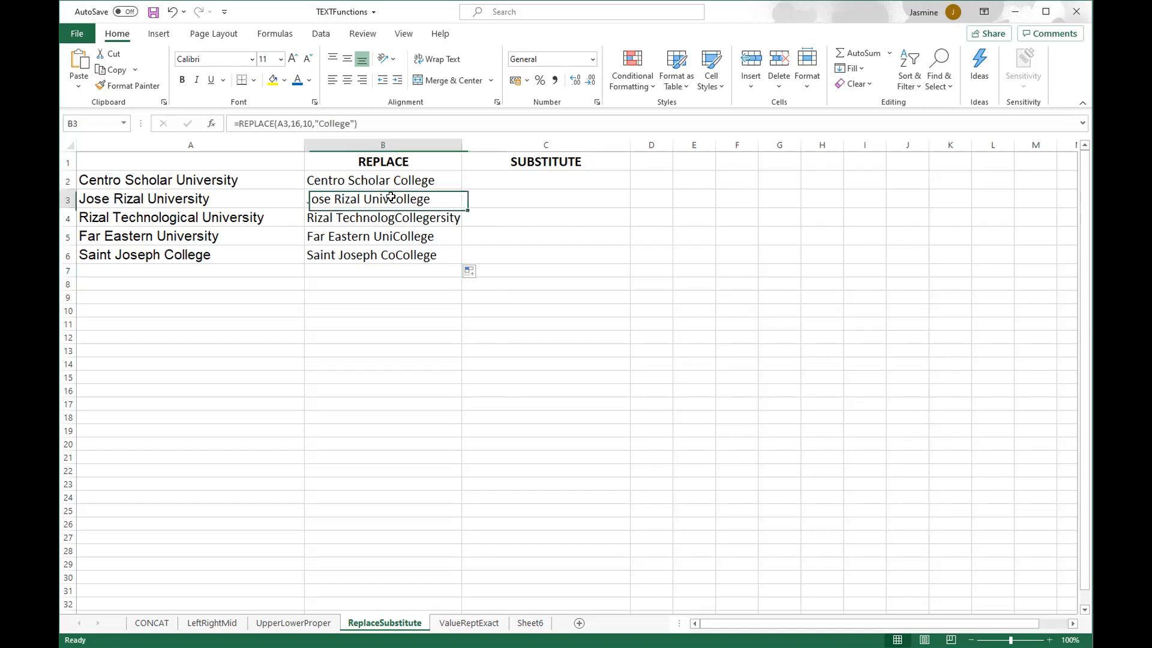
pyautogui.doubleClick(391, 197)
pyautogui.click(399, 199)
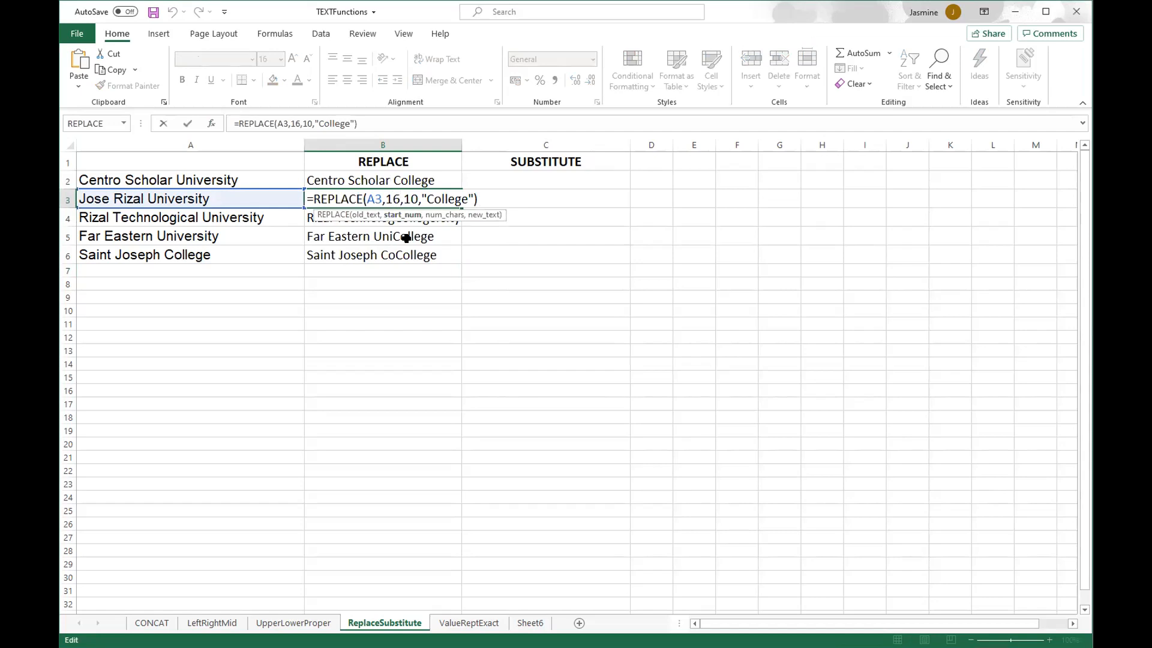
pyautogui.press('BackSpace')
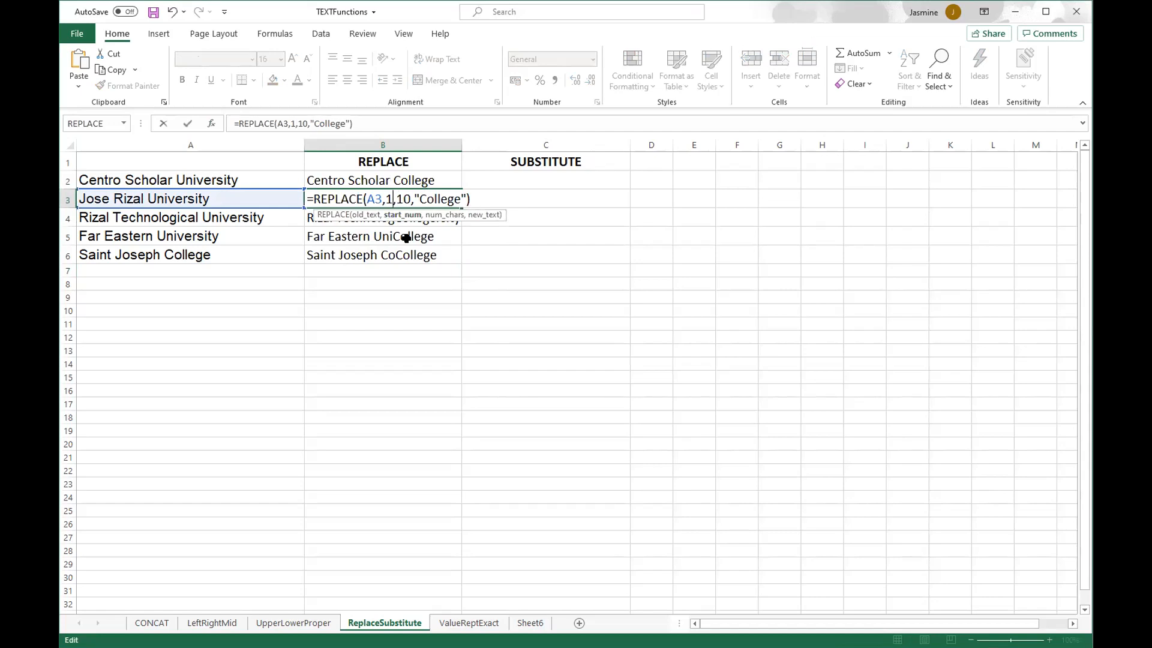
pyautogui.write('2')
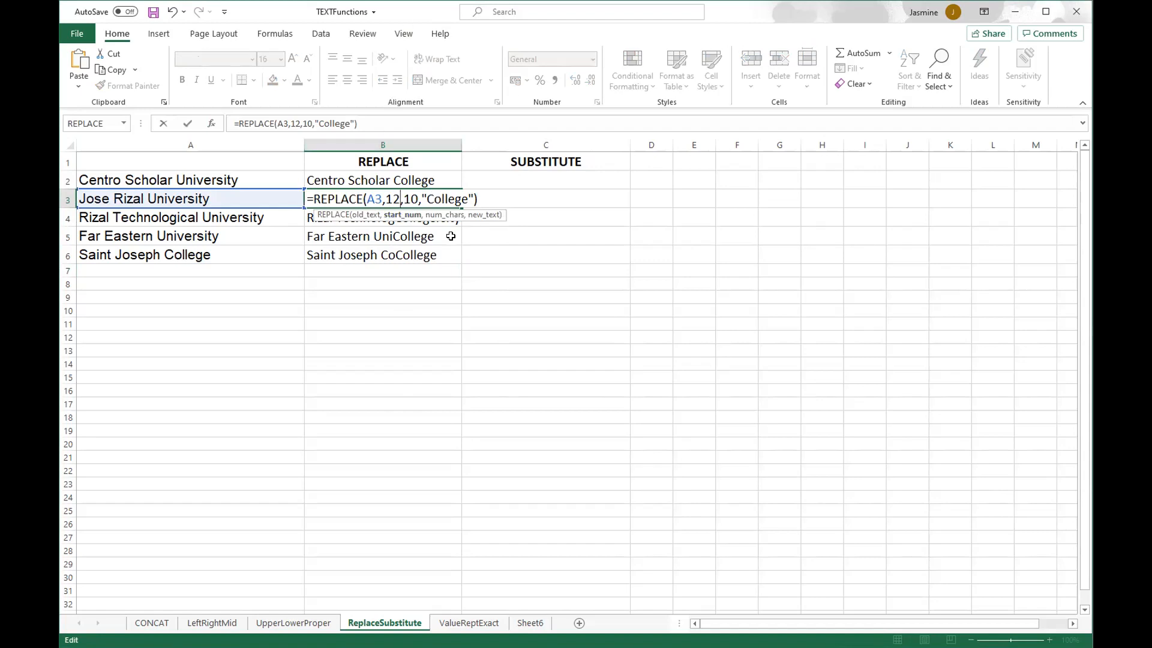
pyautogui.press('Return')
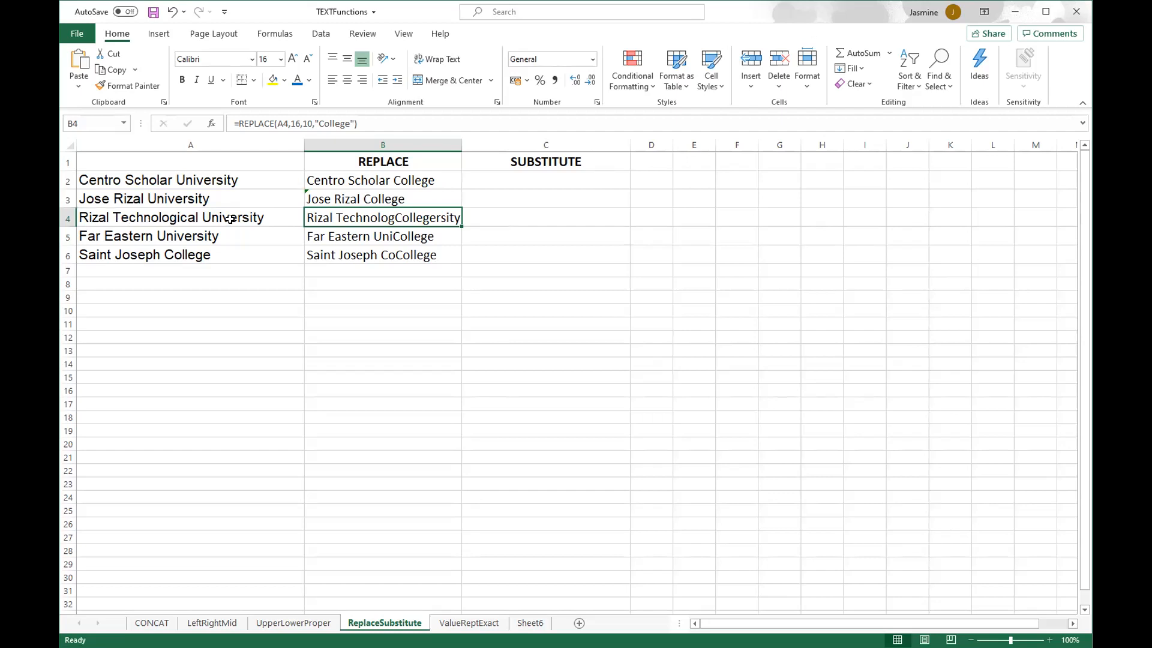
# Change the start number in the B4 REPLACE formula to 21.
pyautogui.doubleClick(382, 218)
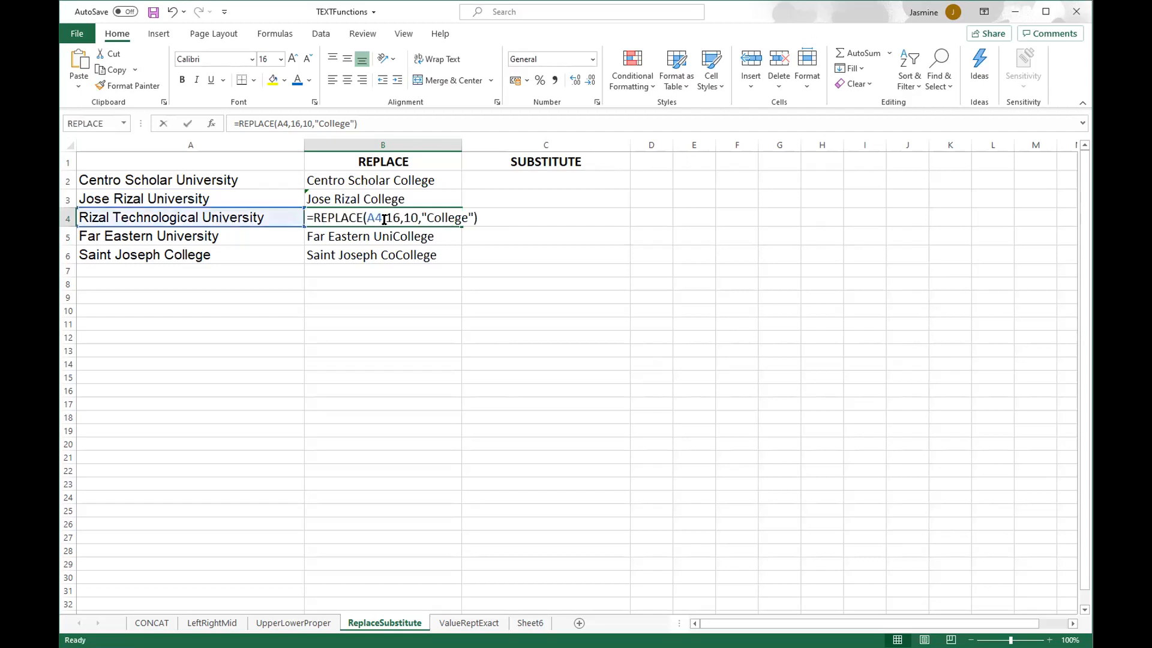
pyautogui.click(400, 217)
pyautogui.doubleClick(395, 217)
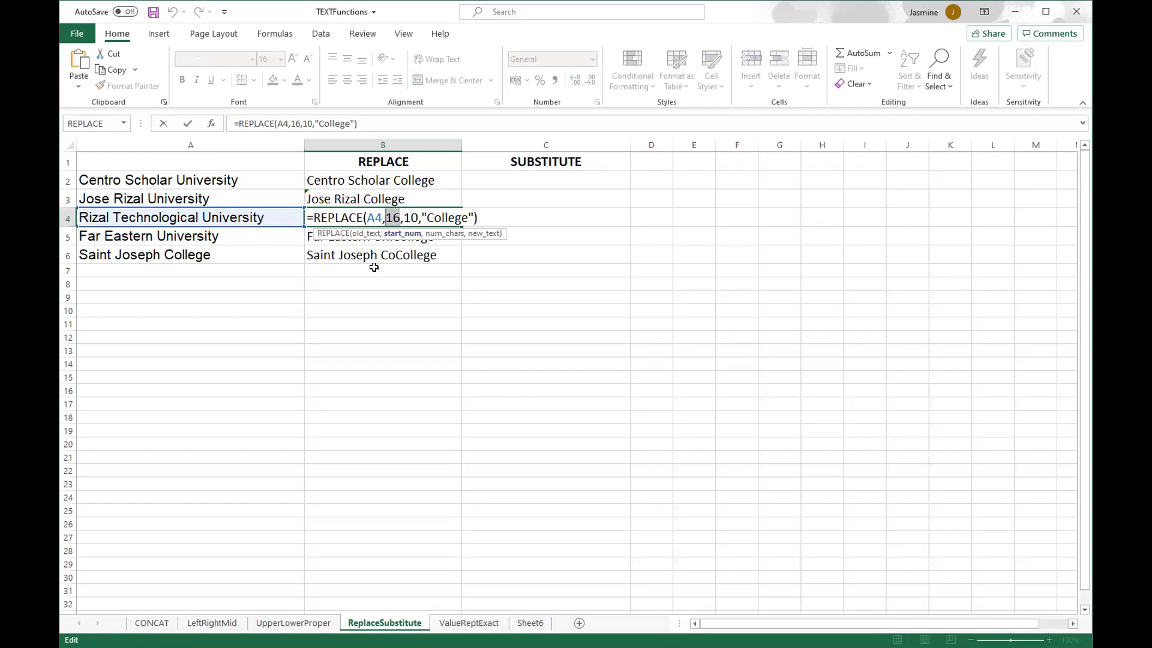
pyautogui.write('21')
pyautogui.press('Return')
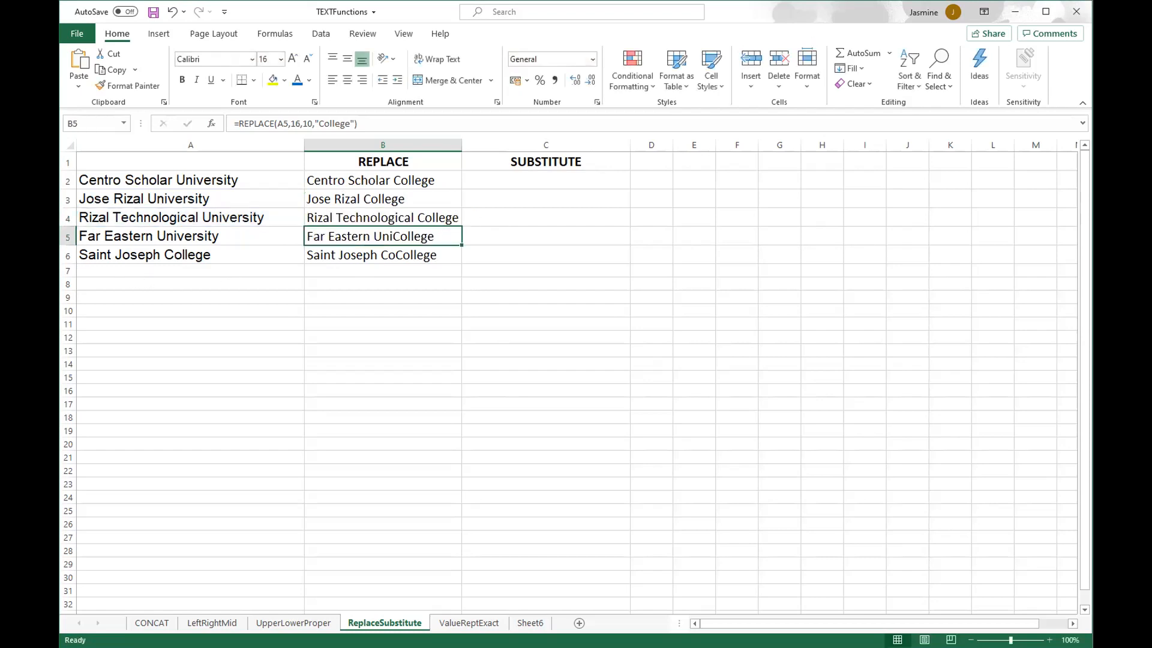
# Change the start number in the B5 REPLACE formula to 13.
pyautogui.doubleClick(355, 235)
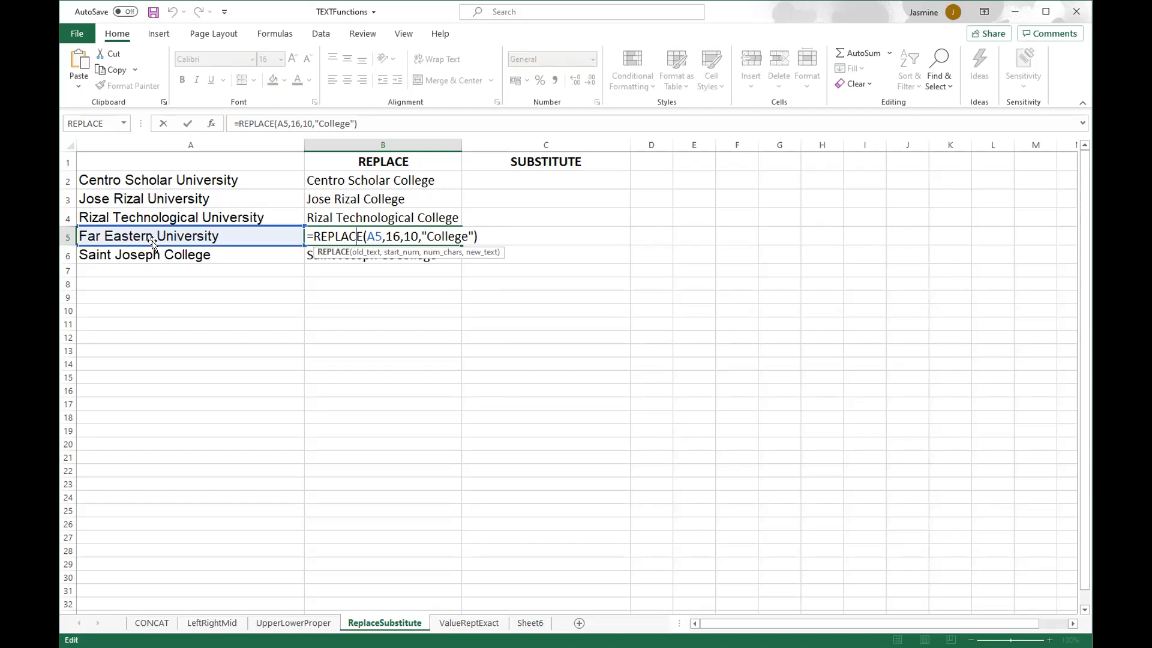
pyautogui.click(398, 236)
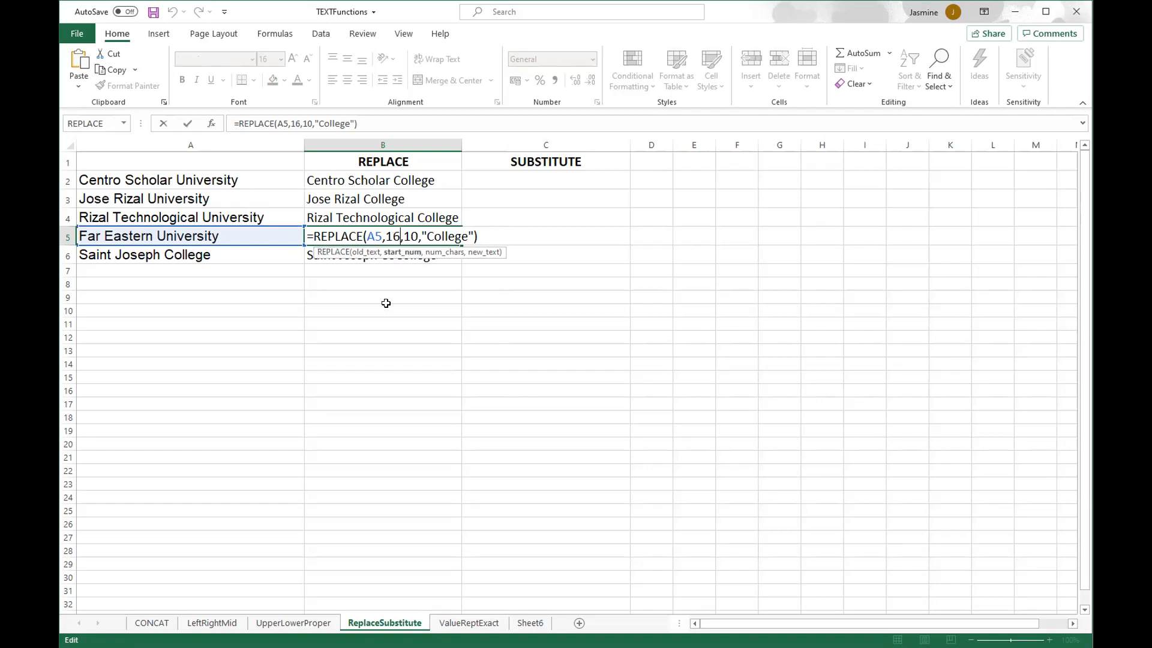
pyautogui.press('BackSpace')
pyautogui.write('3')
pyautogui.press('Return')
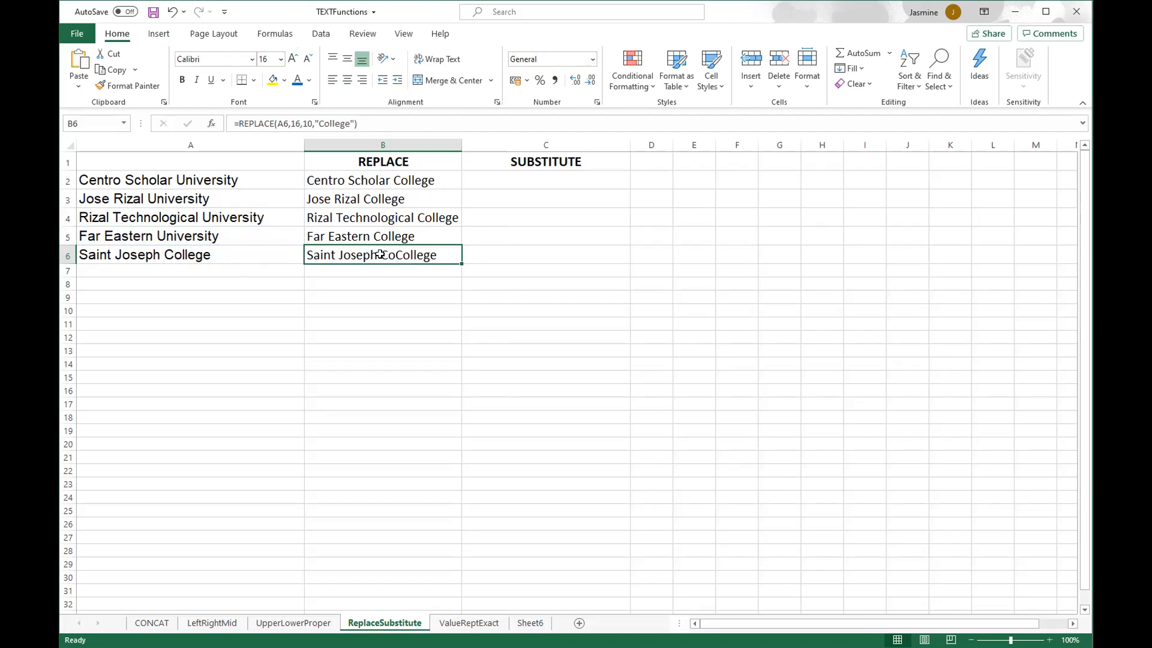
# Change the start number in the B6 REPLACE formula to 14.
pyautogui.doubleClick(358, 258)
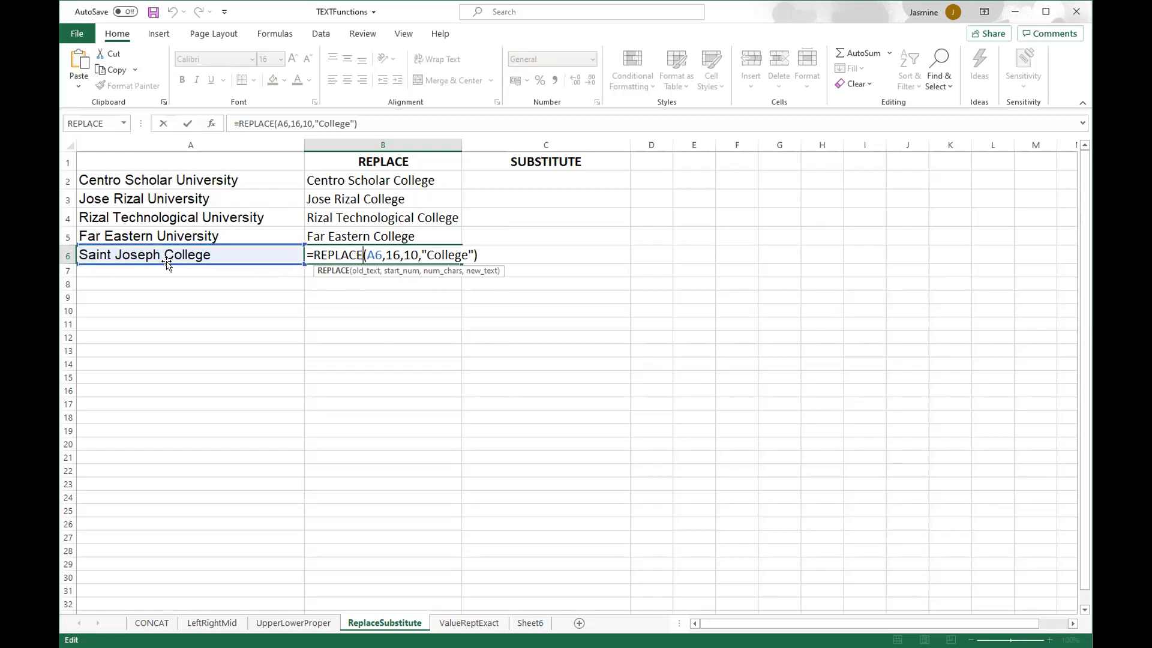
pyautogui.click(396, 256)
pyautogui.press('BackSpace')
pyautogui.write('4')
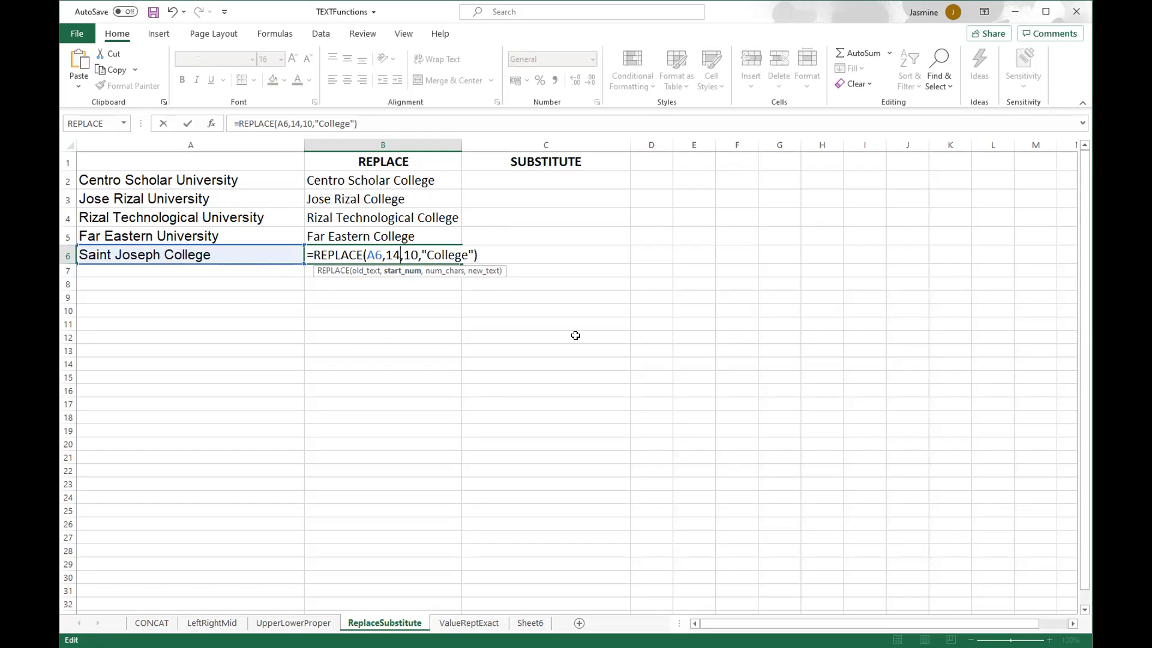
pyautogui.press('Return')
pyautogui.press('Up')
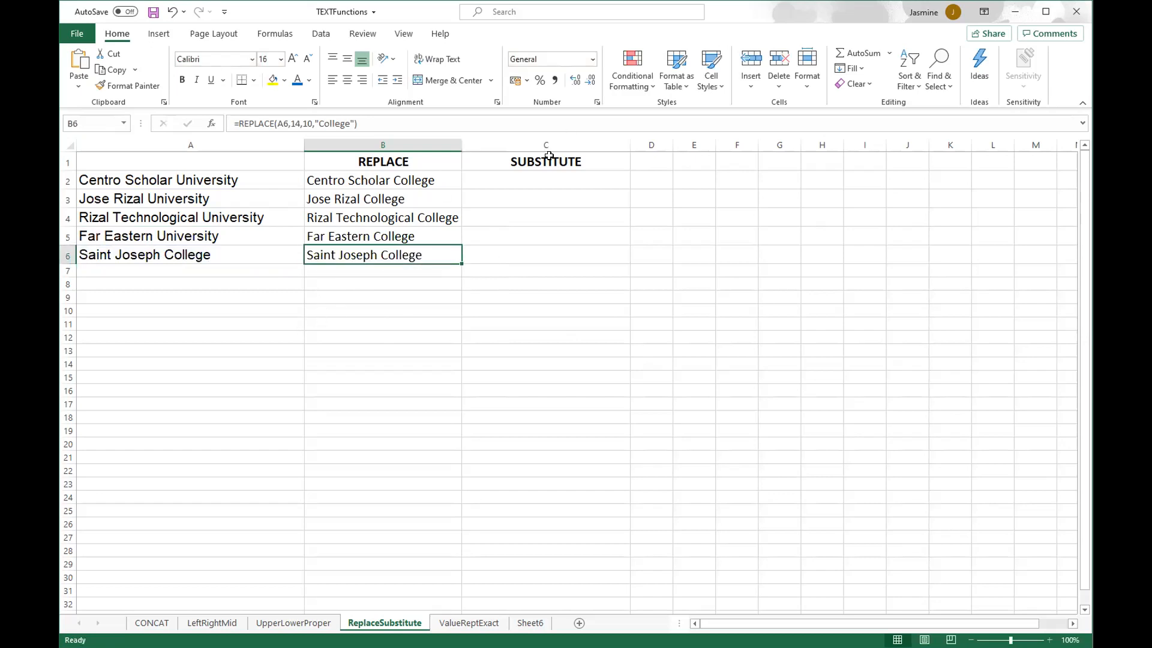
# Start a SUBSTITUTE function in cell C2 from the Text function category.
pyautogui.click(526, 180)
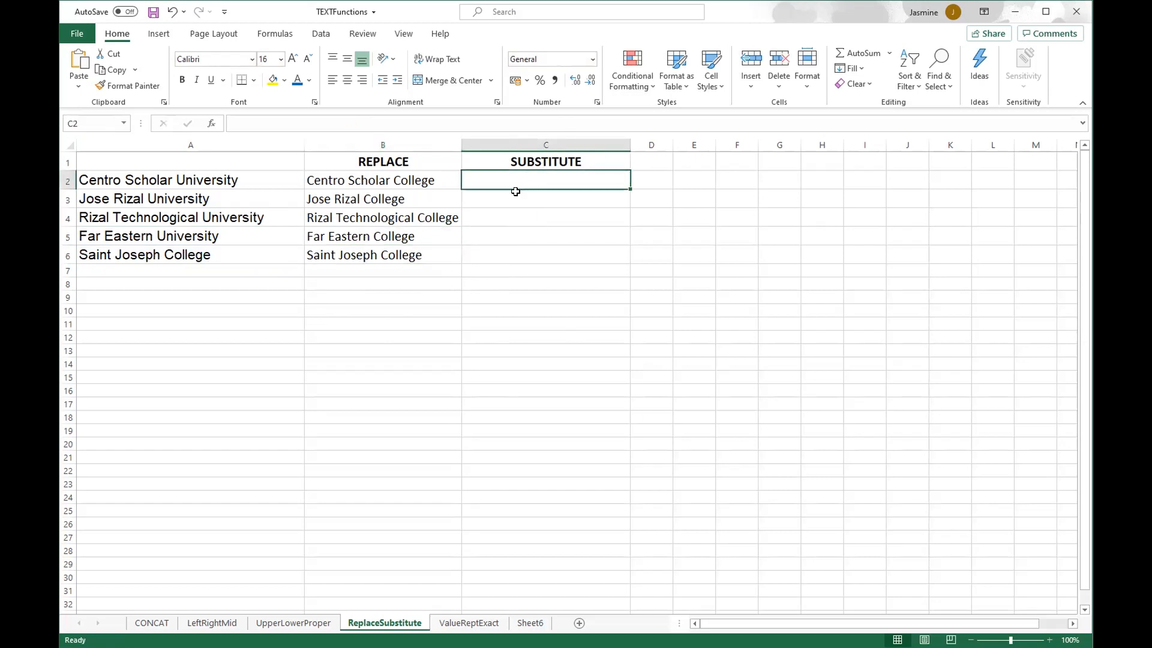
pyautogui.click(548, 221)
pyautogui.click(543, 178)
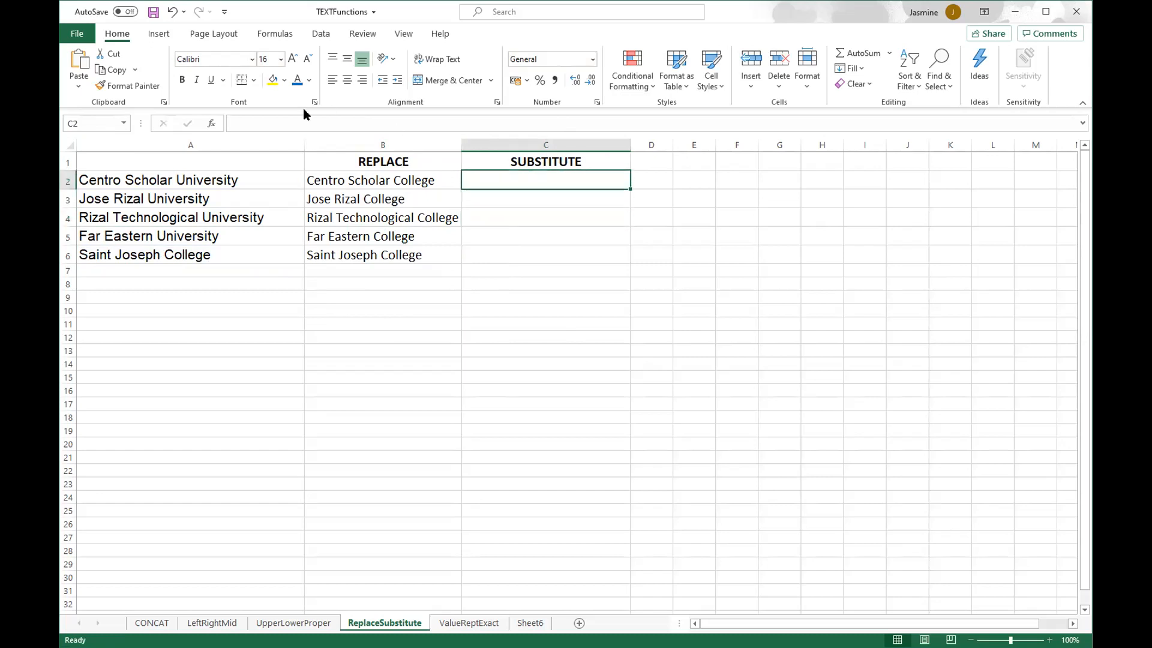
pyautogui.click(212, 123)
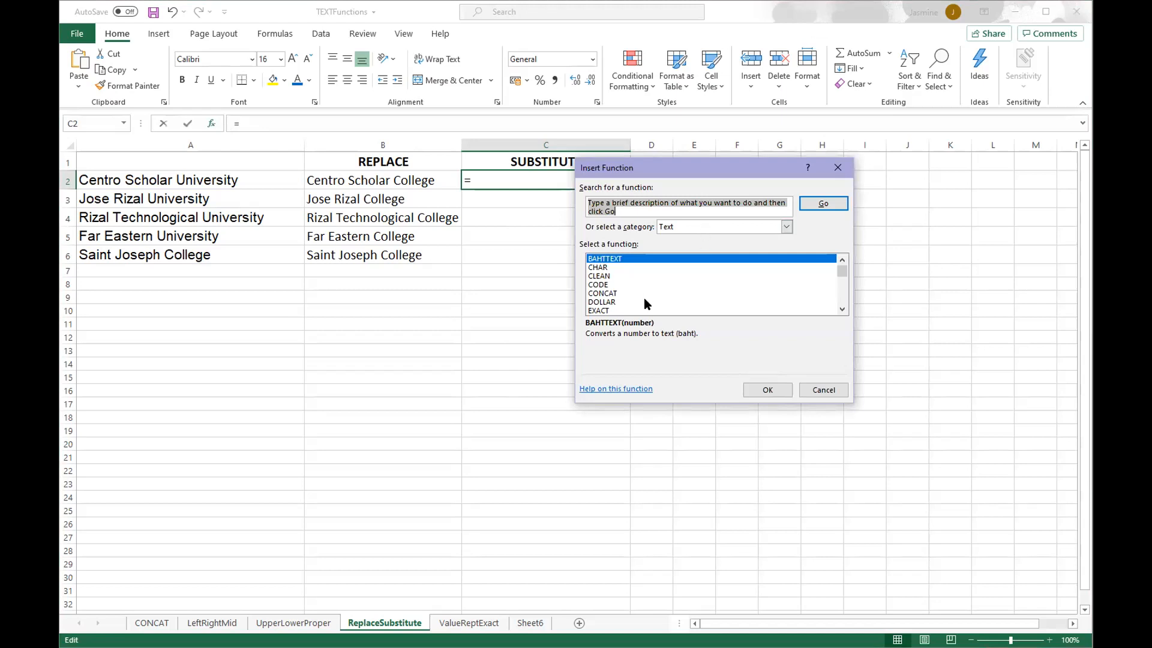
pyautogui.scroll(-5, 643, 297)
pyautogui.scroll(-2, 670, 280)
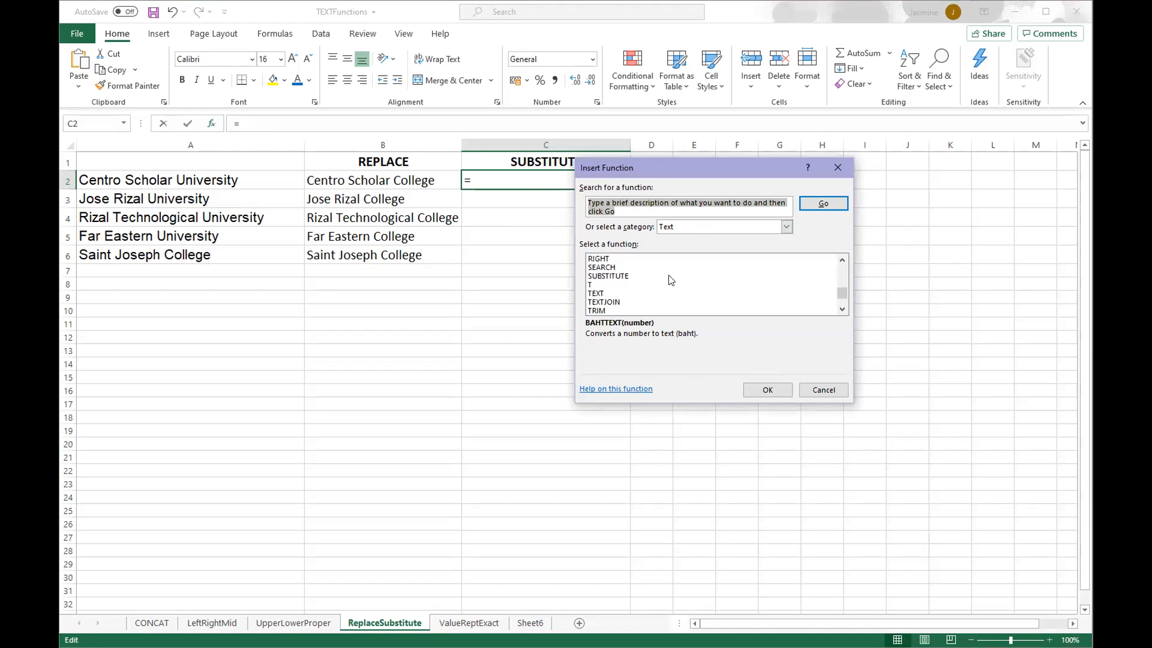
pyautogui.click(618, 277)
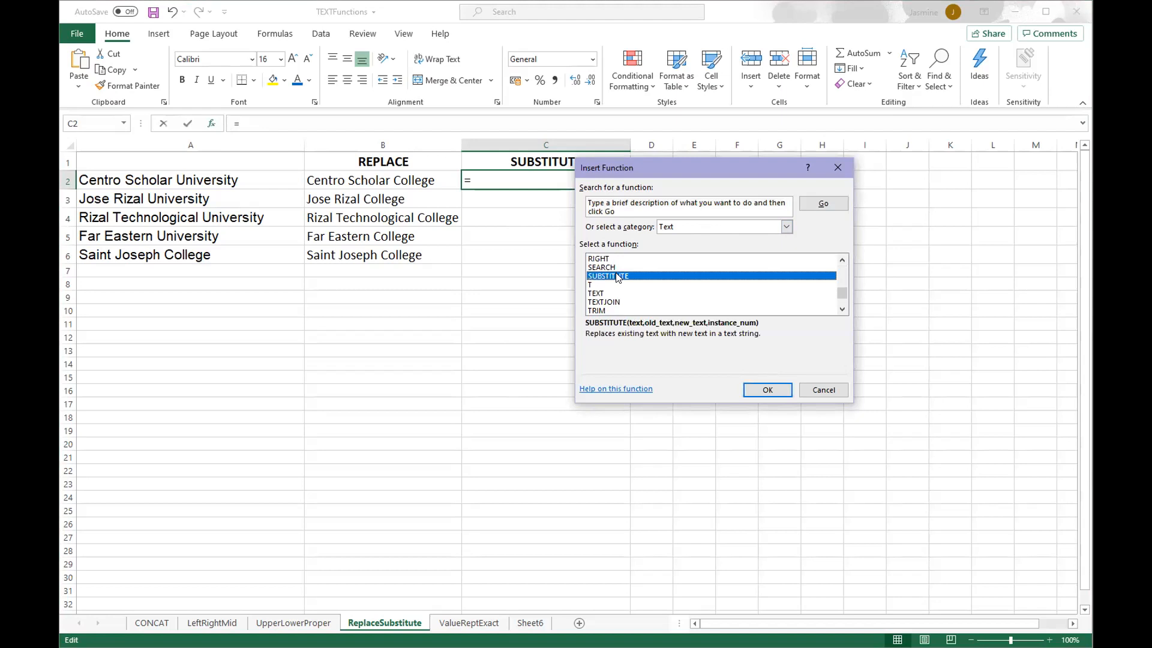
pyautogui.click(769, 389)
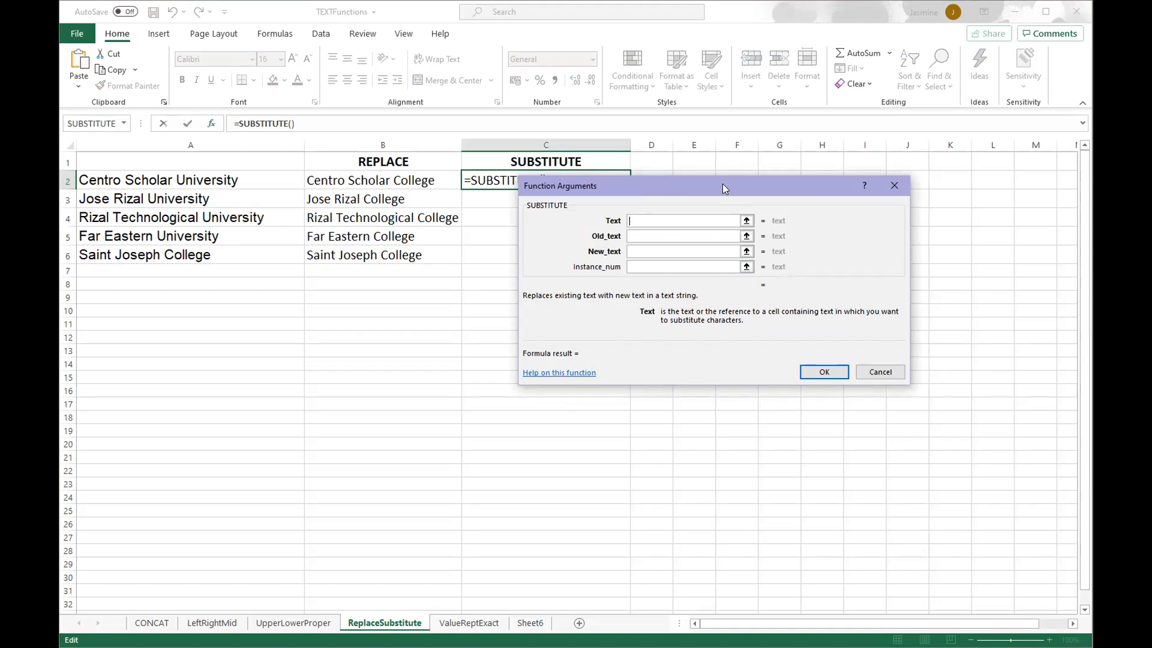
pyautogui.moveTo(722, 184); pyautogui.dragTo(784, 195)
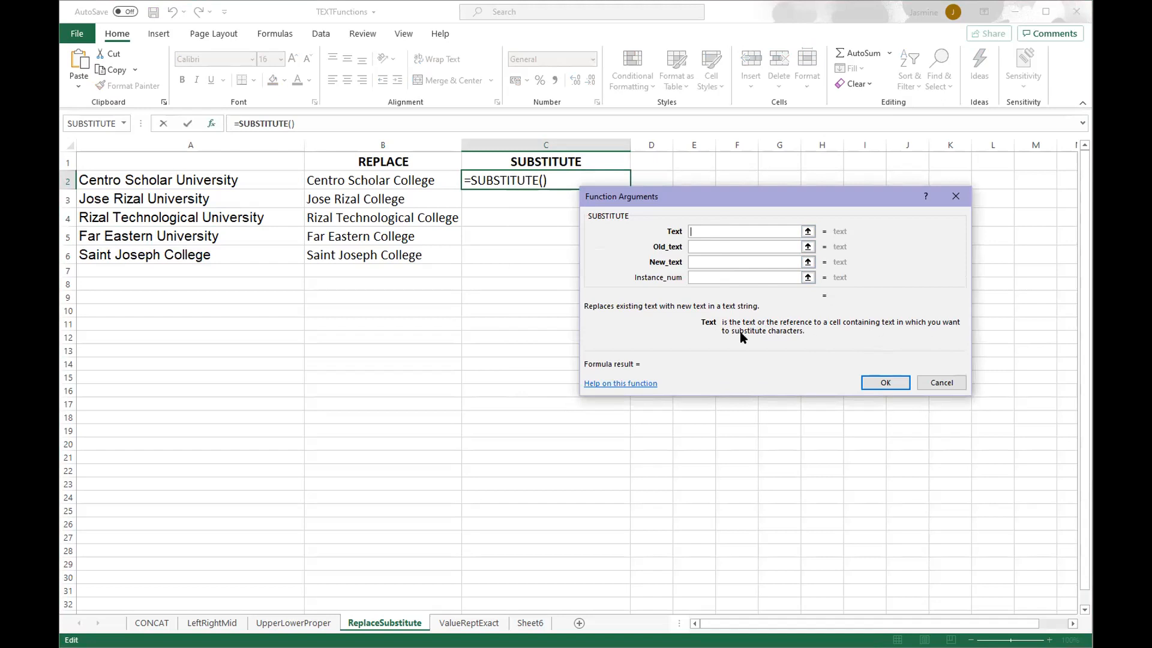
# Use cell A2 as the SUBSTITUTE text and University as the old text.
pyautogui.click(808, 232)
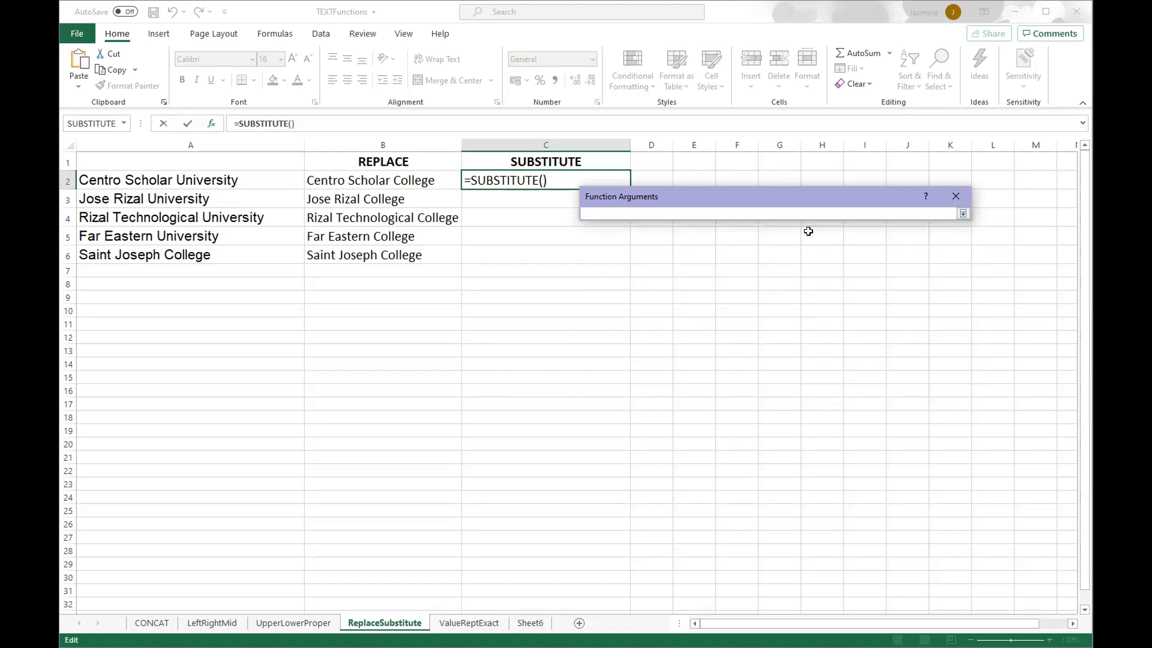
pyautogui.click(963, 213)
pyautogui.click(202, 180)
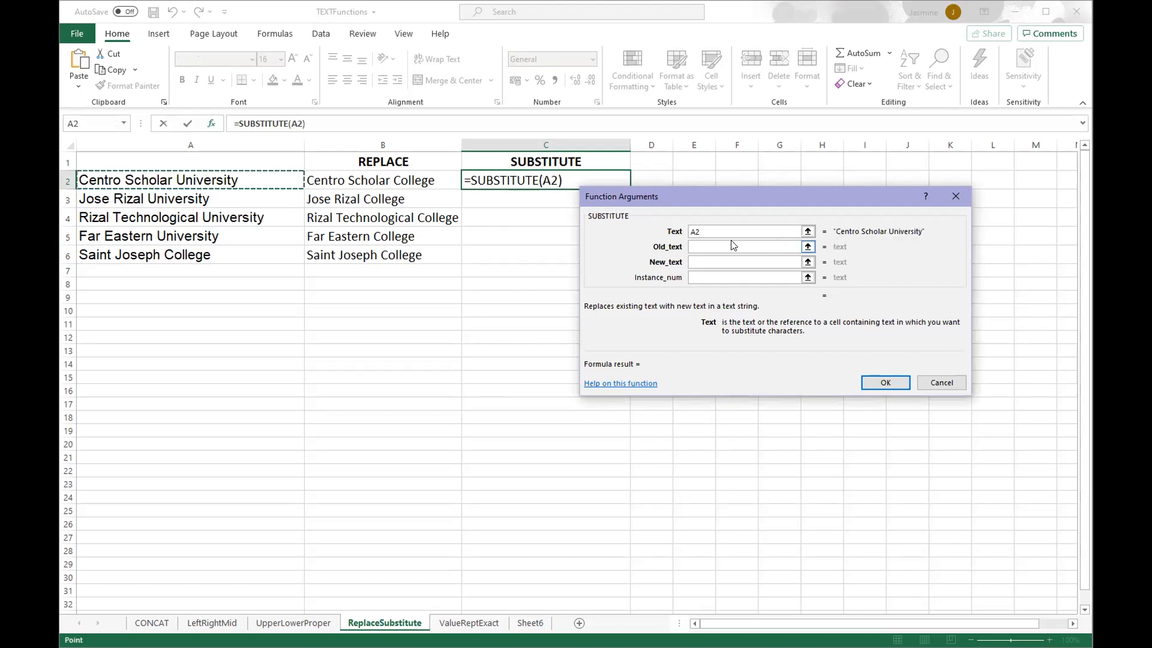
pyautogui.click(703, 246)
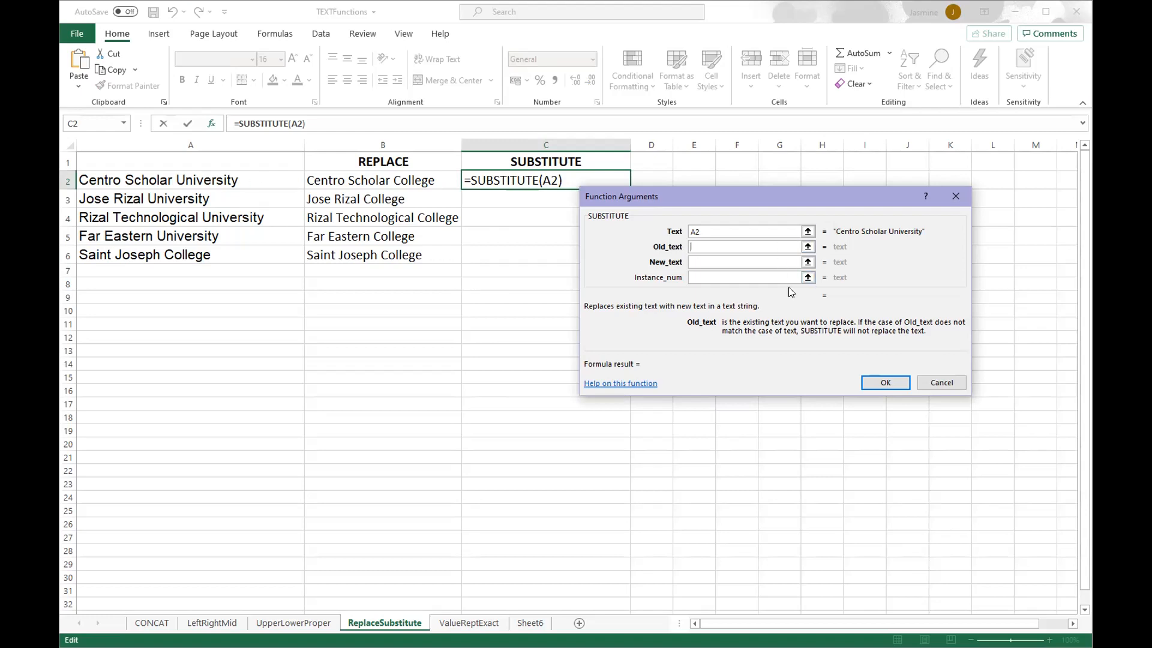
pyautogui.press('Tab')
pyautogui.write('University')
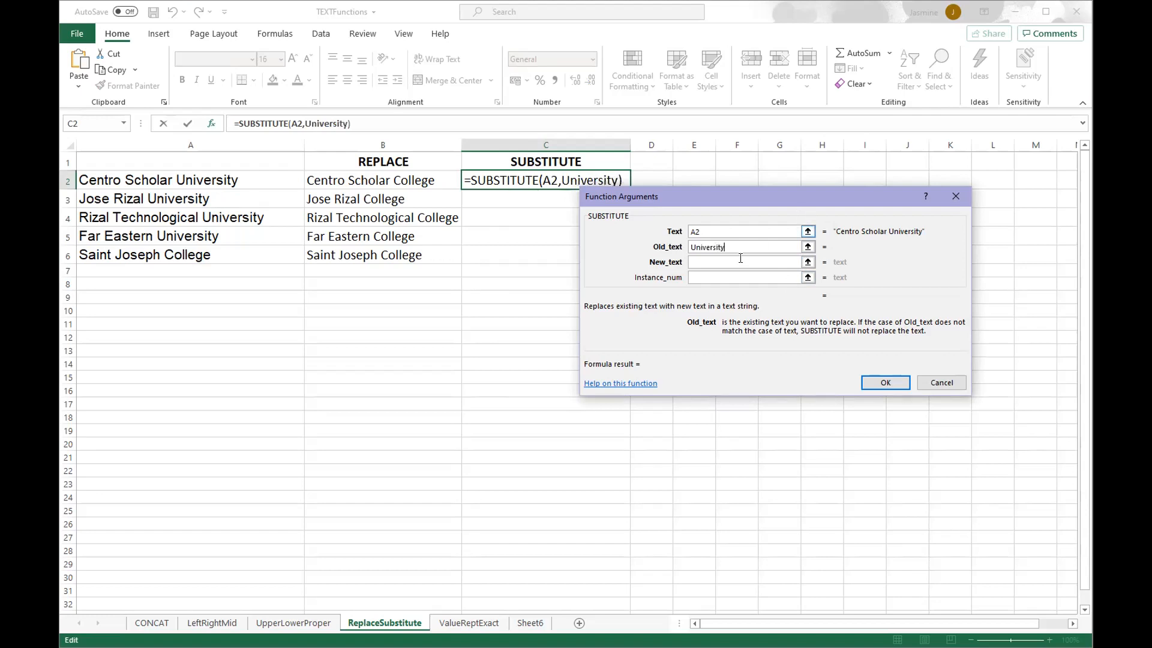
# Set the new text of the SUBSTITUTE function to College, leaving the instance number empty.
pyautogui.click(703, 262)
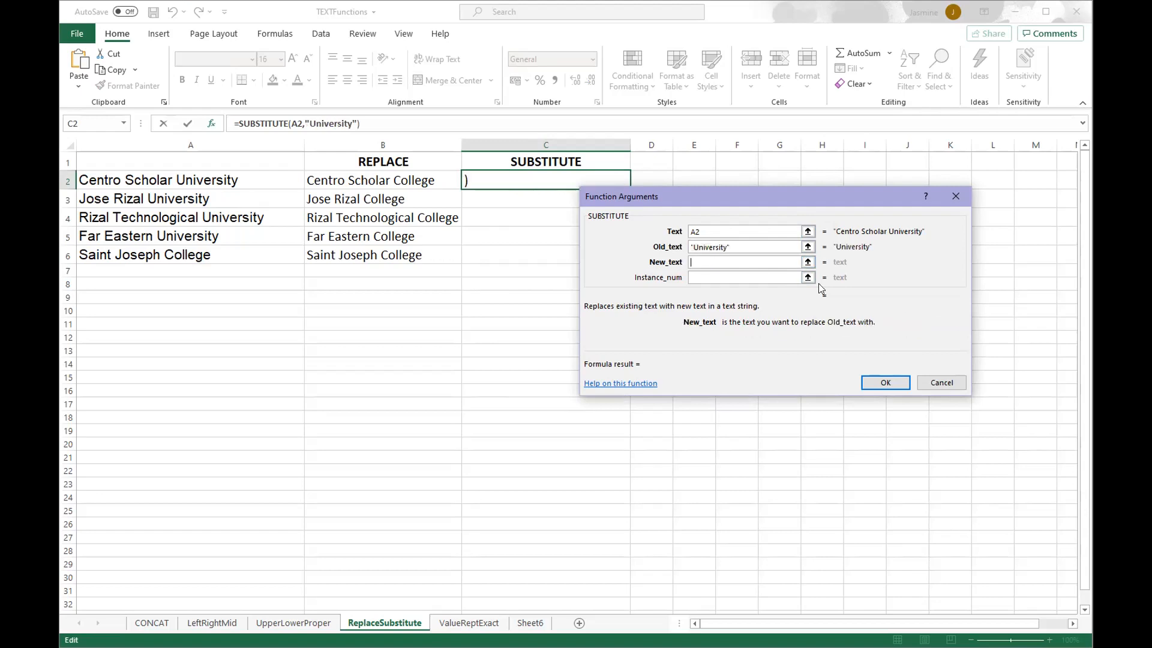
pyautogui.write('college')
pyautogui.press('BackSpace')
pyautogui.press('BackSpace')
pyautogui.press('BackSpace')
pyautogui.press('BackSpace')
pyautogui.press('BackSpace')
pyautogui.press('BackSpace')
pyautogui.press('BackSpace')
pyautogui.write('Cool')
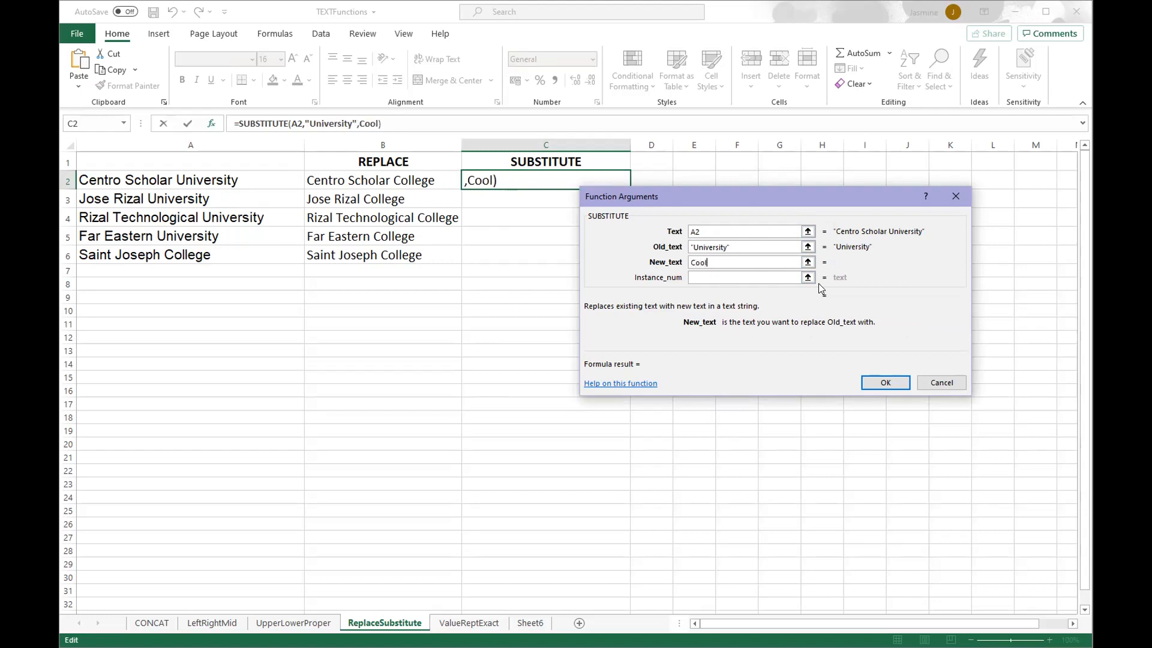
pyautogui.press('BackSpace')
pyautogui.press('BackSpace')
pyautogui.write('llege')
pyautogui.click(710, 276)
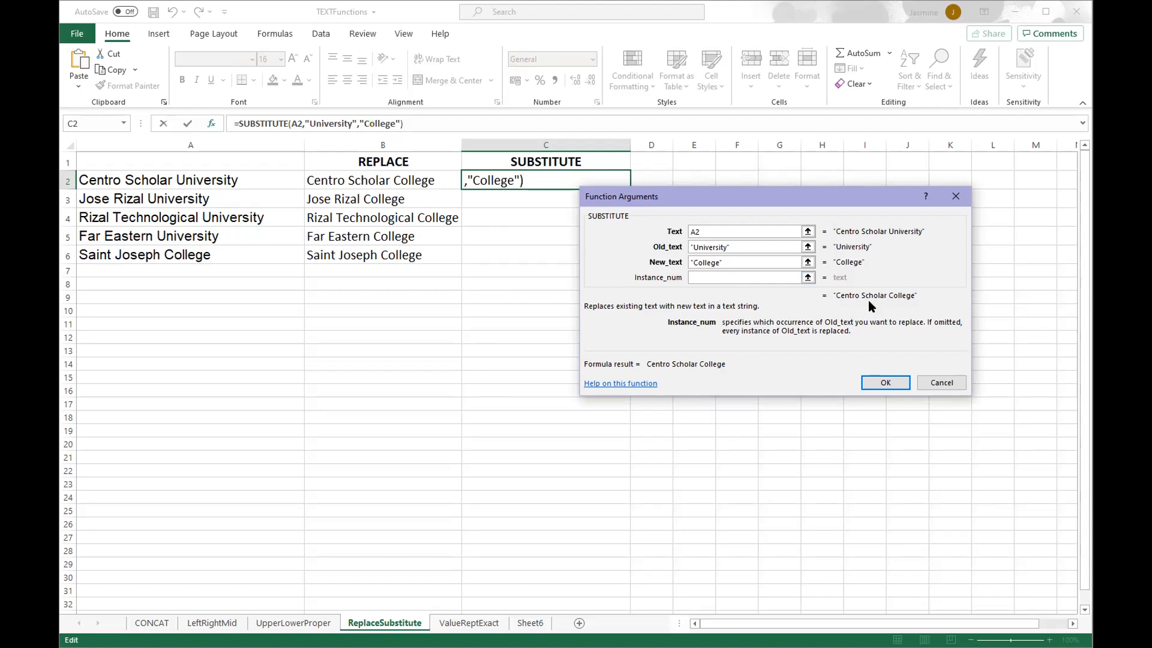
# Accept the SUBSTITUTE formula in C2 and copy it down through C6.
pyautogui.click(883, 384)
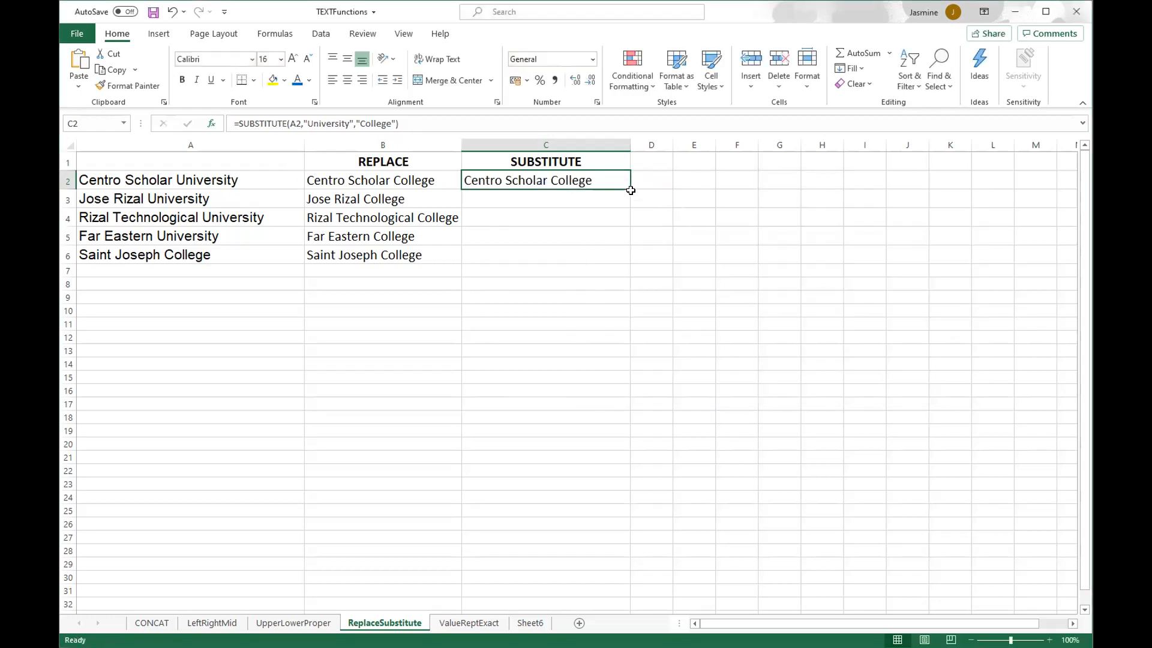
pyautogui.moveTo(627, 188); pyautogui.dragTo(628, 262)
pyautogui.click(672, 319)
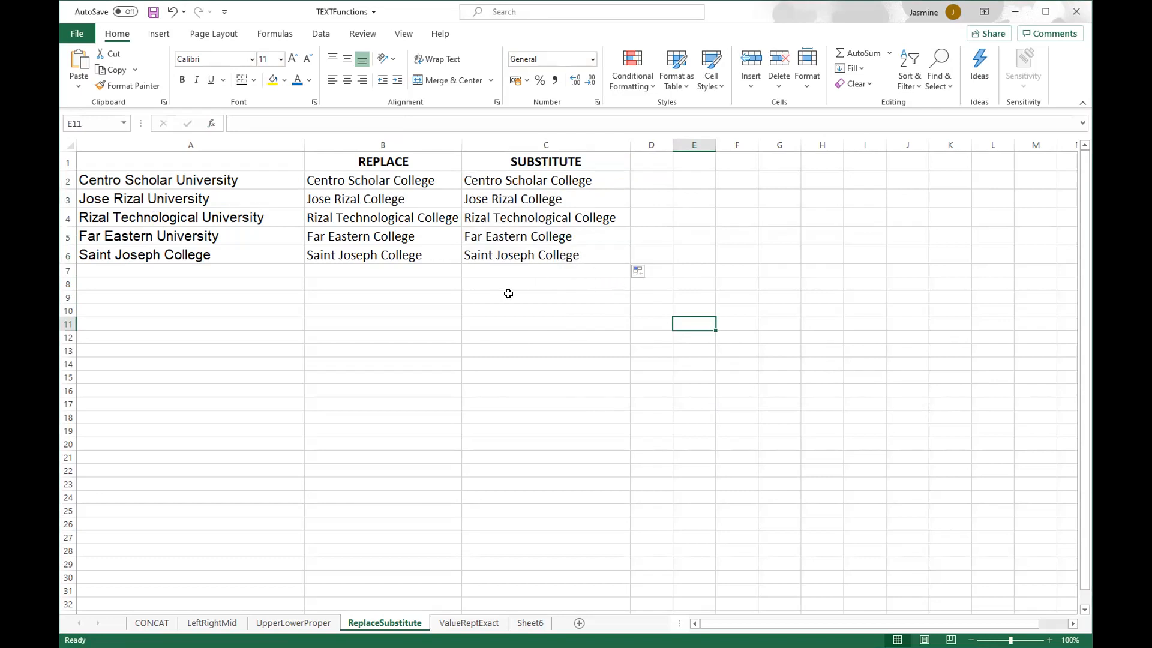
# On the ValueReptExact sheet, start a VALUE function in cell B3.
pyautogui.click(468, 623)
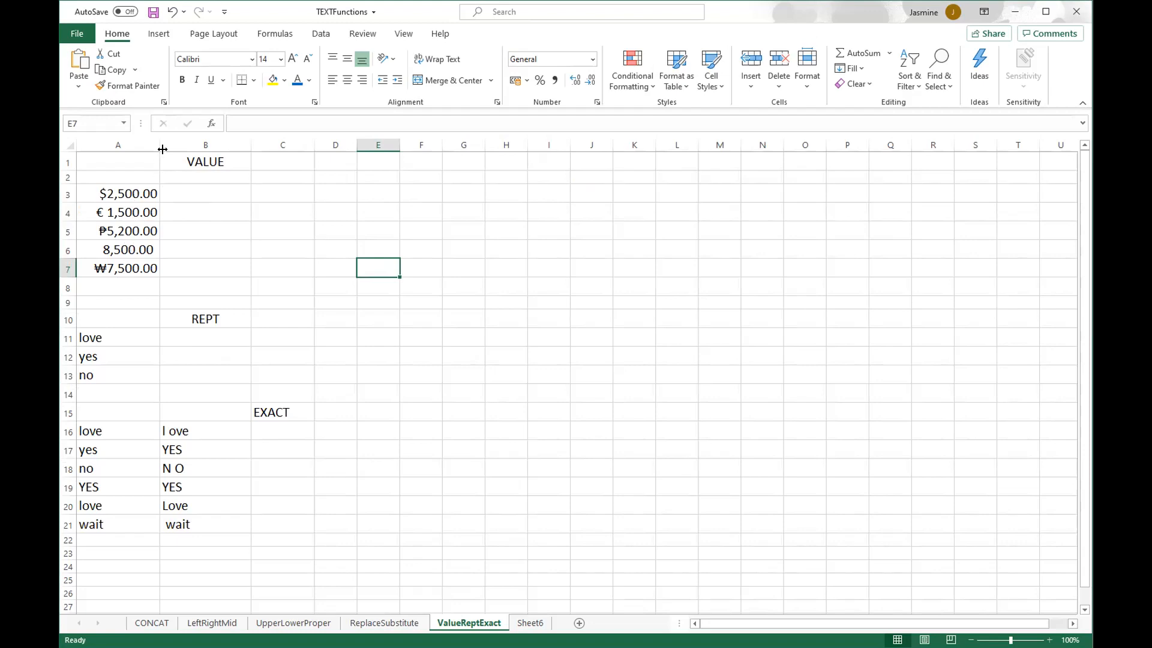
pyautogui.click(210, 191)
pyautogui.click(211, 123)
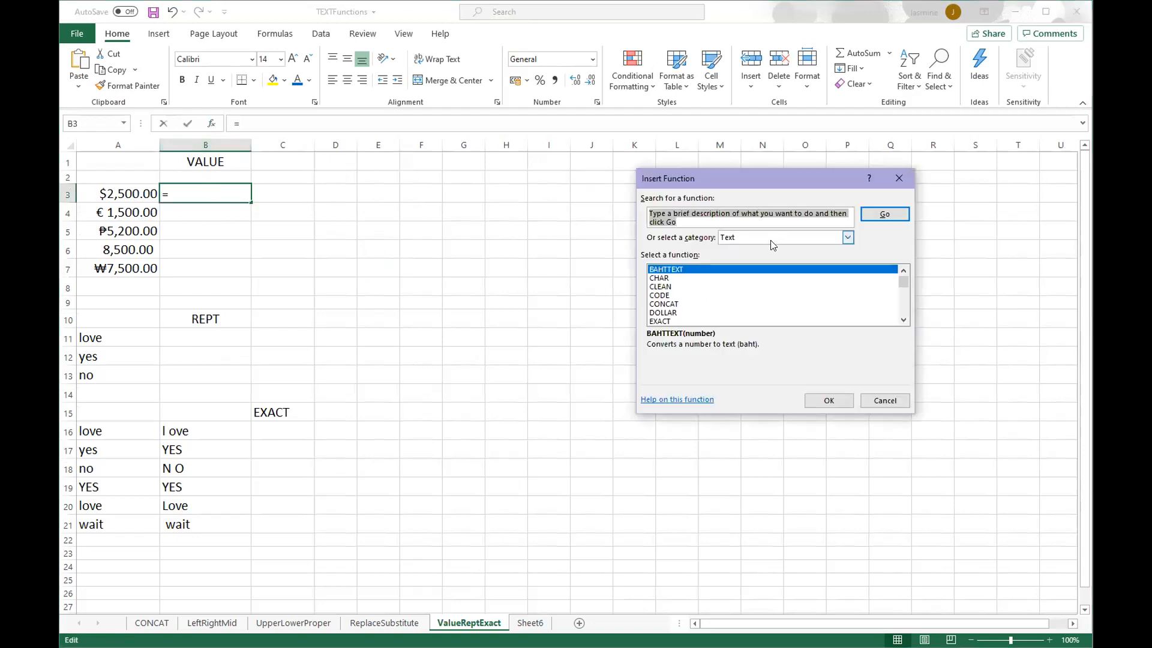
pyautogui.scroll(-5, 793, 286)
pyautogui.scroll(-3, 793, 286)
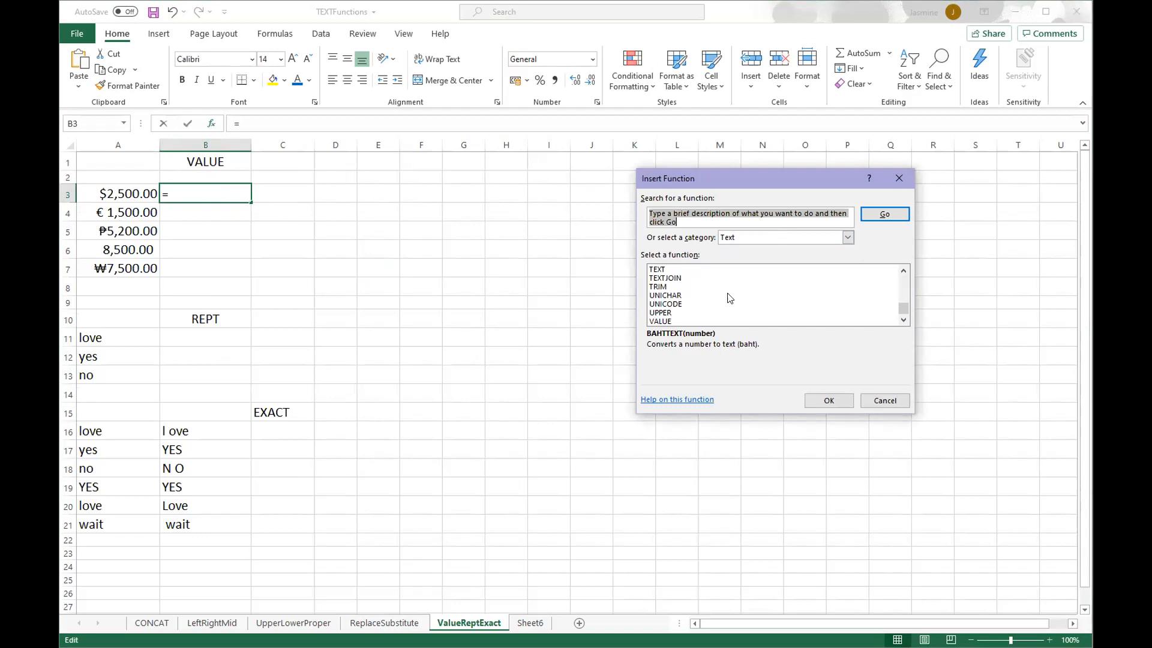
pyautogui.click(662, 321)
pyautogui.click(830, 397)
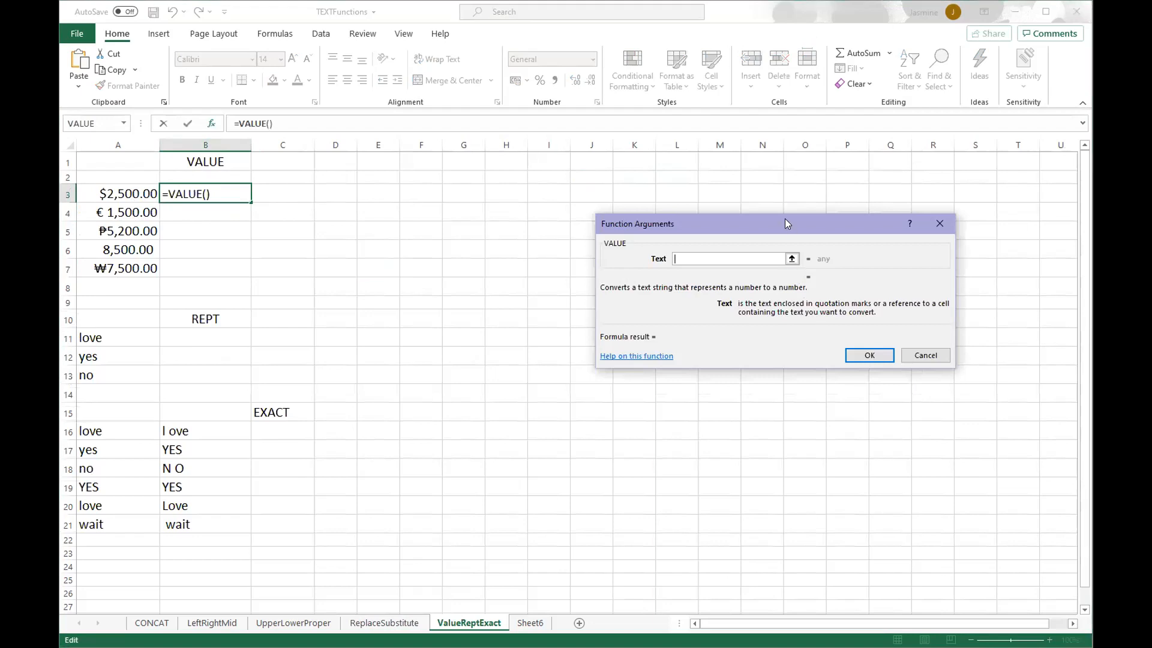
pyautogui.moveTo(785, 223); pyautogui.dragTo(748, 157)
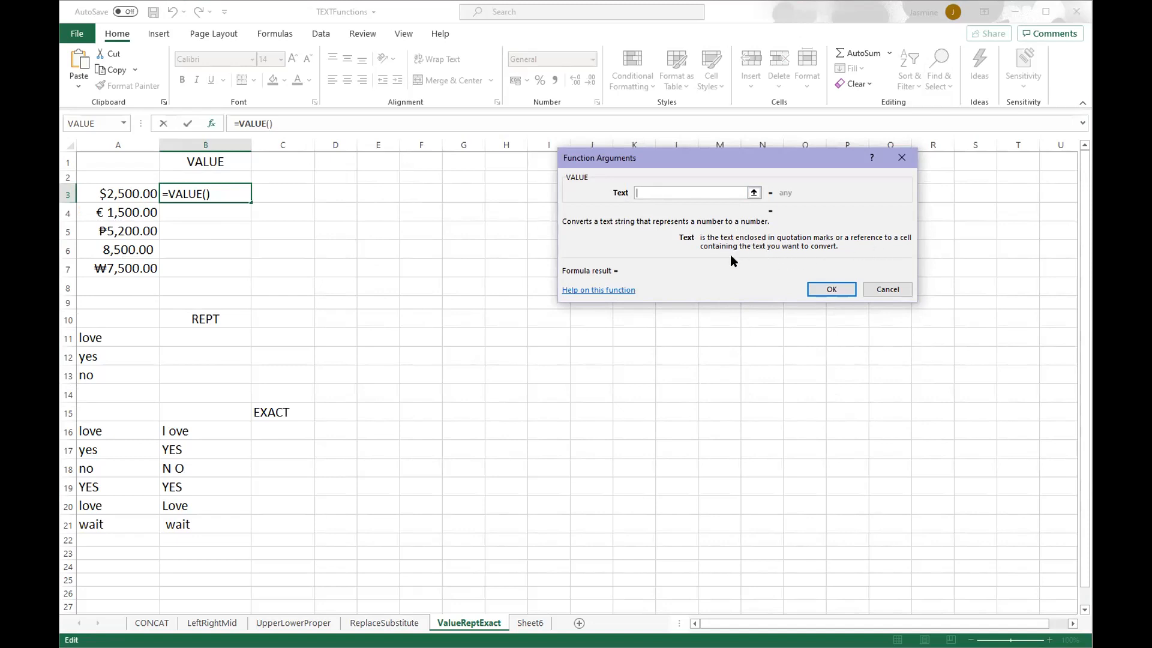
# Use cell A3 as the text of the VALUE function and accept the formula.
pyautogui.click(754, 192)
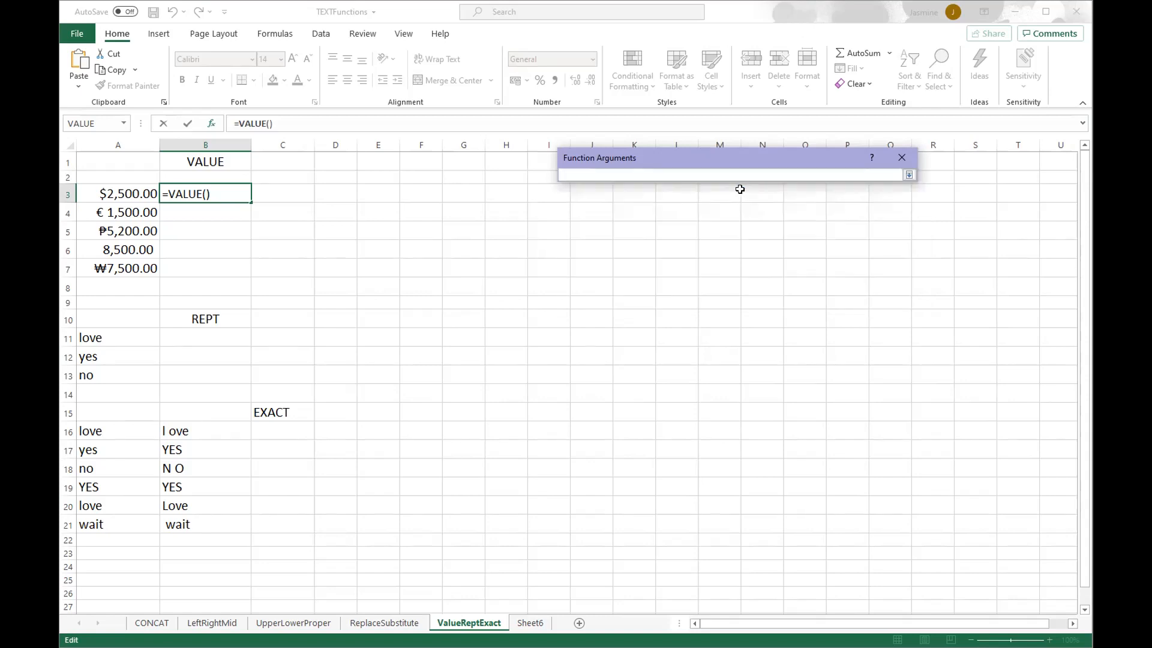
pyautogui.click(119, 194)
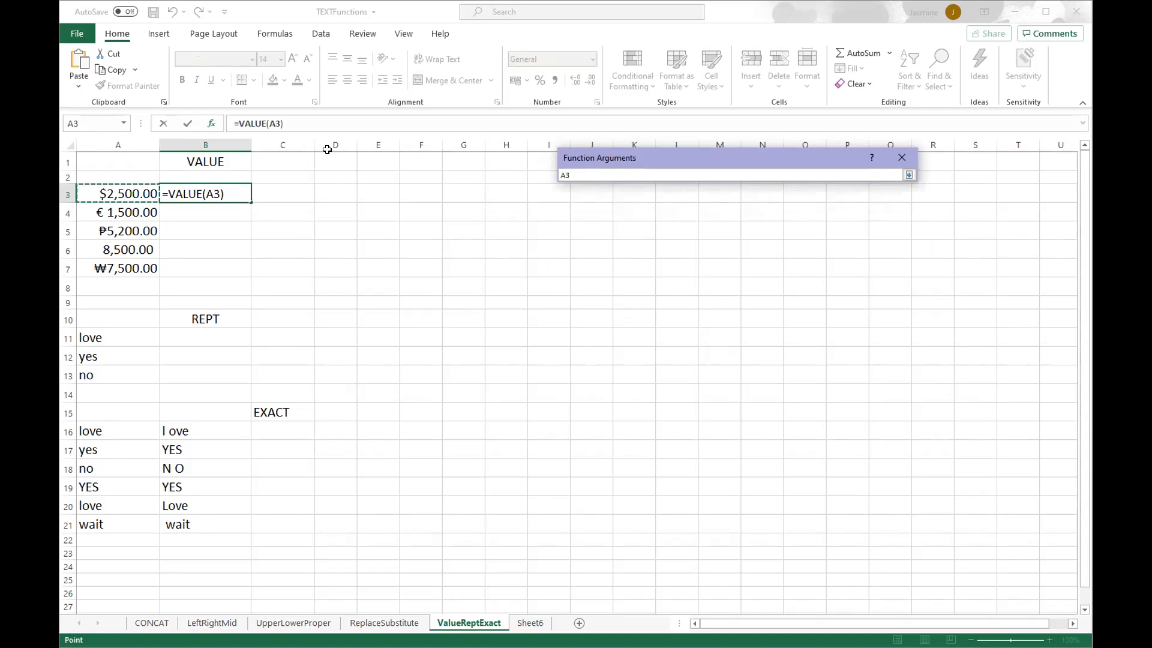
pyautogui.click(907, 176)
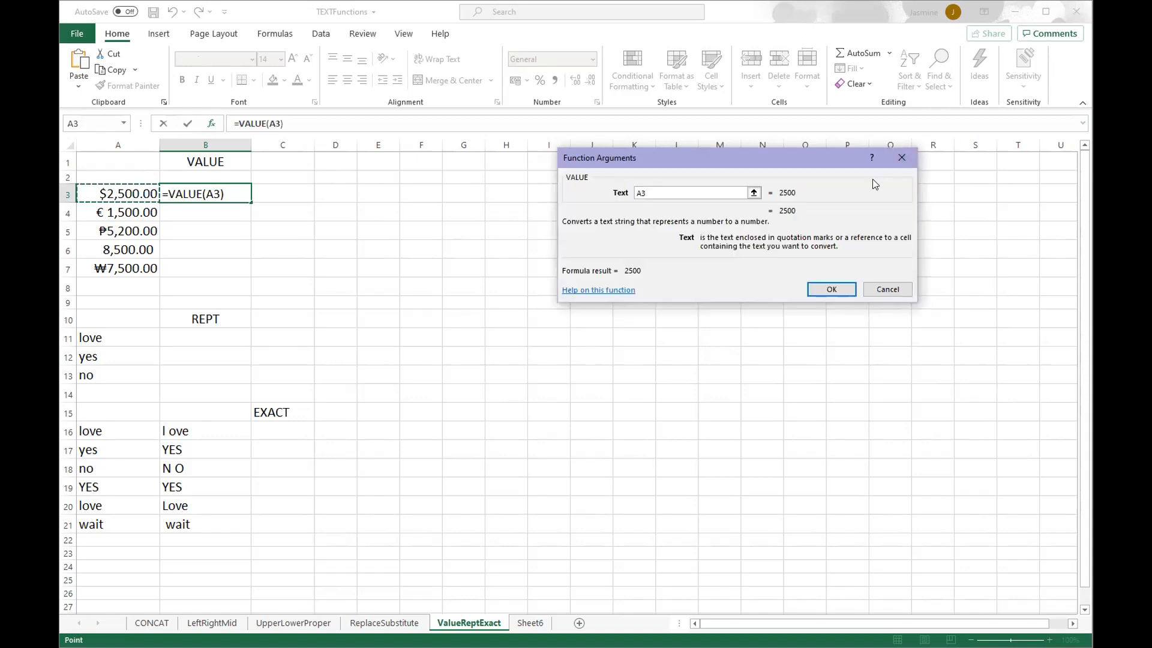
pyautogui.click(831, 288)
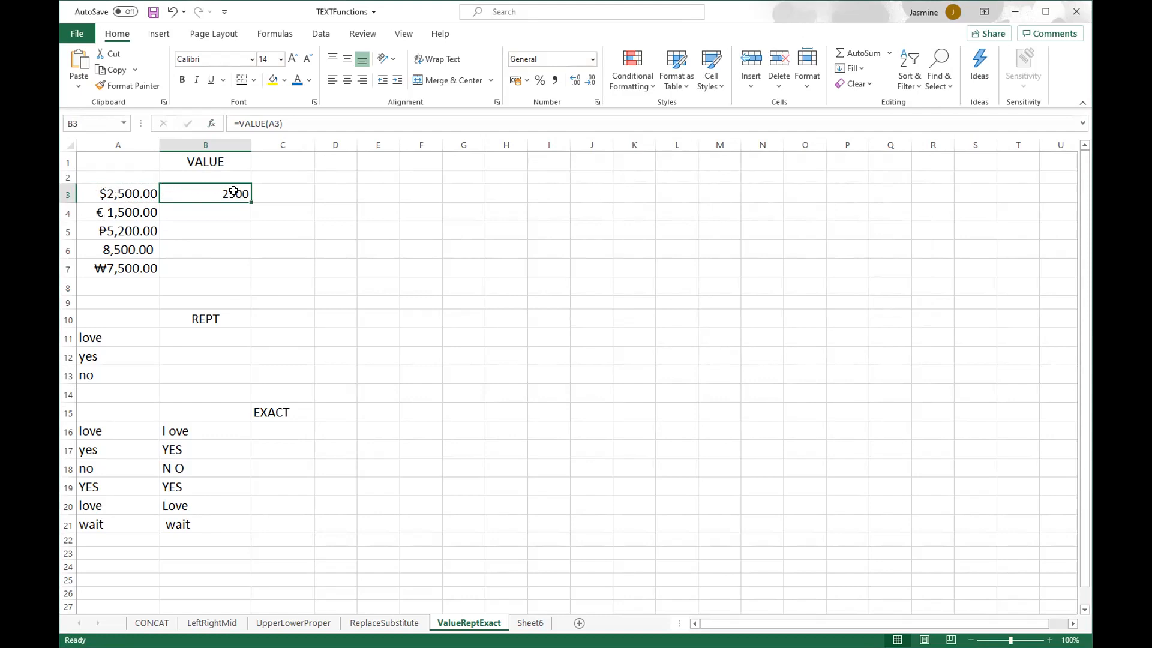
# Copy the VALUE formula from B3 down through B7.
pyautogui.moveTo(249, 199); pyautogui.dragTo(237, 274)
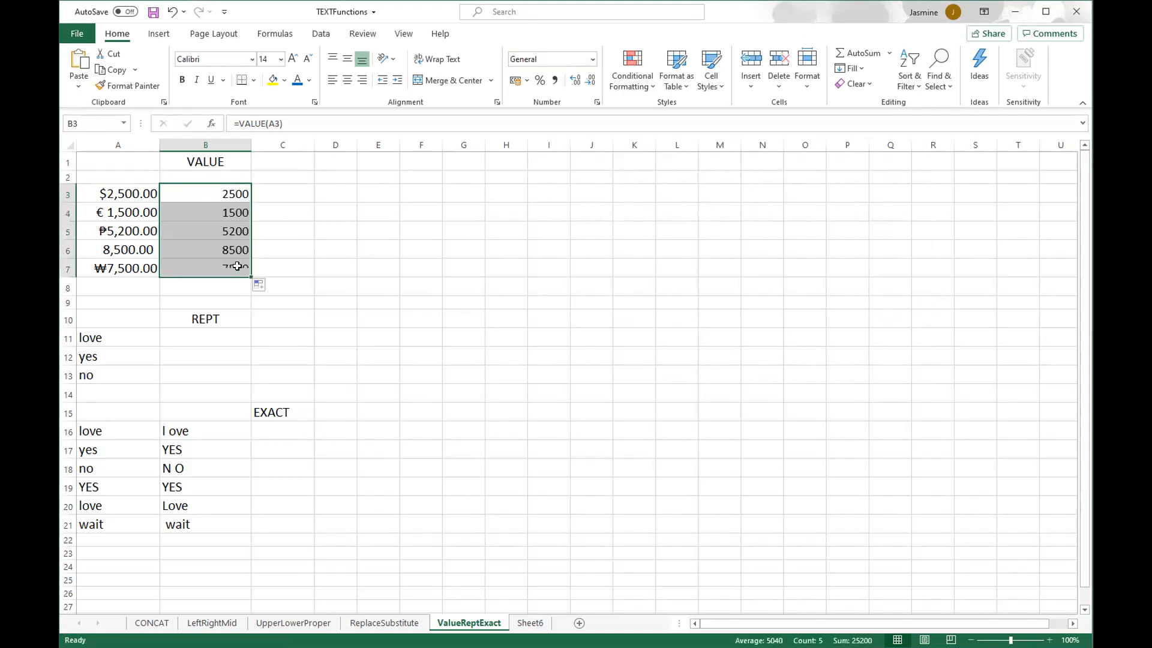
pyautogui.click(396, 264)
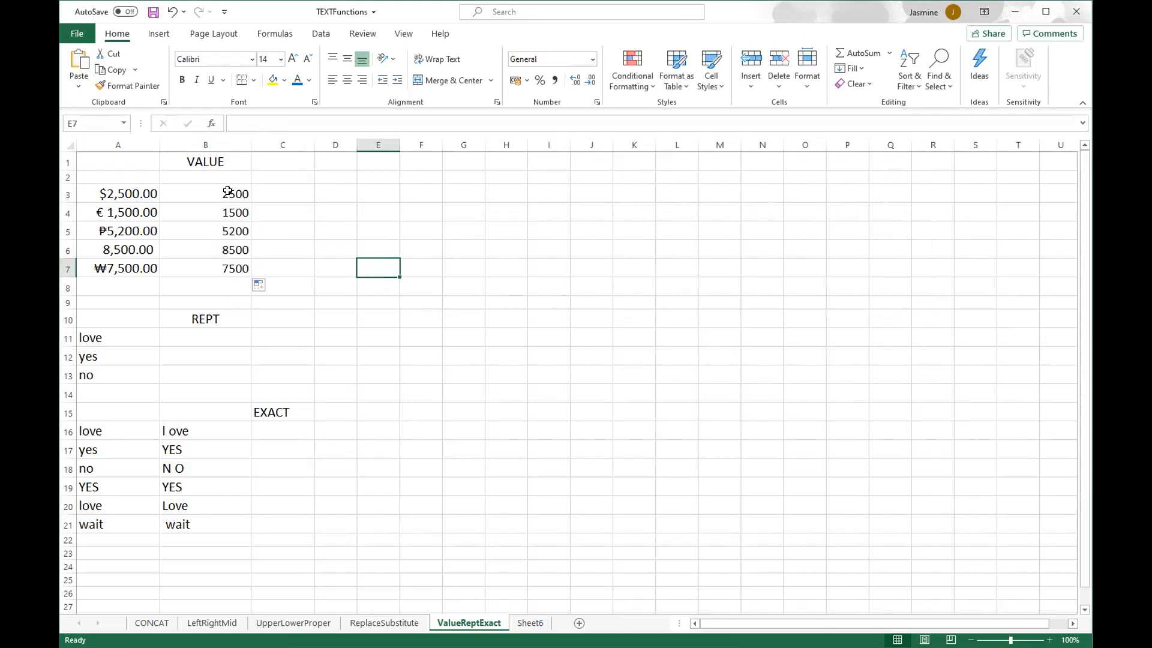
pyautogui.moveTo(228, 190); pyautogui.dragTo(230, 268)
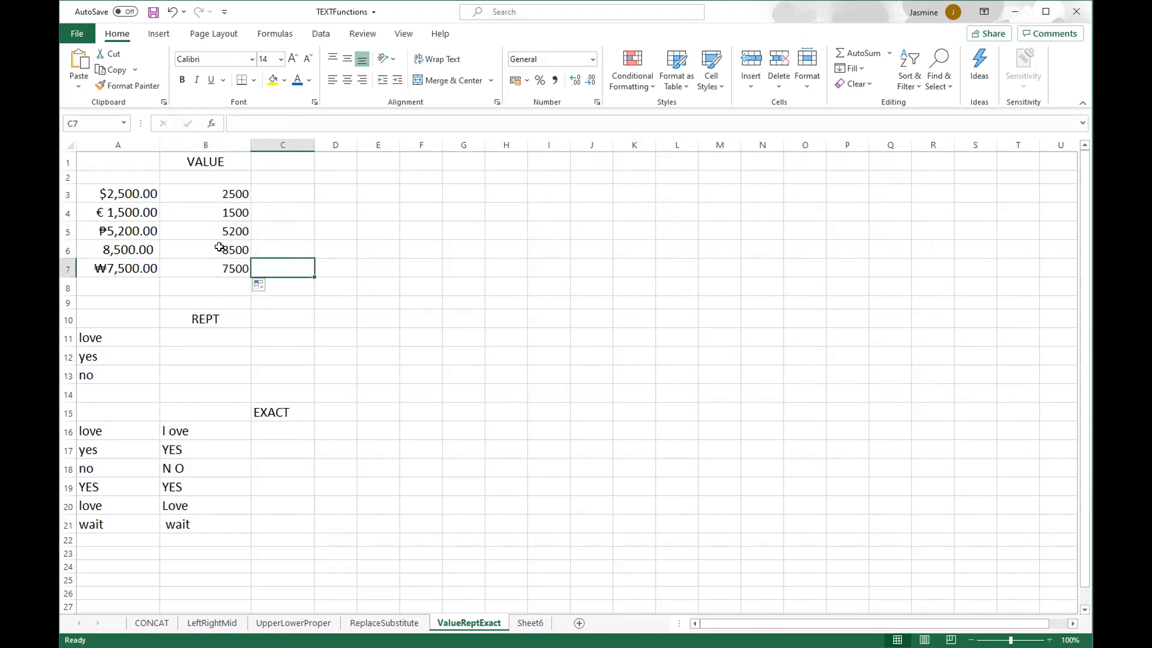
# Start a REPT function in cell B11, beside the first word under the REPT heading.
pyautogui.click(199, 316)
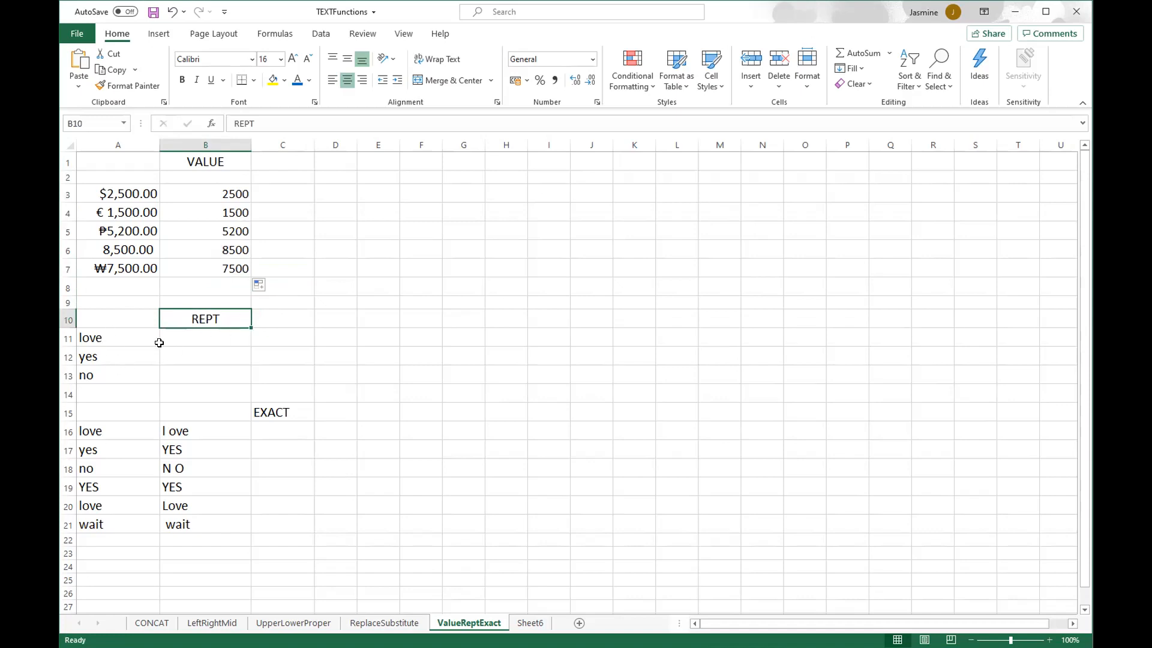
pyautogui.click(190, 334)
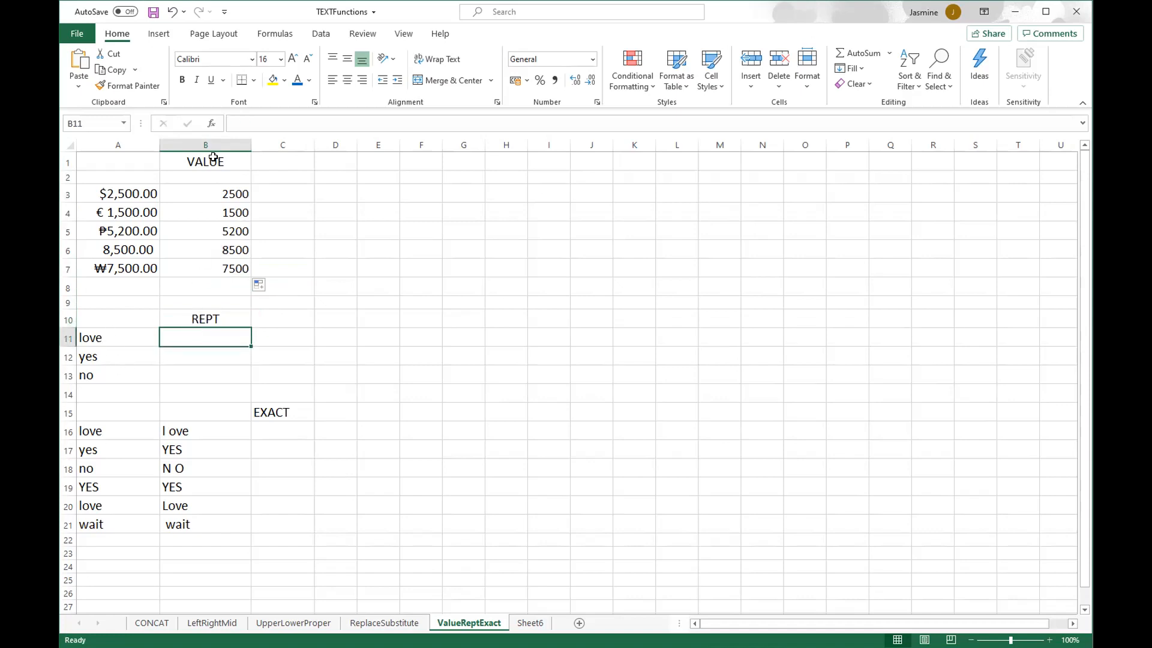
pyautogui.click(212, 124)
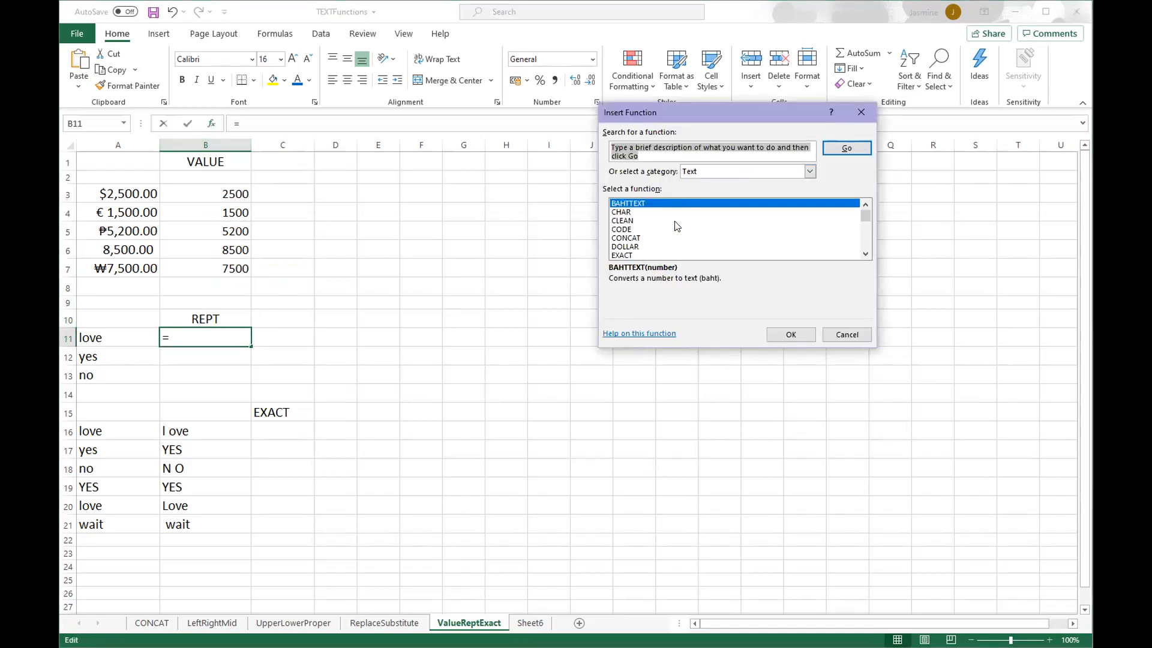
pyautogui.scroll(-2, 678, 226)
pyautogui.scroll(-2, 677, 225)
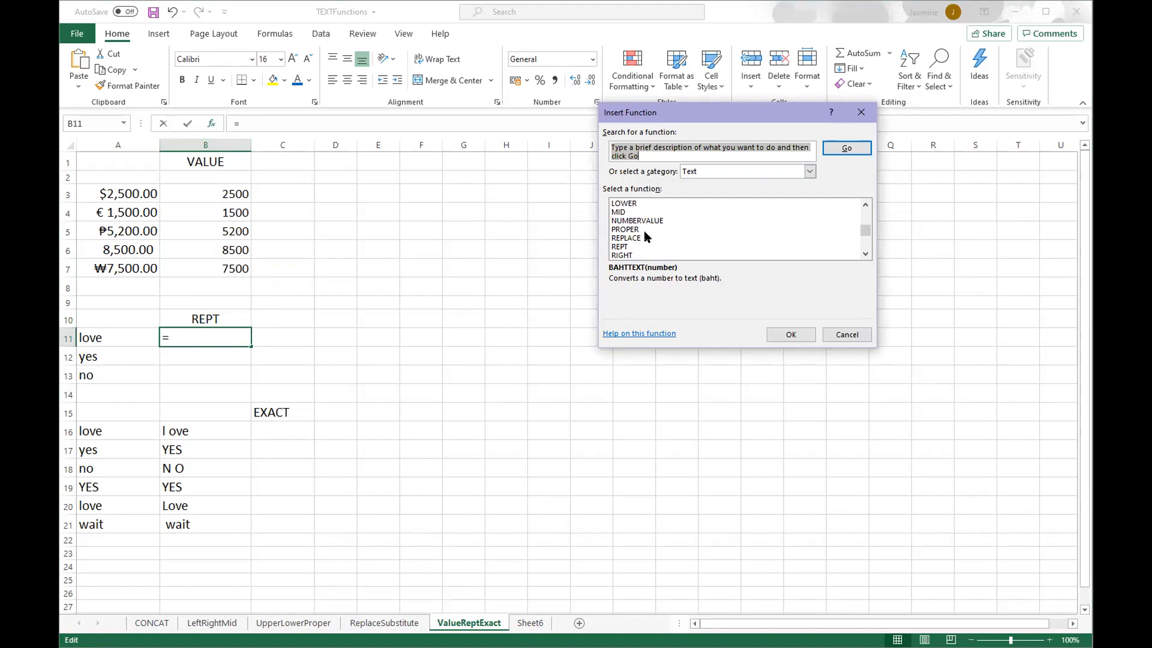
pyautogui.scroll(-1, 654, 236)
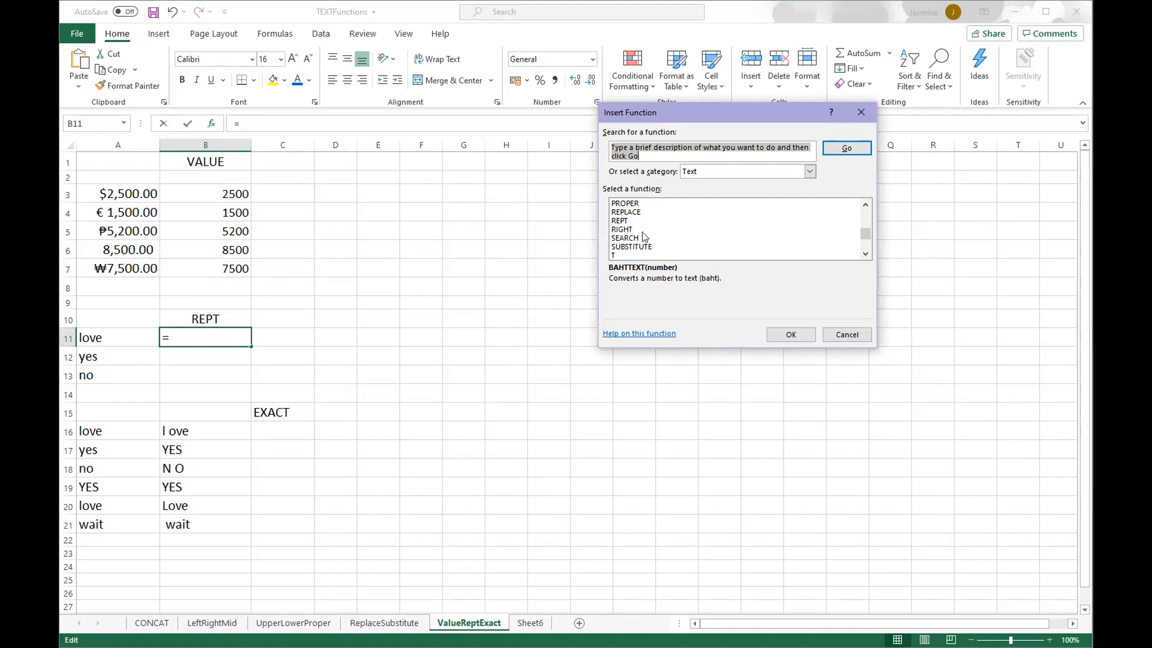
pyautogui.click(626, 221)
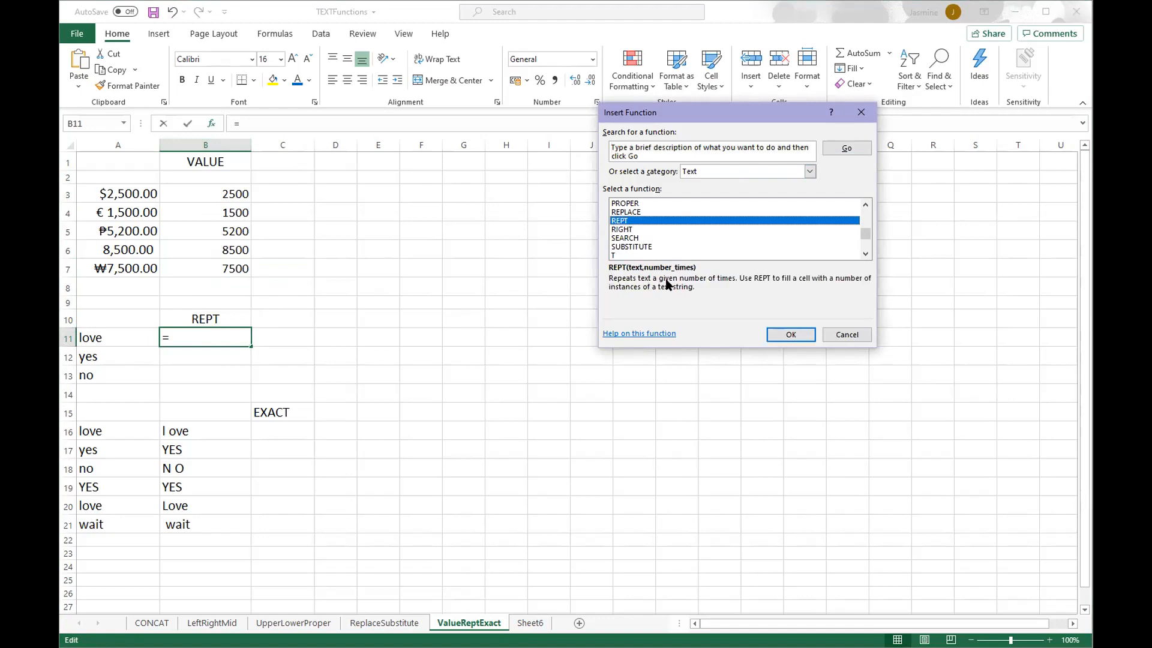
pyautogui.click(789, 337)
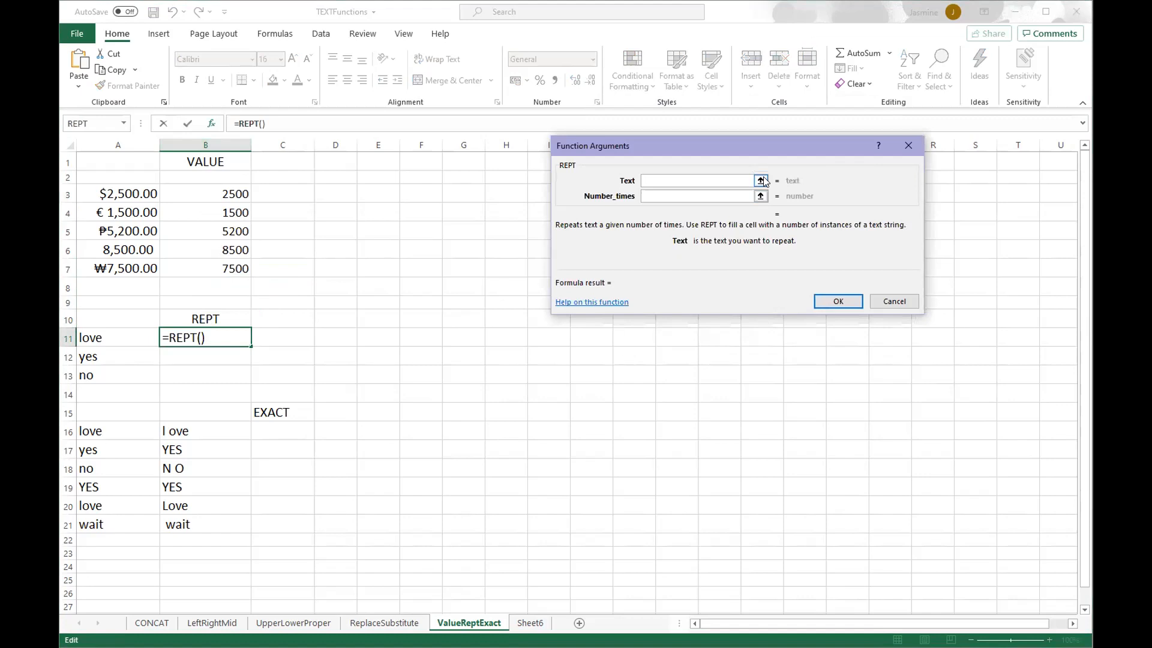
# Set the REPT function to repeat the text in A11 3 times, and copy the formula down through B13.
pyautogui.moveTo(744, 147); pyautogui.dragTo(616, 211)
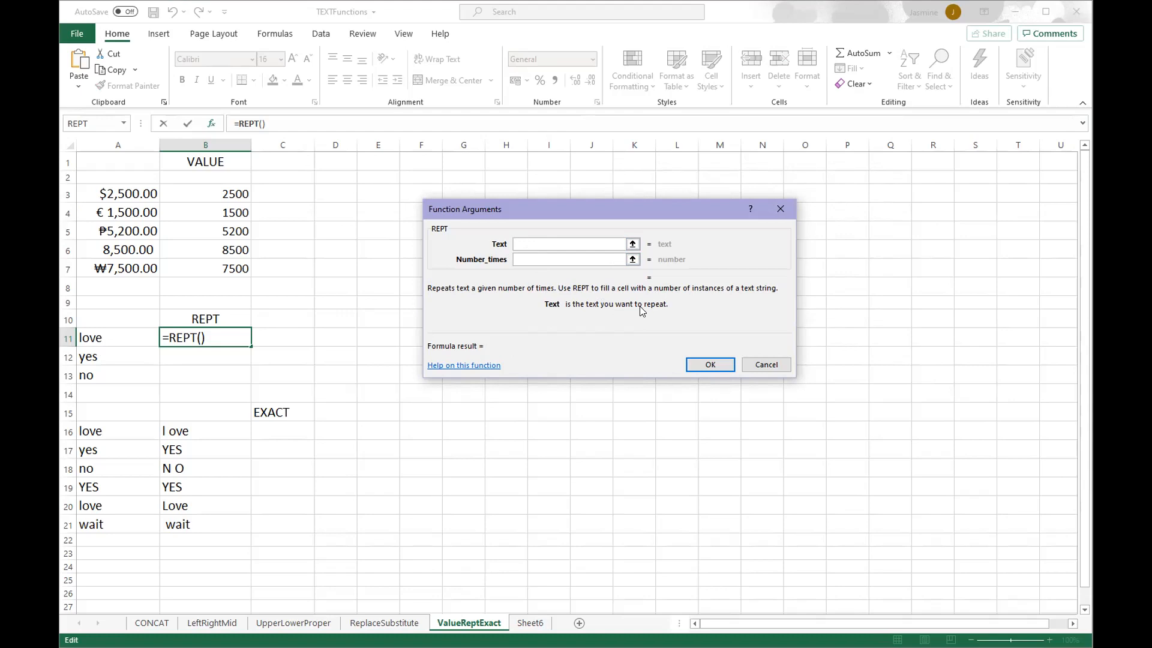
pyautogui.click(632, 245)
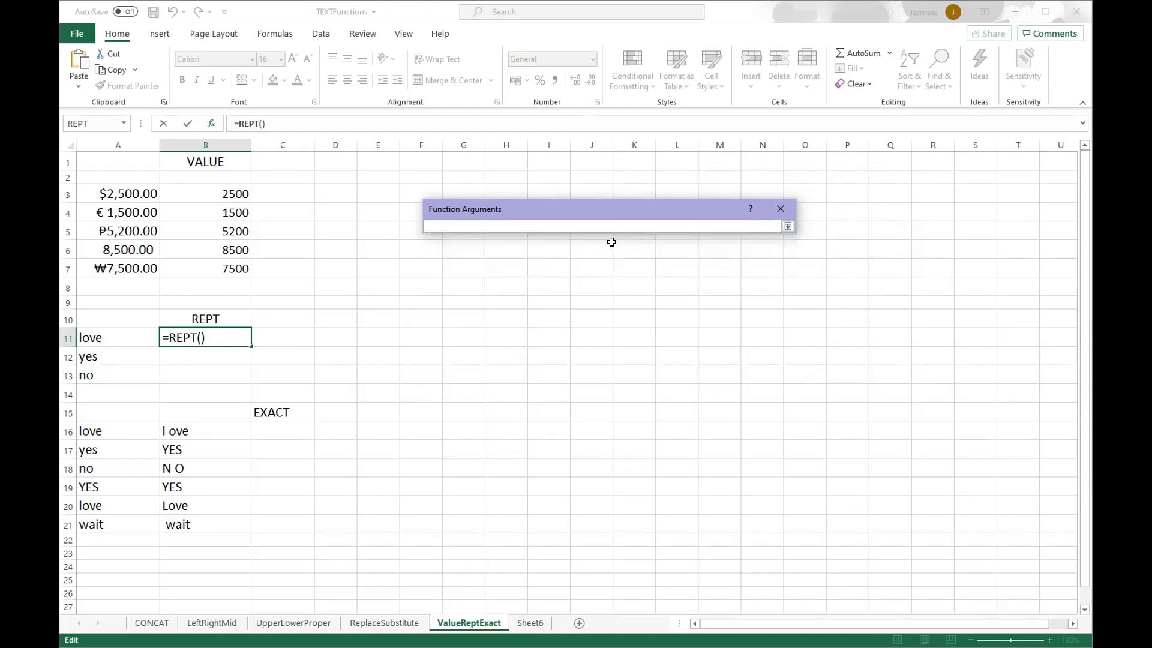
pyautogui.click(95, 337)
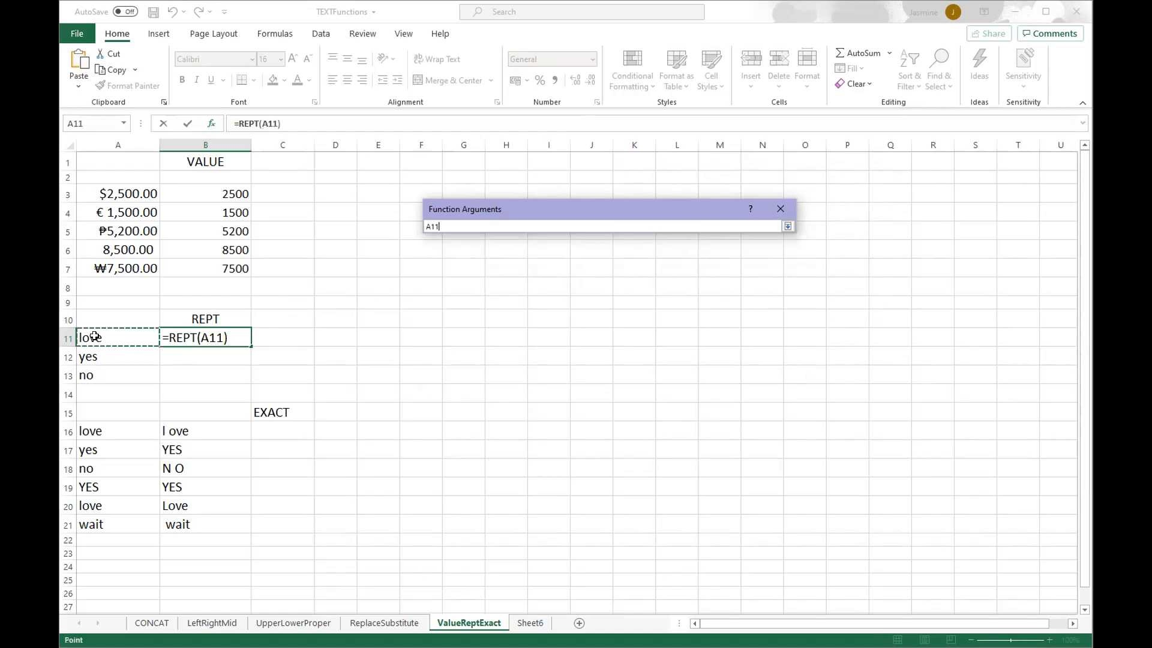
pyautogui.click(788, 226)
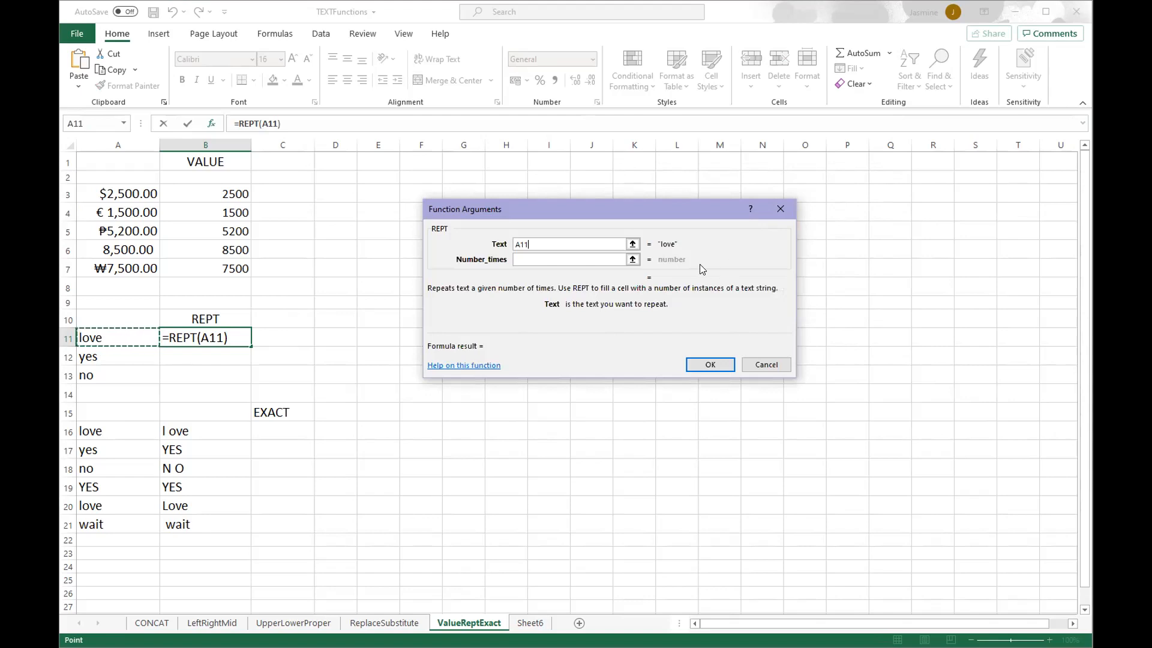
pyautogui.click(539, 257)
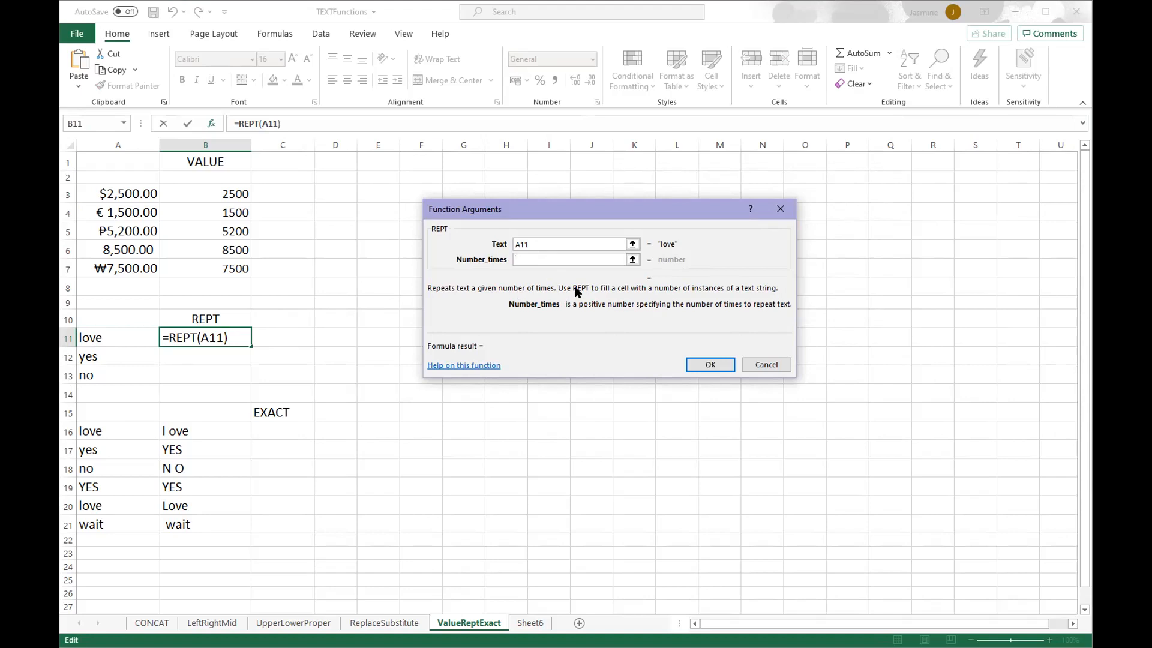
pyautogui.write('3')
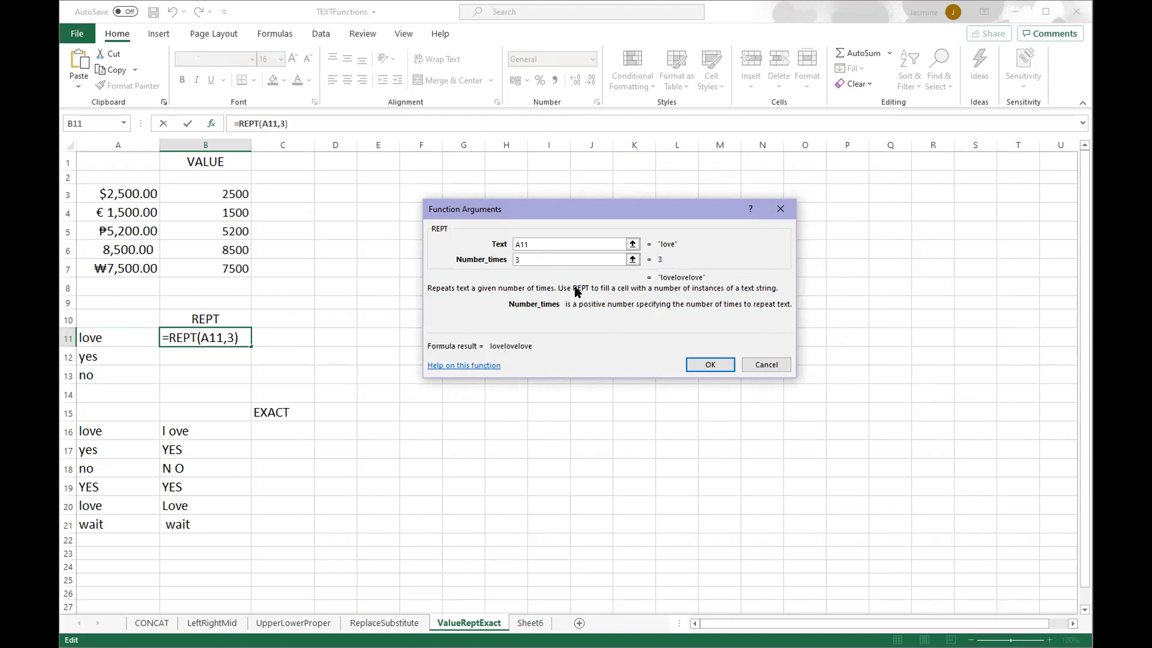
pyautogui.click(714, 362)
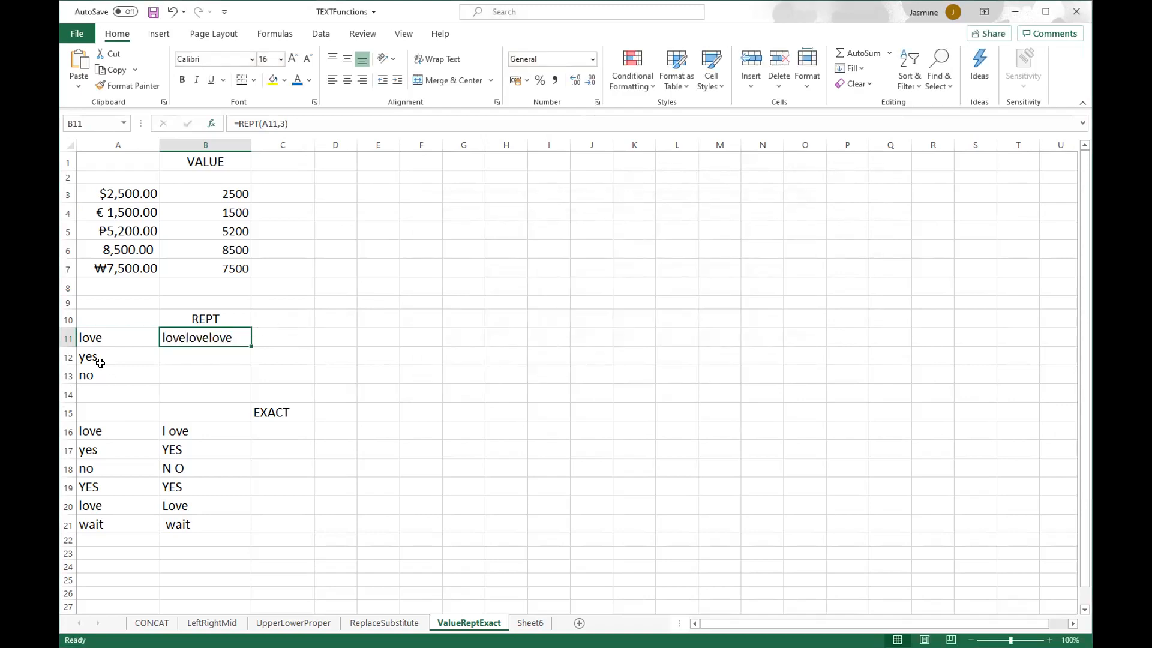
pyautogui.moveTo(250, 346); pyautogui.dragTo(246, 384)
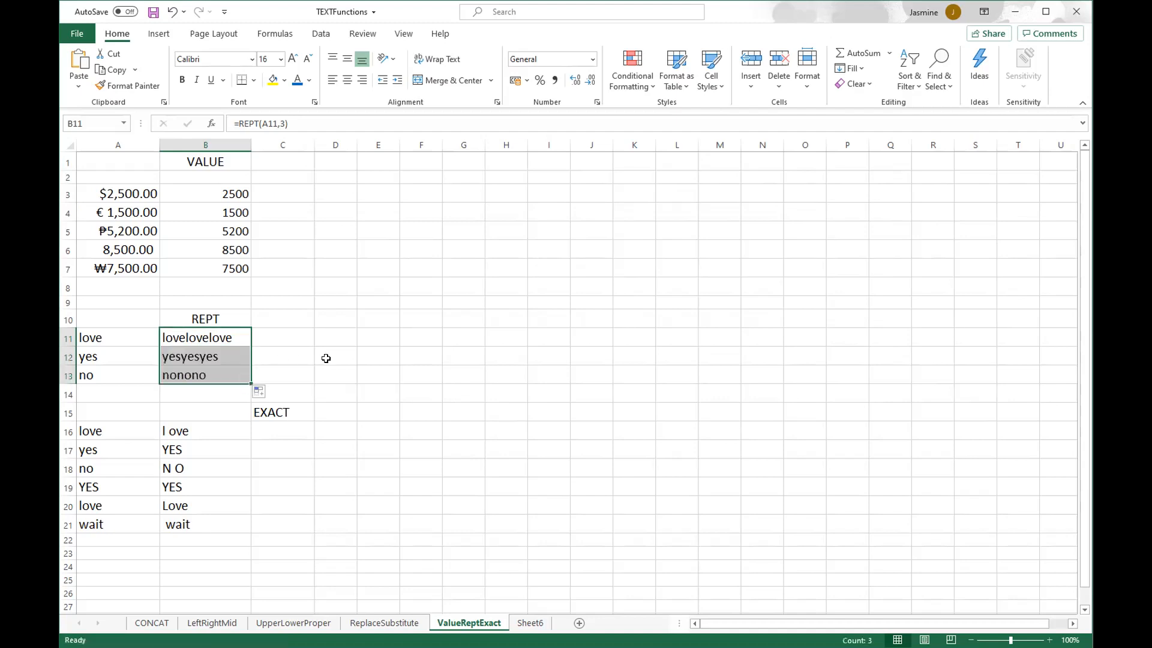
pyautogui.click(369, 374)
# Change the number of repetitions in the REPT formula in B13 to 2.
pyautogui.doubleClick(186, 374)
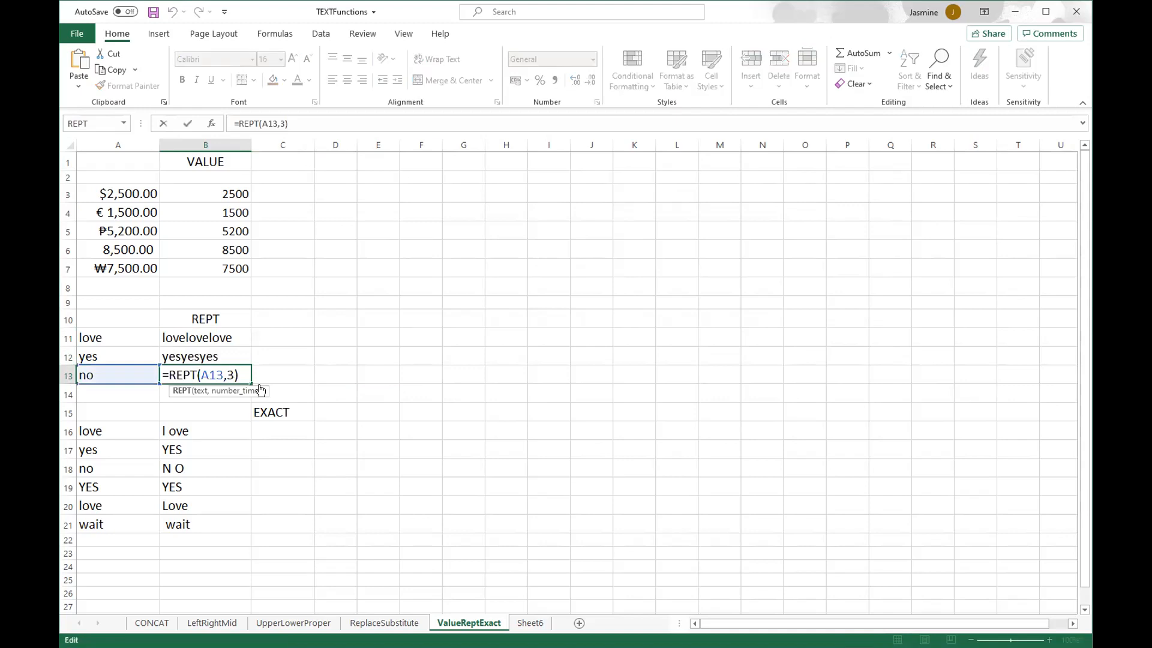
pyautogui.press('BackSpace')
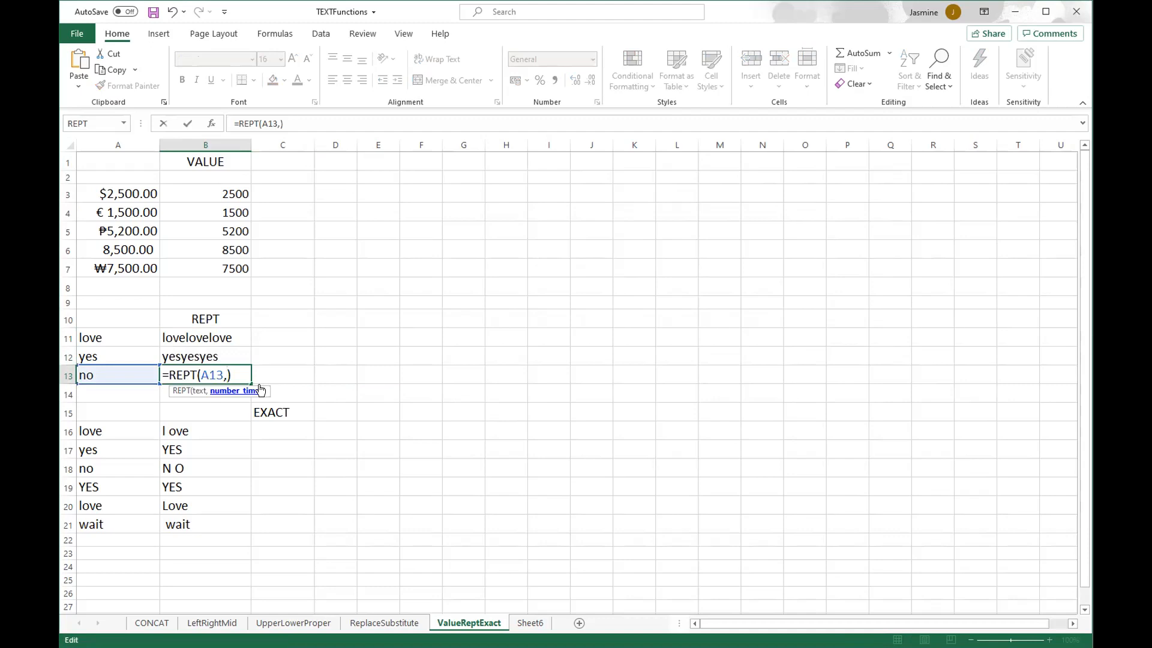
pyautogui.write('2')
pyautogui.press('Return')
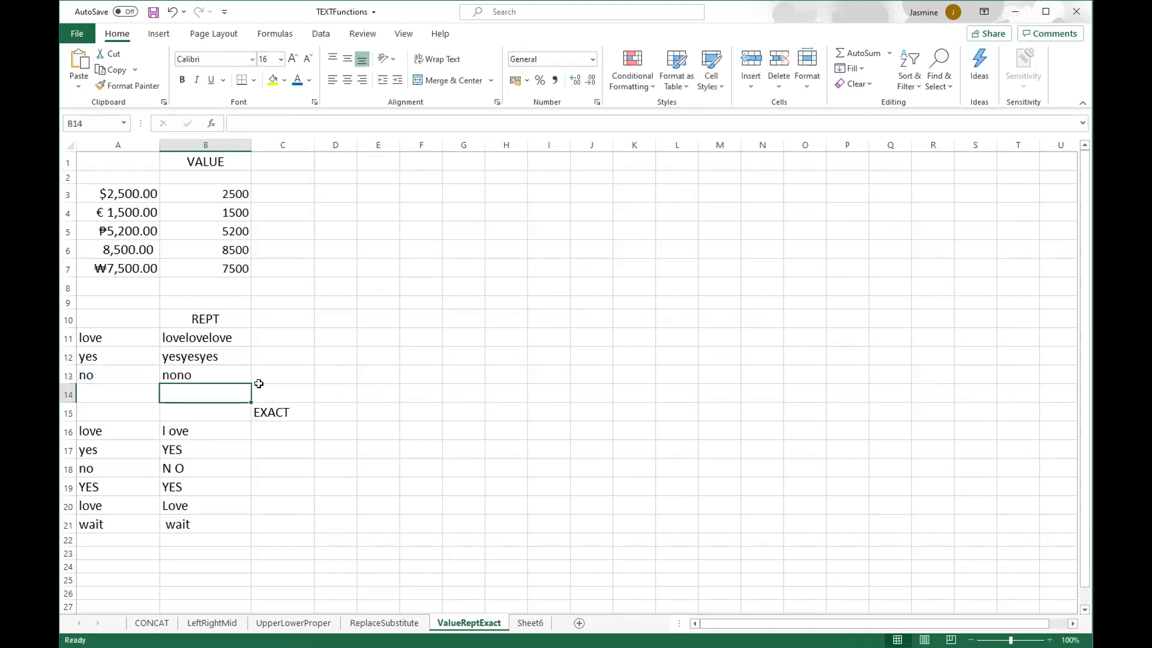
pyautogui.press('Up')
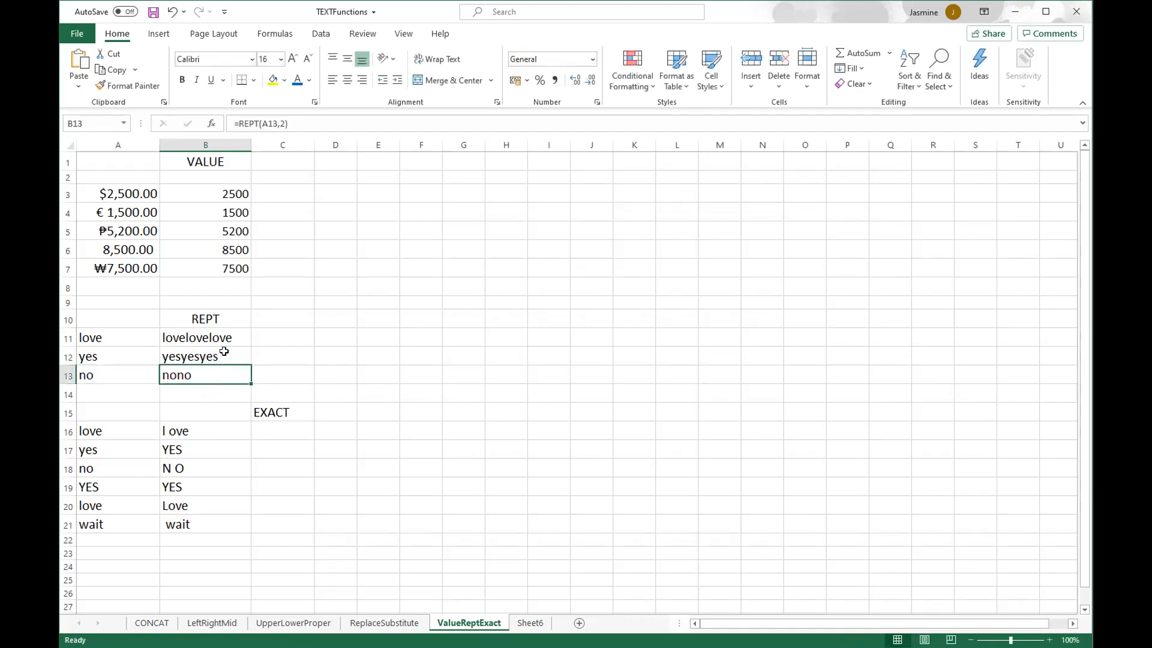
# Start an EXACT function in cell C16, beneath the EXACT heading.
pyautogui.click(205, 433)
pyautogui.scroll(-1, 326, 429)
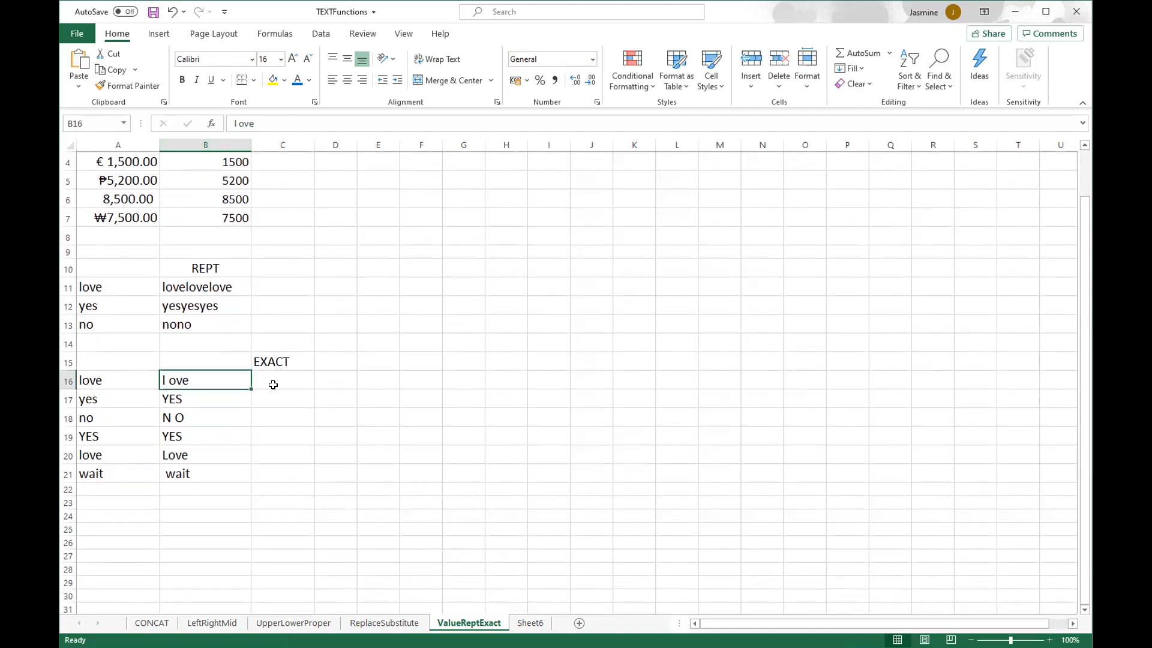
pyautogui.click(273, 385)
pyautogui.click(211, 124)
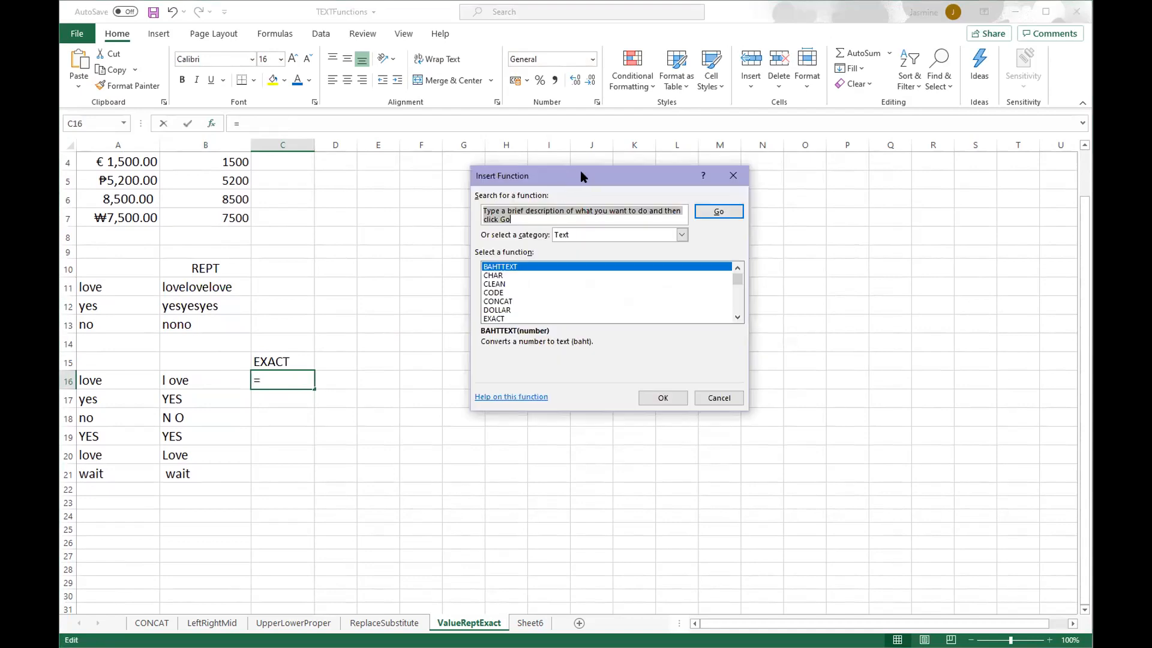
pyautogui.moveTo(581, 171); pyautogui.dragTo(613, 166)
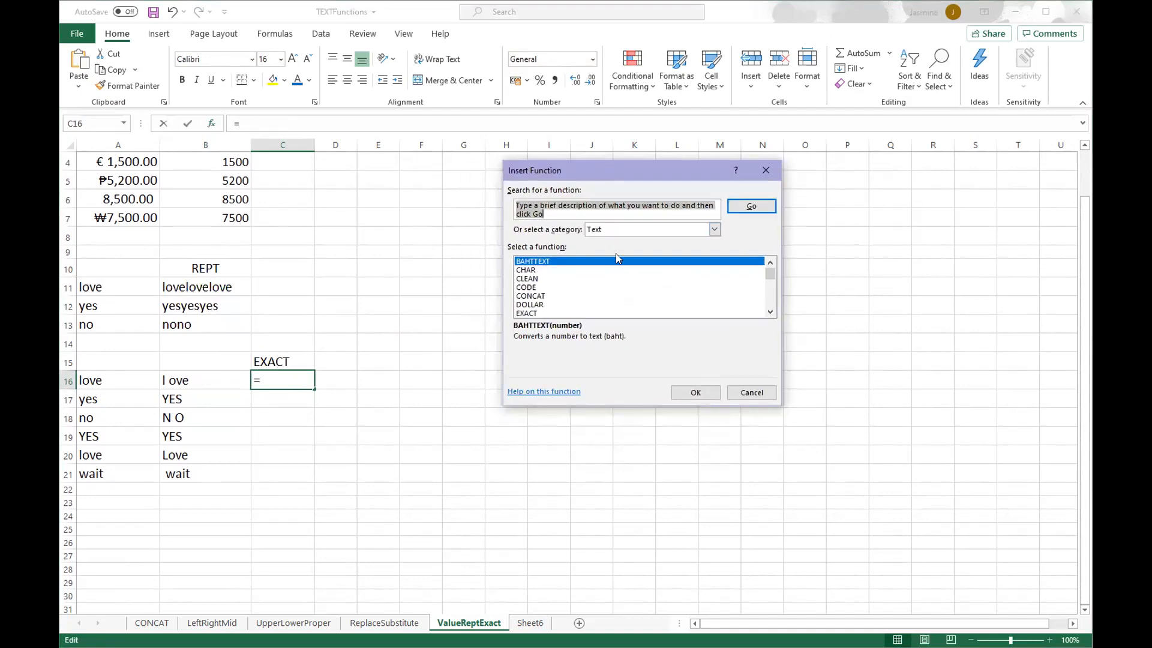
pyautogui.scroll(-1, 552, 288)
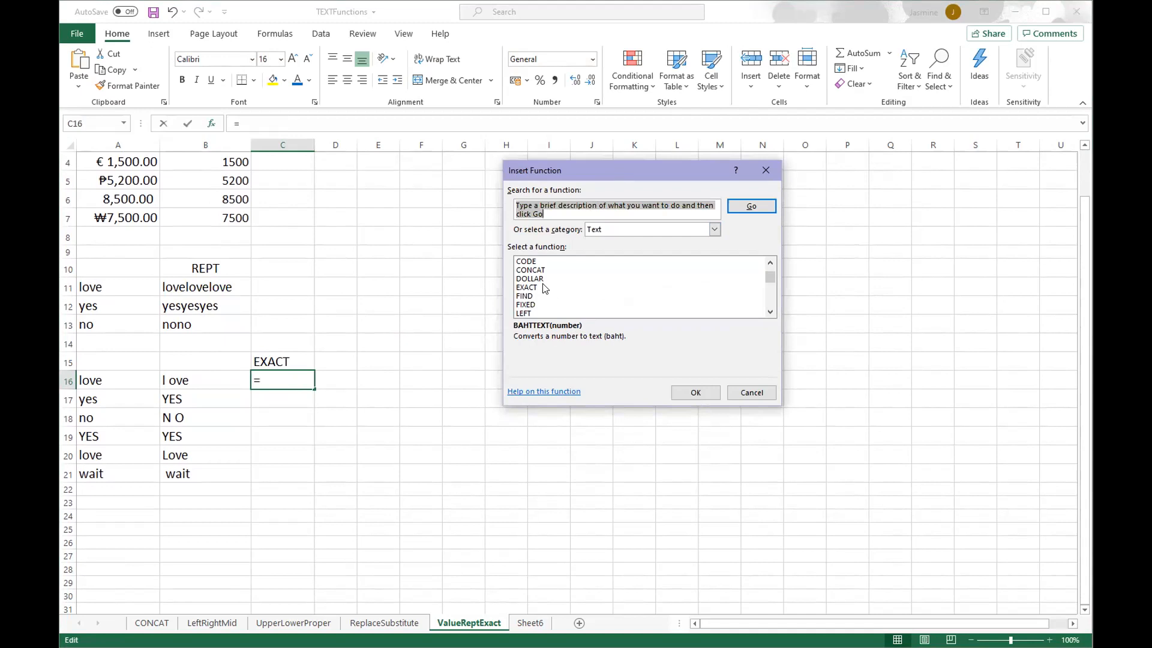
pyautogui.click(530, 287)
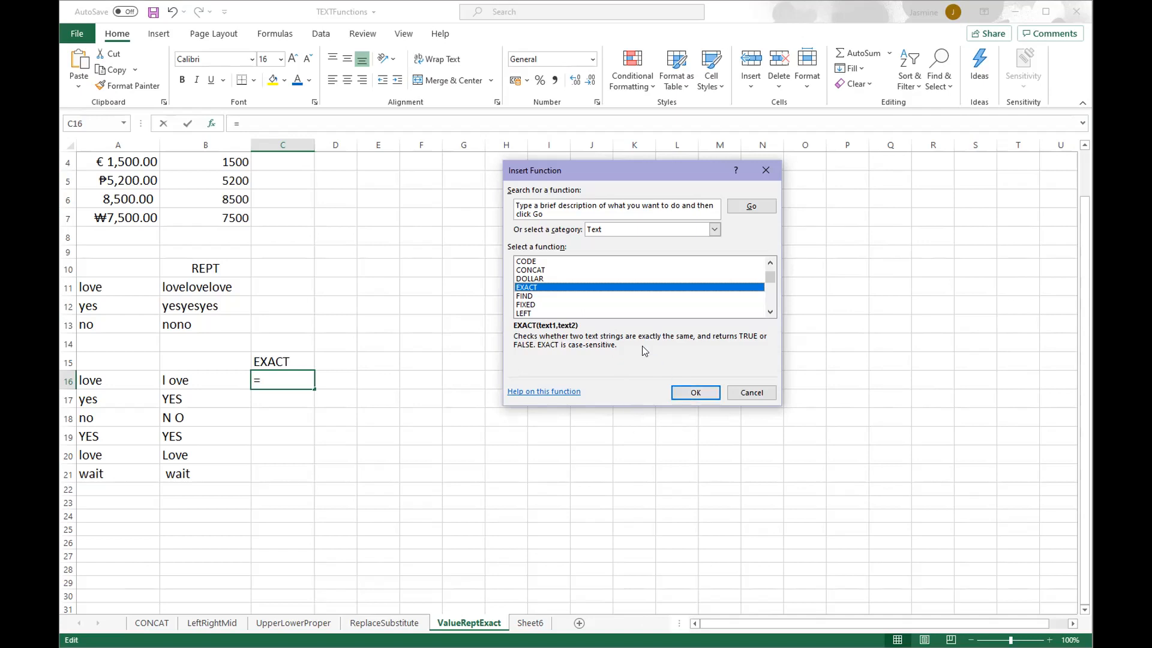
pyautogui.click(693, 390)
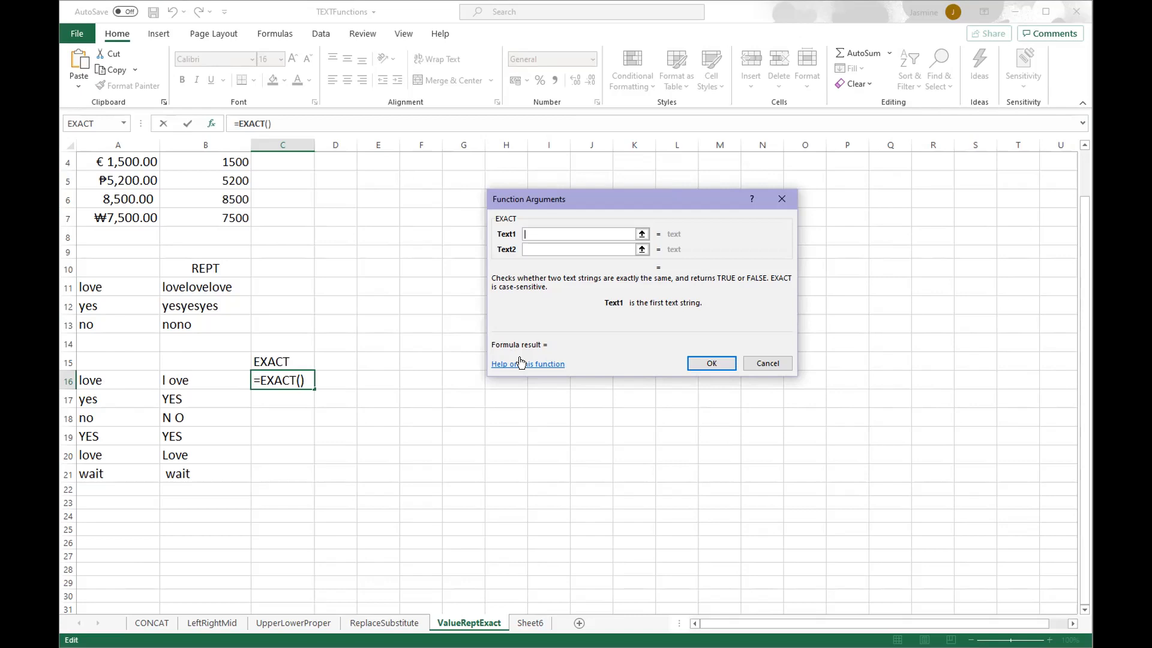
# Compare A16 with B16 in the EXACT function, and copy the formula down through C21.
pyautogui.click(641, 233)
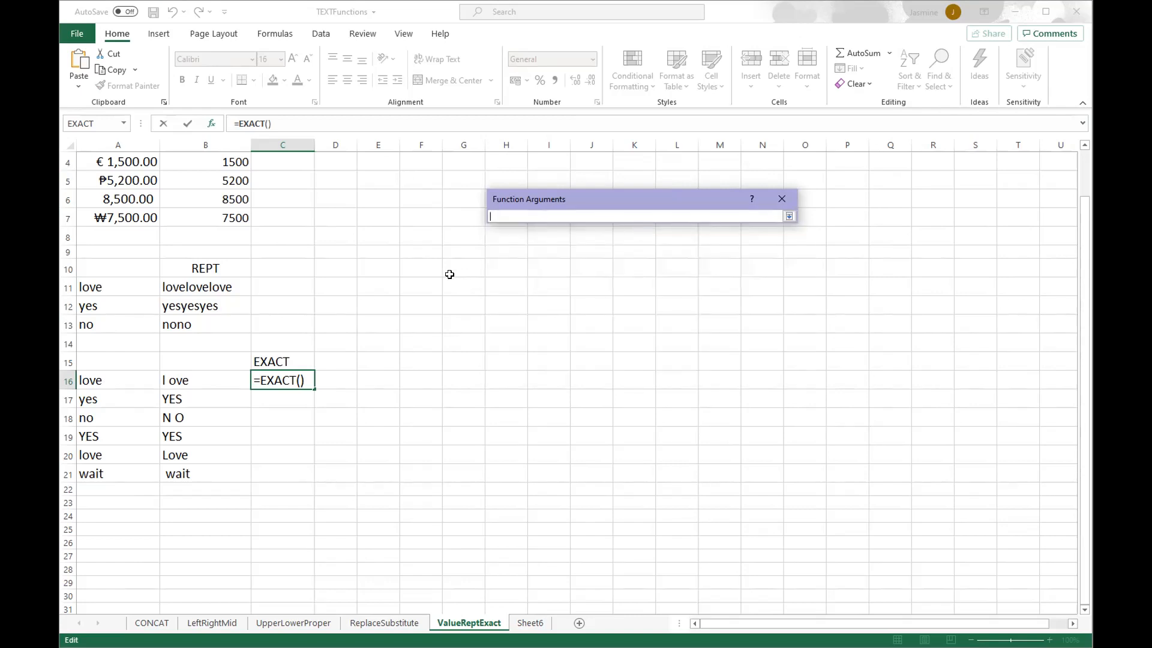
pyautogui.click(100, 380)
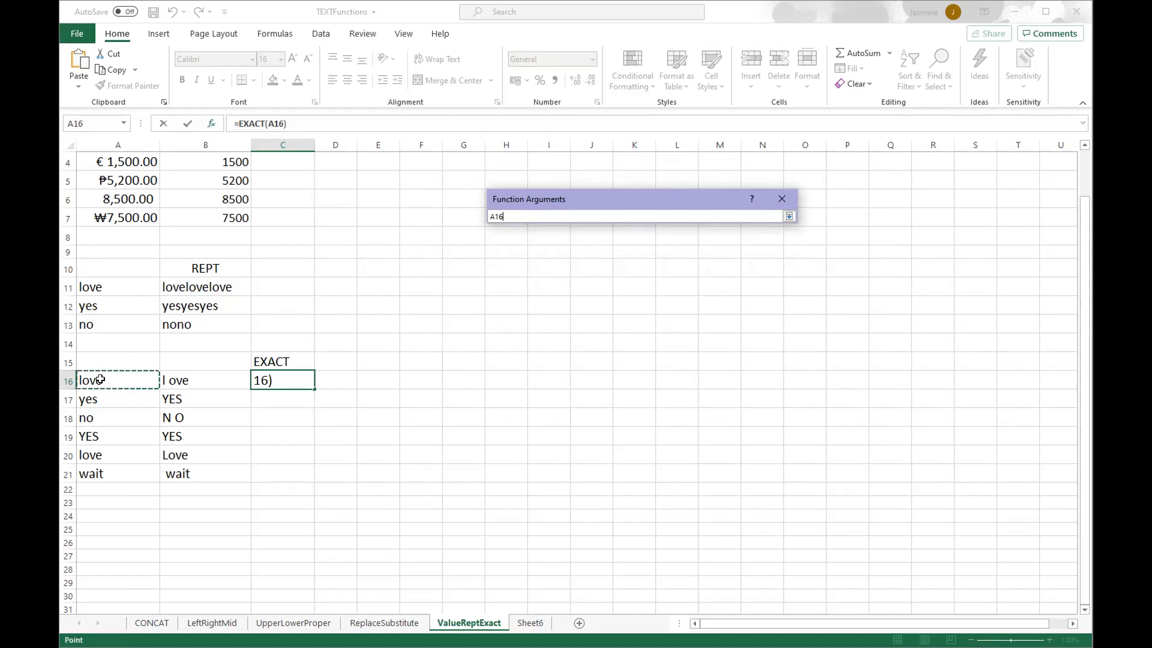
pyautogui.click(789, 216)
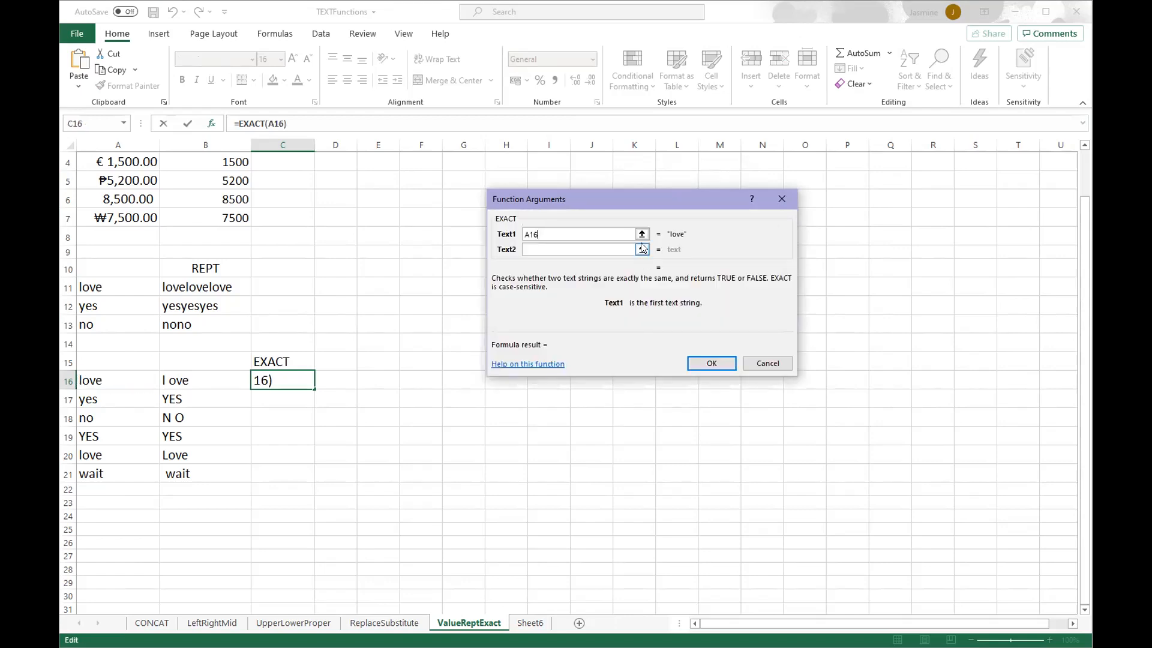
pyautogui.click(642, 249)
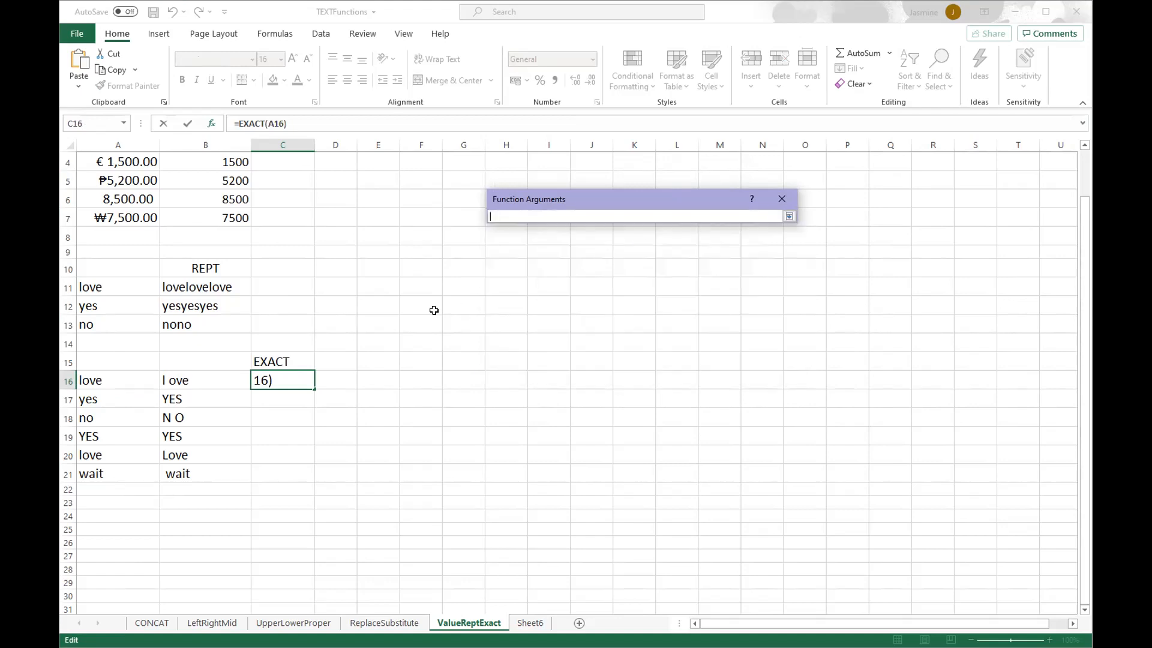
pyautogui.click(193, 382)
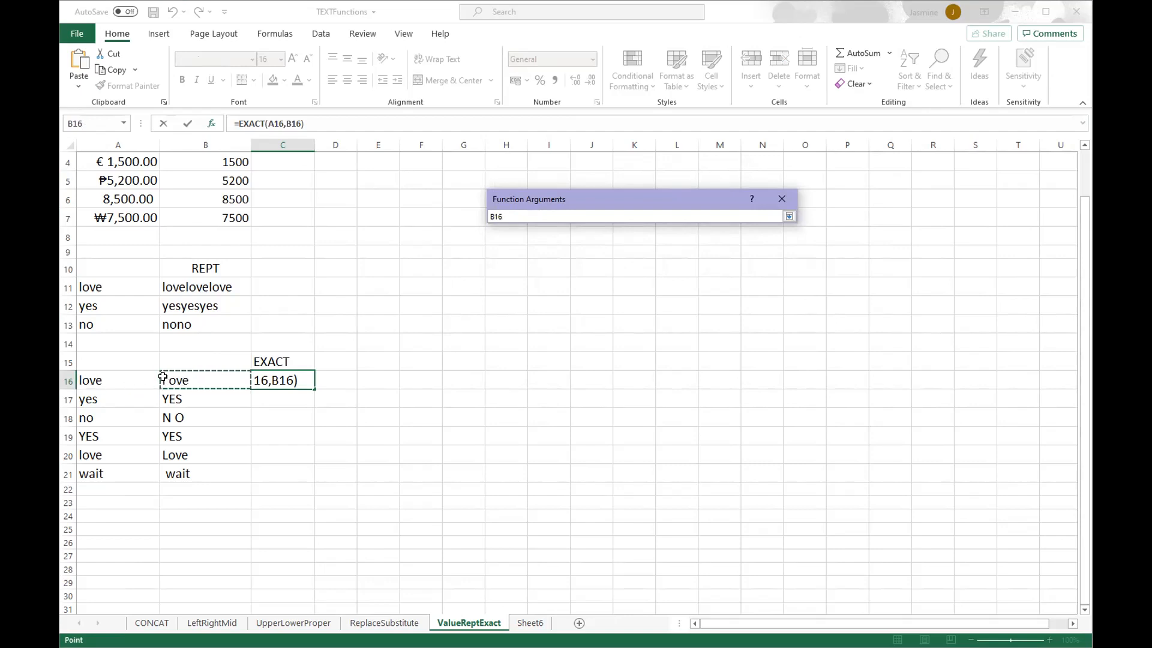
pyautogui.click(789, 216)
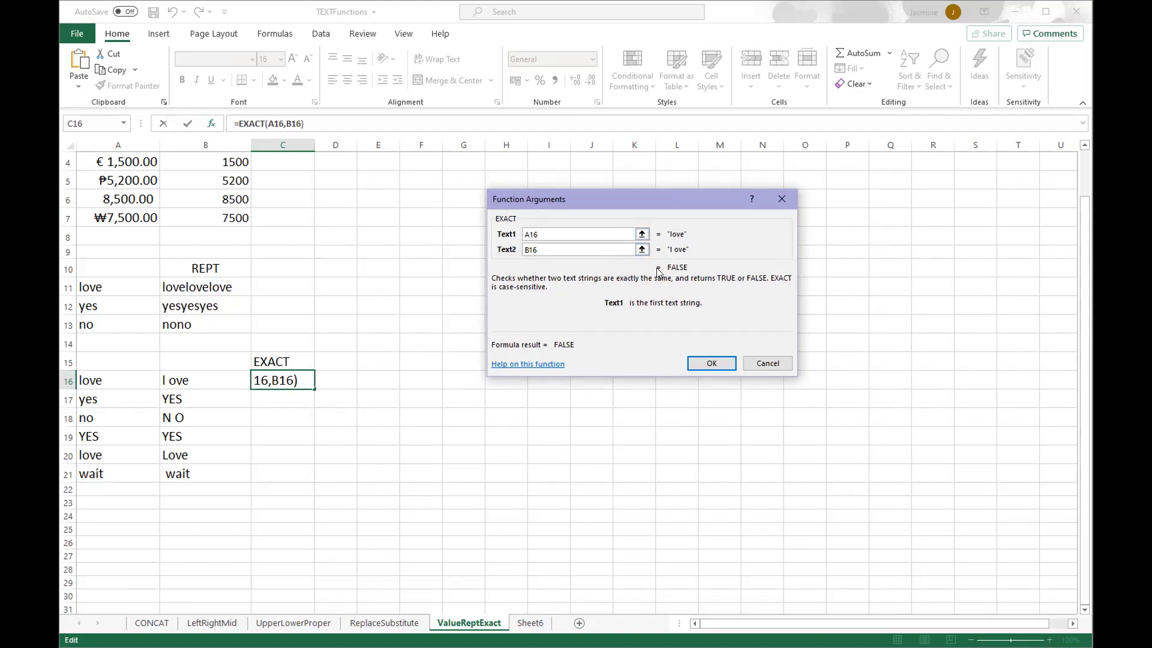
pyautogui.click(712, 361)
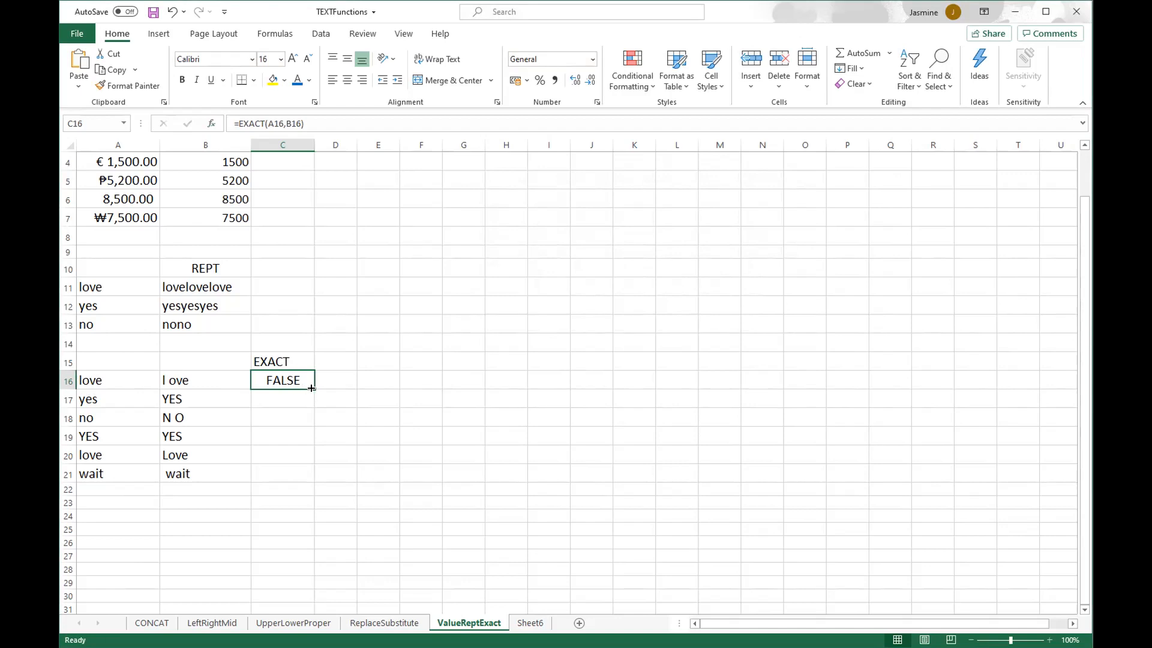
pyautogui.moveTo(312, 388); pyautogui.dragTo(305, 473)
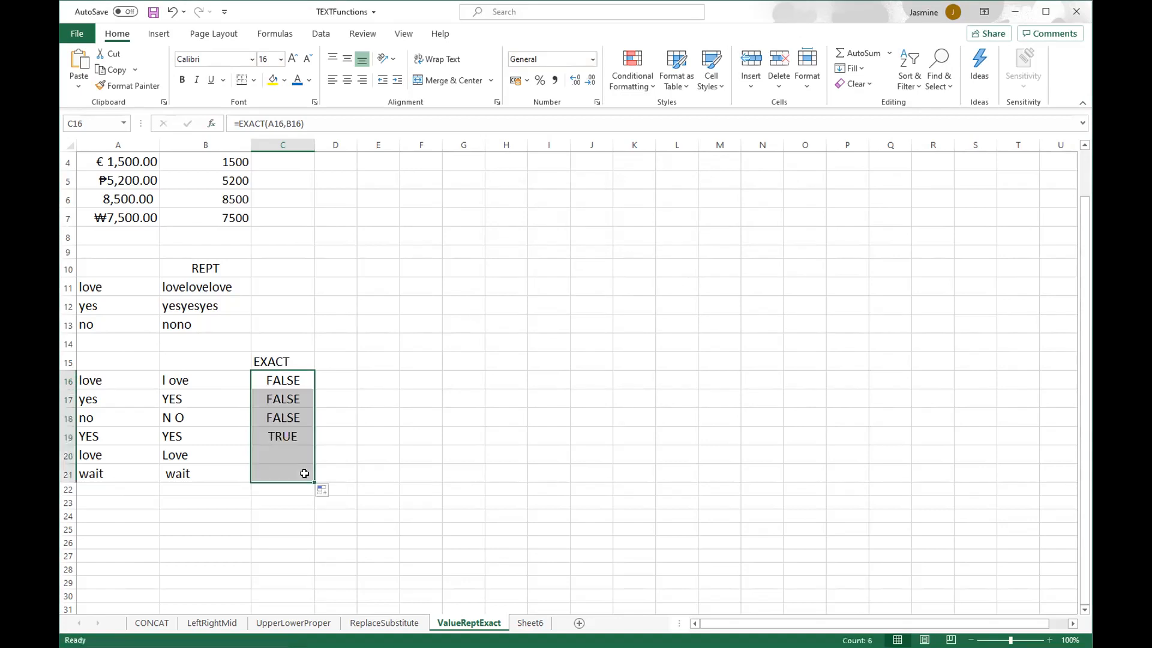
pyautogui.click(416, 393)
# Examine the EXACT results in rows 17 to 19 against the texts they compare in columns A and B.
pyautogui.click(291, 400)
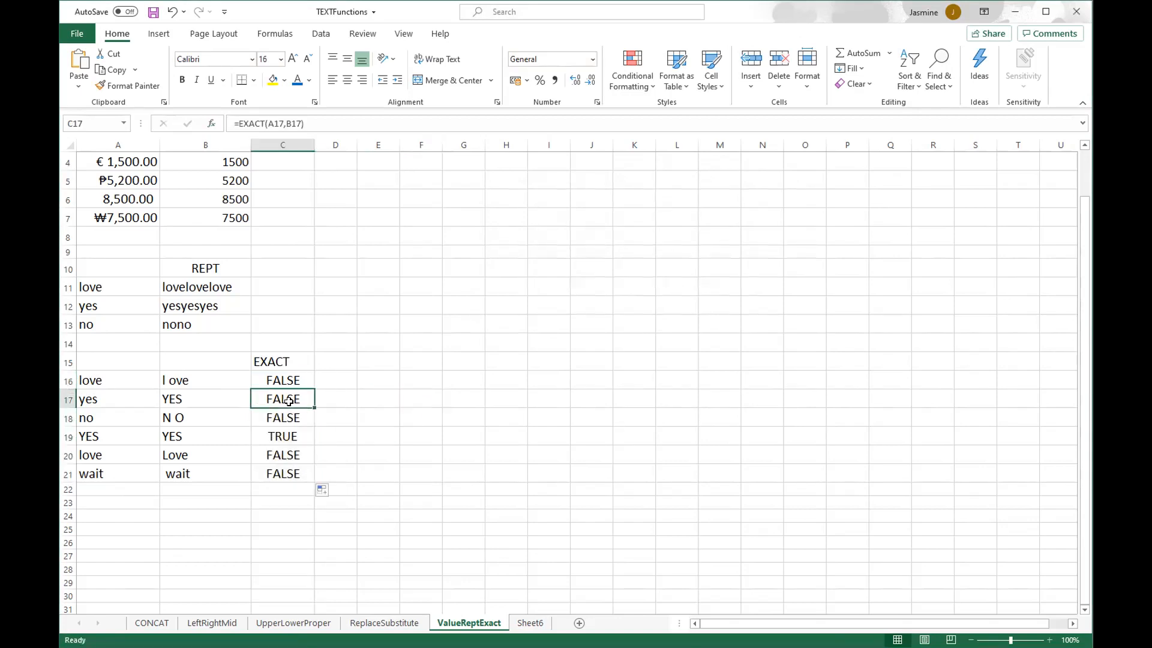
pyautogui.click(98, 396)
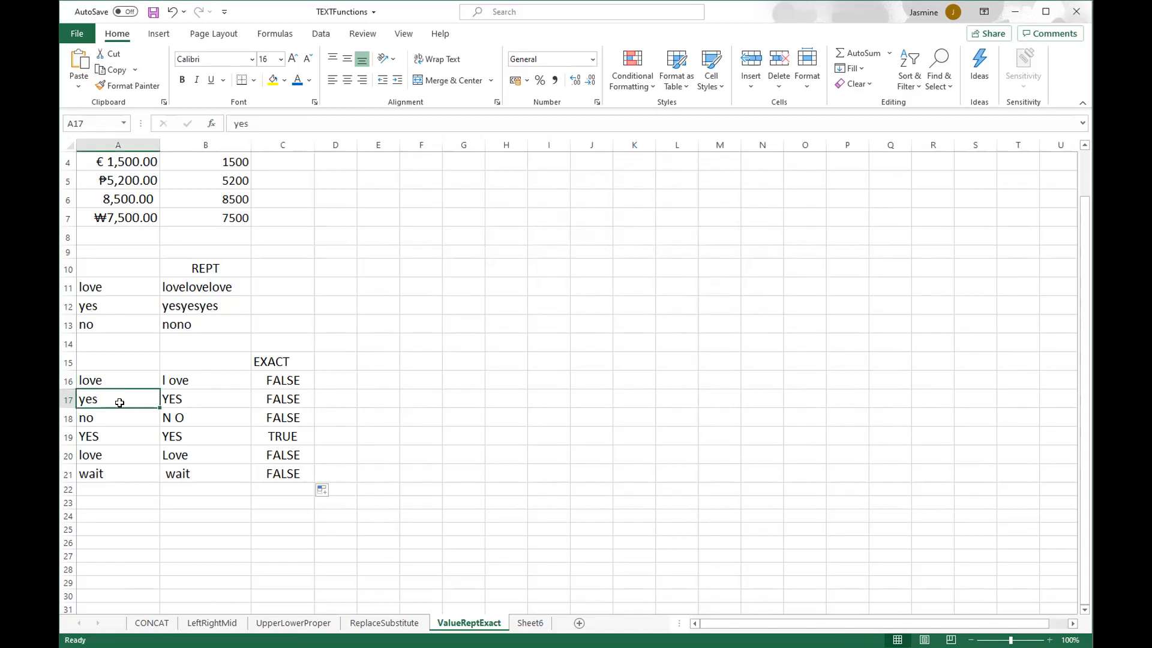
pyautogui.click(212, 398)
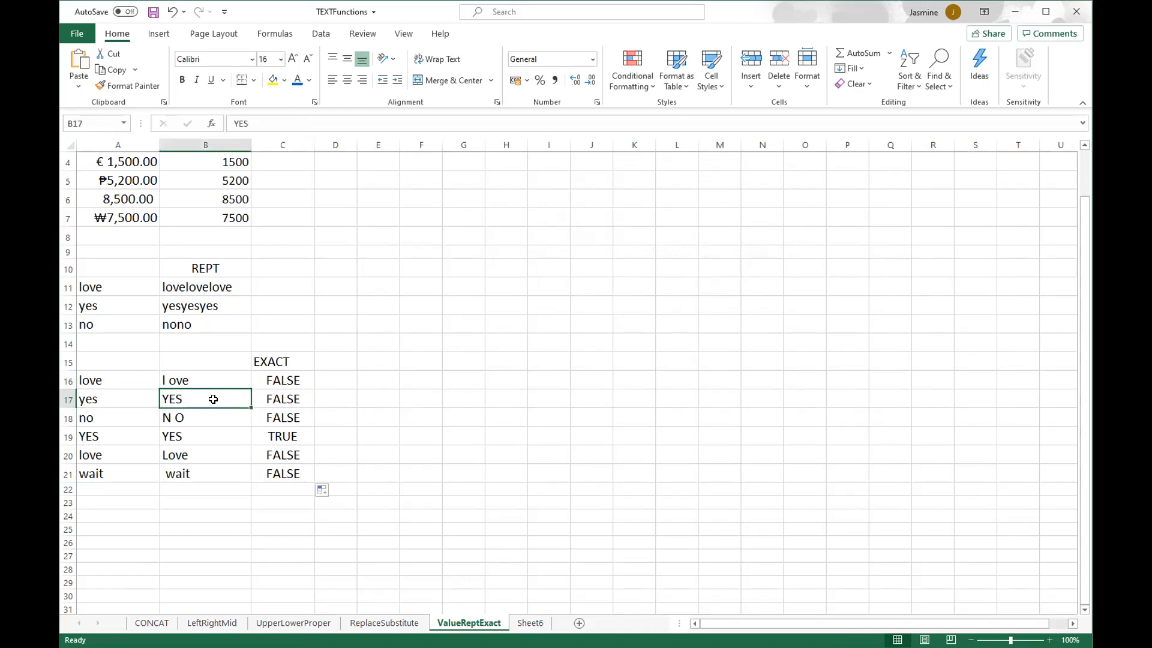
pyautogui.click(287, 395)
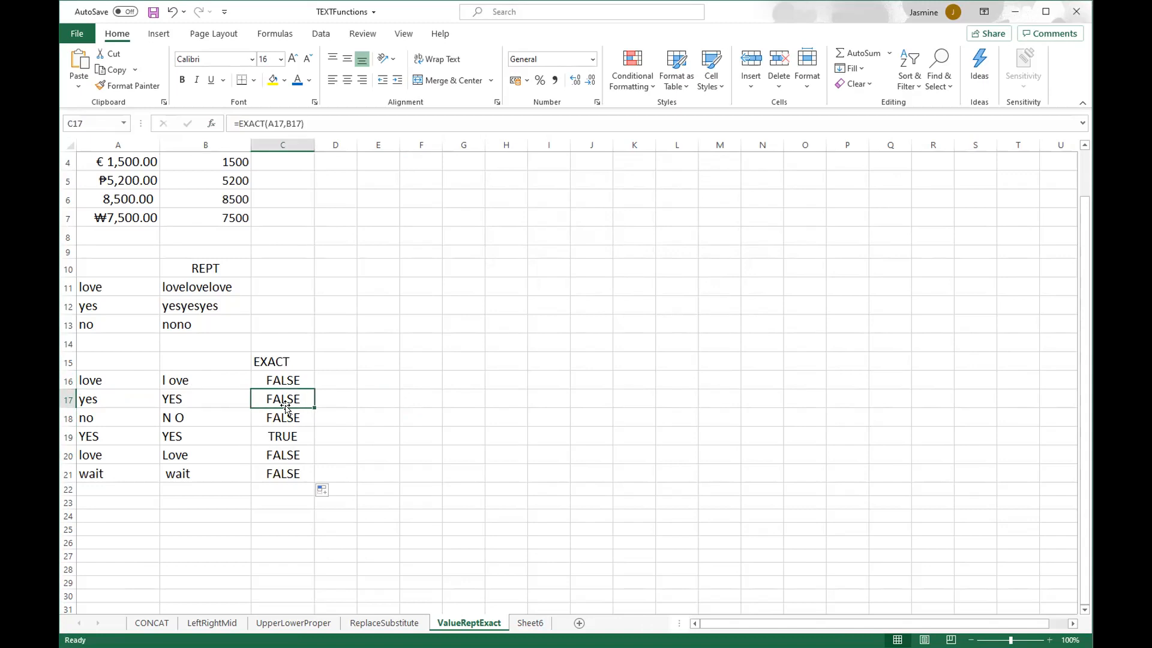
pyautogui.click(96, 415)
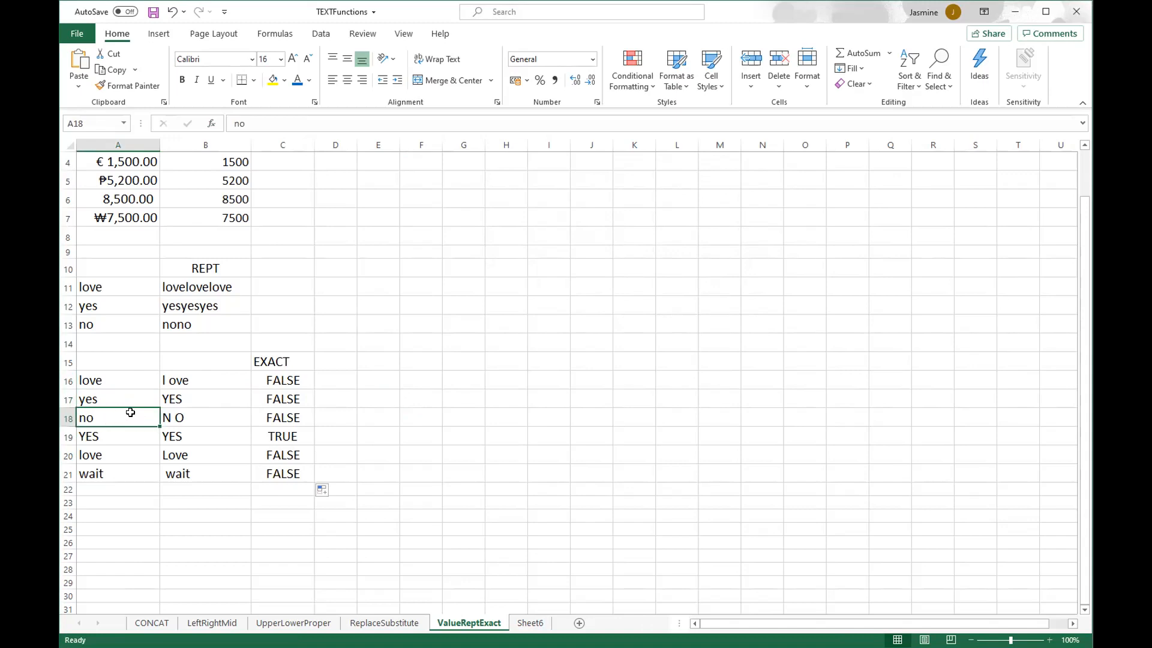
pyautogui.click(188, 417)
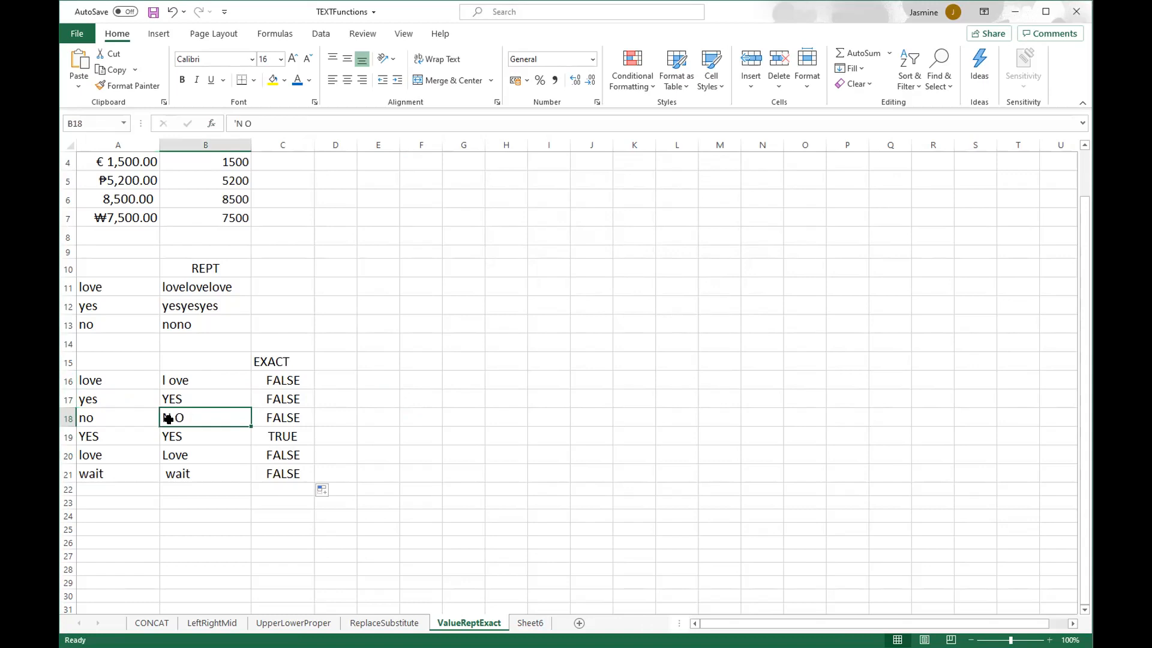
pyautogui.click(279, 418)
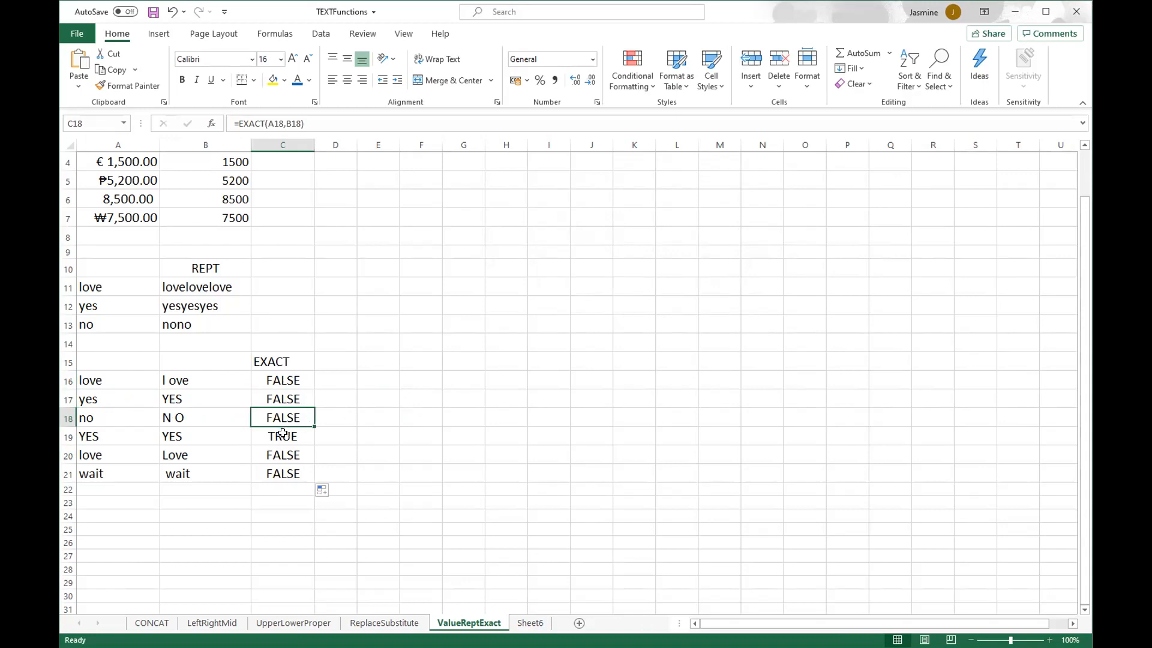
pyautogui.click(283, 435)
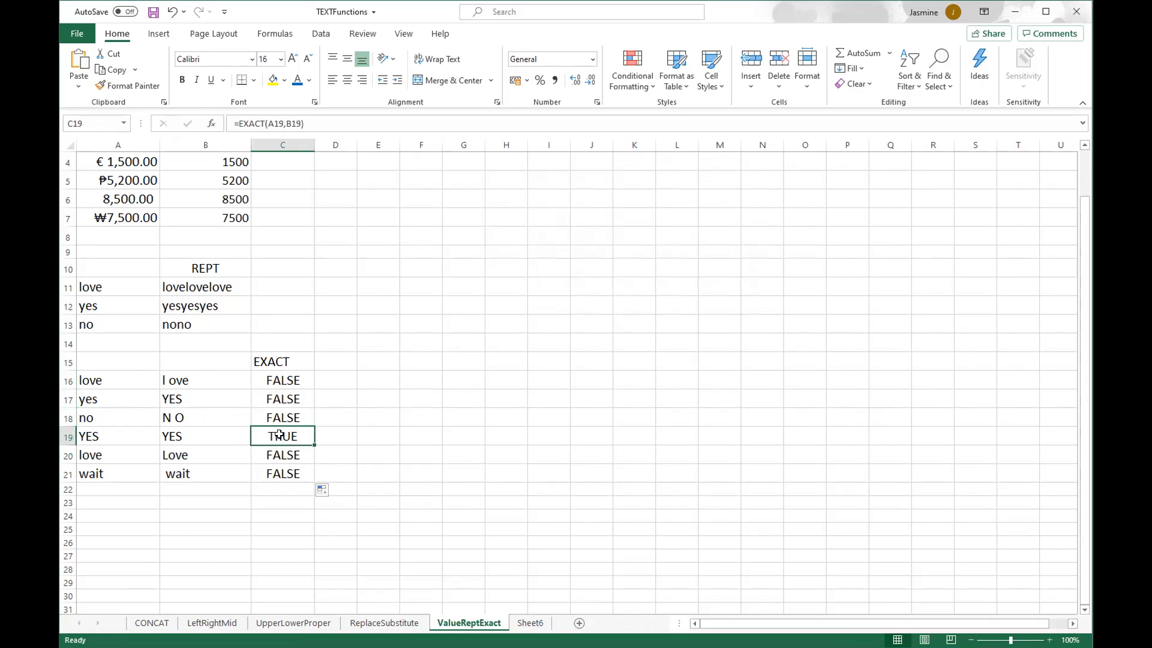
pyautogui.click(105, 434)
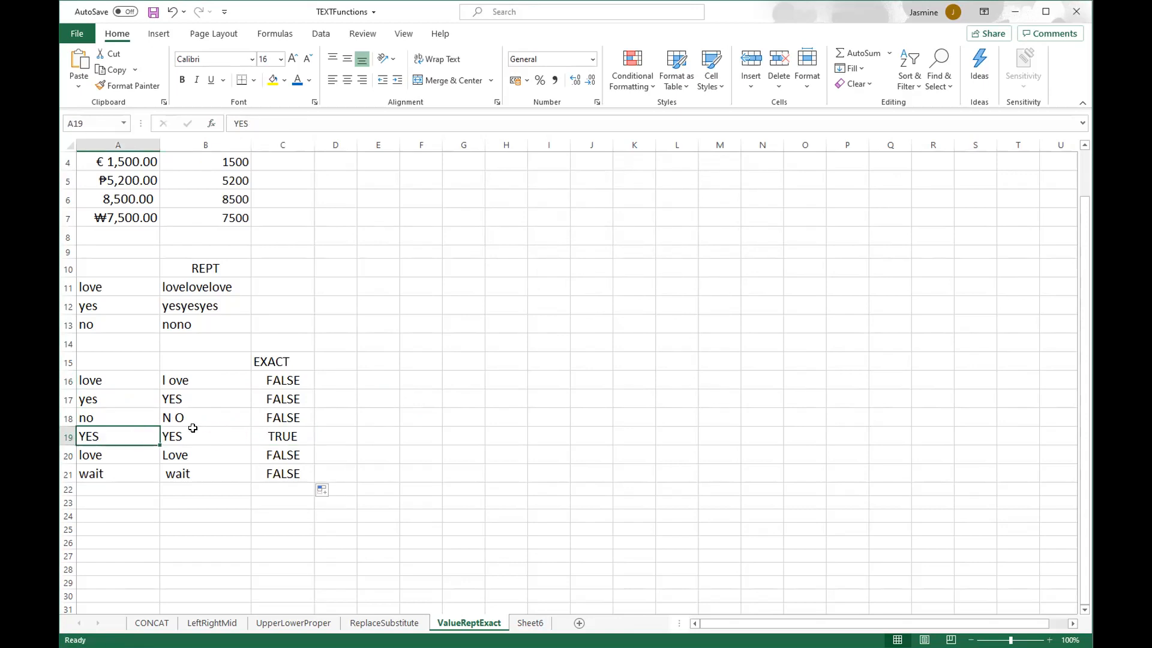
pyautogui.click(190, 430)
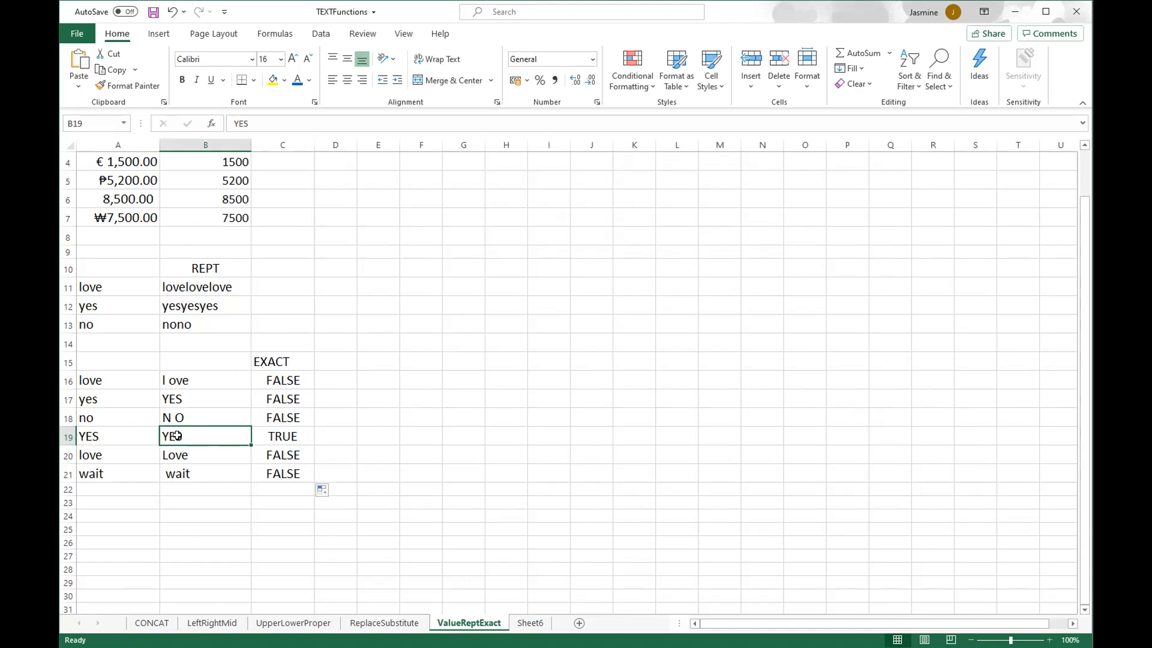
pyautogui.click(293, 438)
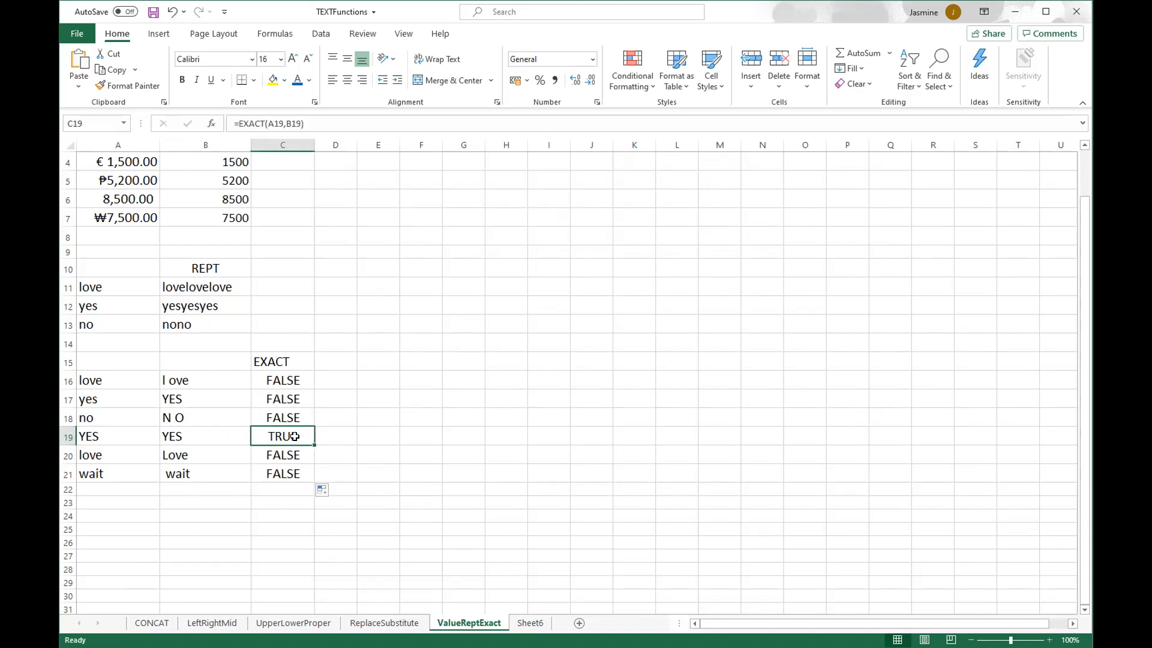
# Examine the EXACT comparisons in rows 20 and 21, checking letter case and leading spaces in the paired texts.
pyautogui.click(108, 454)
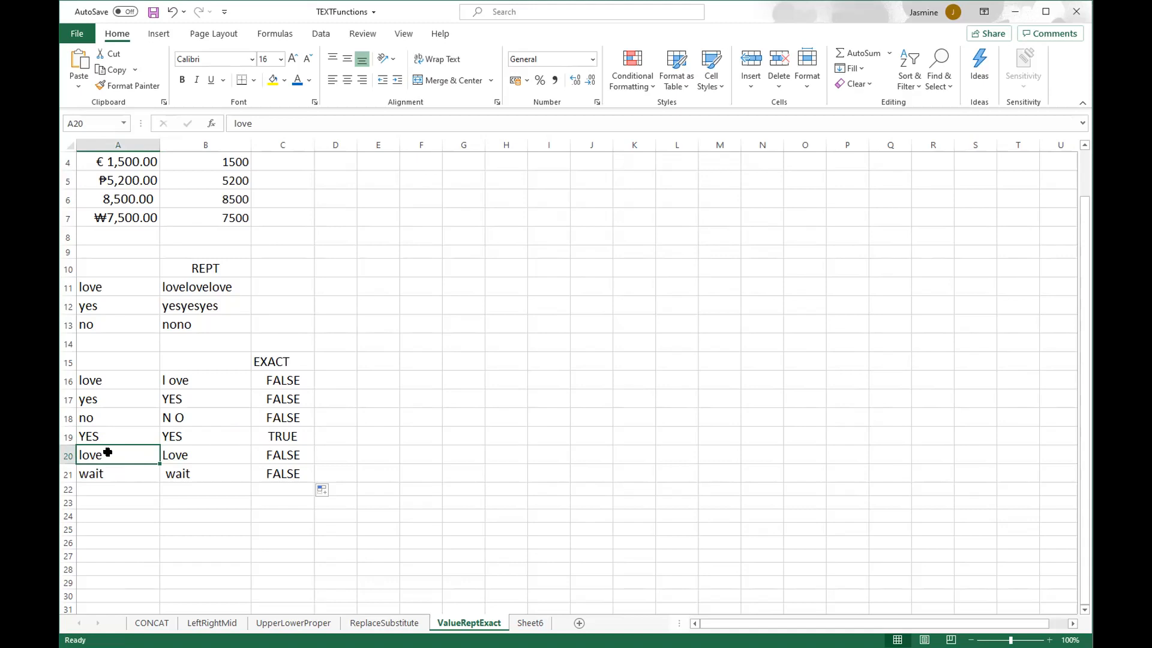
pyautogui.click(190, 457)
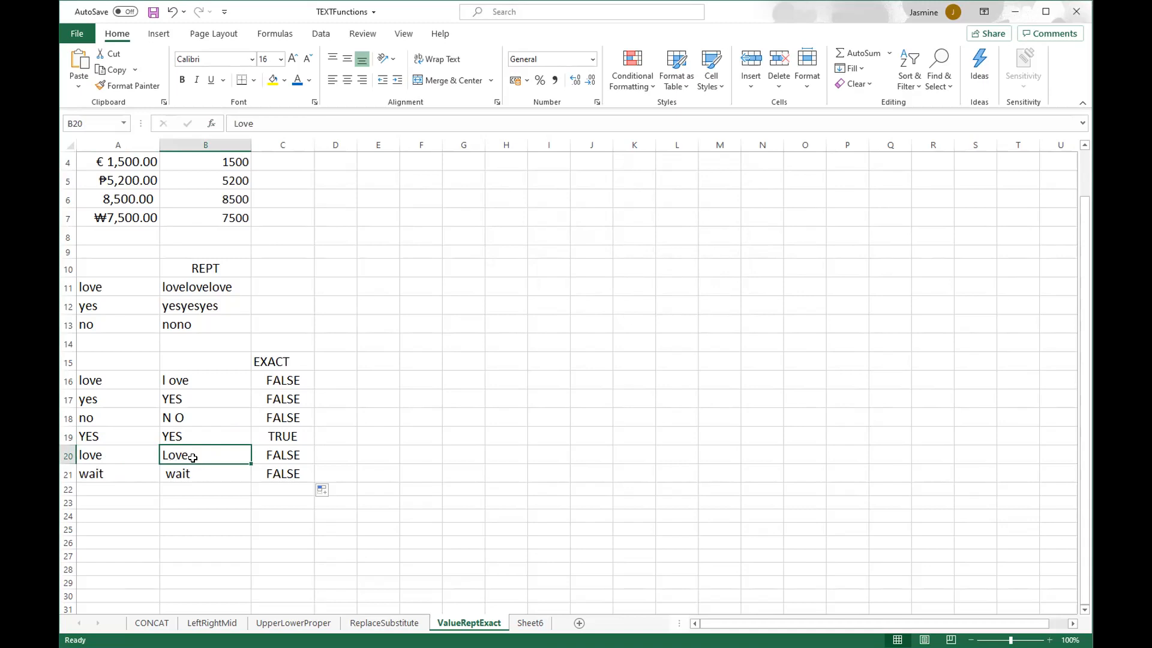
pyautogui.click(292, 452)
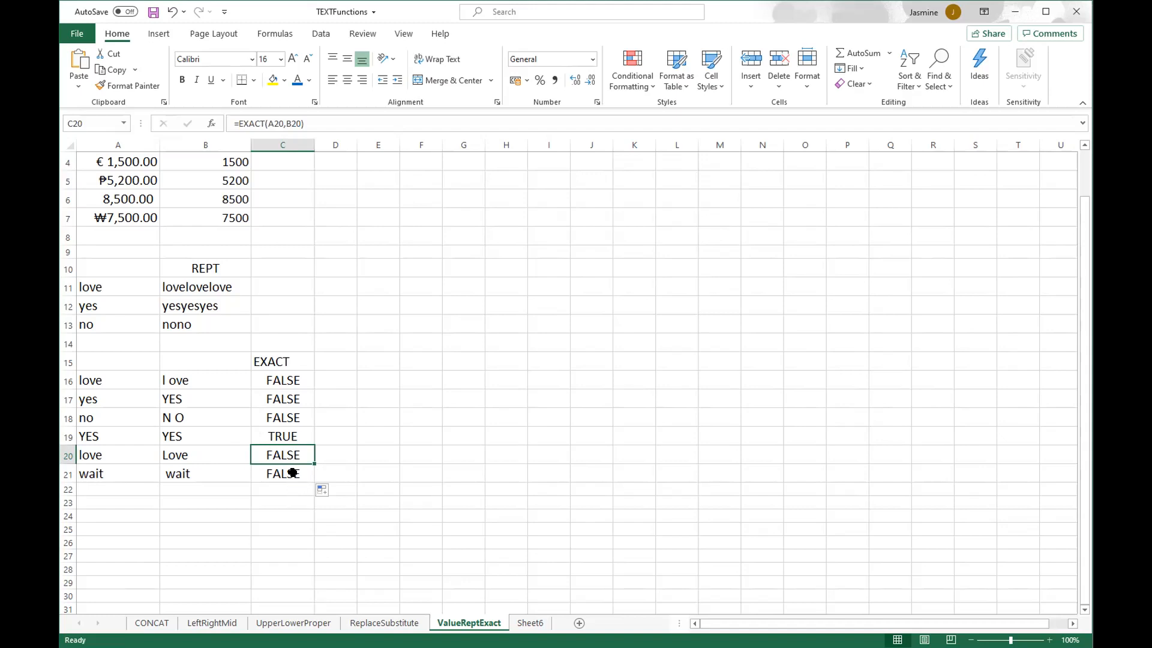
pyautogui.click(95, 477)
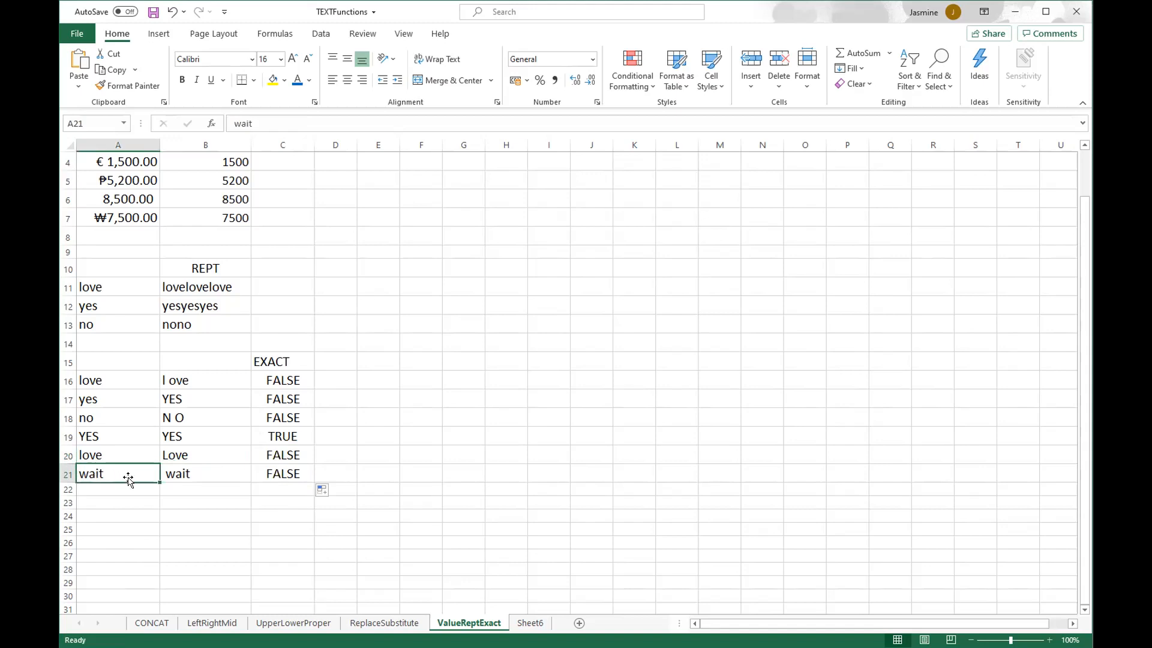
pyautogui.click(187, 473)
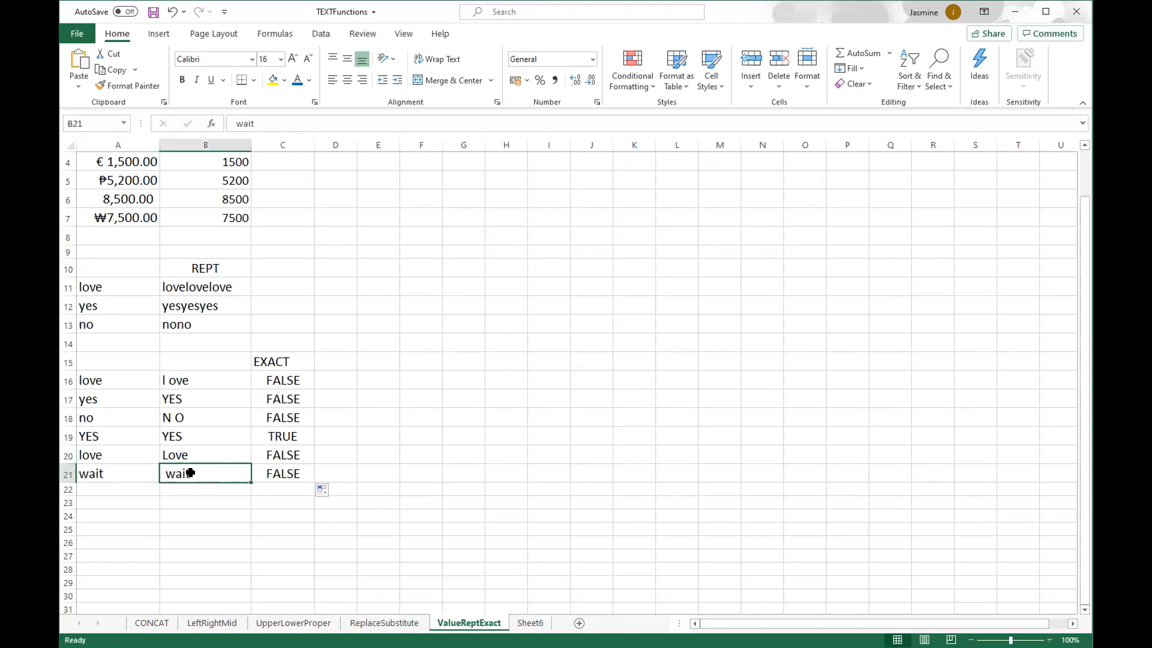
pyautogui.click(279, 474)
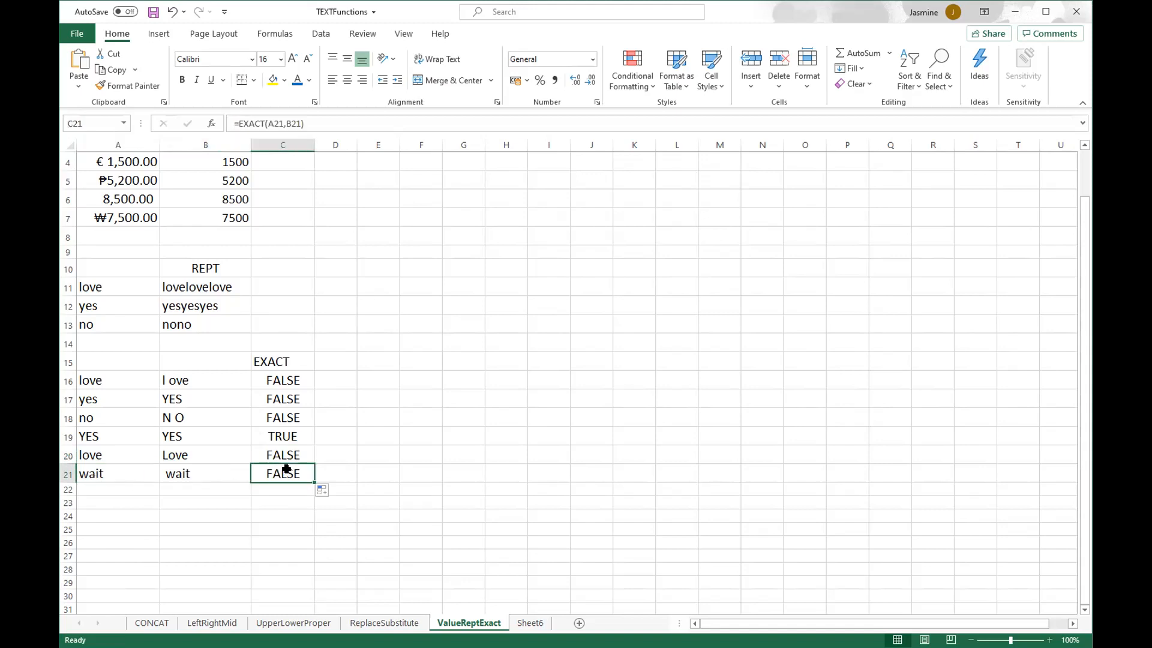
pyautogui.click(87, 473)
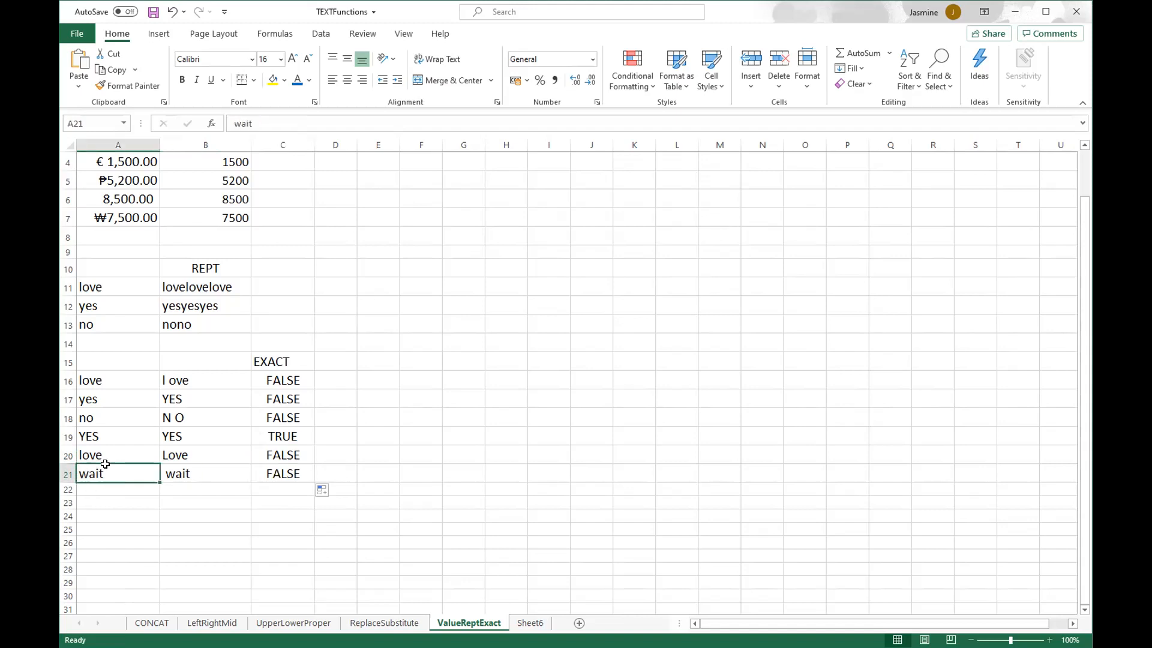
pyautogui.click(178, 474)
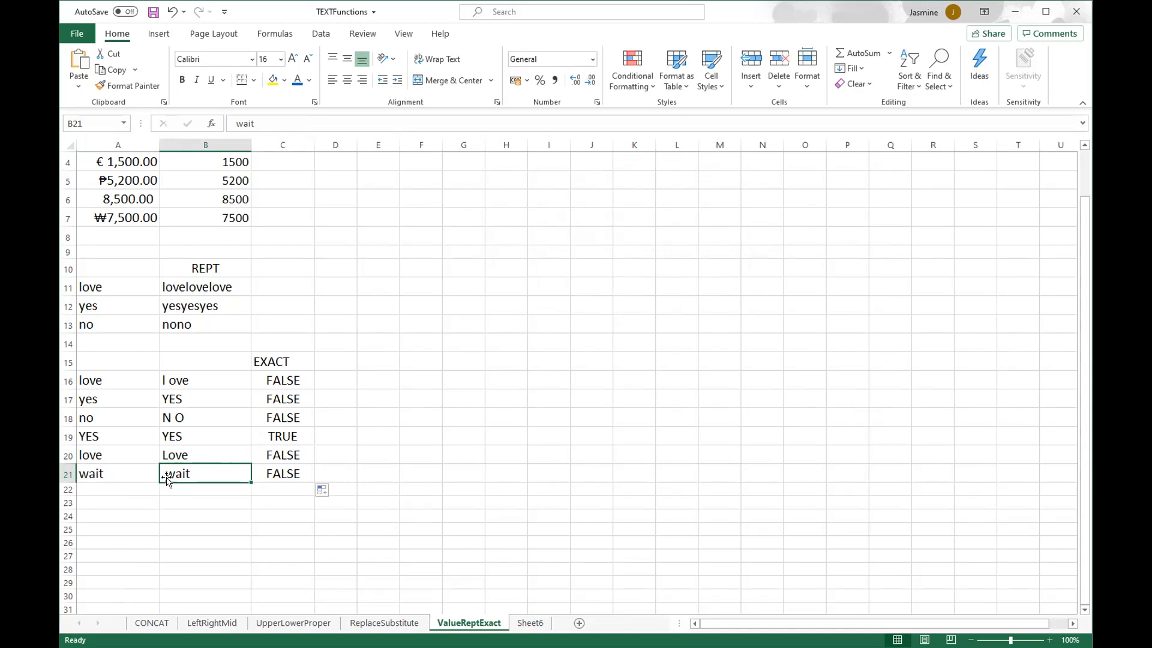
pyautogui.click(290, 469)
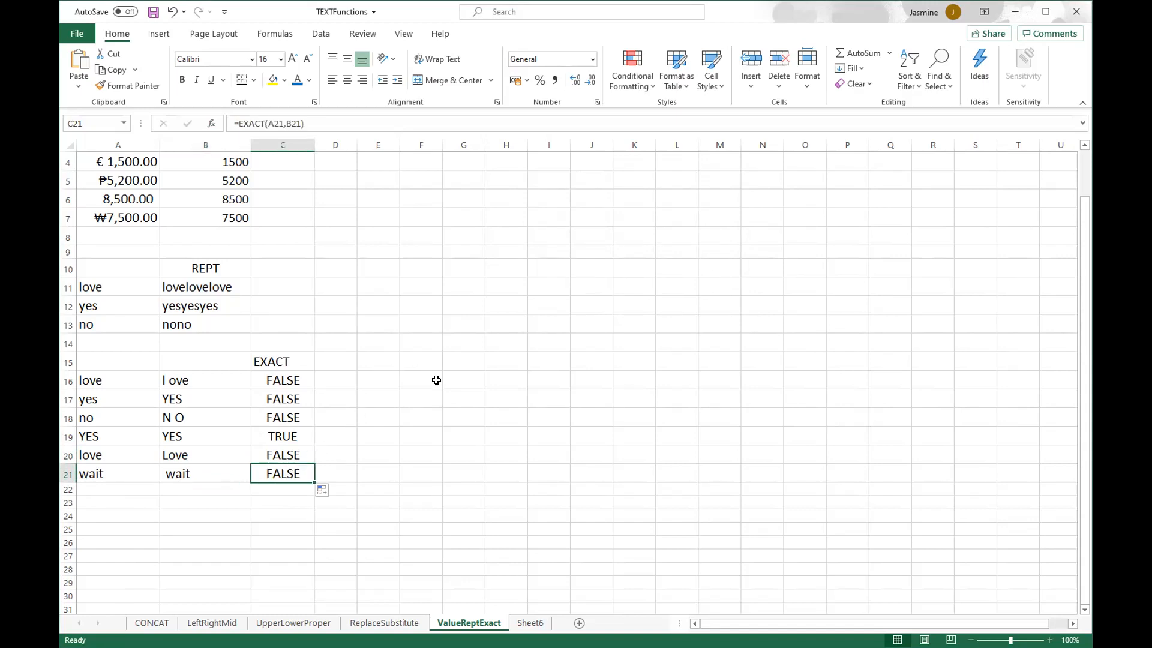
# Enter the heading LEN in cell E15, in line with the EXACT heading.
pyautogui.click(435, 409)
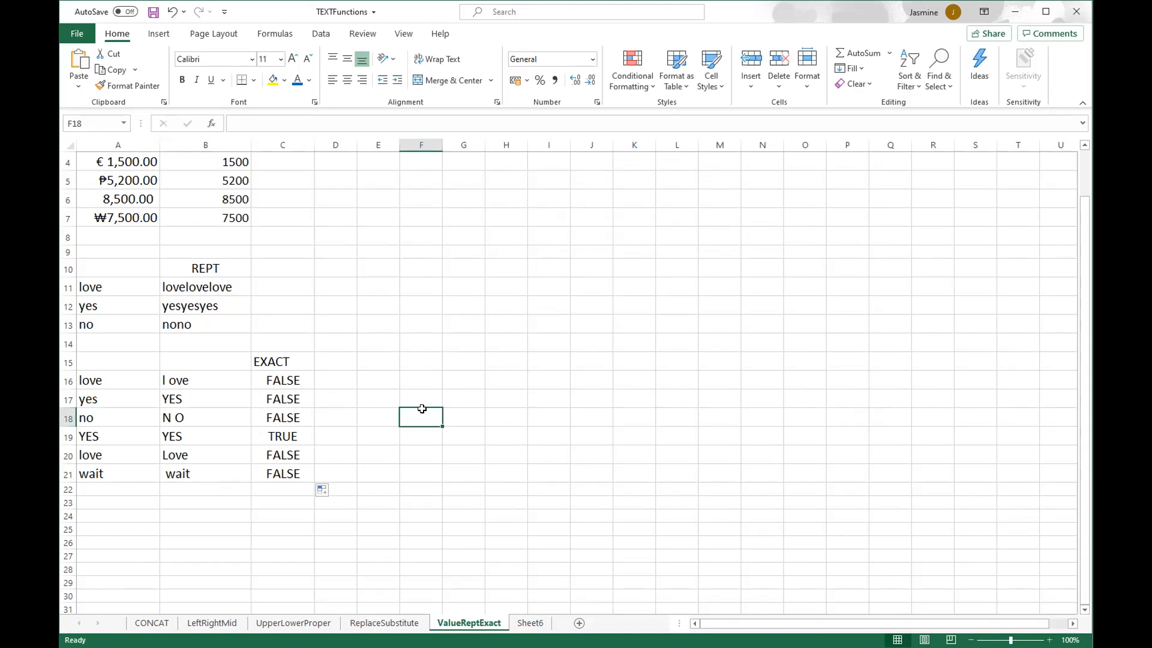
pyautogui.click(369, 359)
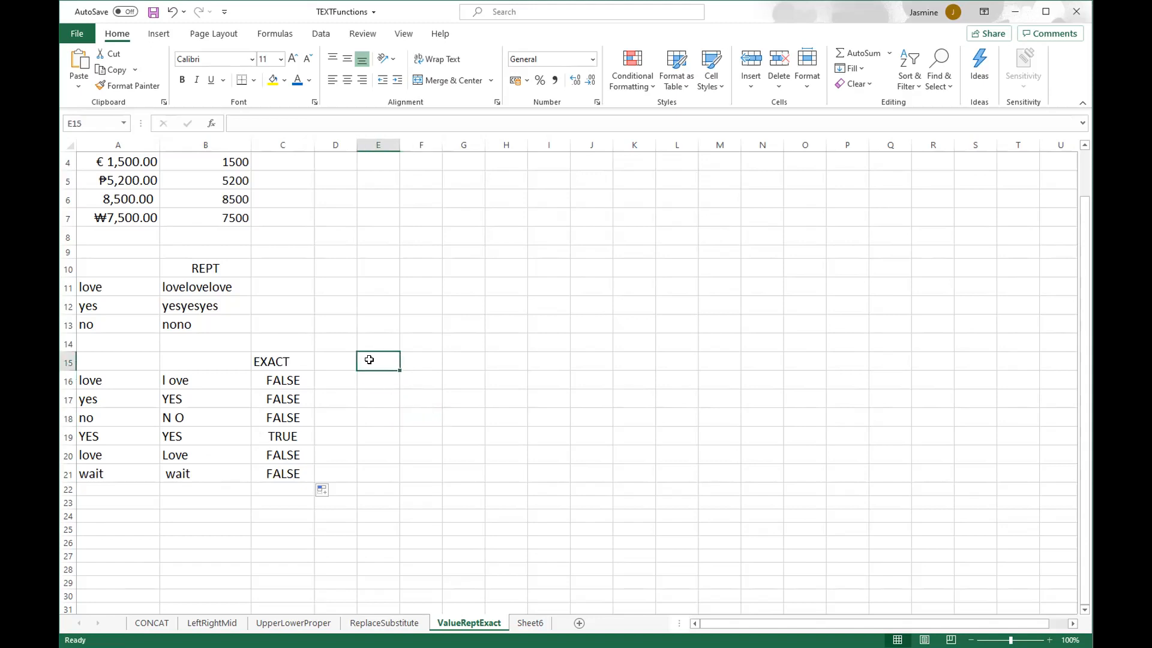
pyautogui.write('l')
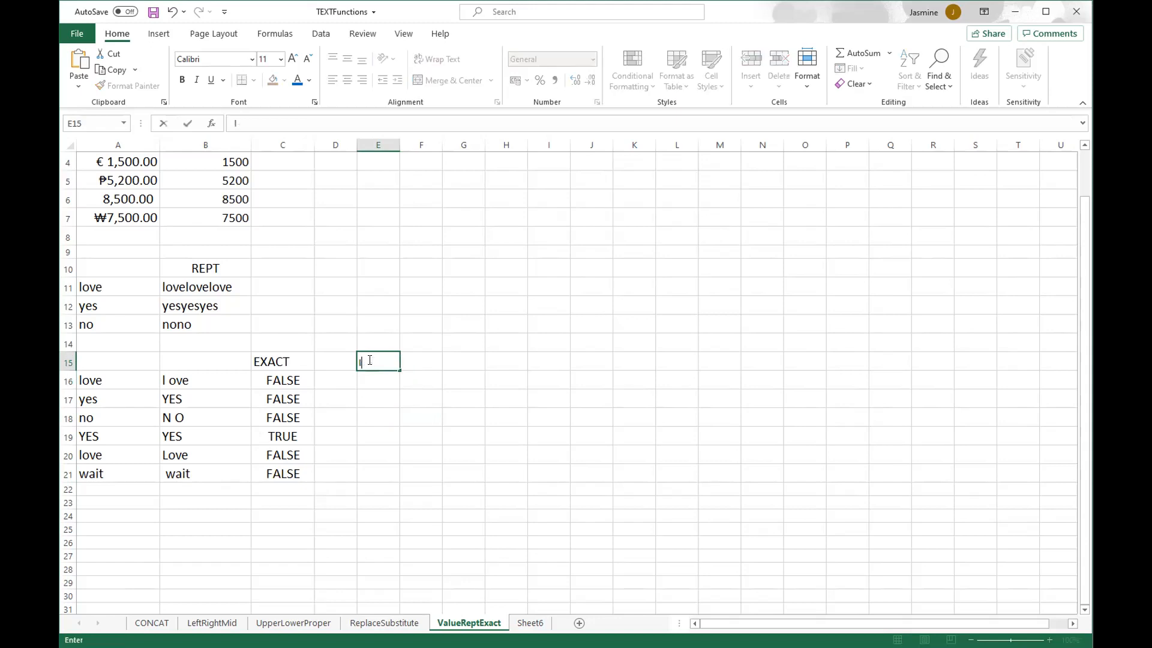
pyautogui.write('EN')
pyautogui.press('Return')
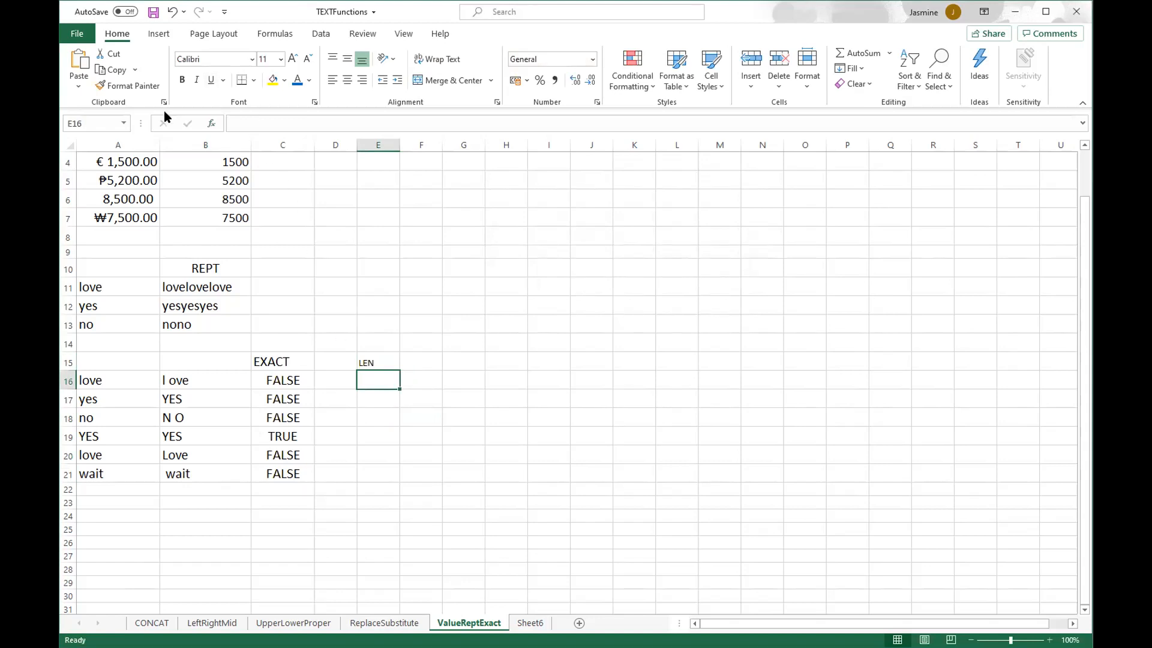
# Insert a LEN function in cell E16 that counts the characters of the text in B16.
pyautogui.click(213, 124)
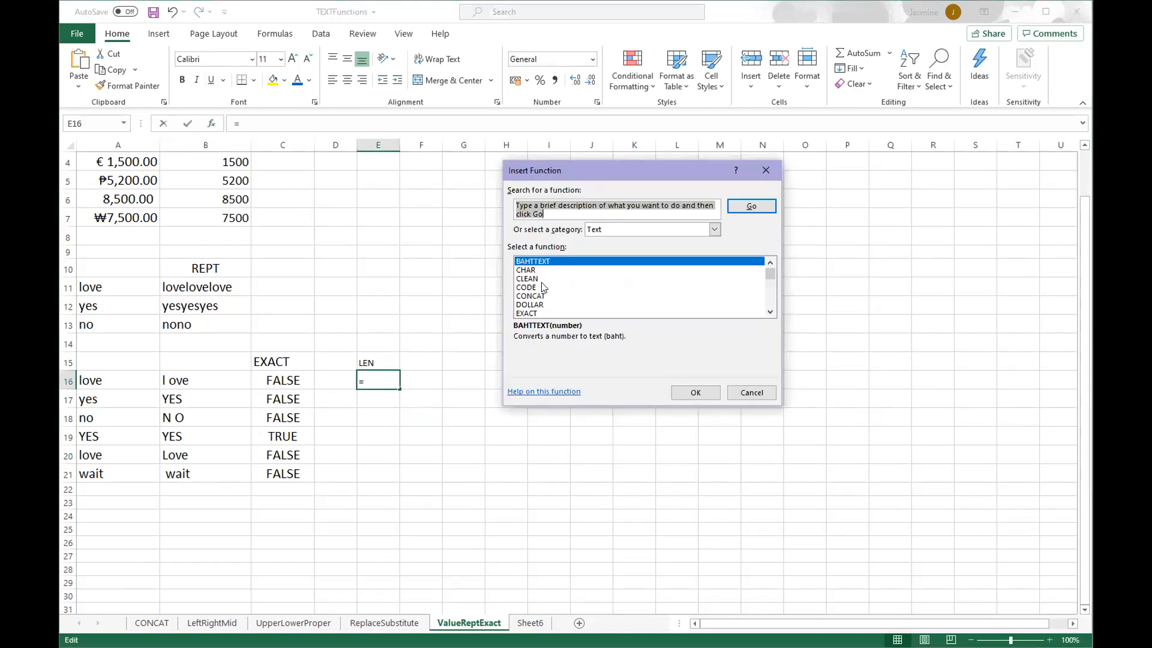
pyautogui.scroll(-2, 574, 273)
pyautogui.scroll(-1, 575, 273)
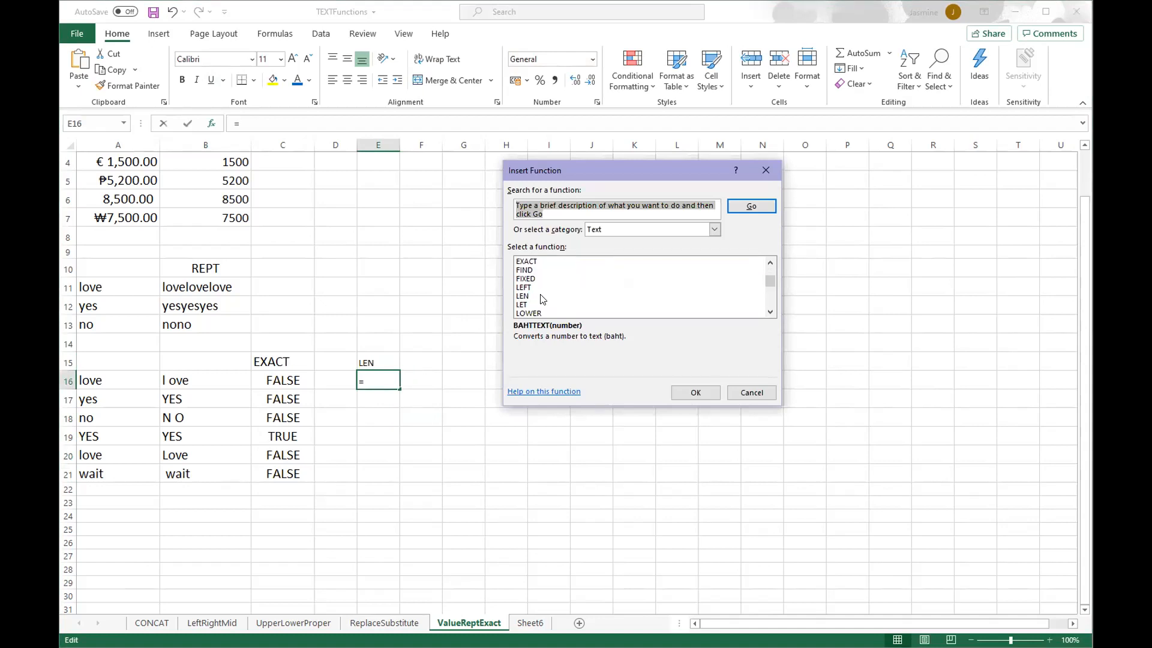
pyautogui.click(523, 296)
pyautogui.click(694, 391)
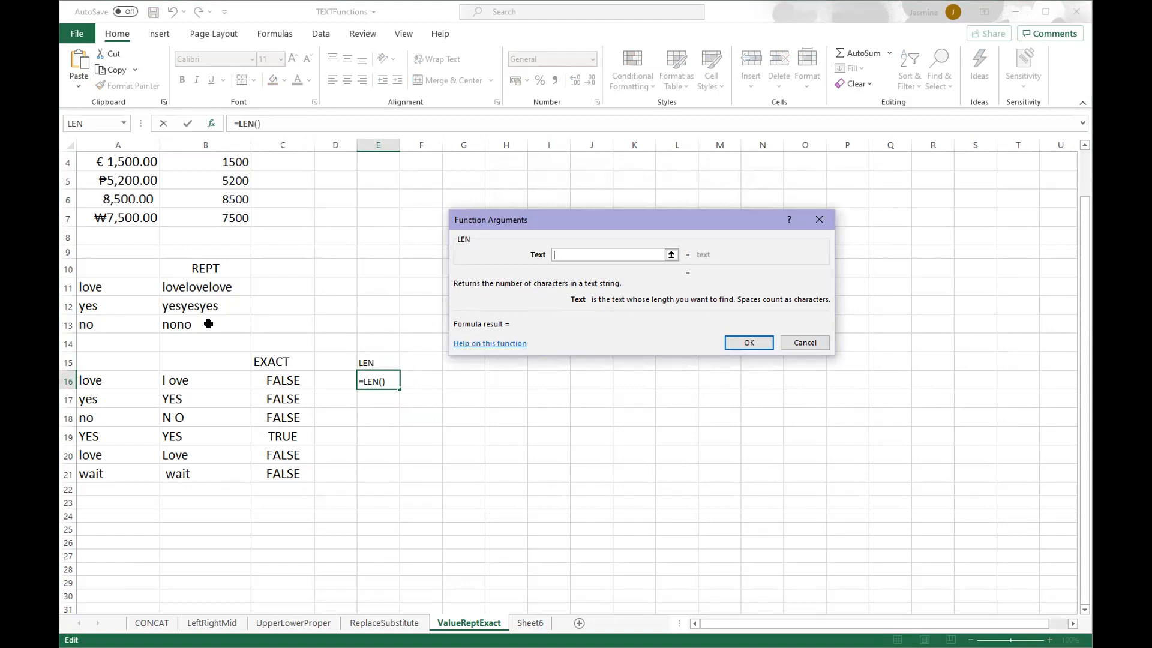
pyautogui.click(671, 255)
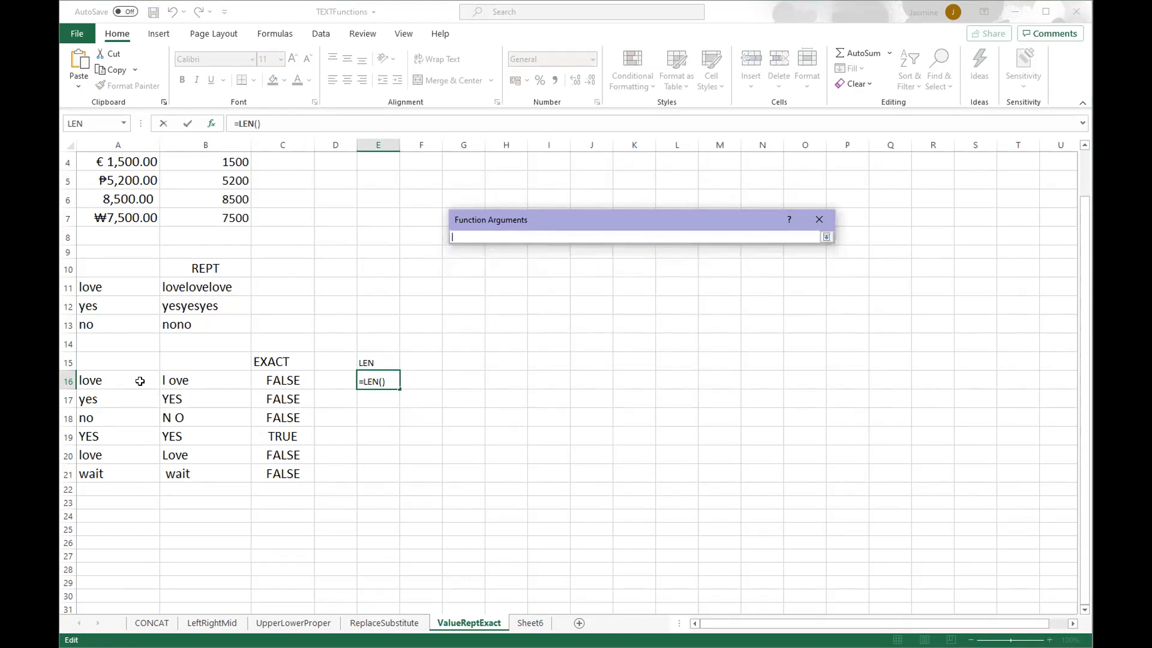
pyautogui.click(184, 378)
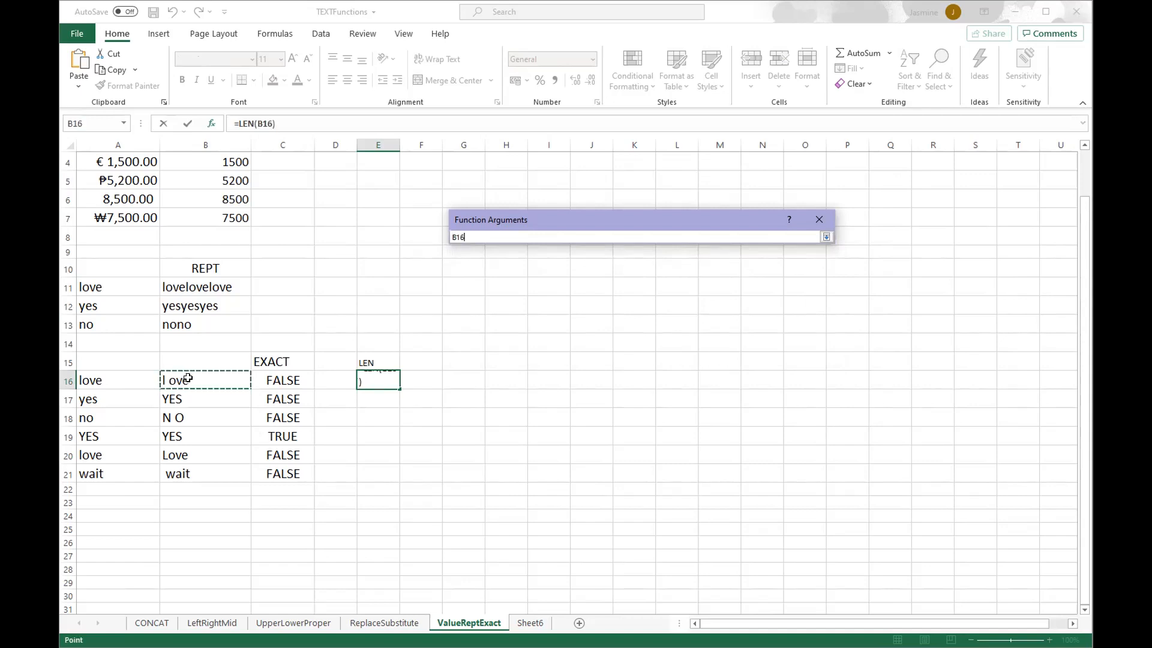
pyautogui.click(826, 237)
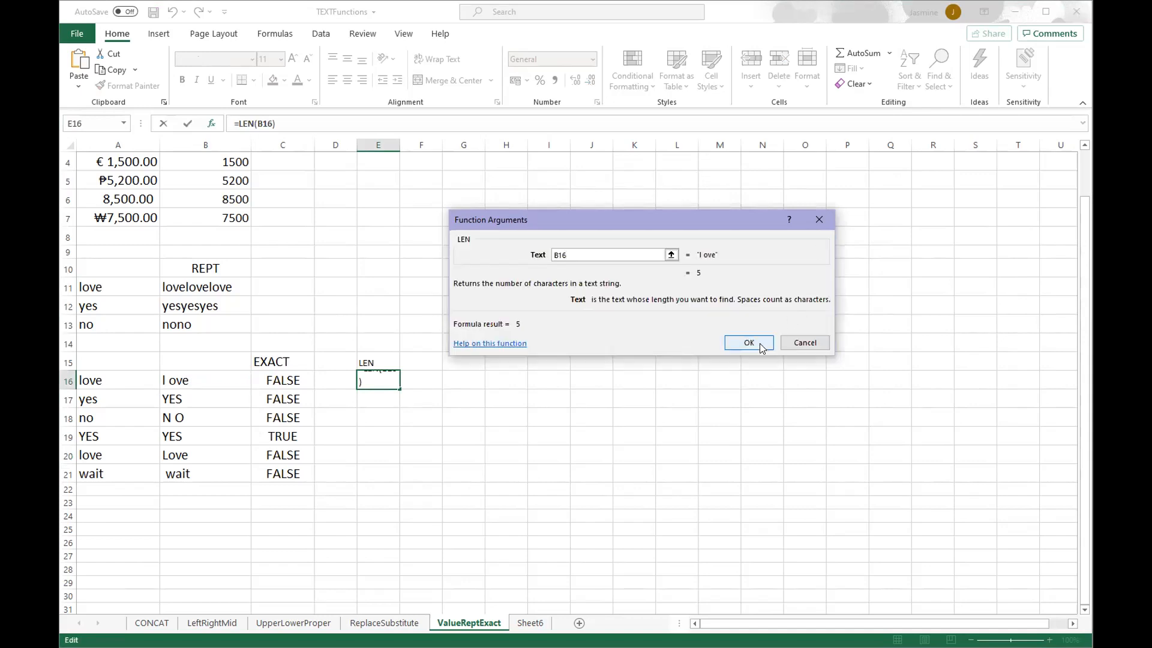
pyautogui.click(753, 343)
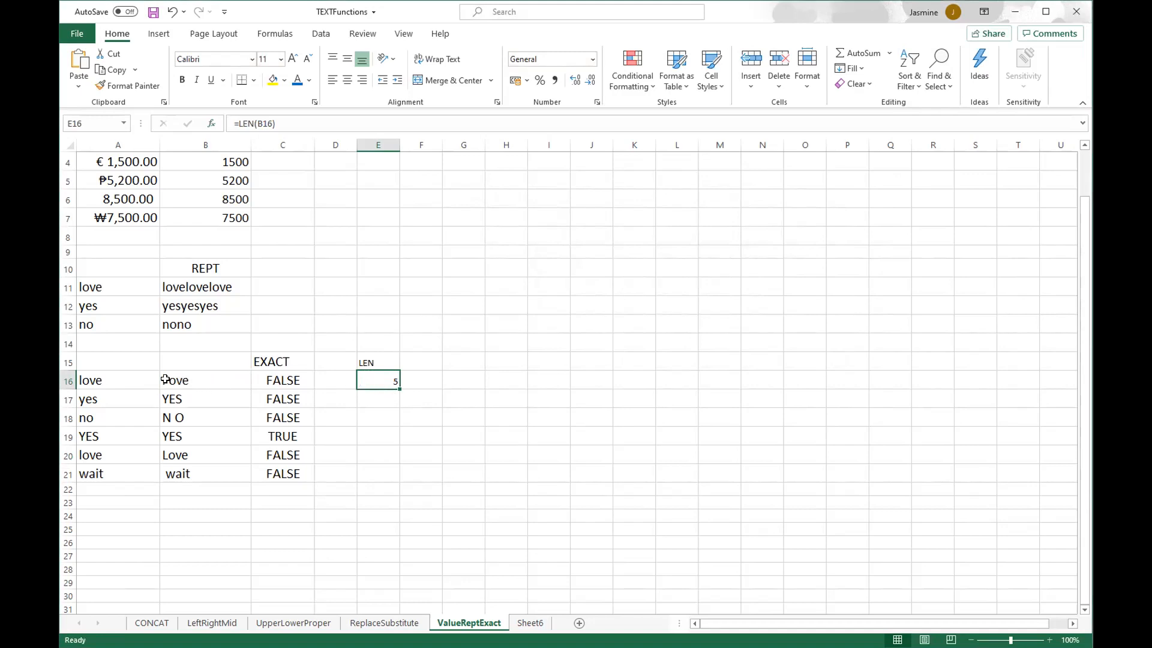
# Check the text in B16 for spaces, and copy the LEN formula from E16 down through E21.
pyautogui.click(196, 383)
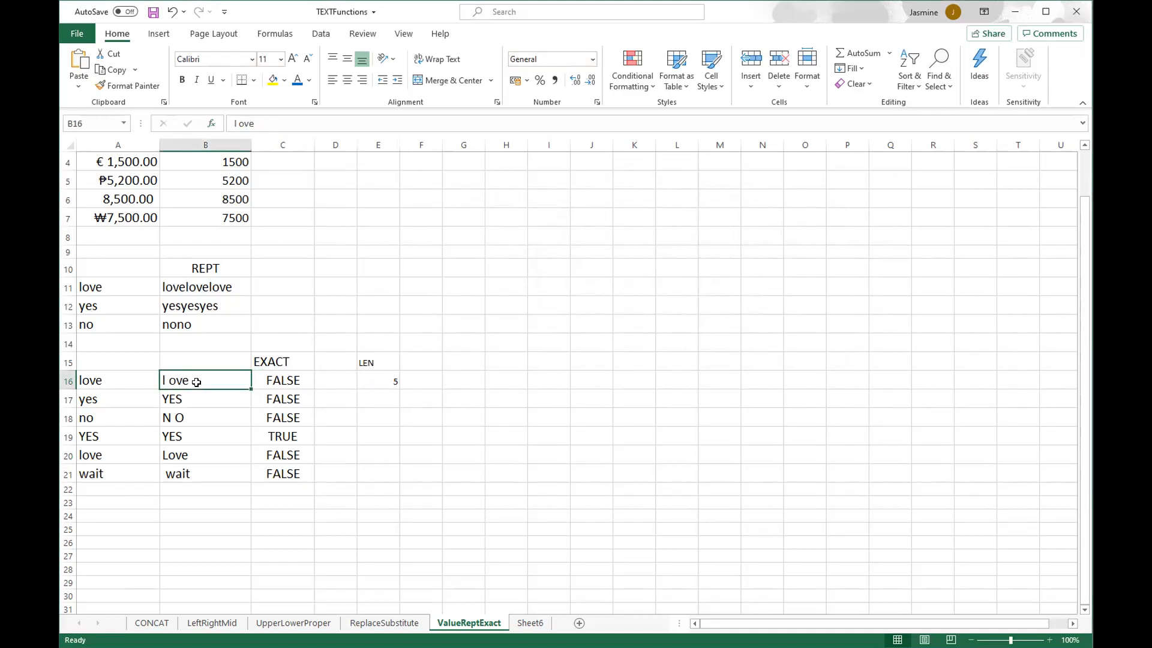
pyautogui.doubleClick(196, 382)
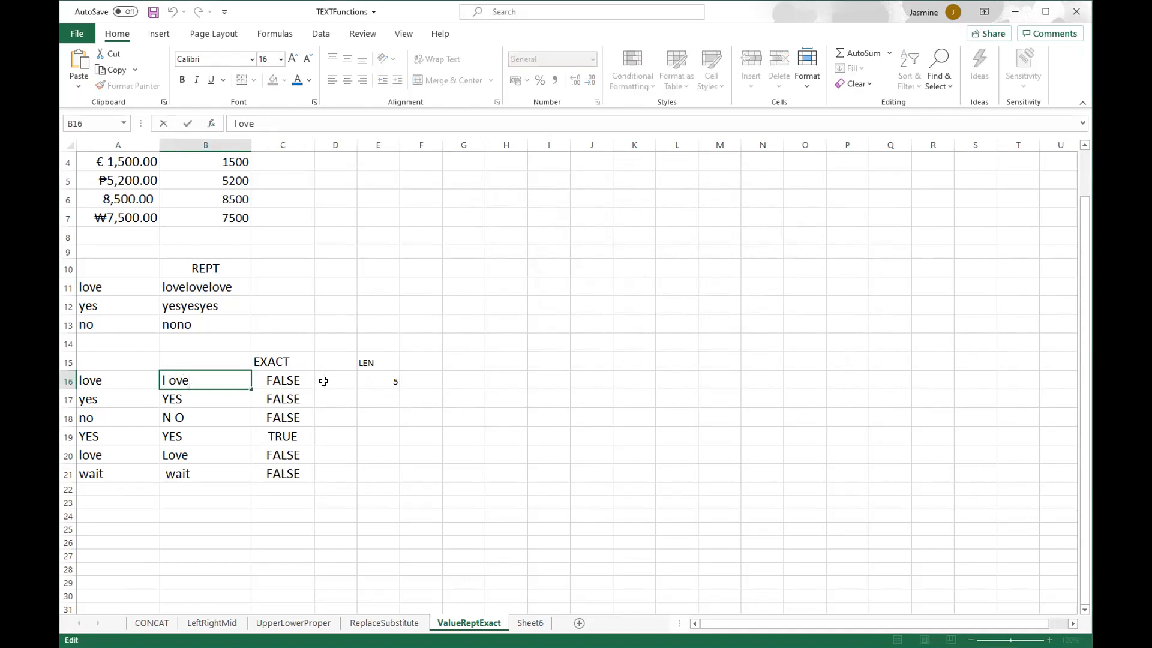
pyautogui.click(378, 382)
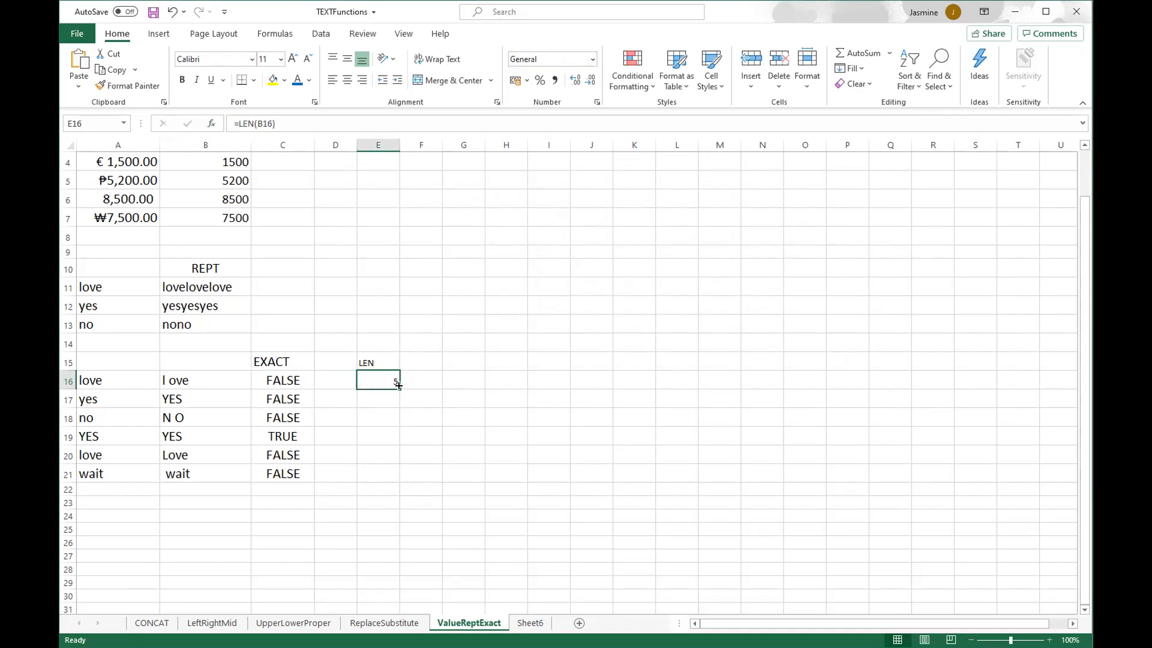
pyautogui.moveTo(397, 386); pyautogui.dragTo(399, 481)
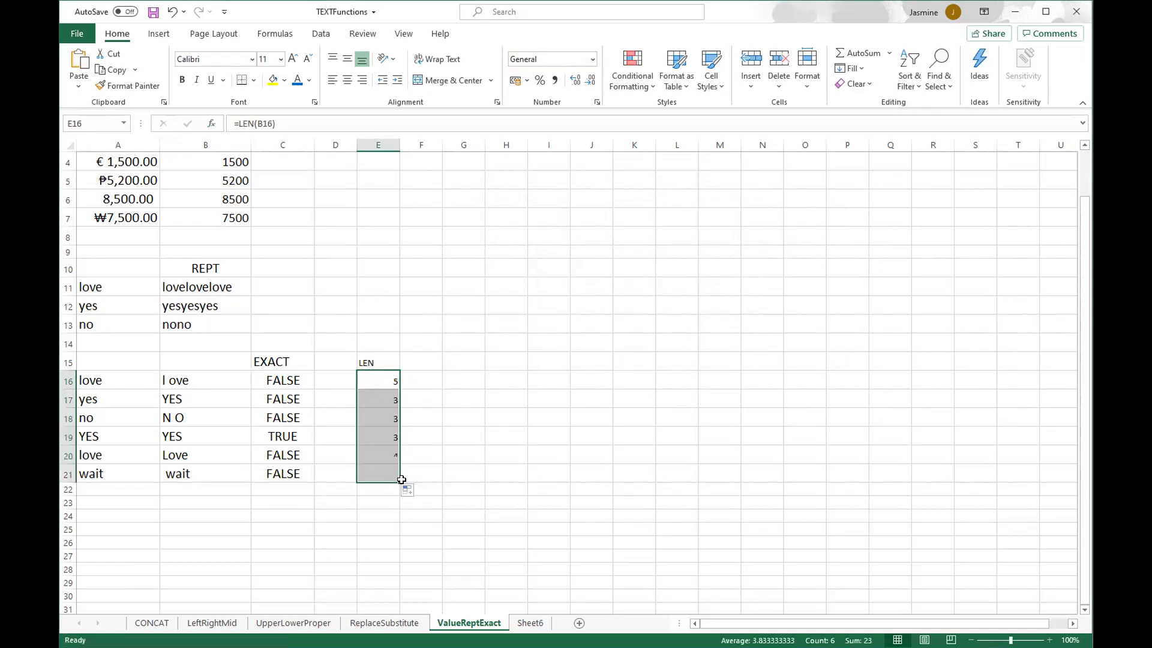
pyautogui.click(446, 452)
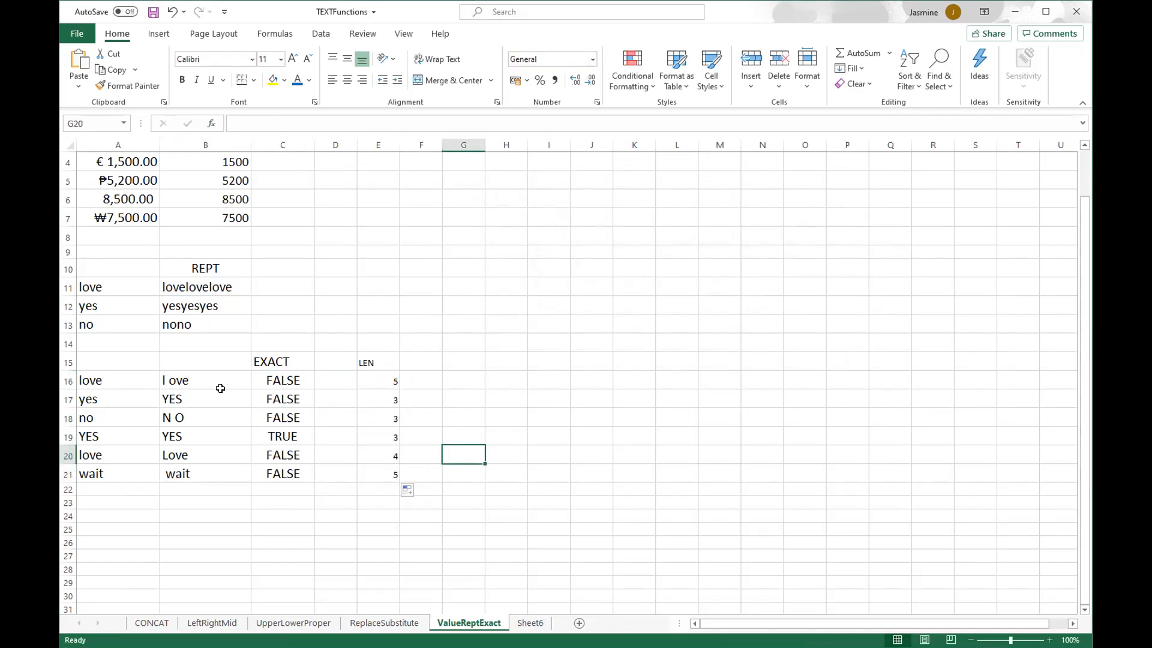